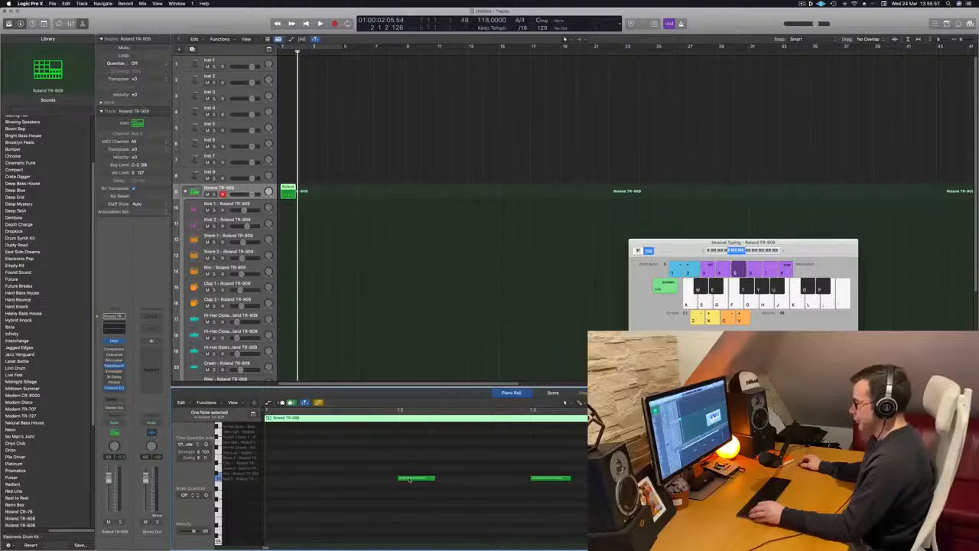
Copy the kick note on beat two to the start of bar 1 and play the pattern
{"action": "left_click_drag", "start_coordinate": [411, 480], "coordinate": [282, 480]}
{"action": "key", "text": "space"}
{"action": "key", "text": "space"}
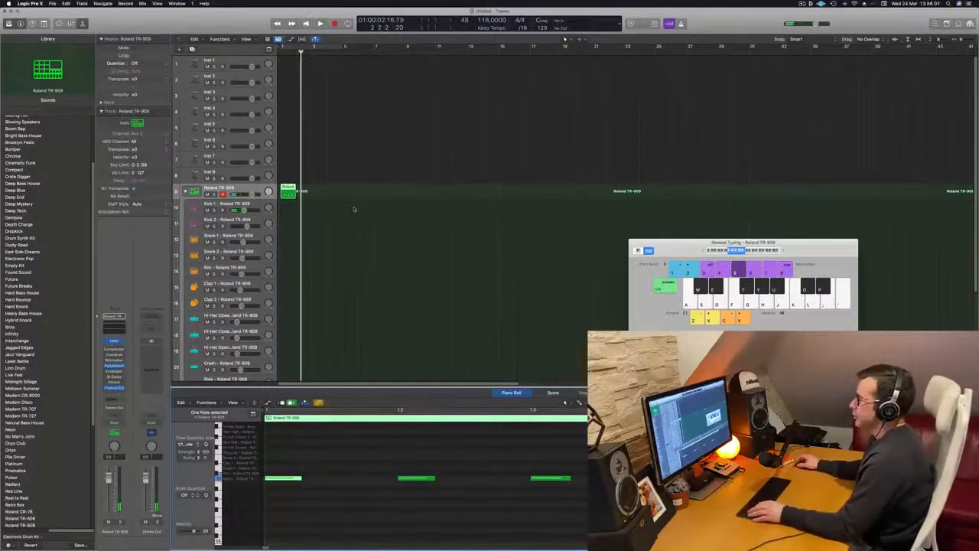
Move the one-bar region from the main Roland TR-909 track to Kick 1 and set a four-bar cycle range from bar 1
{"action": "left_click", "coordinate": [354, 209]}
{"action": "scroll", "coordinate": [286, 189], "scroll_direction": "right", "scroll_amount": 1}
{"action": "left_click", "coordinate": [286, 189]}
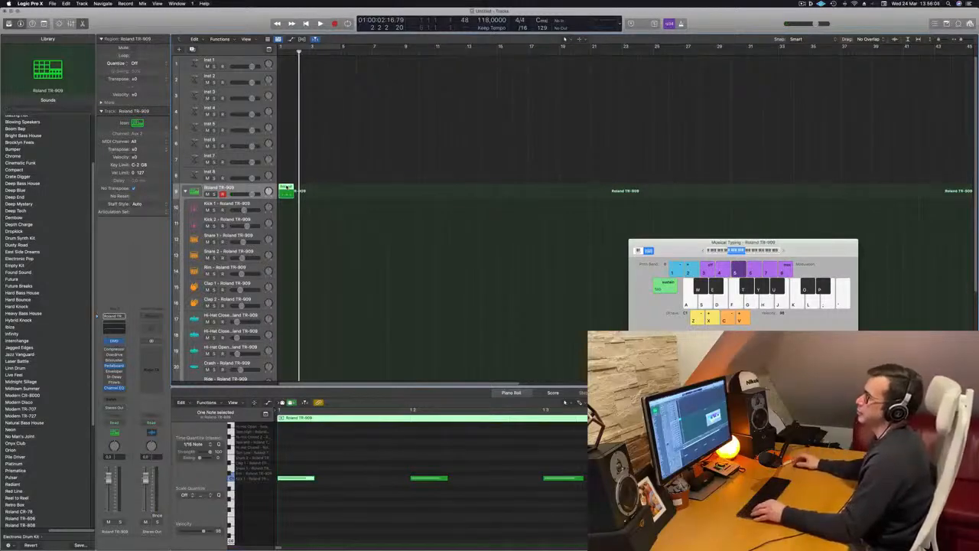
{"action": "left_click_drag", "start_coordinate": [286, 189], "coordinate": [285, 205]}
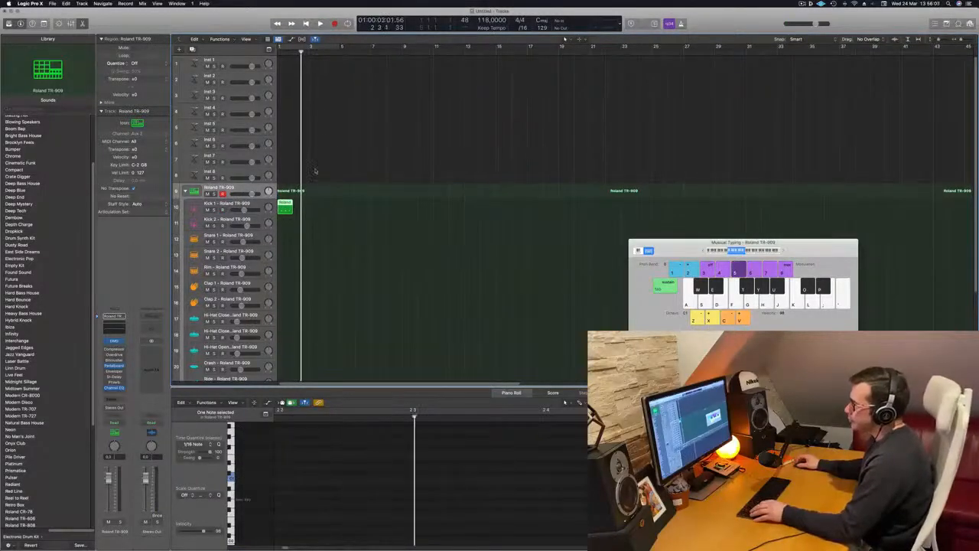
{"action": "left_click", "coordinate": [321, 47]}
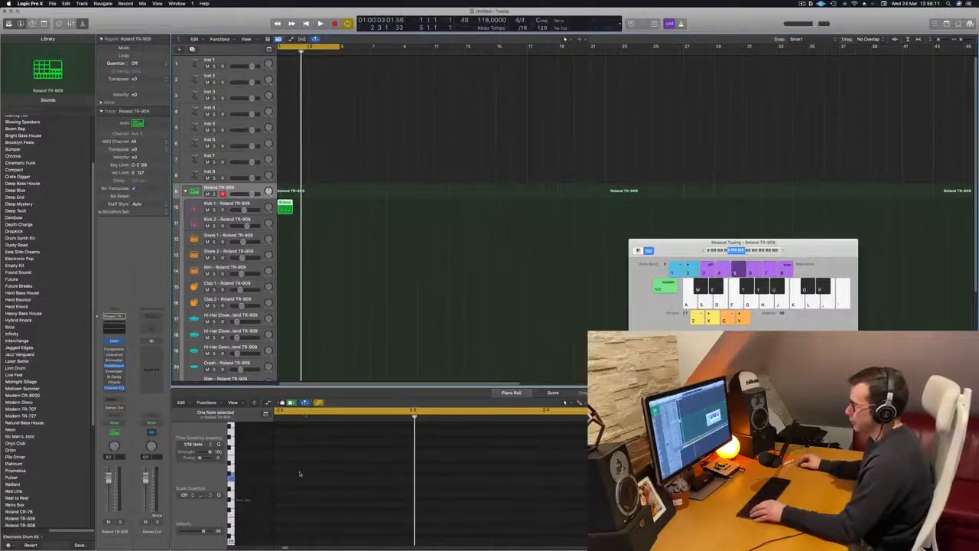
{"action": "left_click", "coordinate": [313, 229]}
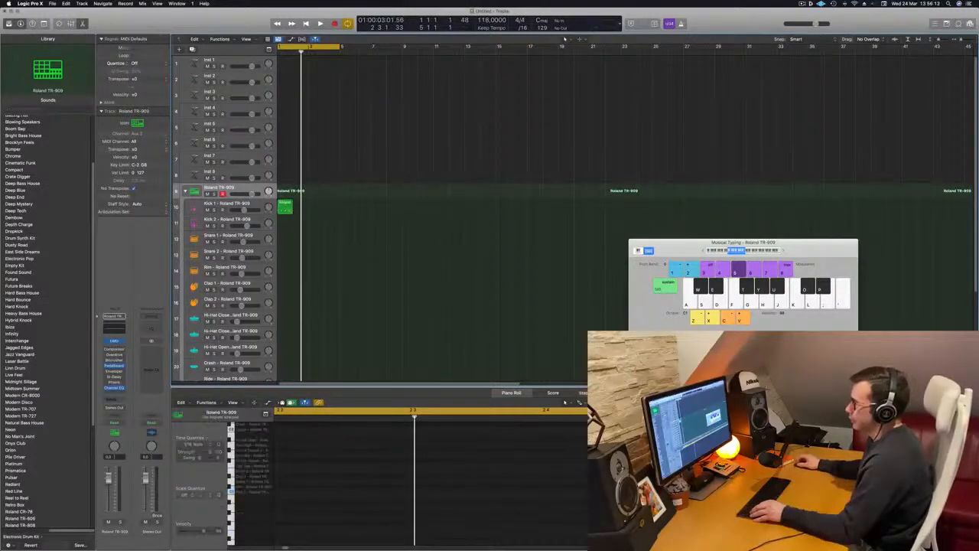
Select all four notes of the Kick 1 region in the piano roll and transpose them
{"action": "left_click", "coordinate": [285, 207]}
{"action": "scroll", "coordinate": [337, 493], "scroll_direction": "down", "scroll_amount": 3}
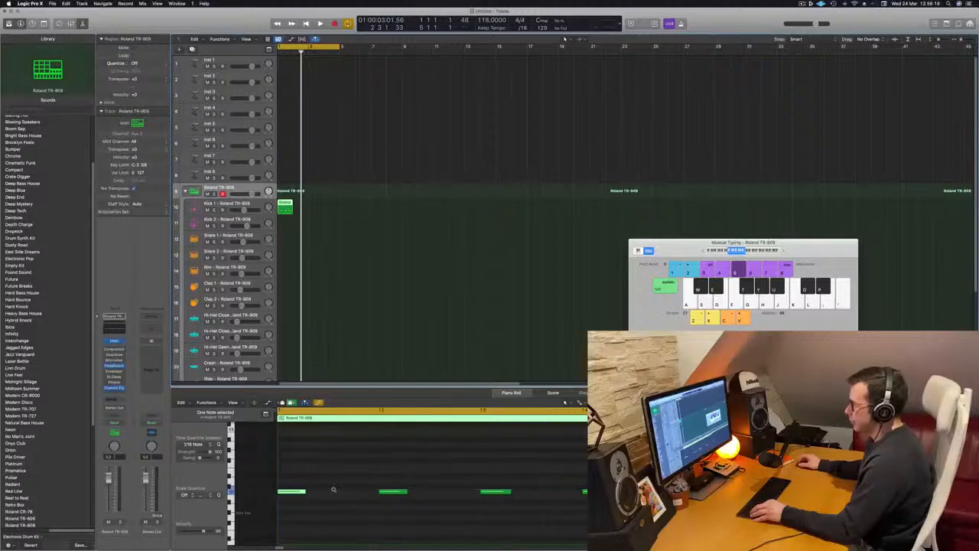
{"action": "scroll", "coordinate": [291, 474], "scroll_direction": "up", "scroll_amount": 2}
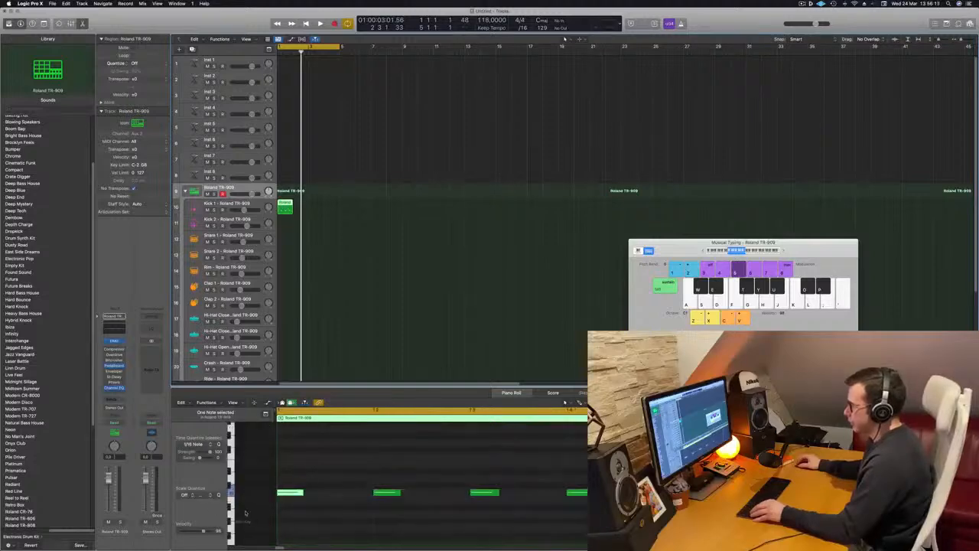
{"action": "left_click_drag", "start_coordinate": [291, 475], "coordinate": [585, 528]}
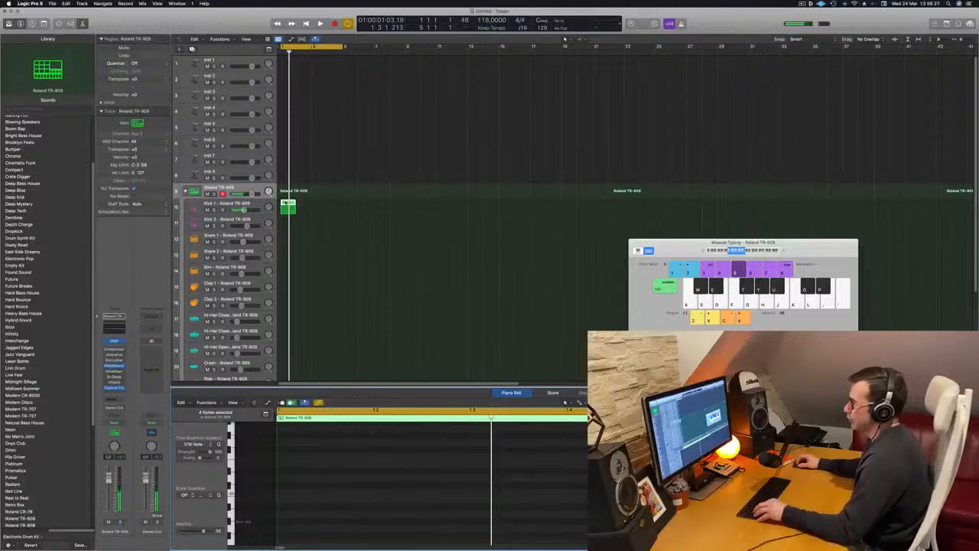
Duplicate the kick region to fill bars 1 to 4 of the Kick 1 track and play the loop
{"action": "left_click_drag", "start_coordinate": [287, 204], "coordinate": [316, 211]}
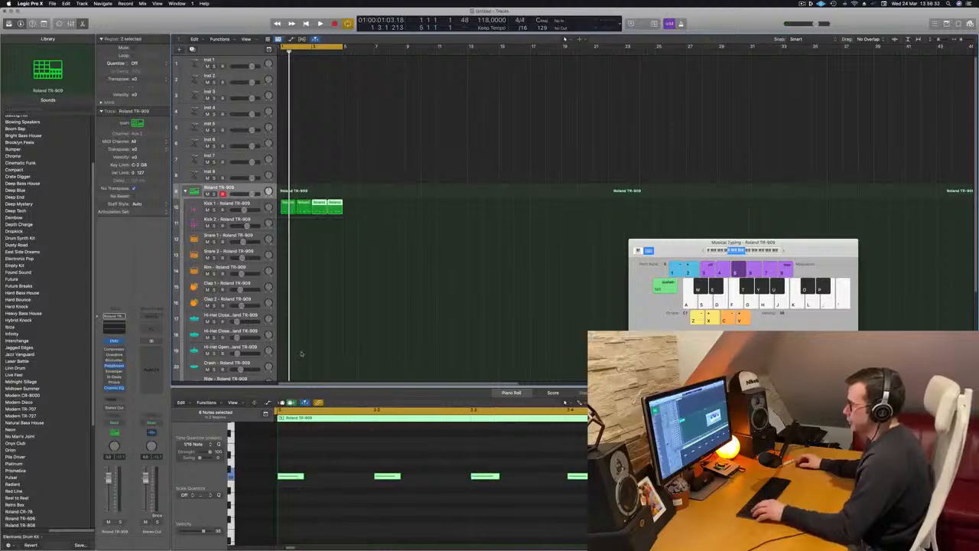
{"action": "key", "text": "space"}
{"action": "left_click", "coordinate": [302, 354]}
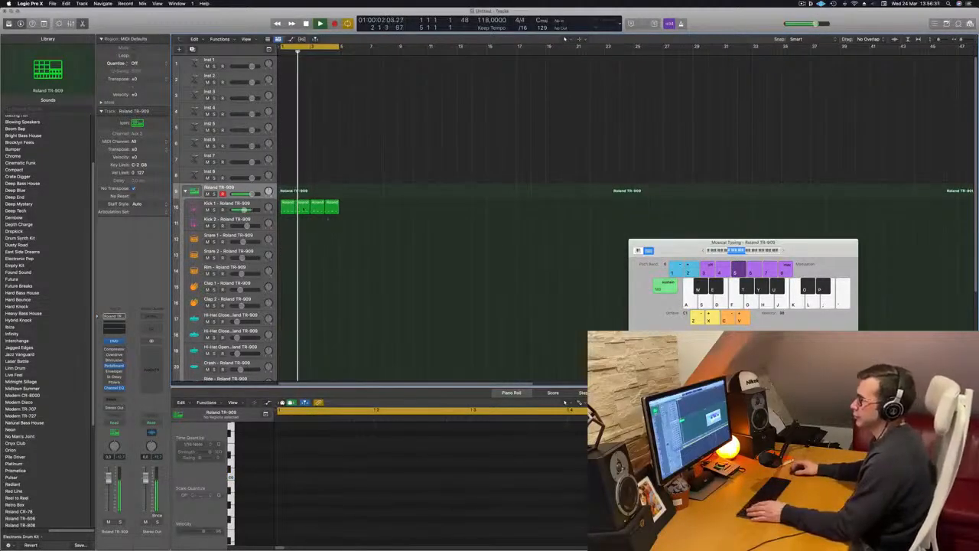
{"action": "left_click", "coordinate": [299, 212]}
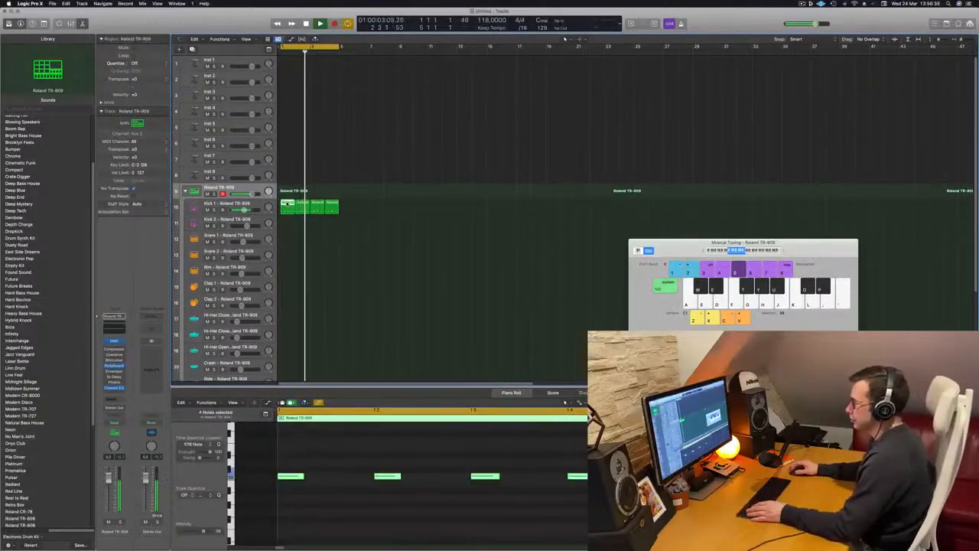
{"action": "left_click", "coordinate": [310, 247]}
{"action": "key", "text": "space"}
Copy the first kick region to the Snare 1 track and delete its notes on beats one and three
{"action": "left_click", "coordinate": [290, 206]}
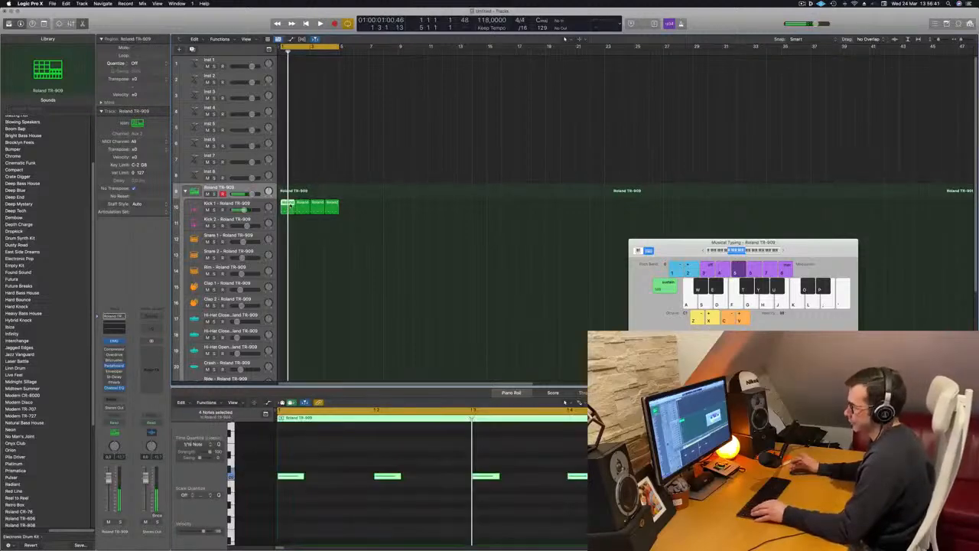
{"action": "left_click_drag", "start_coordinate": [290, 207], "coordinate": [290, 243]}
{"action": "left_click_drag", "start_coordinate": [316, 450], "coordinate": [274, 493]}
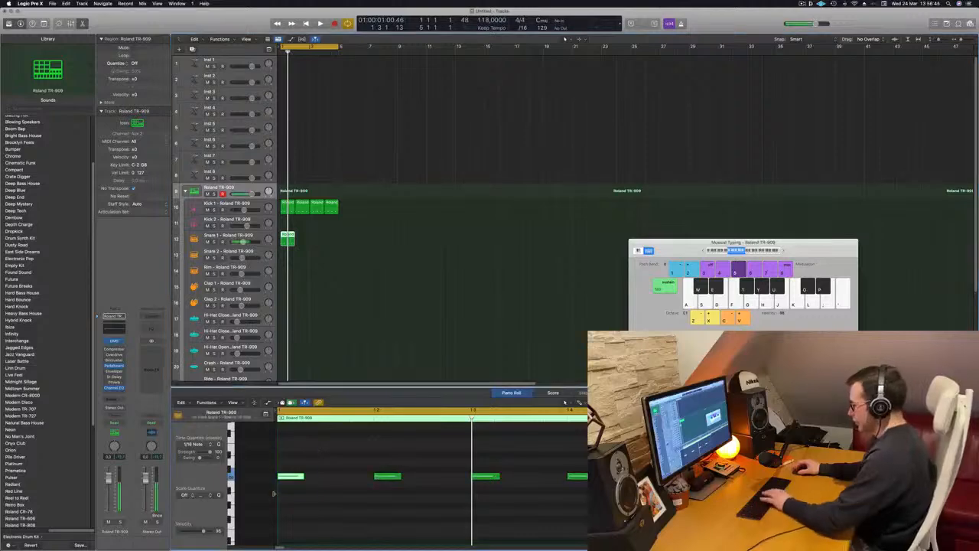
{"action": "key", "text": "Delete"}
{"action": "left_click_drag", "start_coordinate": [460, 454], "coordinate": [527, 524]}
{"action": "key", "text": "Delete"}
{"action": "left_click_drag", "start_coordinate": [368, 449], "coordinate": [590, 514]}
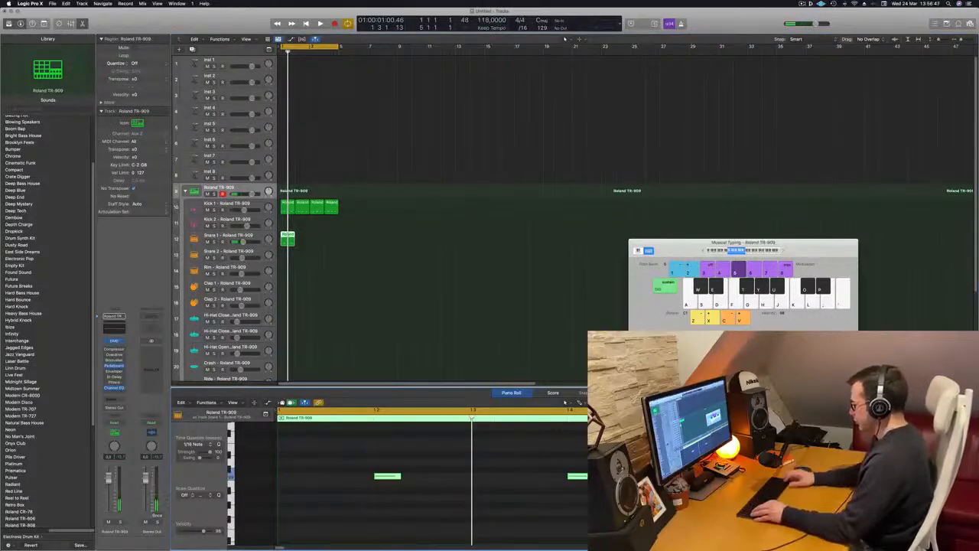
Play the kick and snare pattern and lower the Snare 1 track's volume
{"action": "key", "text": "space"}
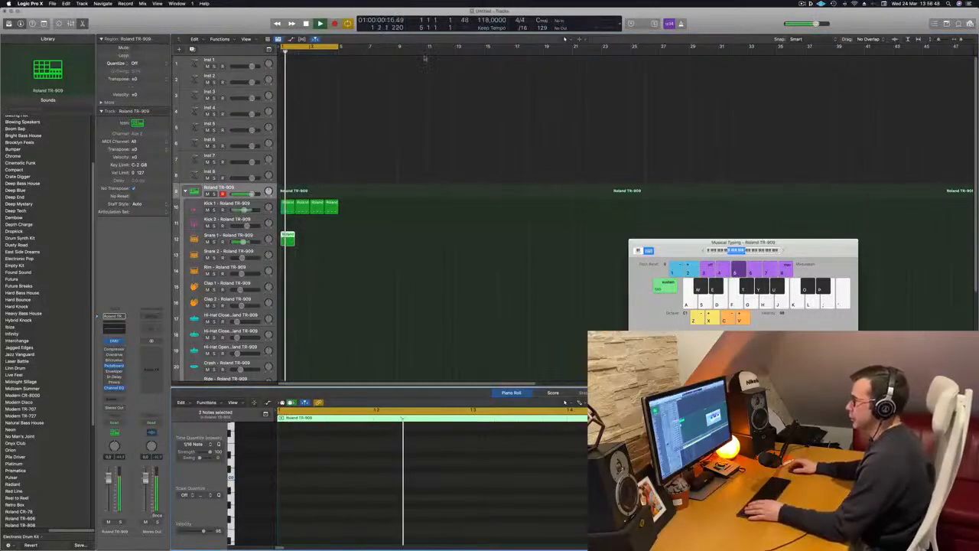
{"action": "key", "text": "space"}
{"action": "left_click", "coordinate": [246, 234]}
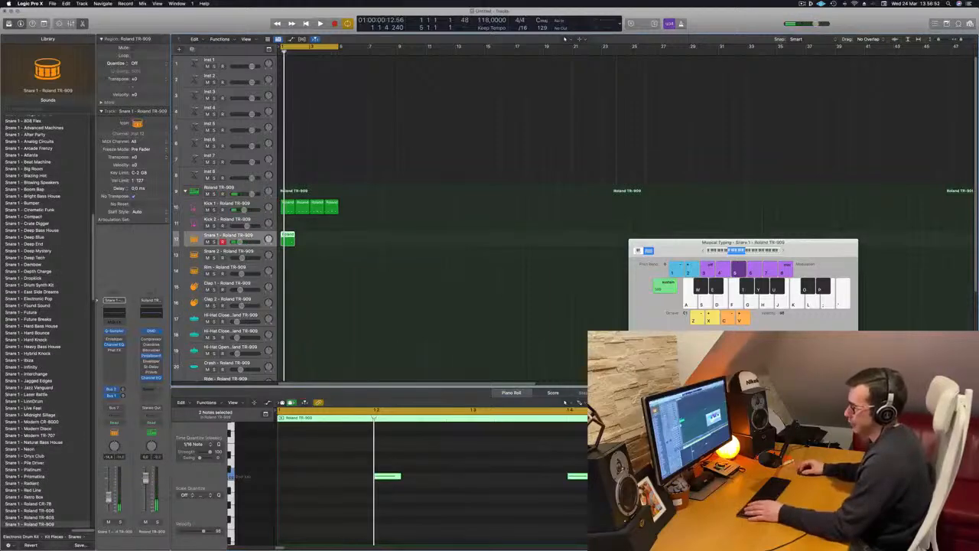
{"action": "key", "text": "space"}
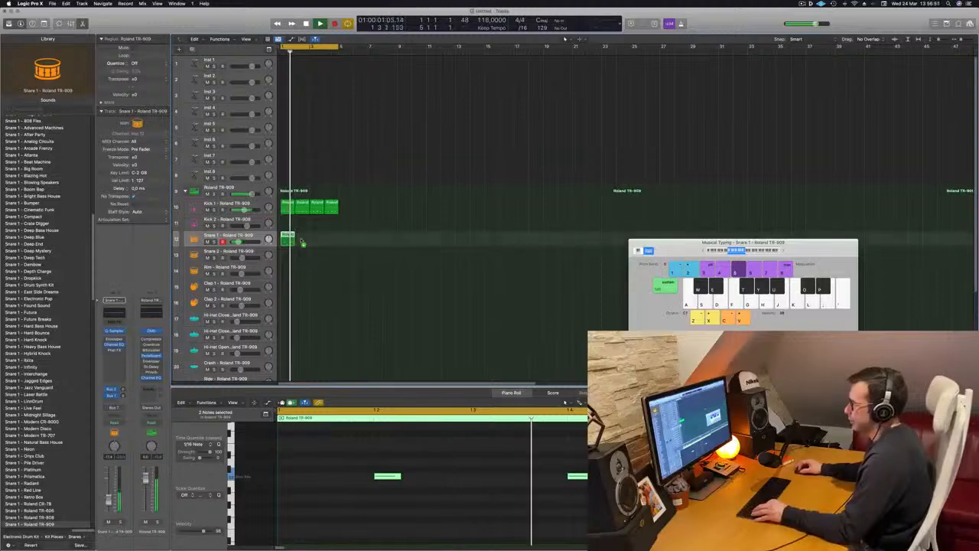
Duplicate the snare region to fill bars 1 to 4 and adjust the Snare 1 volume during playback
{"action": "left_click_drag", "start_coordinate": [297, 241], "coordinate": [321, 243]}
{"action": "key", "text": "Return"}
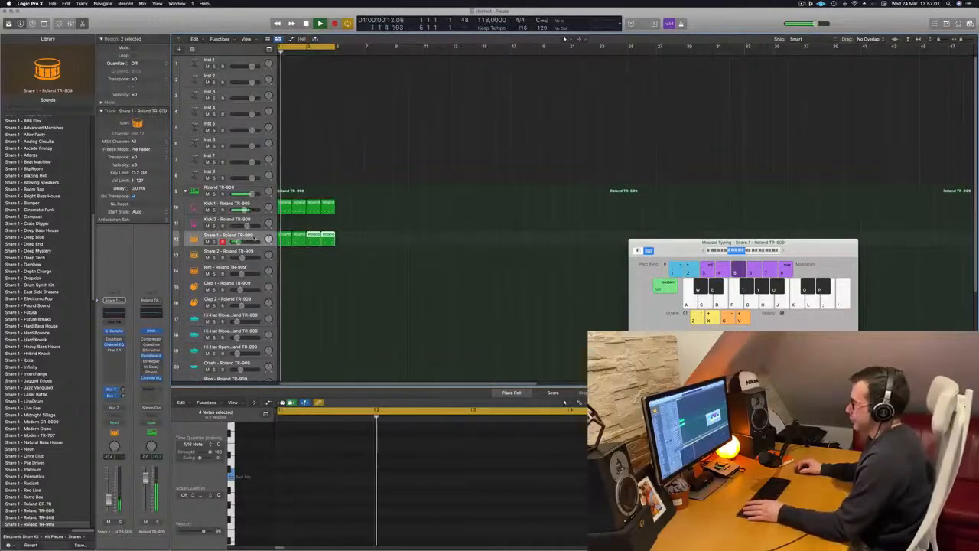
{"action": "left_click", "coordinate": [238, 241]}
{"action": "key", "text": "Return"}
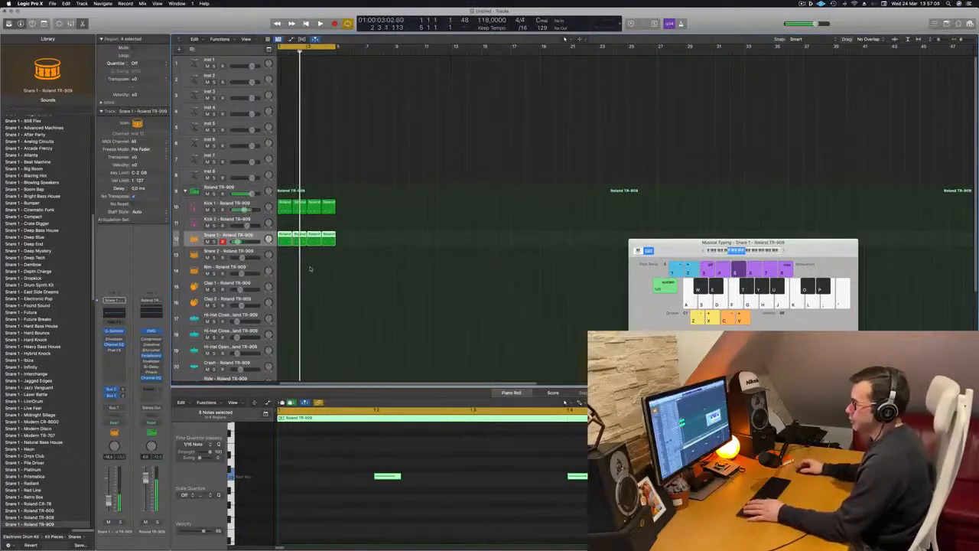
{"action": "key", "text": "Return"}
In Snare 1's Quick Sampler, give the sample a long fade-out starting about one fifth into the waveform
{"action": "left_click", "coordinate": [113, 330]}
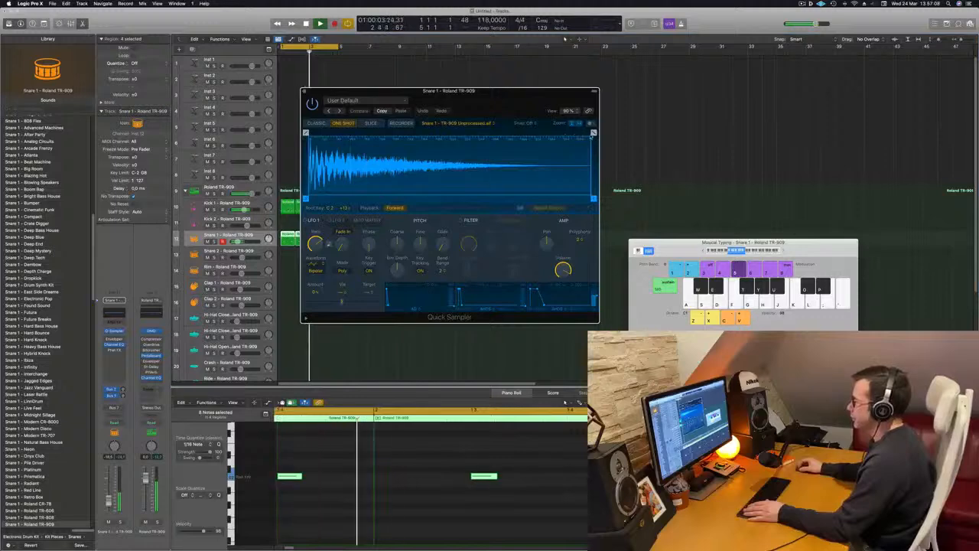
{"action": "left_click_drag", "start_coordinate": [591, 133], "coordinate": [390, 133]}
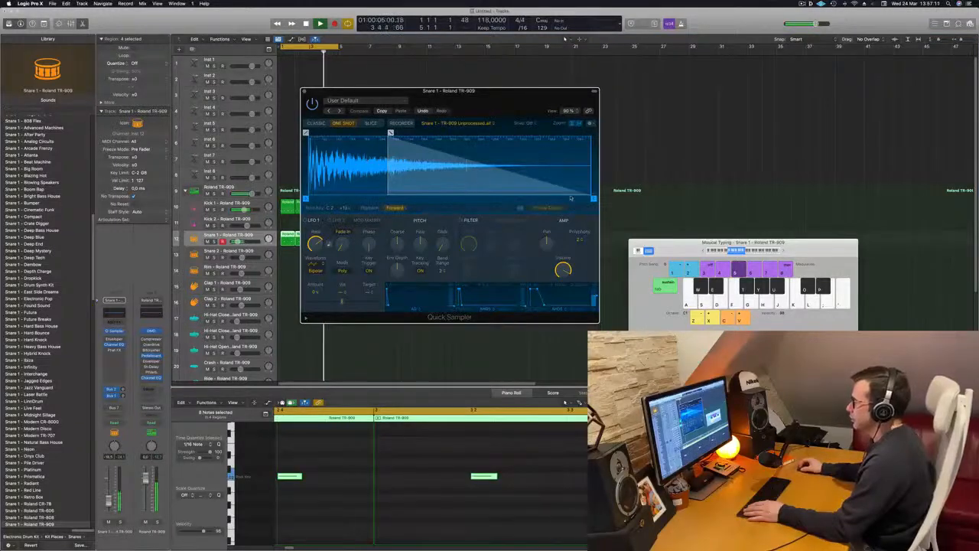
{"action": "left_click_drag", "start_coordinate": [499, 93], "coordinate": [630, 100]}
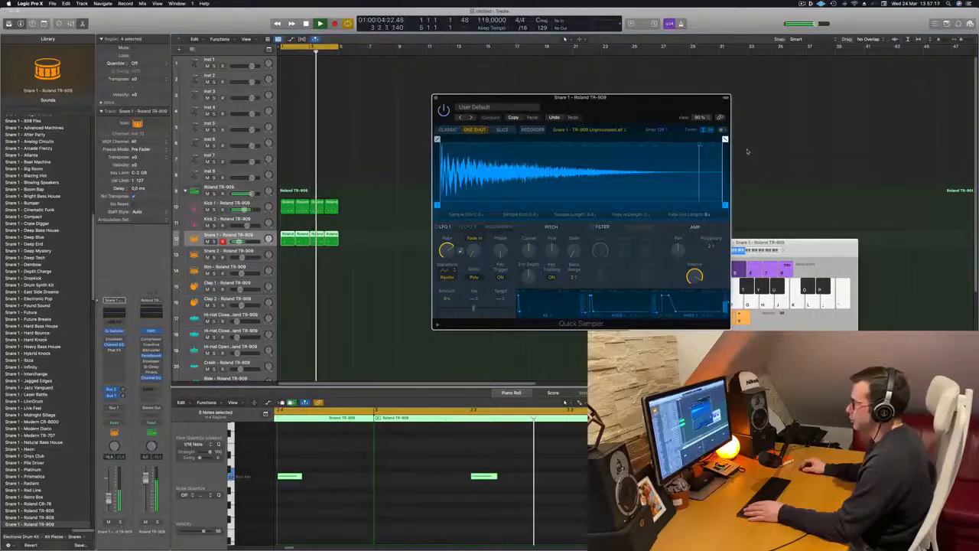
{"action": "left_click_drag", "start_coordinate": [724, 140], "coordinate": [495, 174]}
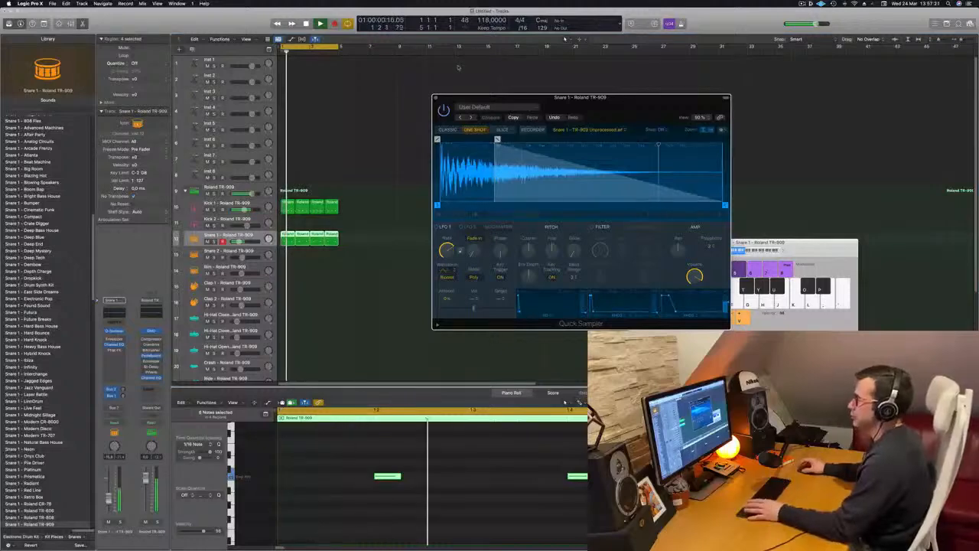
{"action": "left_click", "coordinate": [436, 98]}
Copy the first Kick 1 region to the start of the Hi-Hat Open track
{"action": "scroll", "coordinate": [401, 204], "scroll_direction": "down", "scroll_amount": 2}
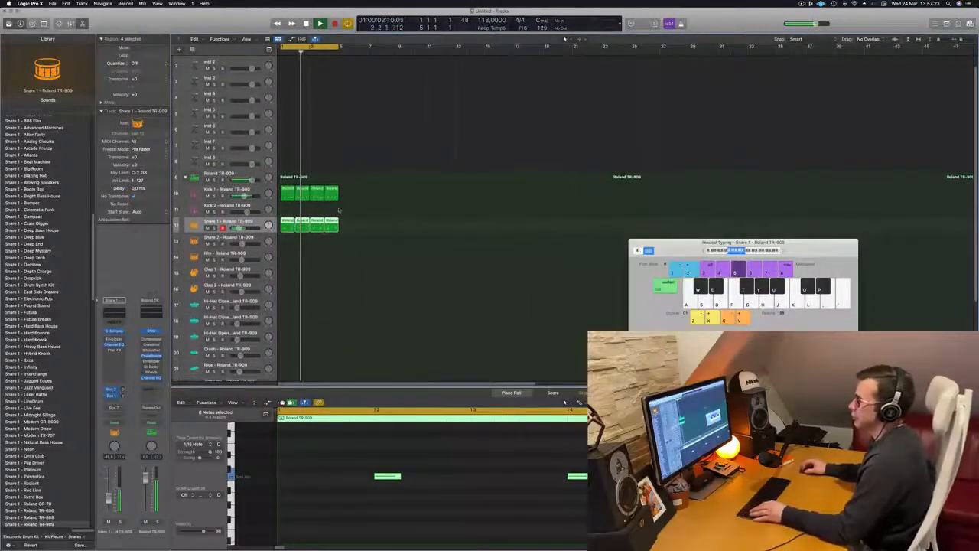
{"action": "left_click", "coordinate": [402, 206]}
{"action": "left_click", "coordinate": [286, 196]}
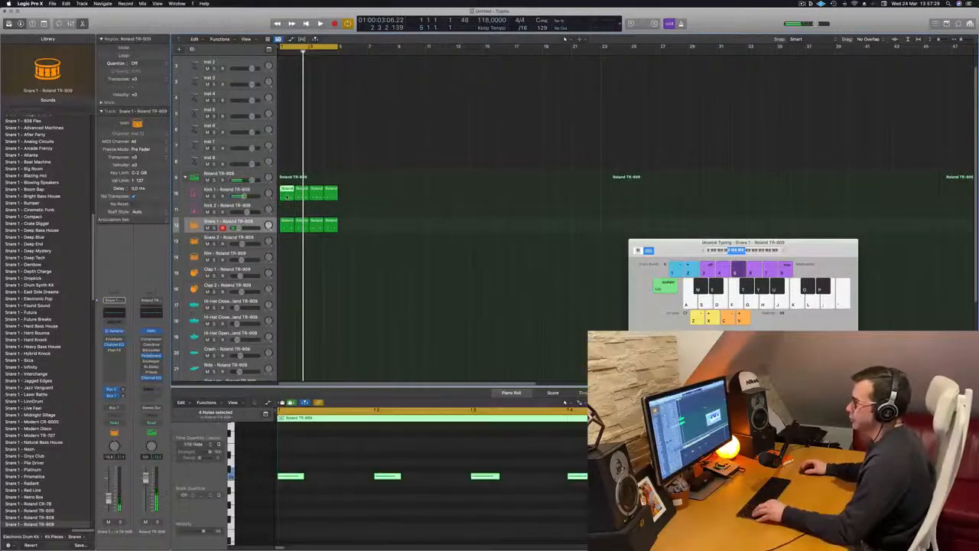
{"action": "left_click_drag", "start_coordinate": [288, 195], "coordinate": [288, 336]}
Shift all four open hi-hat notes half a beat later onto the offbeats and play the pattern
{"action": "left_click_drag", "start_coordinate": [298, 461], "coordinate": [604, 509]}
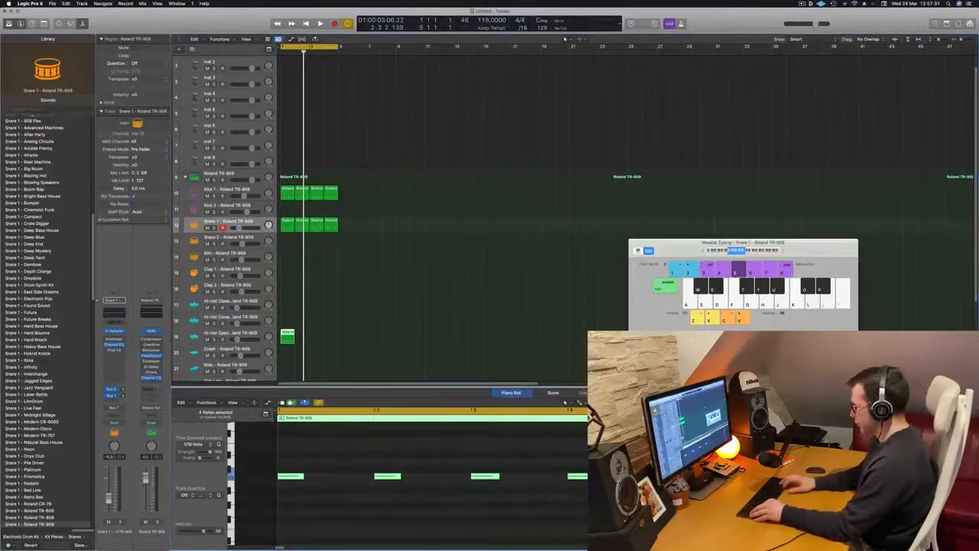
{"action": "key", "text": "alt+Right"}
{"action": "key", "text": "alt+Right"}
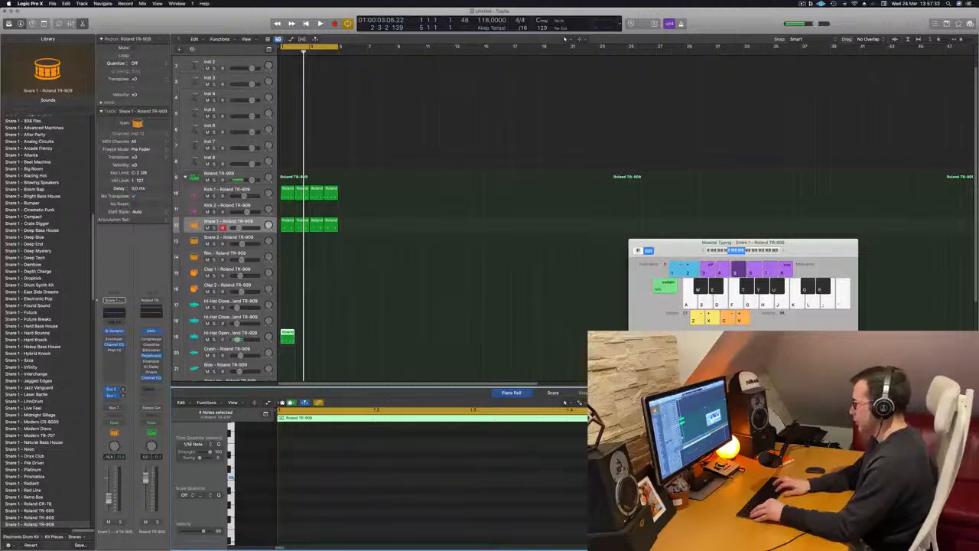
{"action": "key", "text": "space"}
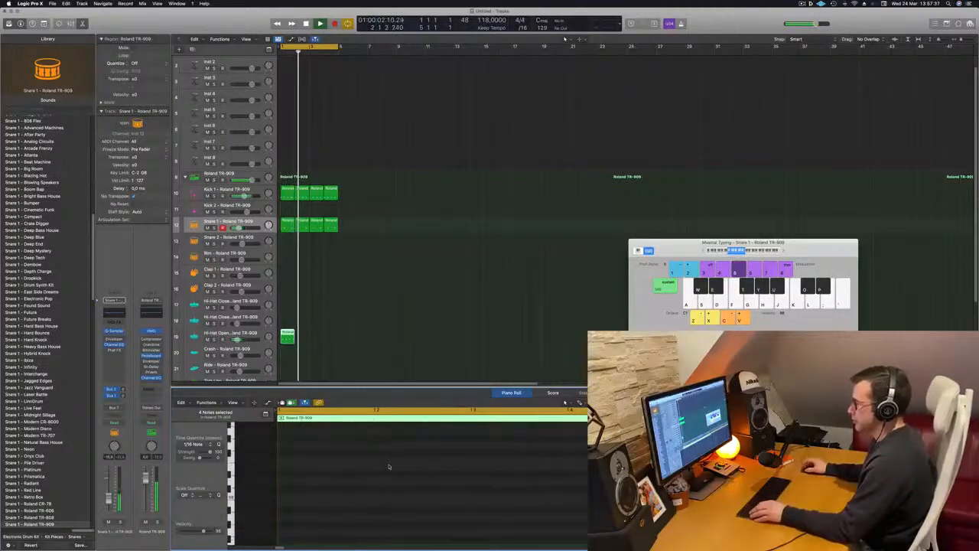
{"action": "scroll", "coordinate": [389, 465], "scroll_direction": "up", "scroll_amount": 5}
{"action": "key", "text": "space"}
{"action": "key", "text": "space"}
{"action": "key", "text": "space"}
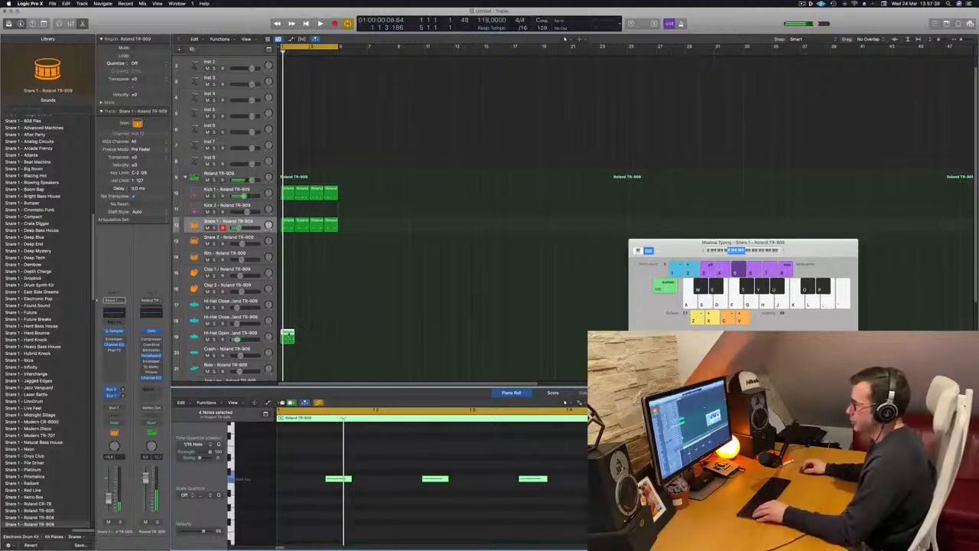
Duplicate the open hi-hat region to fill bars 1 to 4 and play the loop with the Hi-Hat Open track selected
{"action": "left_click_drag", "start_coordinate": [288, 334], "coordinate": [303, 340]}
{"action": "mouse_move", "coordinate": [314, 344]}
{"action": "left_mouse_down"}
{"action": "mouse_move", "coordinate": [280, 338]}
{"action": "mouse_move", "coordinate": [319, 341]}
{"action": "left_mouse_up"}
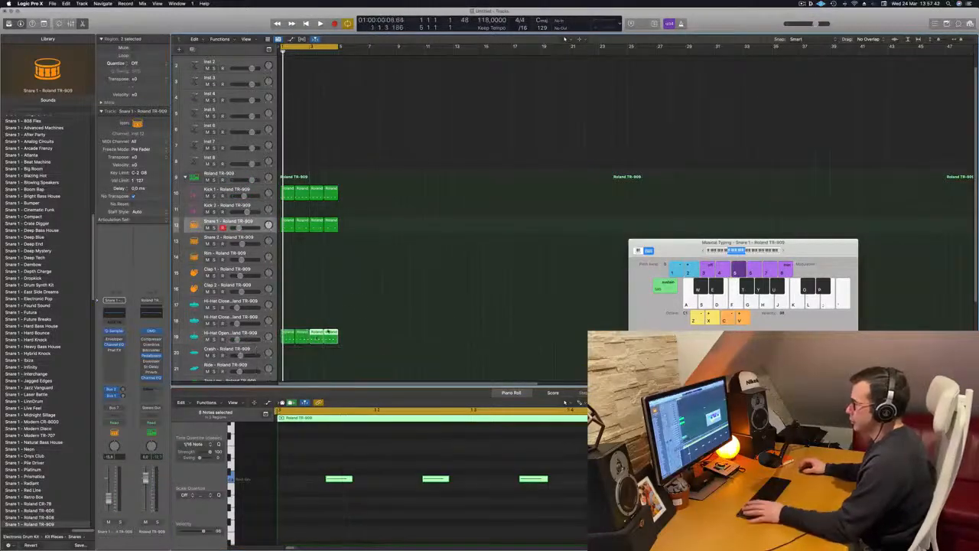
{"action": "key", "text": "space"}
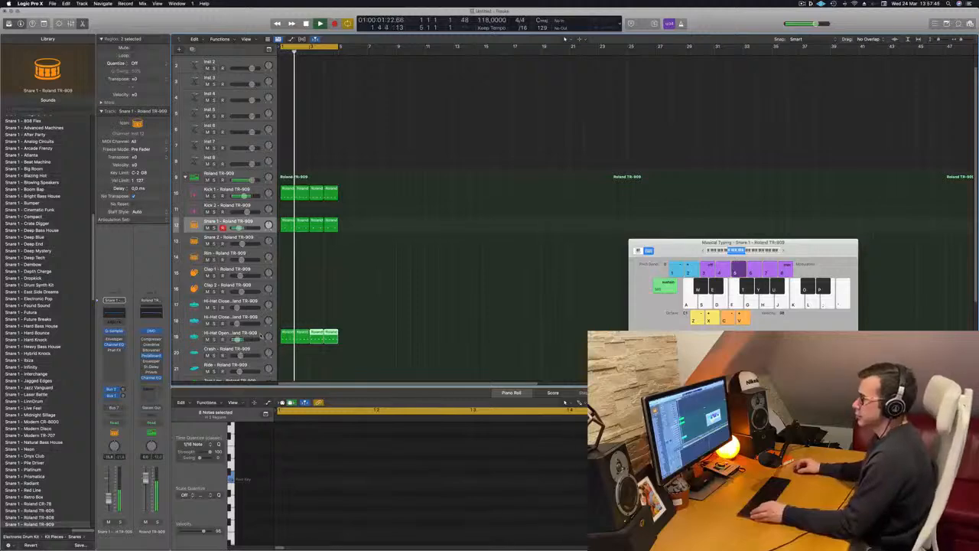
{"action": "left_click", "coordinate": [230, 337]}
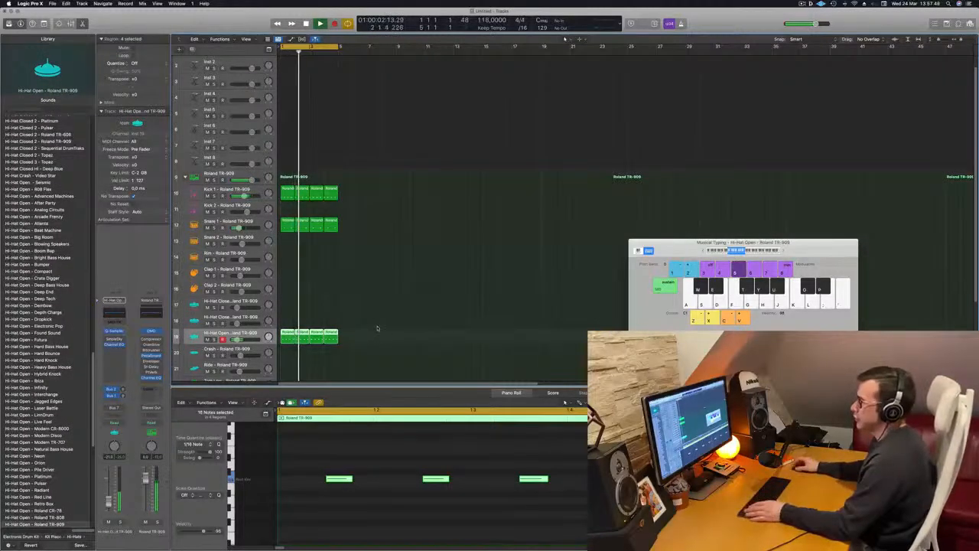
{"action": "key", "text": "space"}
{"action": "key", "text": "space"}
{"action": "left_click", "coordinate": [314, 298]}
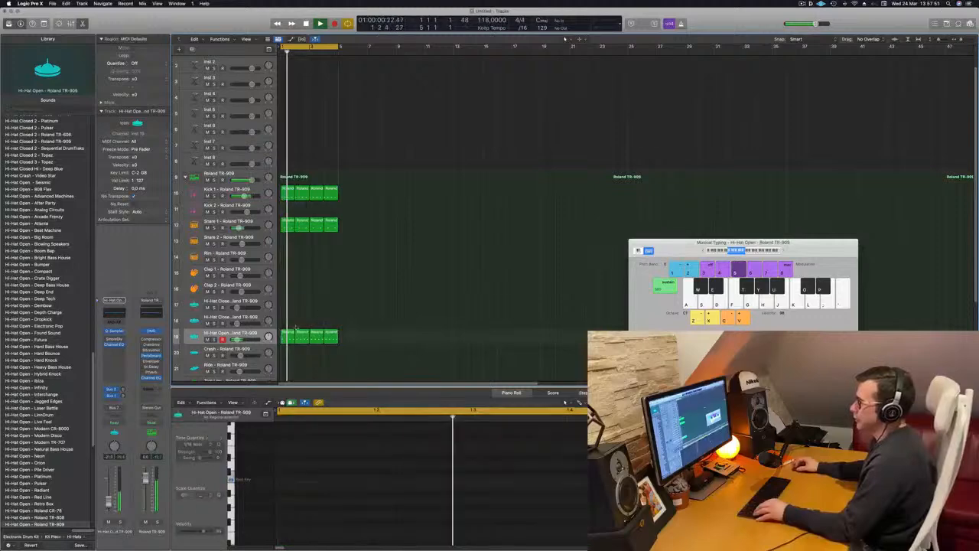
Copy the first open hi-hat region to the first closed hi-hat track and shift its four notes half a beat earlier onto the beats
{"action": "left_click", "coordinate": [286, 333]}
{"action": "left_click_drag", "start_coordinate": [286, 334], "coordinate": [287, 310]}
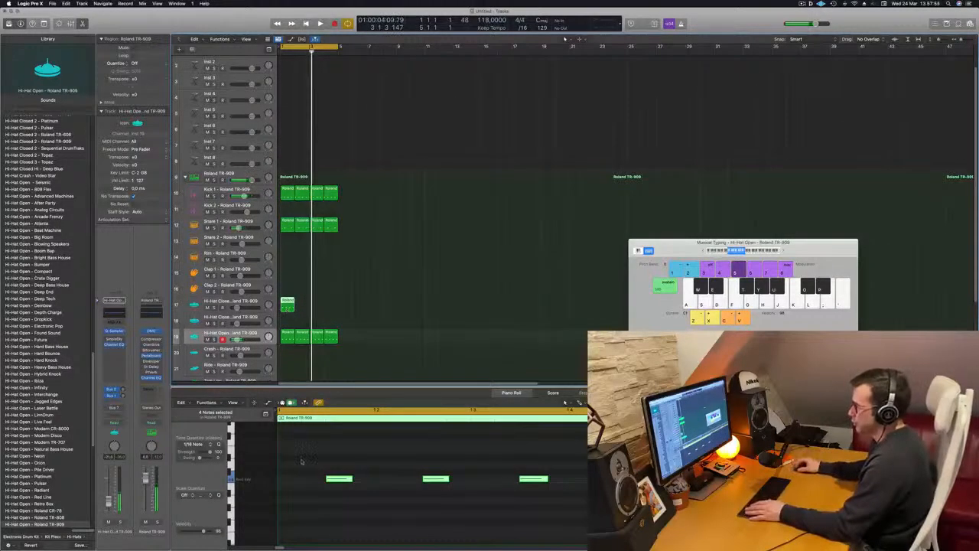
{"action": "left_click_drag", "start_coordinate": [301, 462], "coordinate": [582, 528]}
{"action": "key", "text": "alt+Left"}
{"action": "key", "text": "alt+Left"}
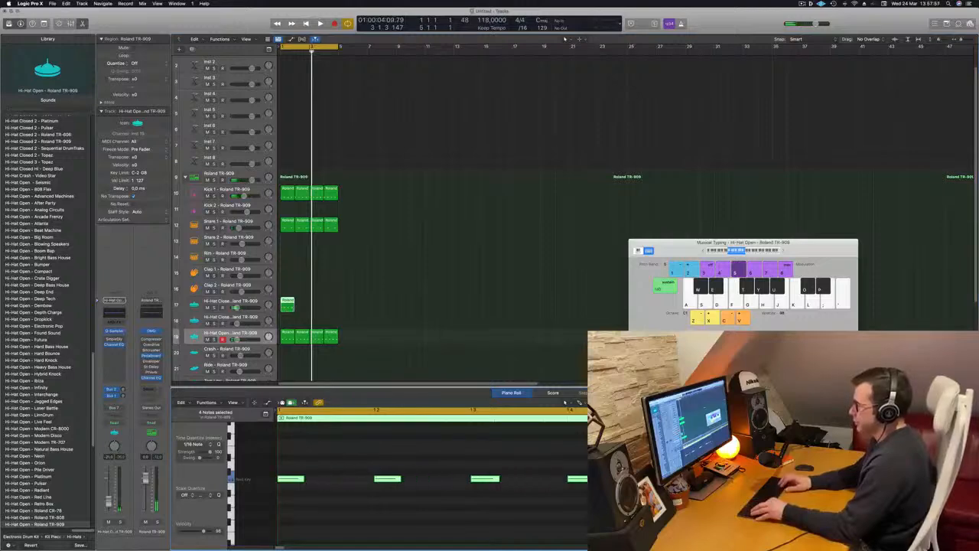
Copy the closed hi-hat notes to fill bar 1 with sixteenths and play the loop with the first closed hi-hat track selected
{"action": "left_click_drag", "start_coordinate": [303, 478], "coordinate": [334, 484]}
{"action": "key", "text": "super+a"}
{"action": "key", "text": "space"}
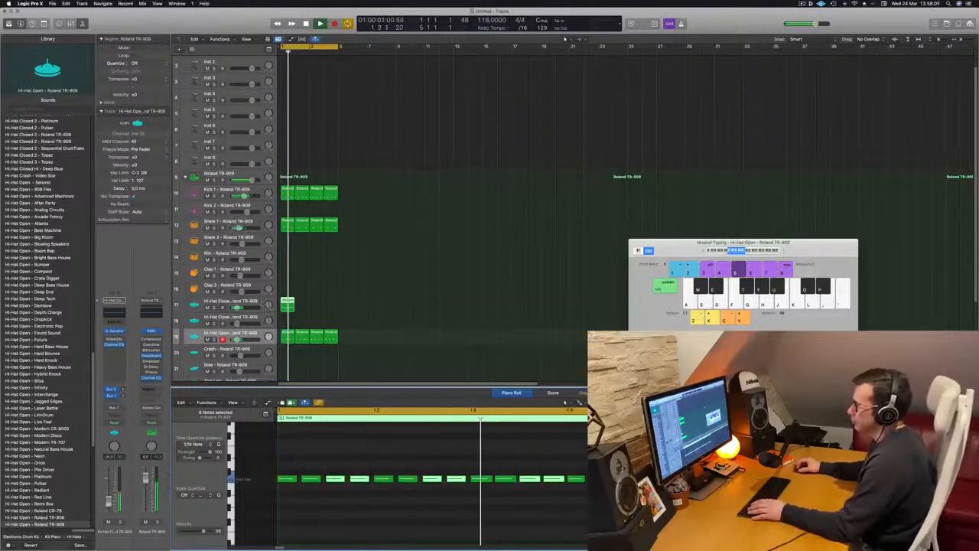
{"action": "left_click", "coordinate": [220, 306]}
{"action": "key", "text": "space"}
{"action": "key", "text": "space"}
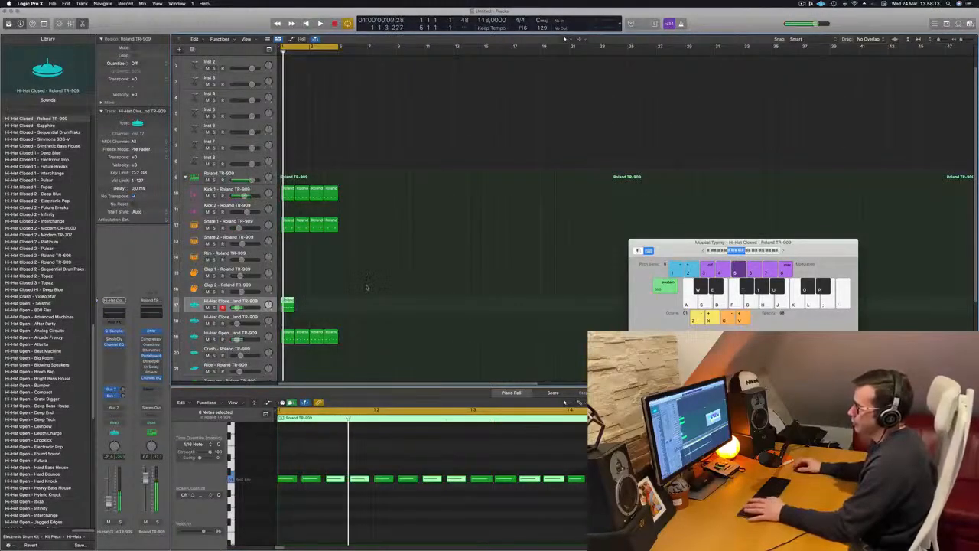
{"action": "key", "text": "space"}
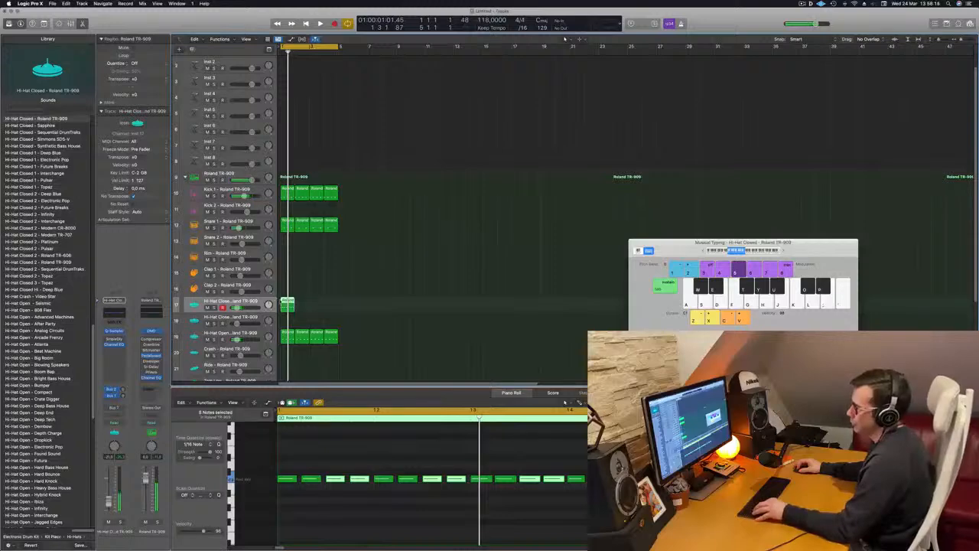
Duplicate the closed hi-hat region to fill bars 1 to 4 and inspect the track's Sample Delay plug-in during playback
{"action": "left_click_drag", "start_coordinate": [283, 303], "coordinate": [312, 304]}
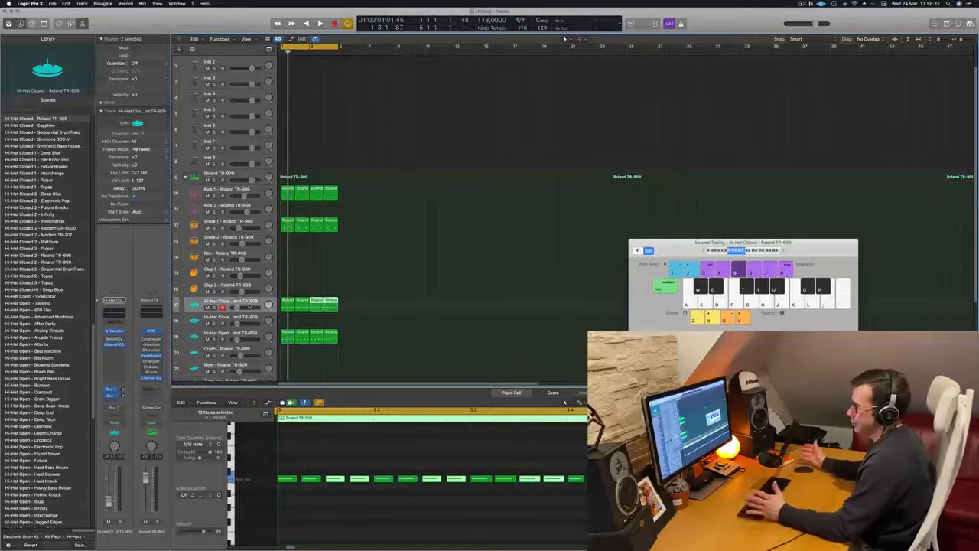
{"action": "key", "text": "space"}
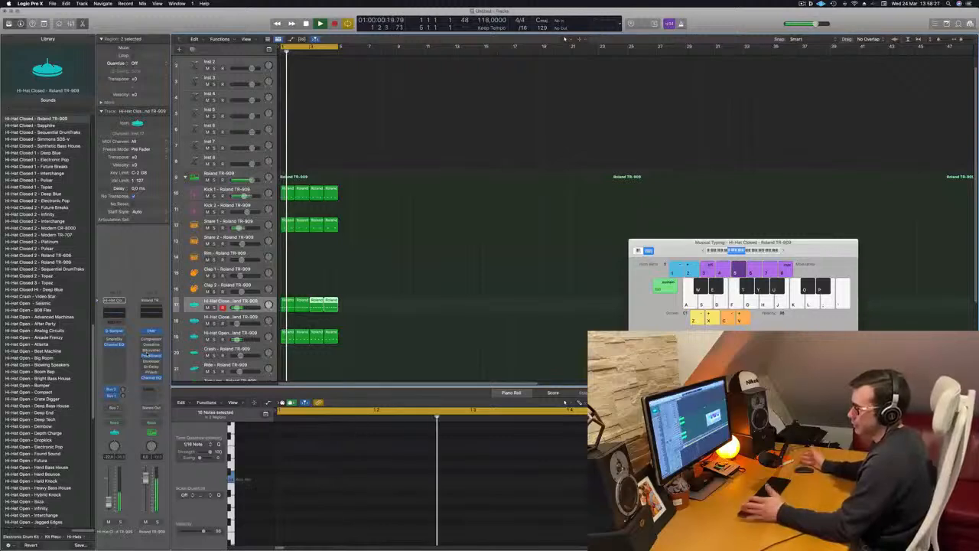
{"action": "left_click", "coordinate": [114, 338]}
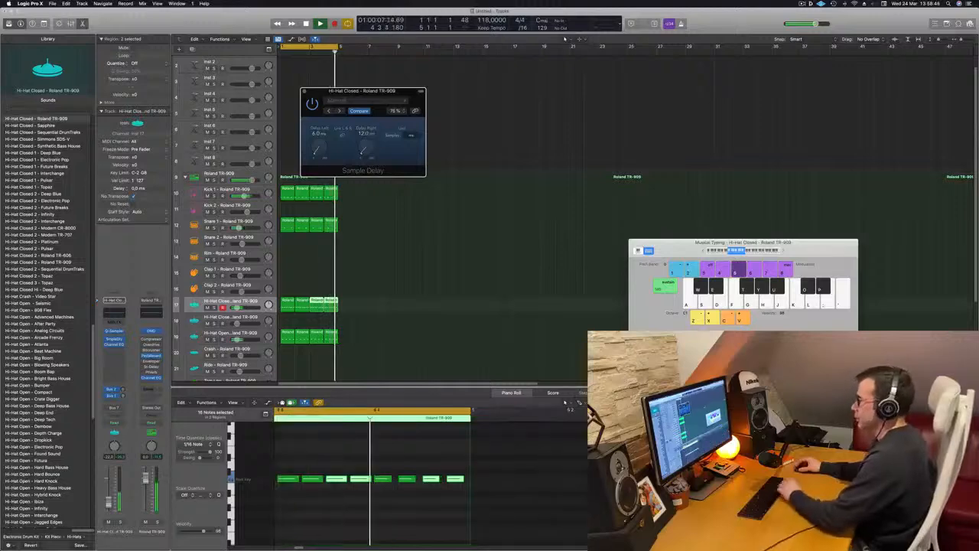
{"action": "left_click_drag", "start_coordinate": [397, 91], "coordinate": [453, 97]}
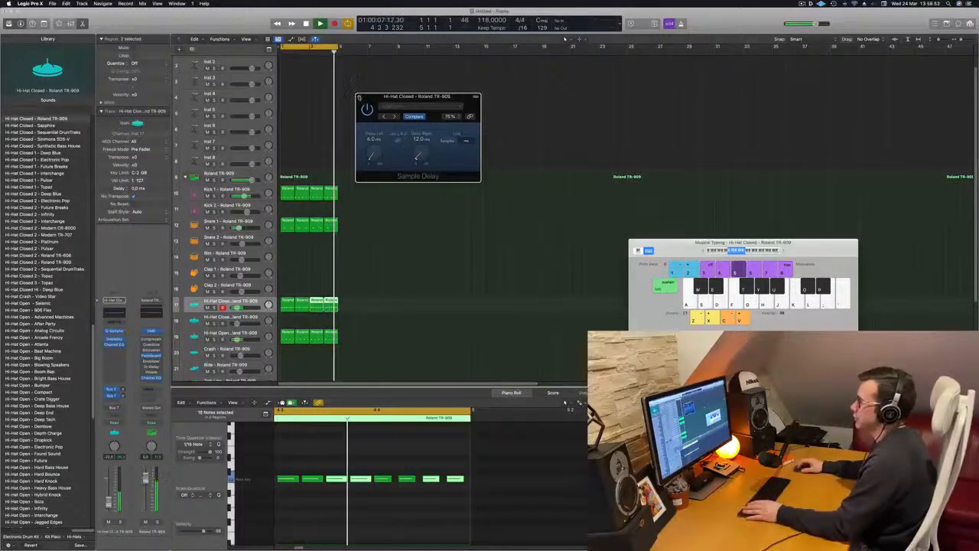
{"action": "left_click", "coordinate": [357, 97]}
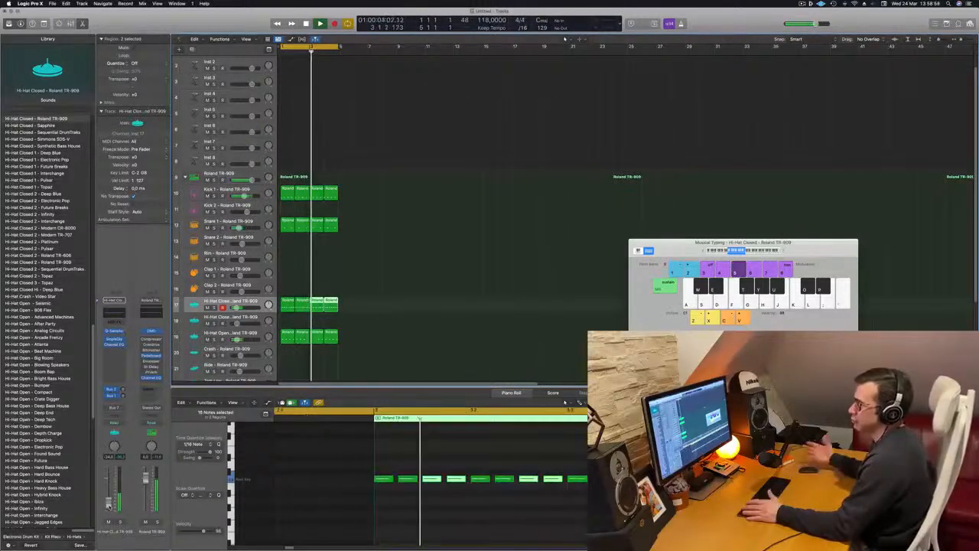
Copy the first open hi-hat region to the start of the Tom Low track, keep only its last offbeat note and play it
{"action": "scroll", "coordinate": [462, 296], "scroll_direction": "down", "scroll_amount": 1}
{"action": "scroll", "coordinate": [461, 296], "scroll_direction": "down", "scroll_amount": 7}
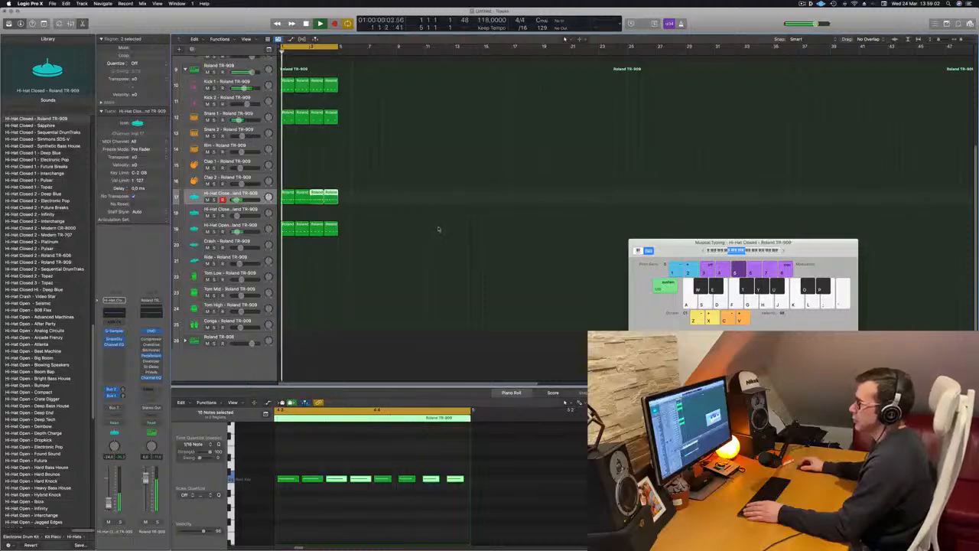
{"action": "left_click", "coordinate": [287, 227]}
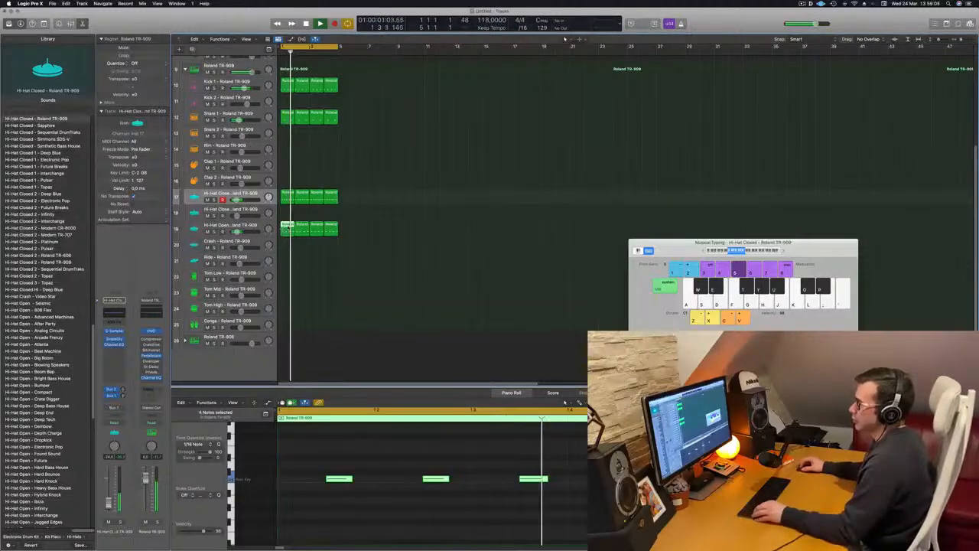
{"action": "left_click_drag", "start_coordinate": [287, 229], "coordinate": [285, 276]}
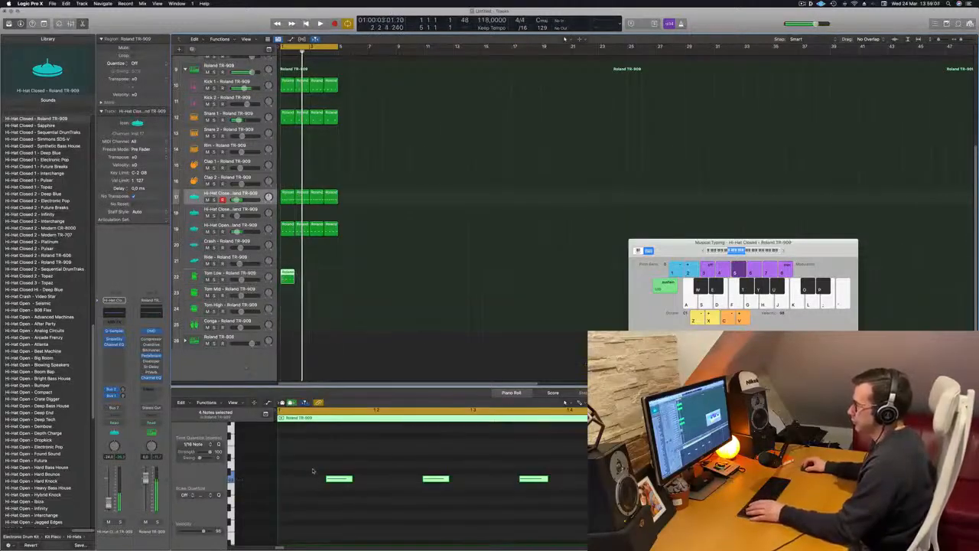
{"action": "key", "text": "space"}
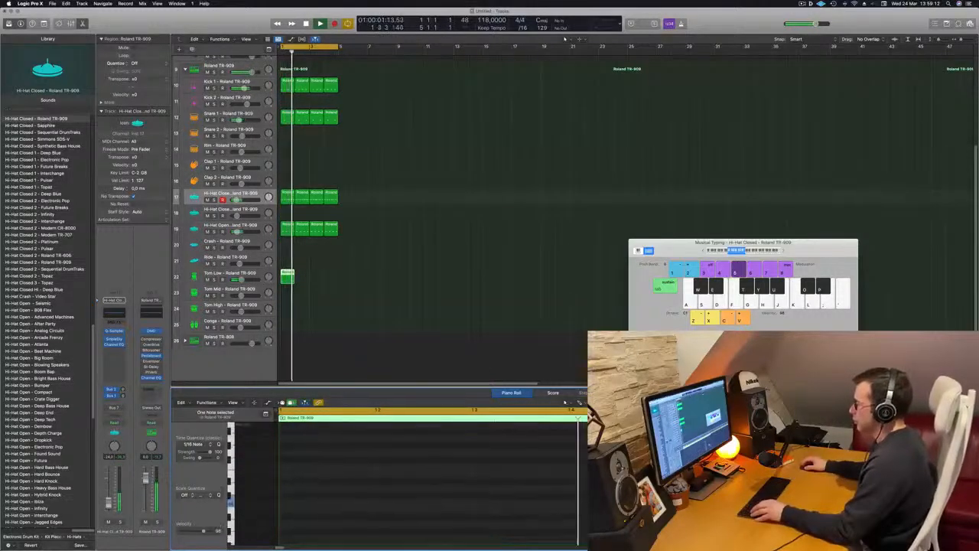
Duplicate the Tom Low region to fill bars 1 to 4 and listen to the loop with the Tom Low track selected
{"action": "left_click_drag", "start_coordinate": [286, 276], "coordinate": [299, 280]}
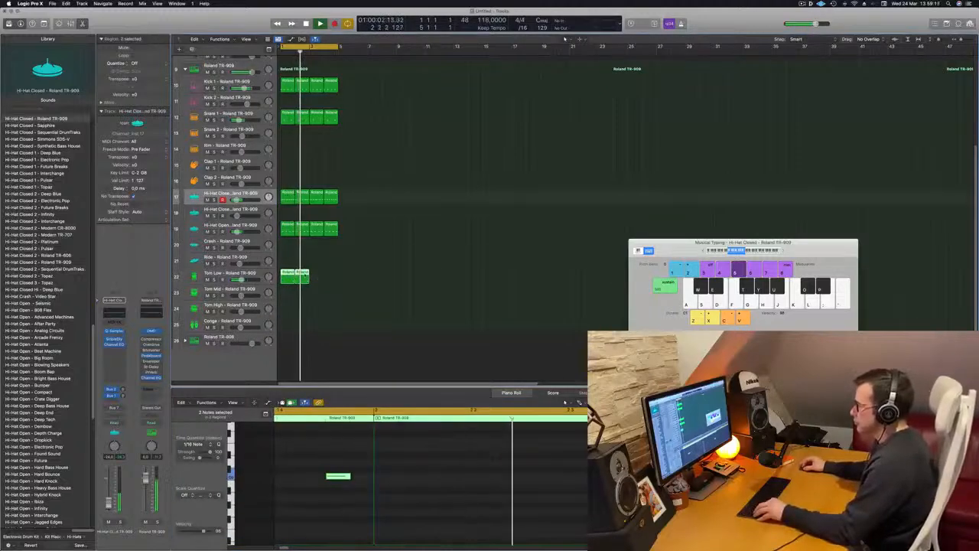
{"action": "left_click_drag", "start_coordinate": [289, 273], "coordinate": [316, 282]}
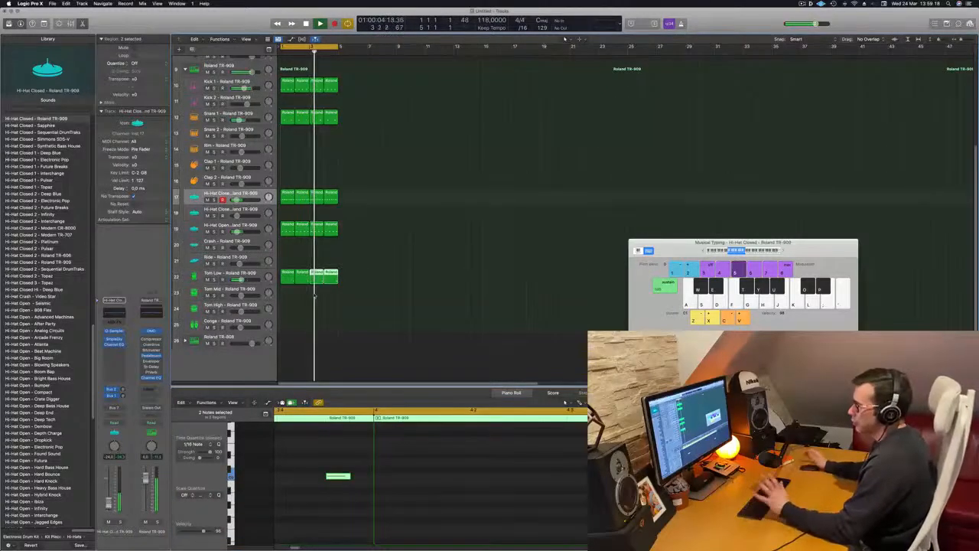
{"action": "scroll", "coordinate": [325, 432], "scroll_direction": "up", "scroll_amount": 4}
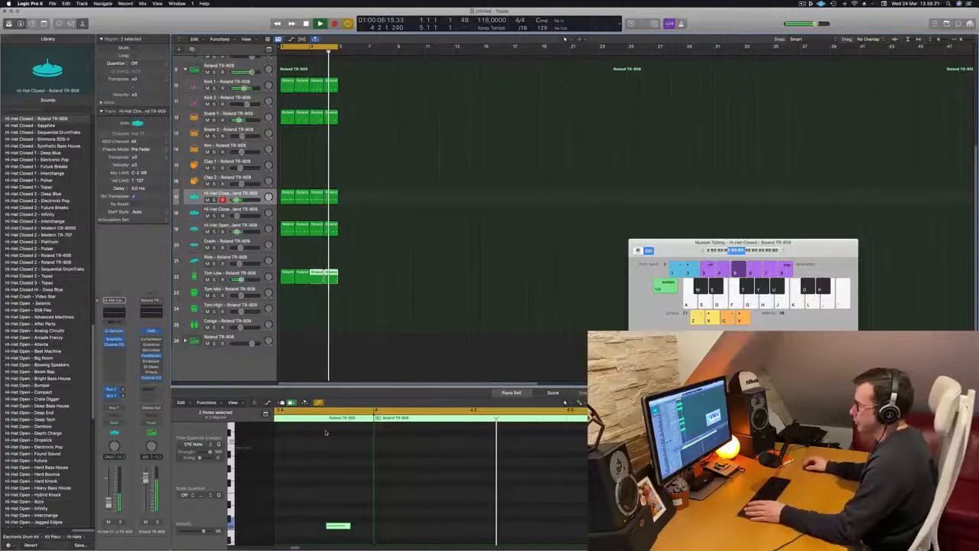
{"action": "scroll", "coordinate": [327, 431], "scroll_direction": "down", "scroll_amount": 1}
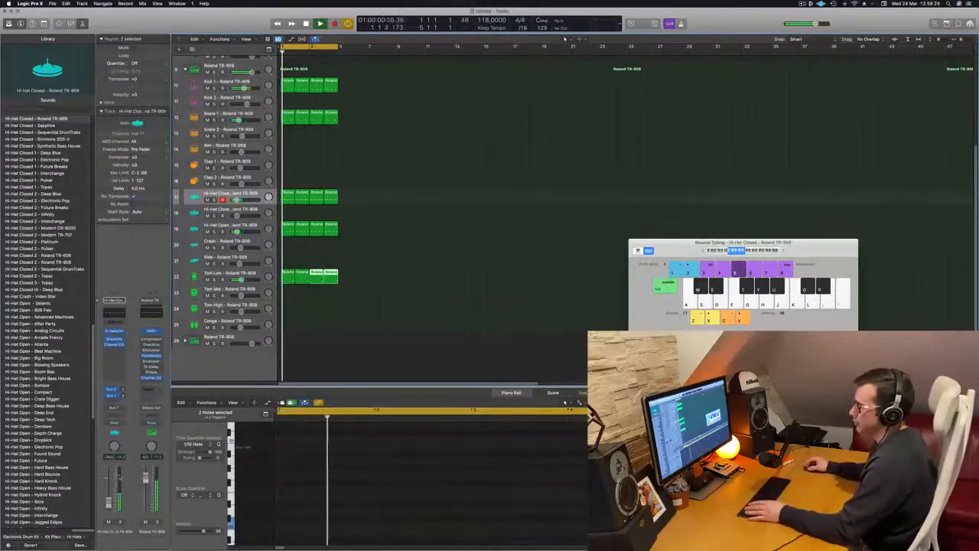
{"action": "left_click", "coordinate": [254, 276]}
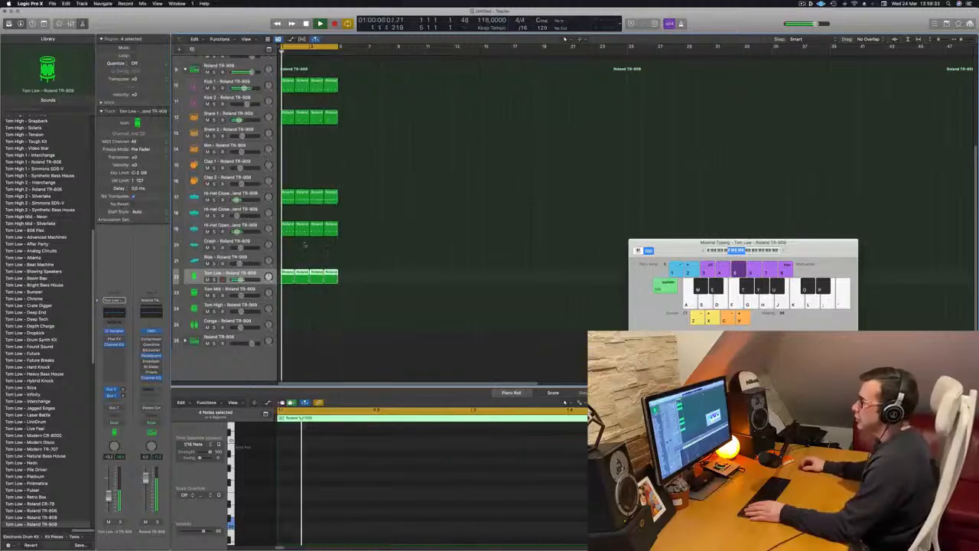
Copy a closed hi-hat region to bar 1 of the Conga track and transpose all its notes down by octaves during playback
{"action": "left_click_drag", "start_coordinate": [305, 200], "coordinate": [288, 328]}
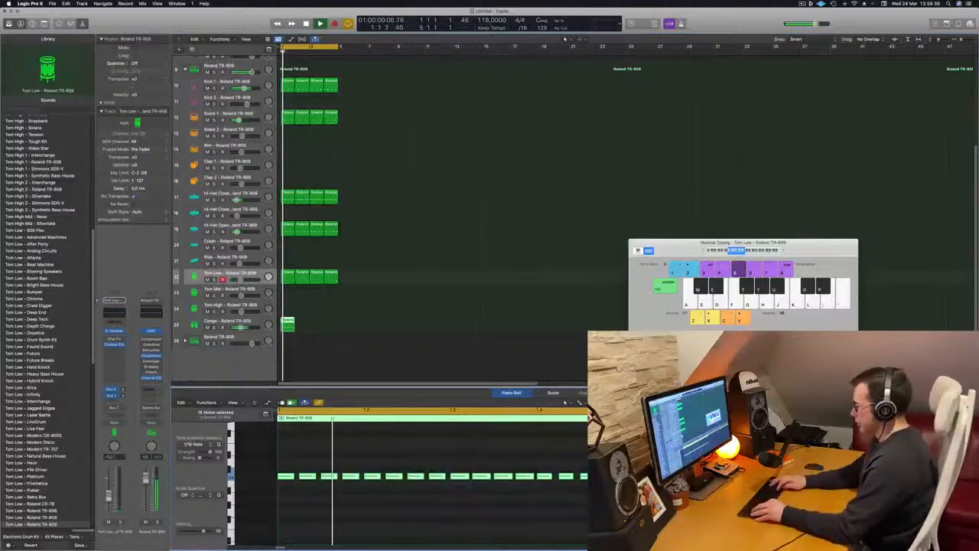
{"action": "key", "text": "alt+shift+Down"}
{"action": "key", "text": "space"}
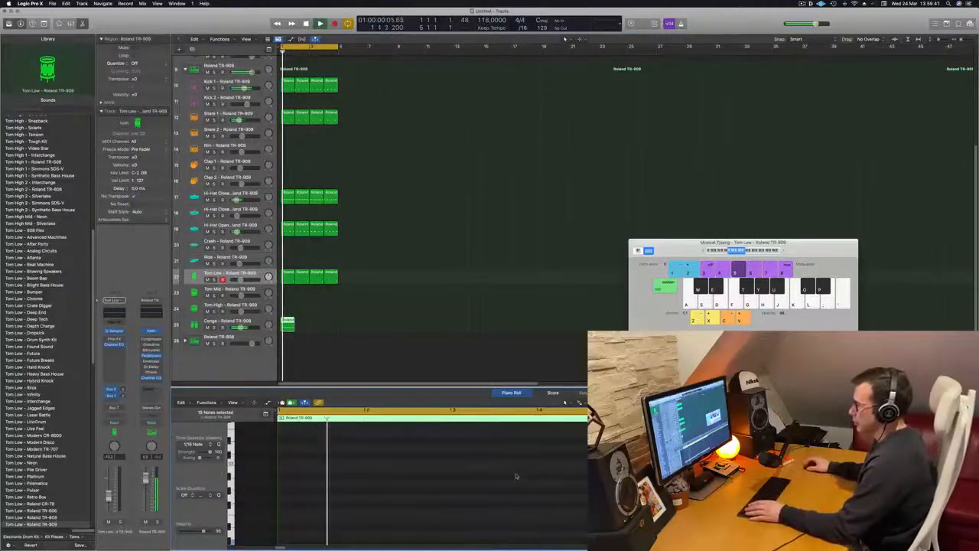
{"action": "scroll", "coordinate": [516, 477], "scroll_direction": "down", "scroll_amount": 5}
{"action": "key", "text": "space"}
{"action": "key", "text": "space"}
{"action": "key", "text": "alt+shift+Down"}
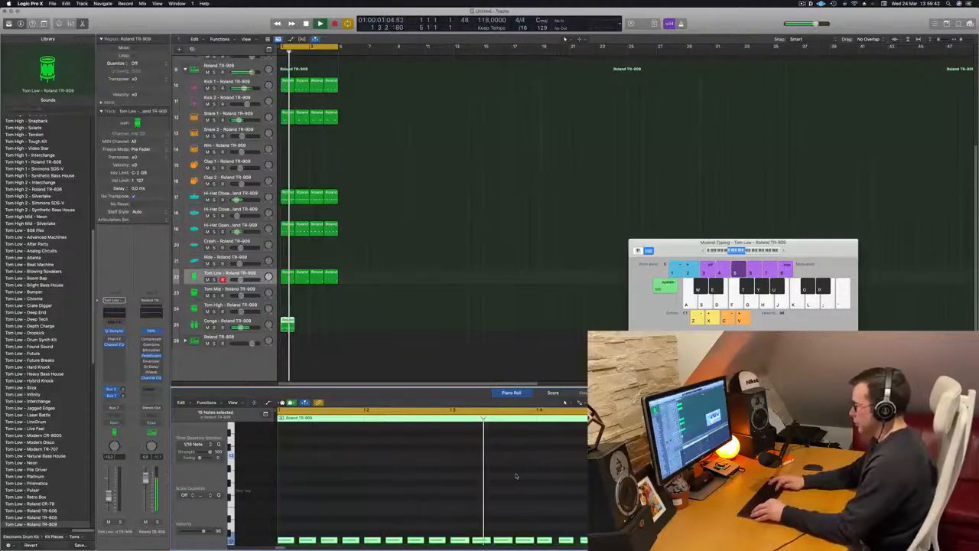
{"action": "scroll", "coordinate": [417, 483], "scroll_direction": "down", "scroll_amount": 3}
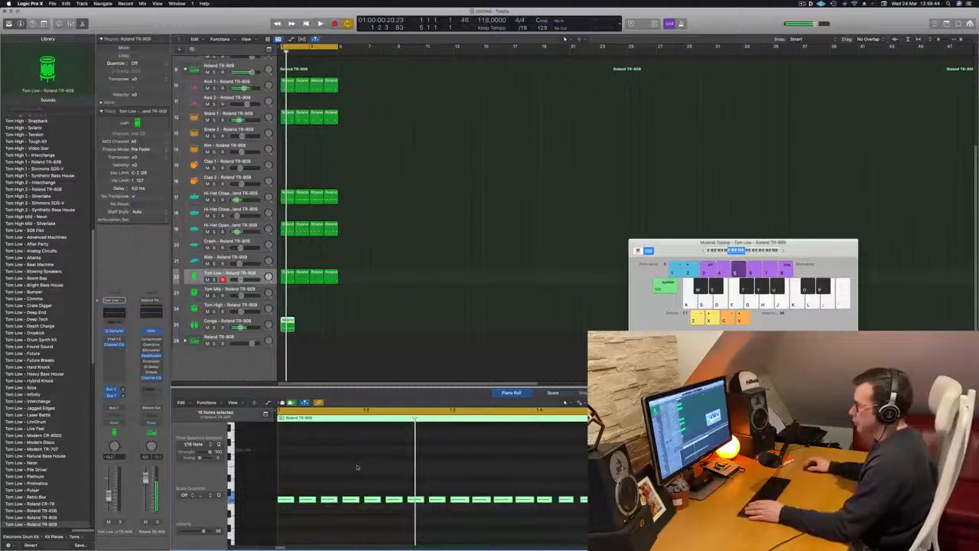
Raise the second and third conga notes to successively higher pitches, delete every note after the fourth and play the pattern
{"action": "left_click", "coordinate": [307, 493]}
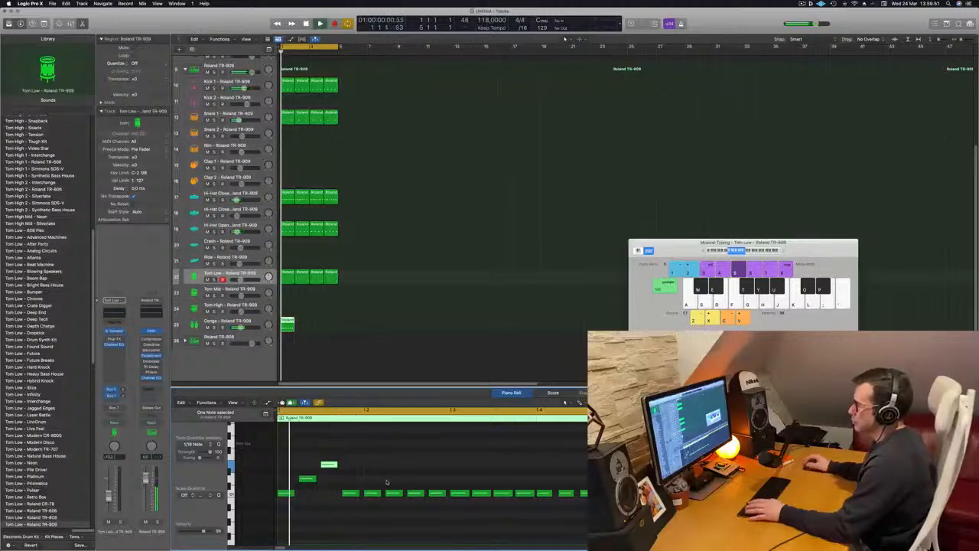
{"action": "left_click_drag", "start_coordinate": [371, 478], "coordinate": [619, 512]}
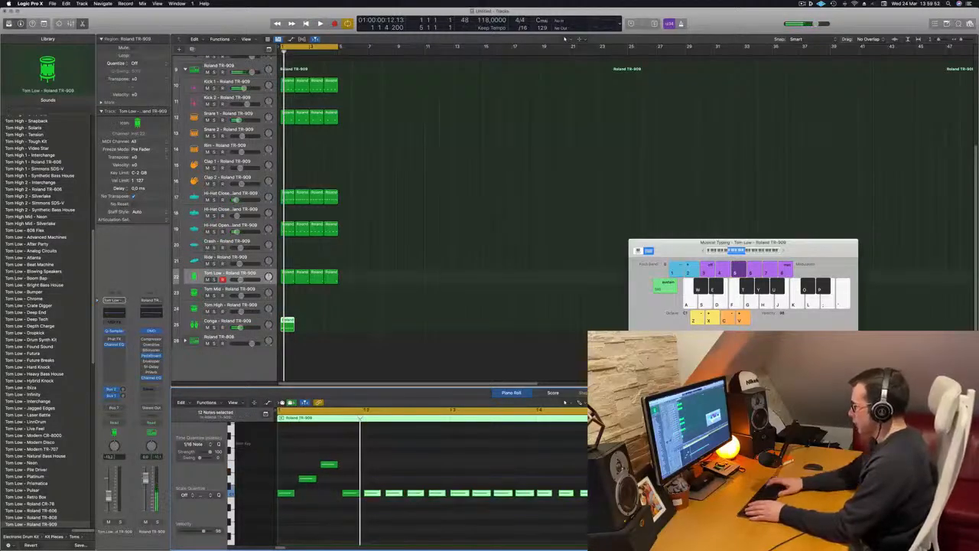
{"action": "key", "text": "Delete"}
{"action": "key", "text": "space"}
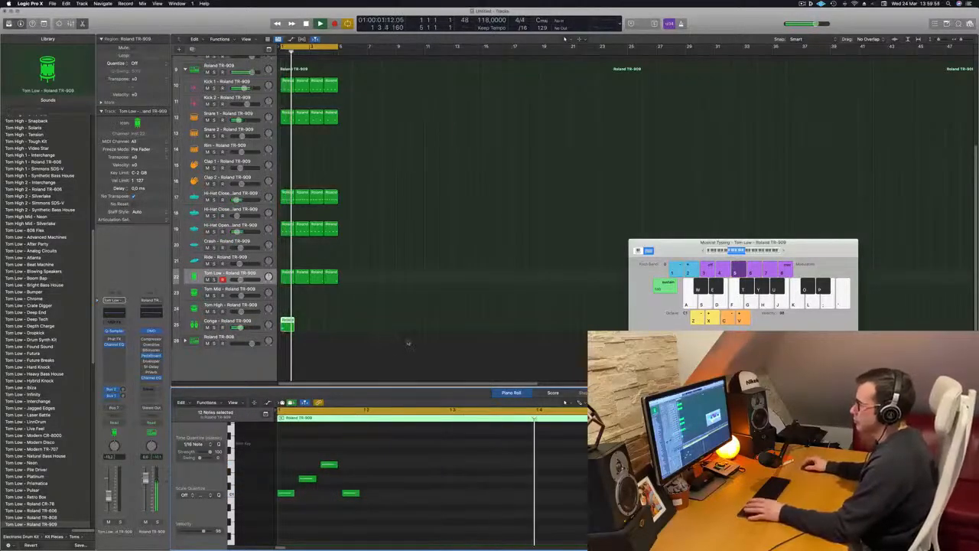
Copy the conga region to bar 3, audition the Conga track in solo and return to the full loop
{"action": "left_click_drag", "start_coordinate": [288, 324], "coordinate": [318, 328]}
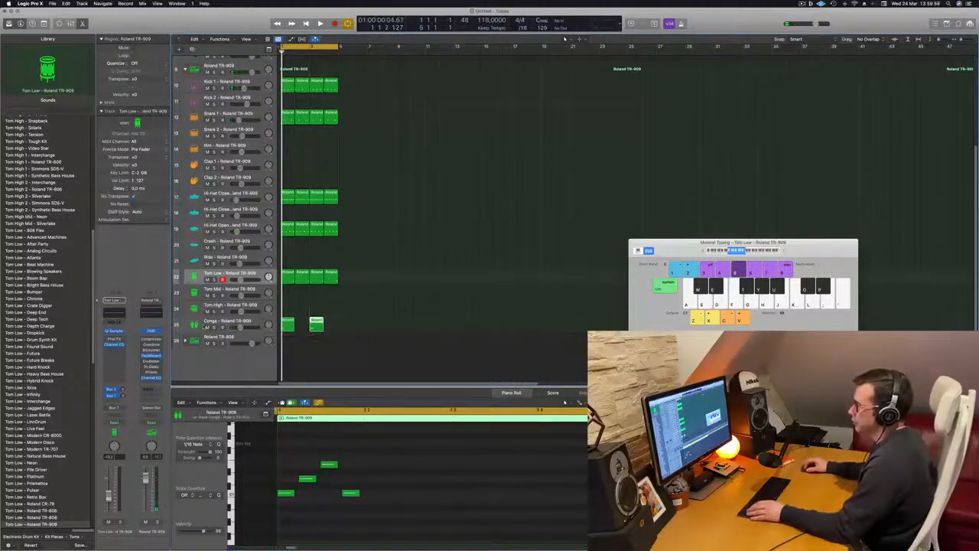
{"action": "key", "text": "s"}
{"action": "key", "text": "space"}
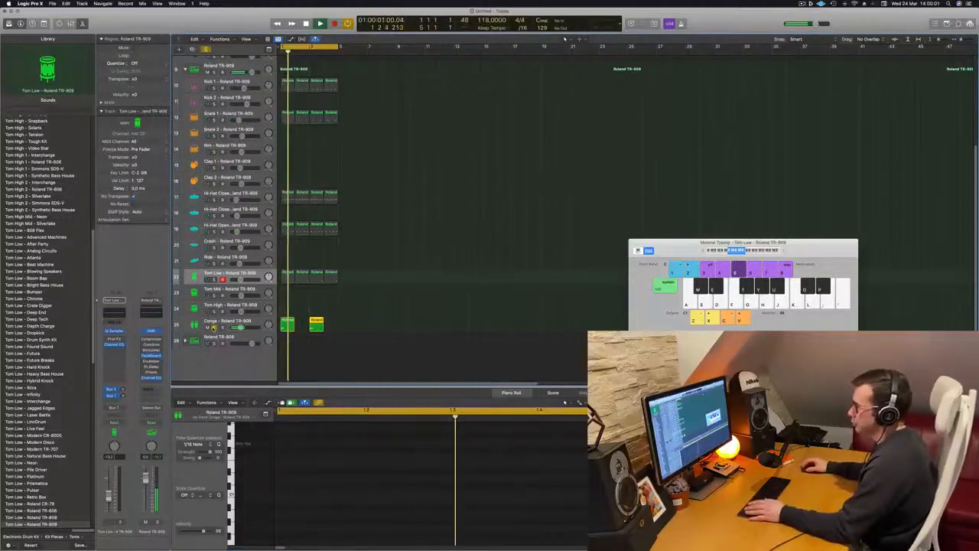
{"action": "left_click", "coordinate": [214, 327]}
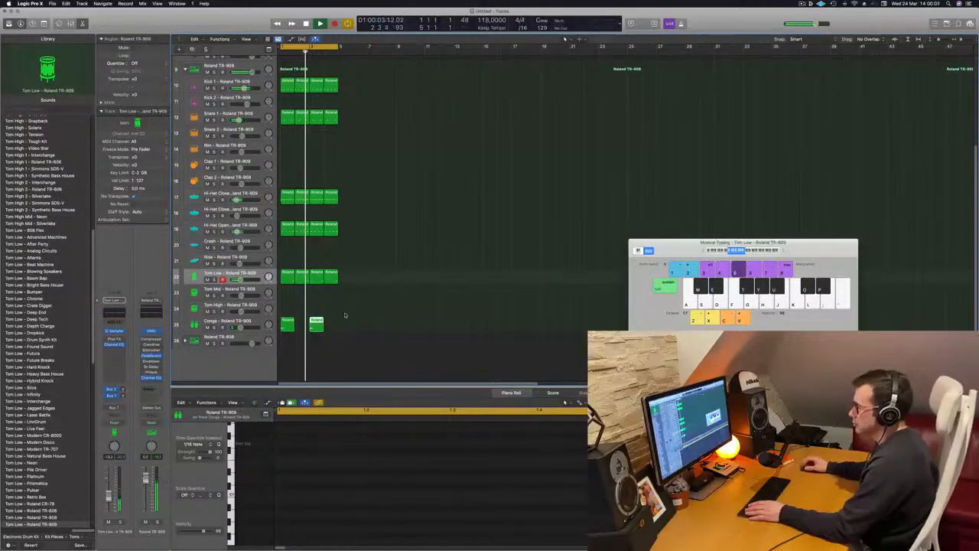
{"action": "key", "text": "Return"}
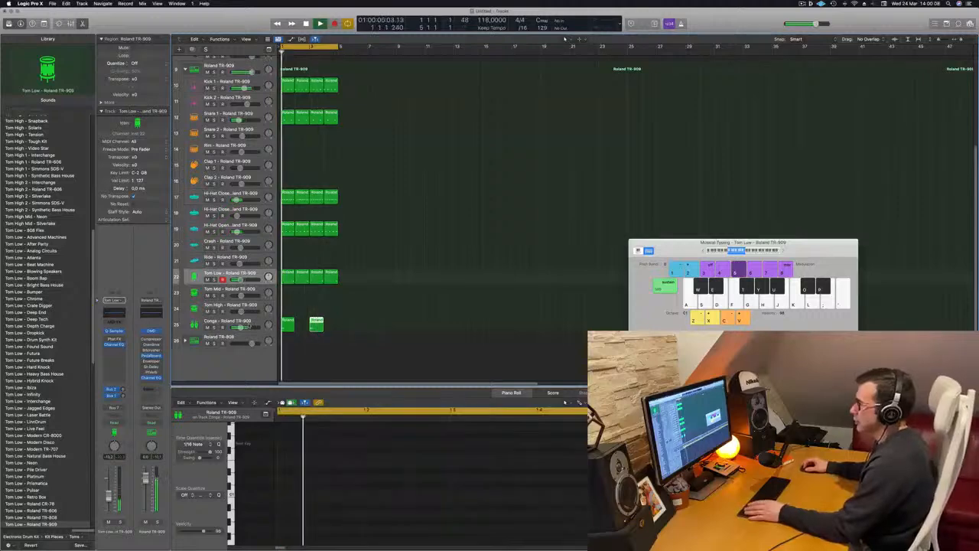
Adjust the Conga track's reverb send on Bus 2 and delay send on Bus 1 while replaying the loop from the start
{"action": "left_click", "coordinate": [239, 322]}
{"action": "key", "text": "a"}
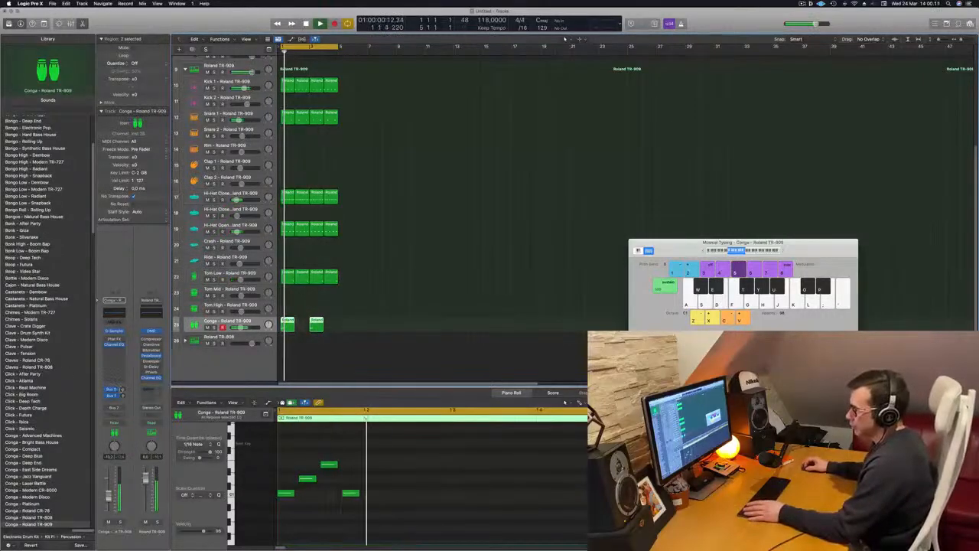
{"action": "left_click_drag", "start_coordinate": [123, 390], "coordinate": [123, 388]}
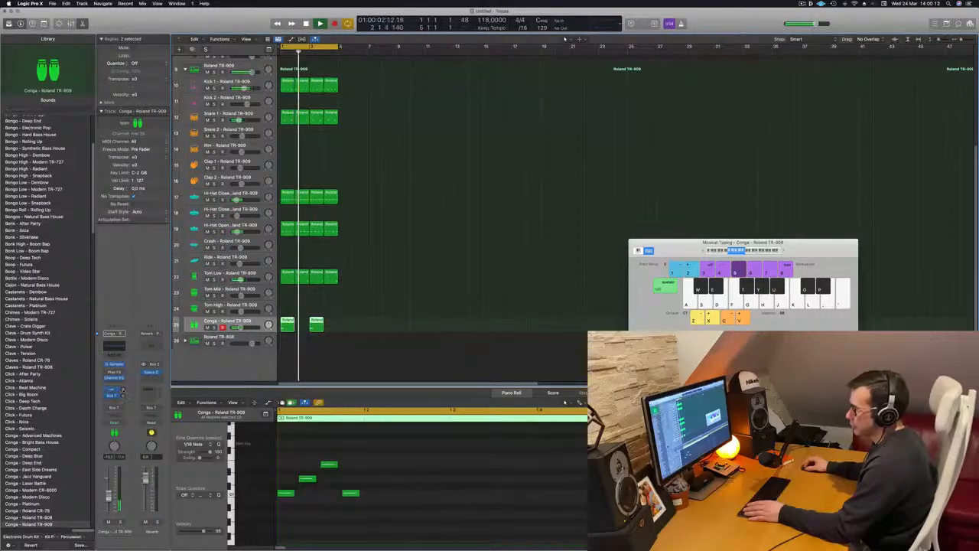
{"action": "key", "text": "Return"}
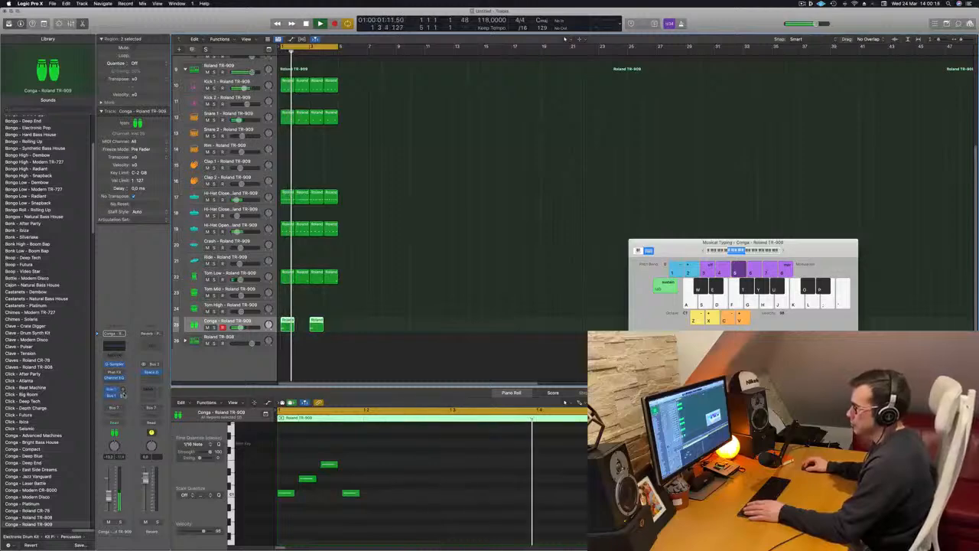
{"action": "key", "text": "Return"}
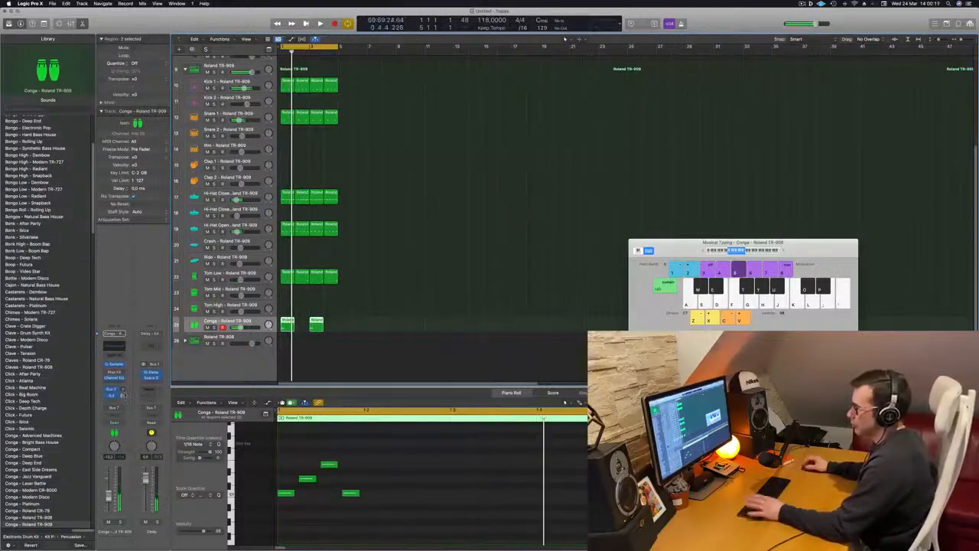
{"action": "key", "text": "Return"}
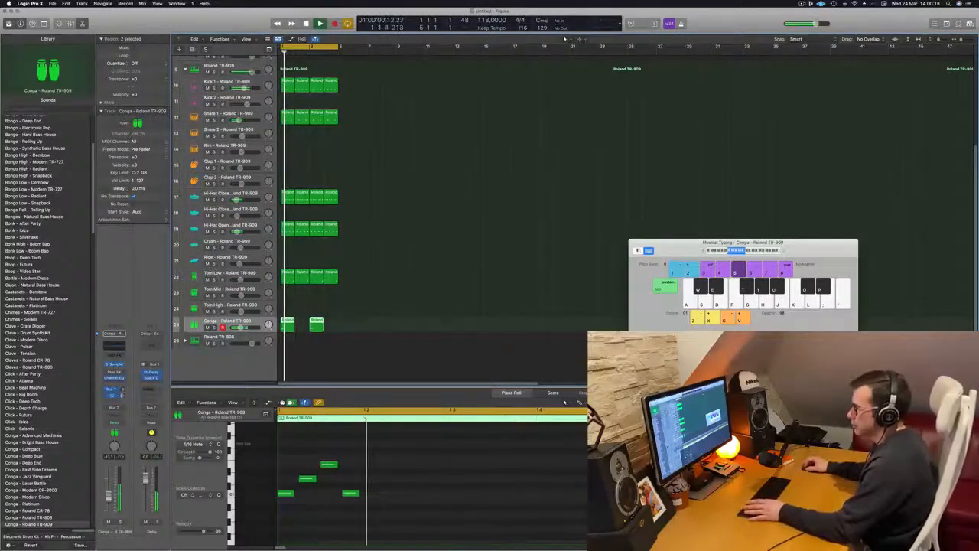
{"action": "left_click", "coordinate": [441, 276]}
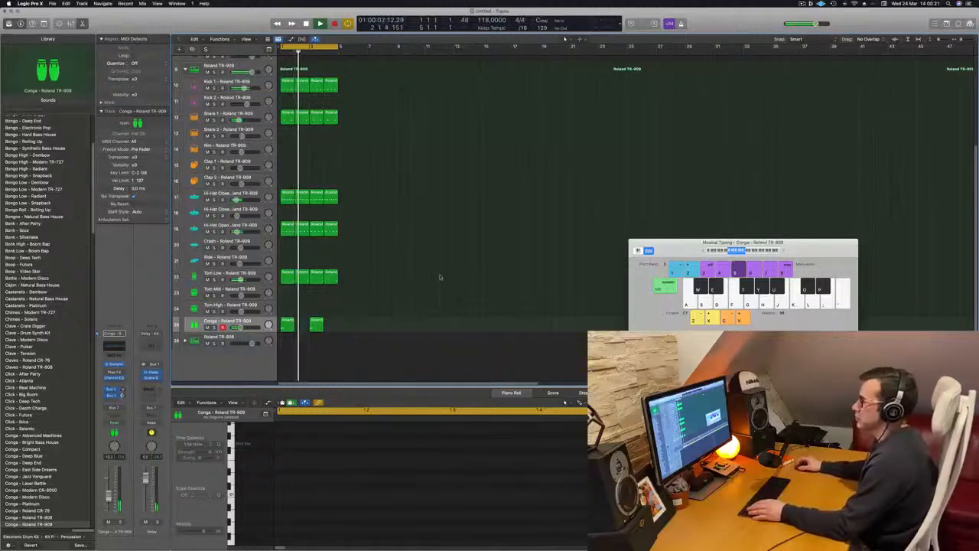
{"action": "key", "text": "Return"}
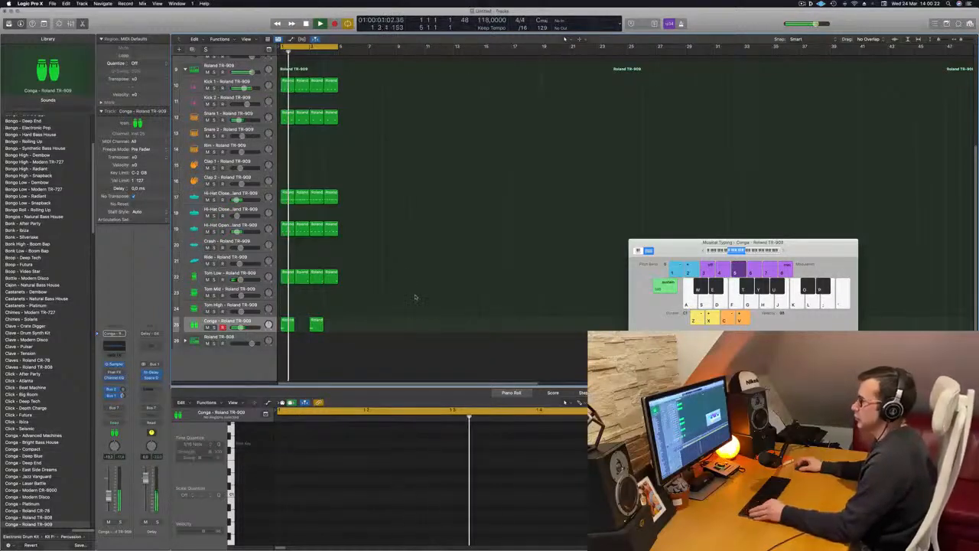
Select the Conga track of the Roland TR-808 kit and audition its notes while the loop plays from the start
{"action": "scroll", "coordinate": [416, 296], "scroll_direction": "up", "scroll_amount": 3}
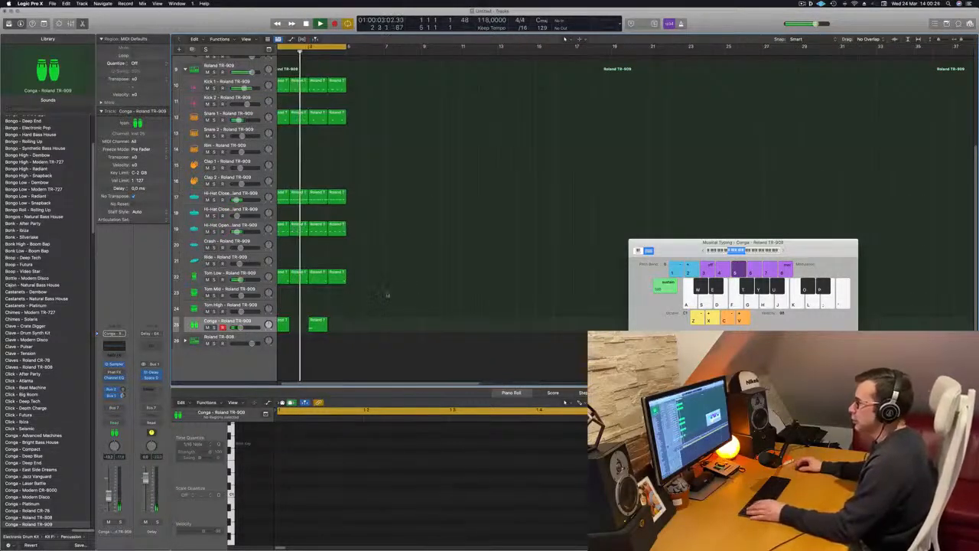
{"action": "scroll", "coordinate": [494, 291], "scroll_direction": "down", "scroll_amount": 6}
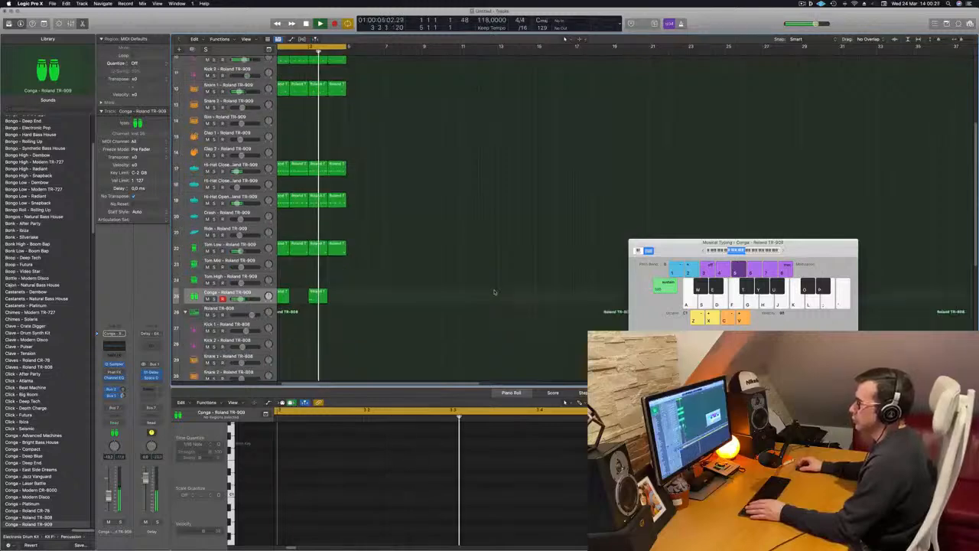
{"action": "scroll", "coordinate": [474, 290], "scroll_direction": "down", "scroll_amount": 3}
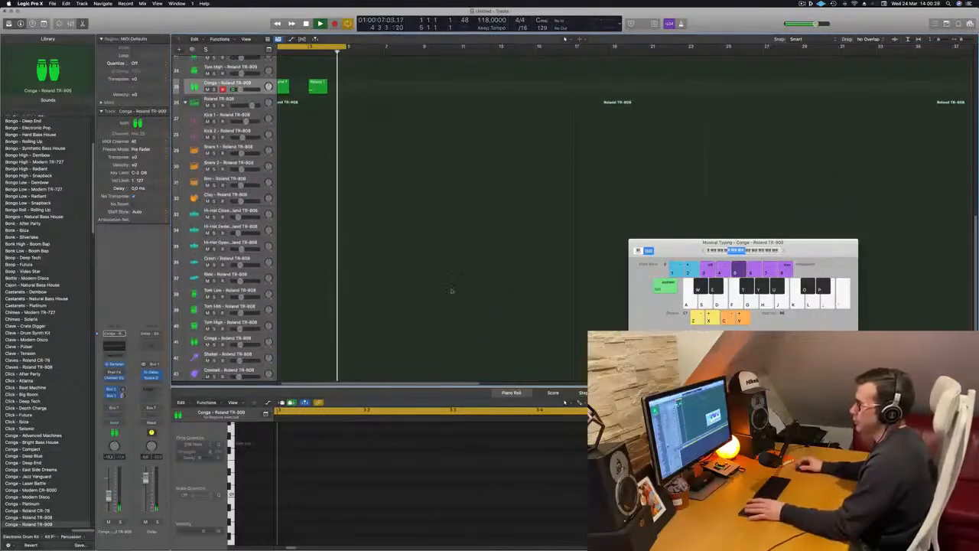
{"action": "key", "text": "Return"}
{"action": "left_click", "coordinate": [300, 329]}
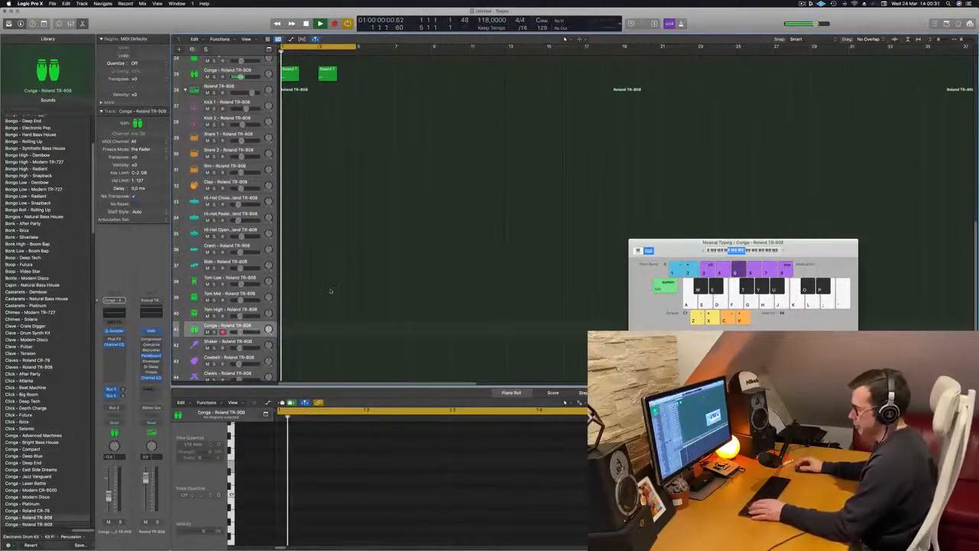
{"action": "key", "text": "f"}
{"action": "key", "text": "f"}
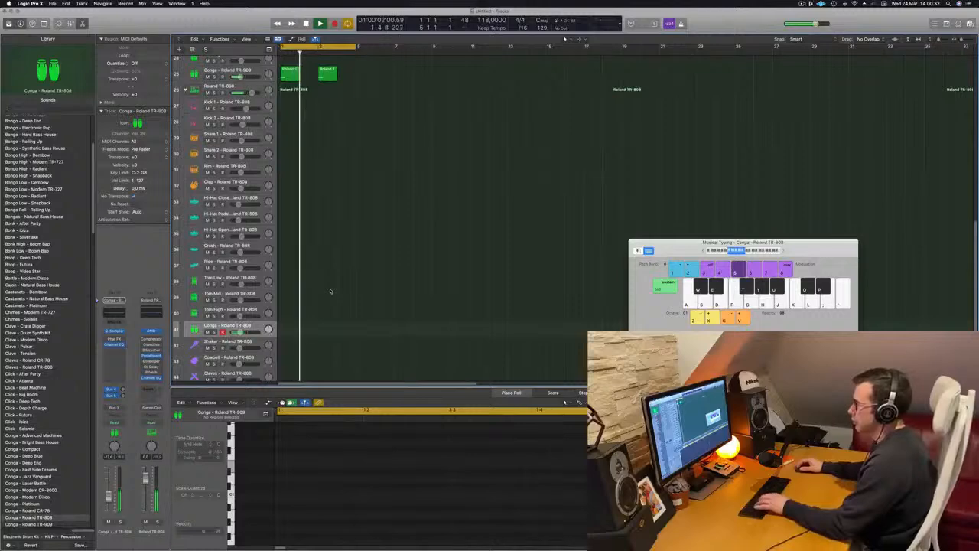
{"action": "key", "text": "g"}
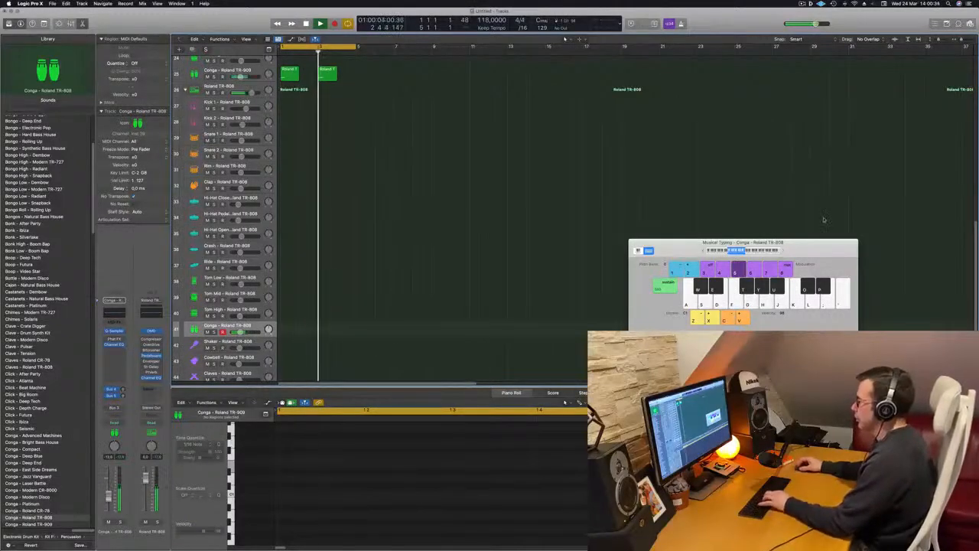
Shift the Musical Typing keyboard to a higher range and try out different TR-808 conga pitches over the playing loop
{"action": "left_click", "coordinate": [782, 251]}
{"action": "left_click", "coordinate": [782, 251]}
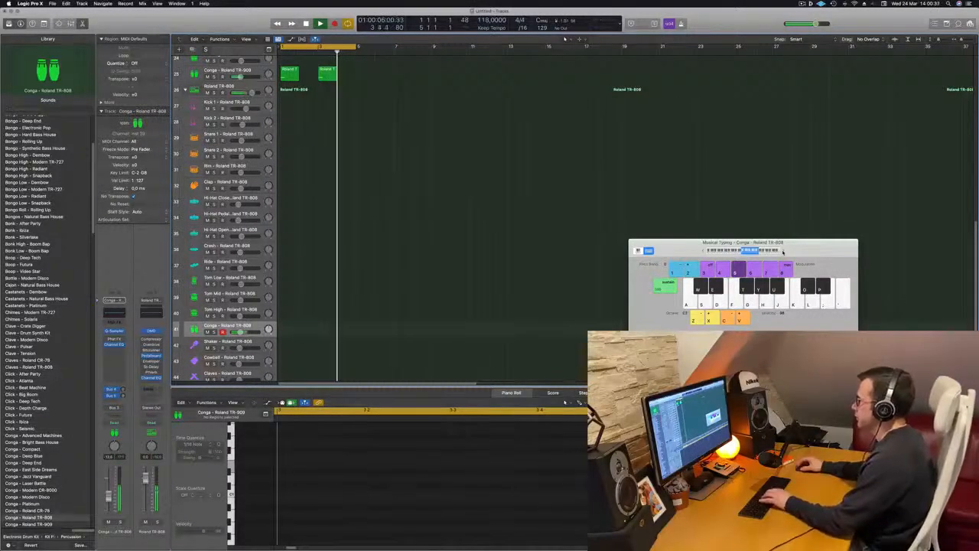
{"action": "key", "text": "j"}
{"action": "key", "text": "j"}
{"action": "key", "text": "j"}
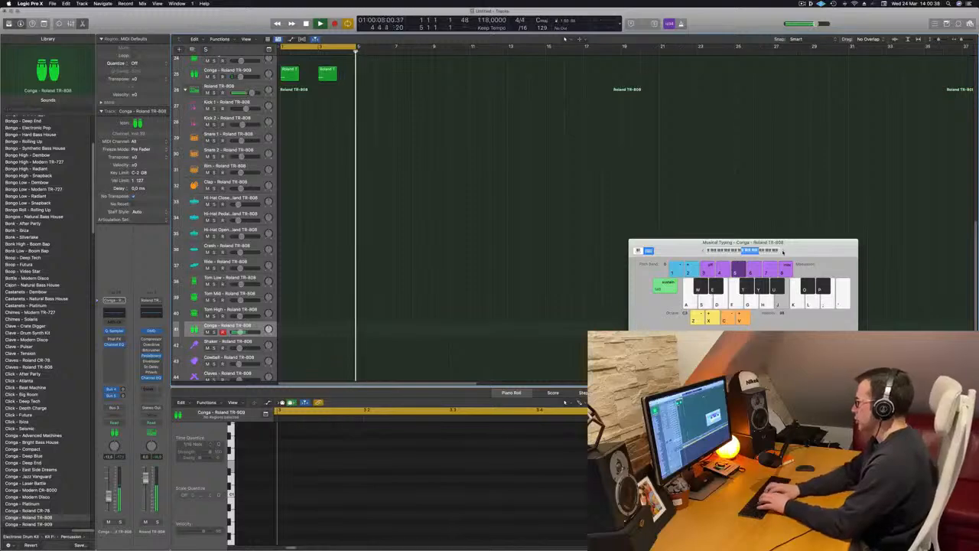
{"action": "key", "text": "f"}
{"action": "key", "text": "d"}
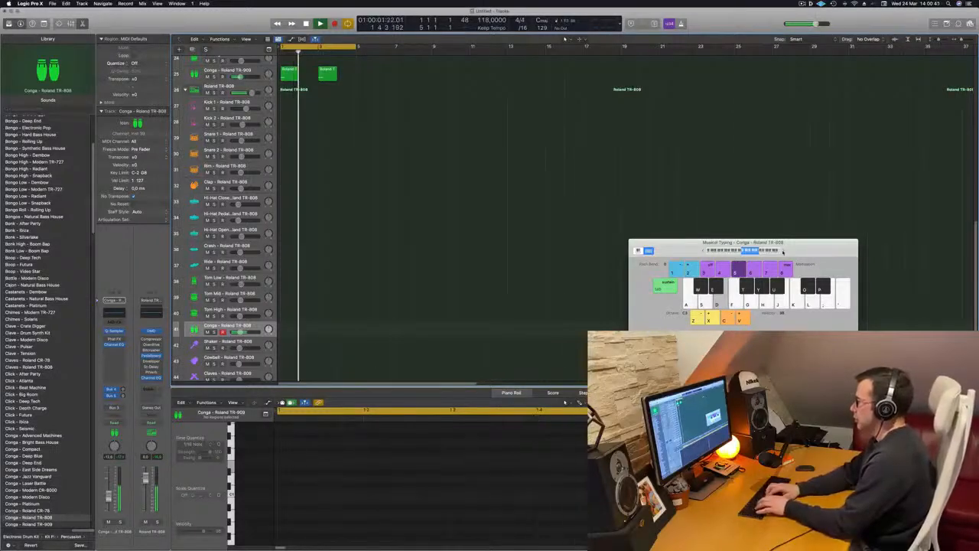
{"action": "key", "text": "k"}
{"action": "key", "text": "k"}
{"action": "key", "text": "a"}
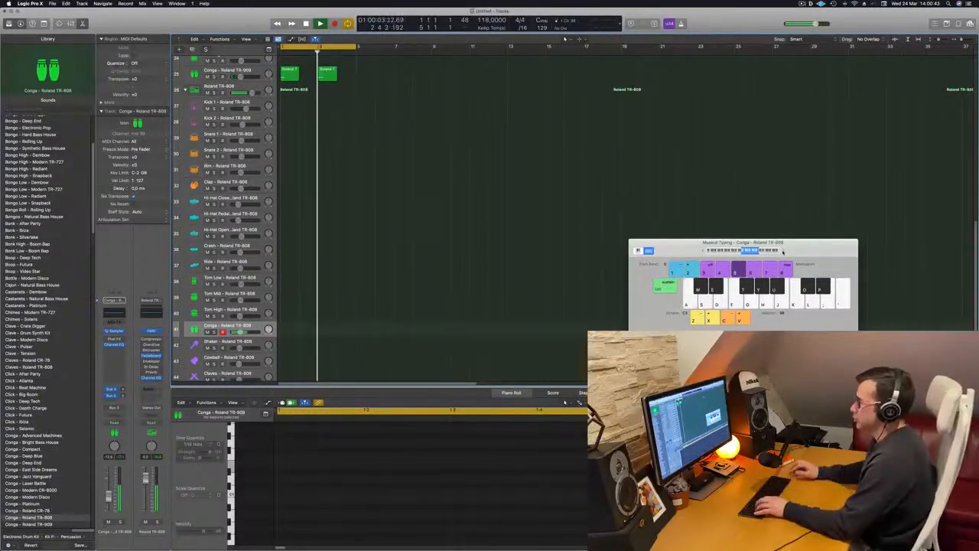
{"action": "key", "text": "a"}
{"action": "key", "text": "s"}
{"action": "key", "text": "a"}
{"action": "key", "text": "a"}
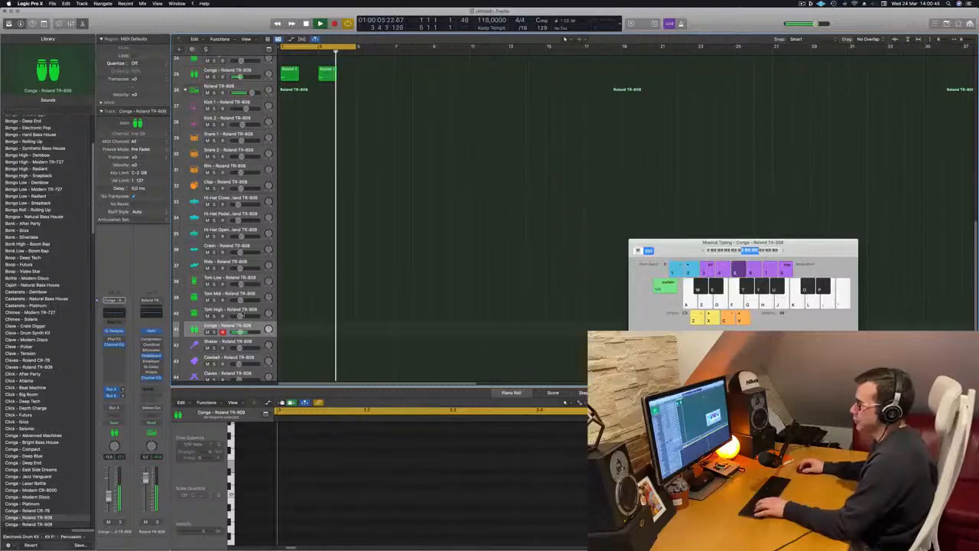
Go through the TR-808 Tom High, Tom Mid and Tom Low tracks in turn to audition their sounds
{"action": "key", "text": "Up"}
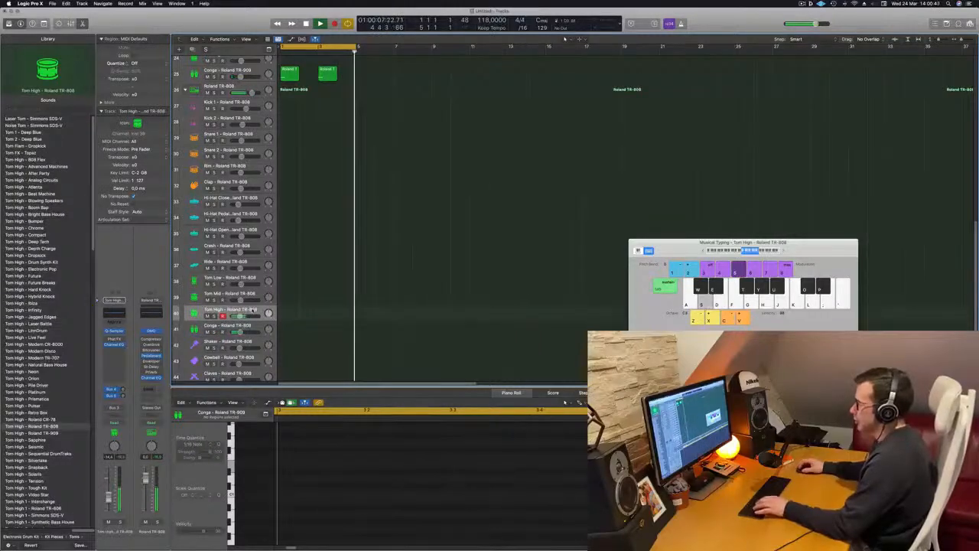
{"action": "key", "text": "Up"}
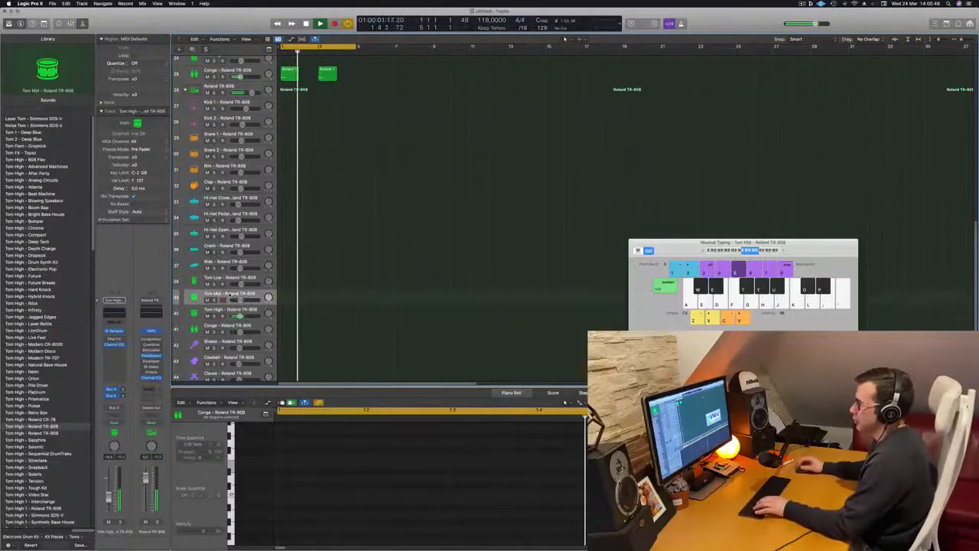
{"action": "key", "text": "Up"}
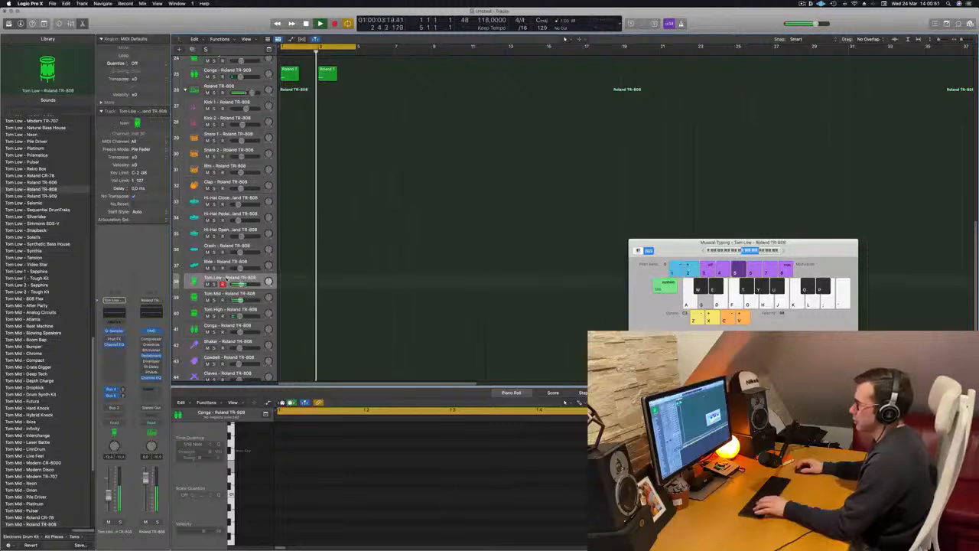
Return to the TR-808 Conga track and rehearse a rhythm of repeated conga hits over the looping drums
{"action": "left_click", "coordinate": [232, 326]}
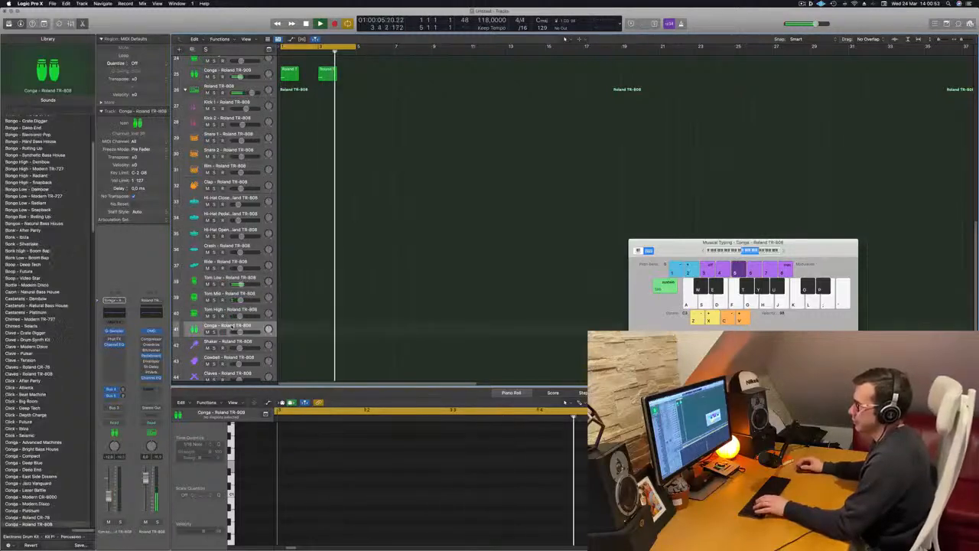
{"action": "key", "text": "s"}
{"action": "key", "text": "a"}
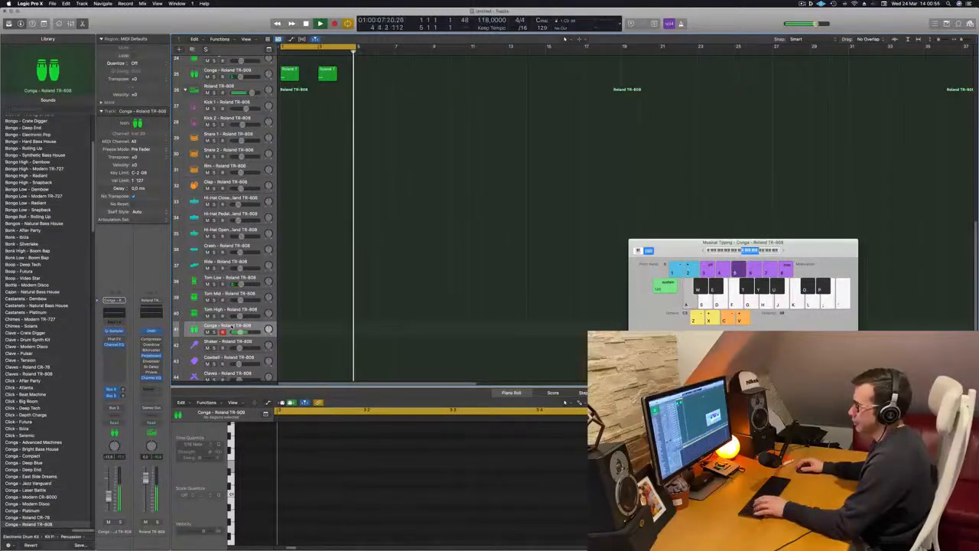
{"action": "key", "text": "a"}
{"action": "key", "text": "a"}
{"action": "key", "text": "a"}
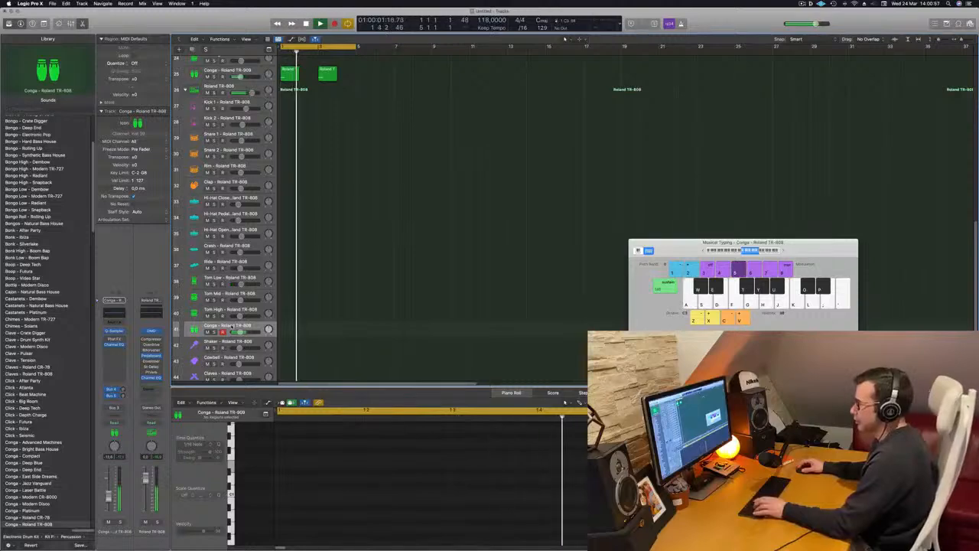
{"action": "key", "text": "a"}
{"action": "key", "text": "a"}
{"action": "key", "text": "a"}
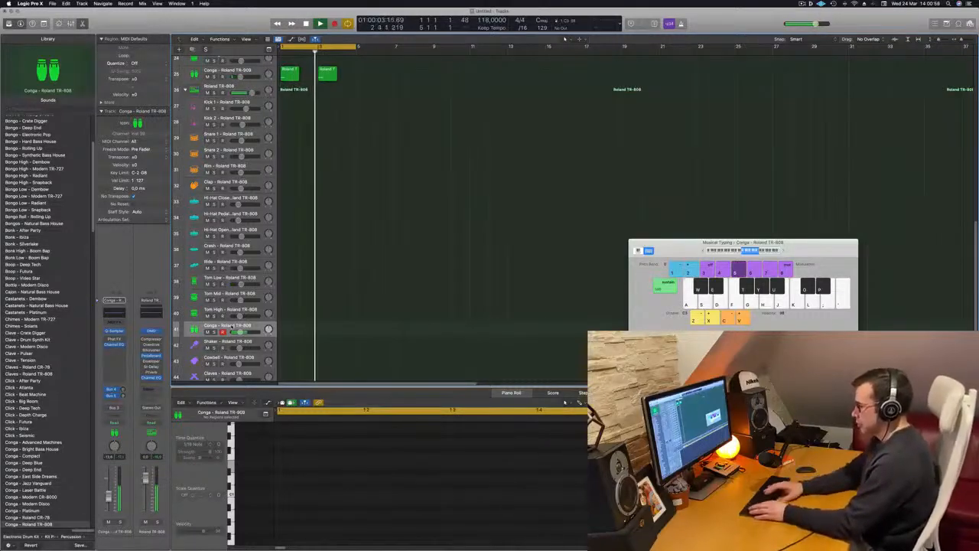
{"action": "key", "text": "a"}
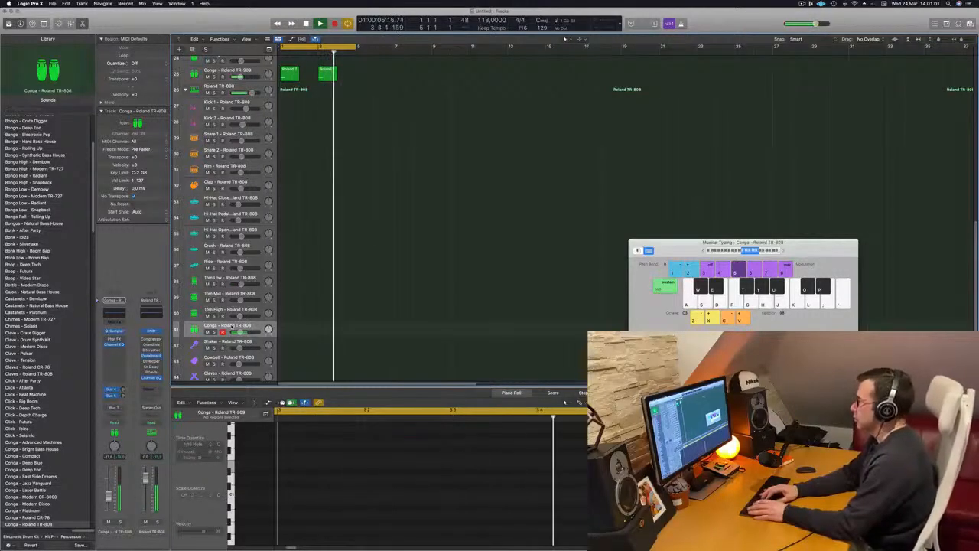
{"action": "key", "text": "a"}
{"action": "key", "text": "a"}
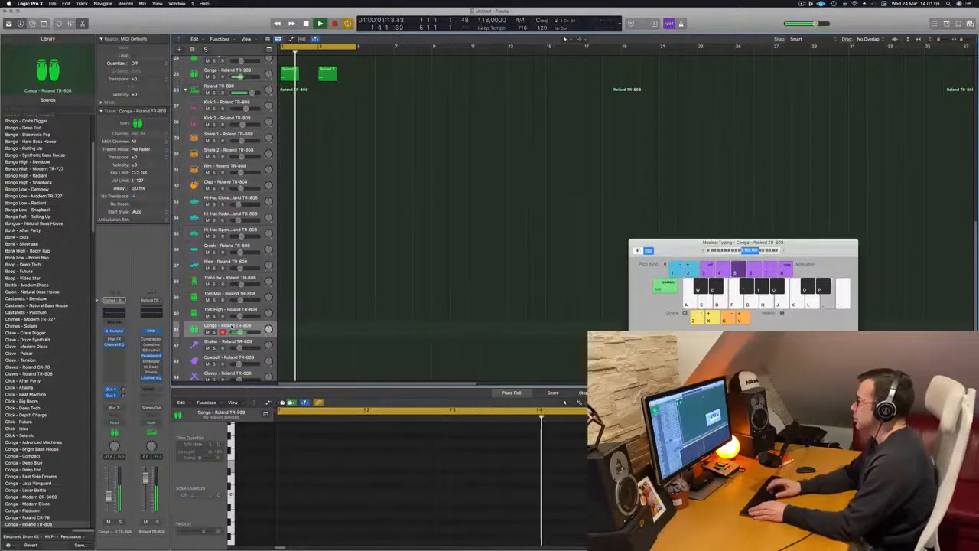
{"action": "key", "text": "apostrophe"}
{"action": "key", "text": "apostrophe"}
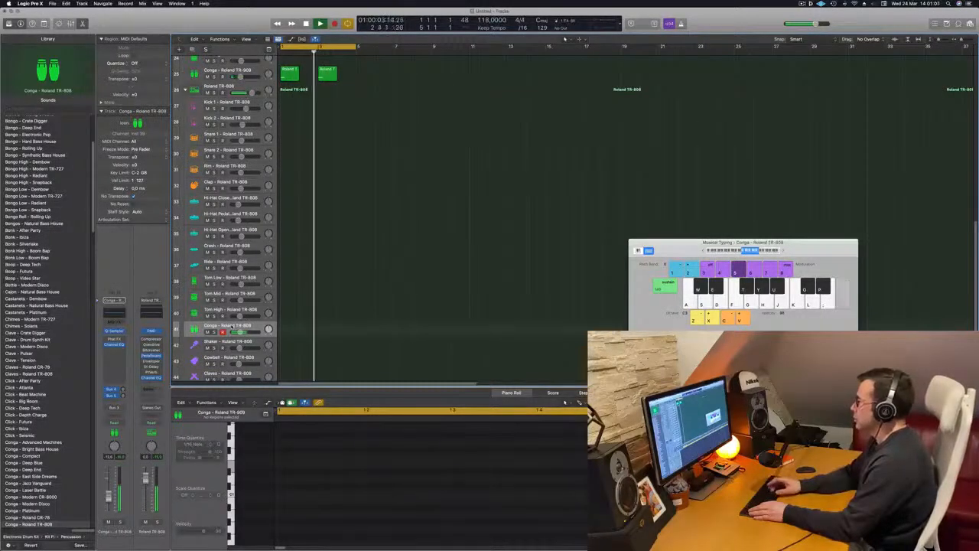
{"action": "key", "text": "a"}
{"action": "key", "text": "a"}
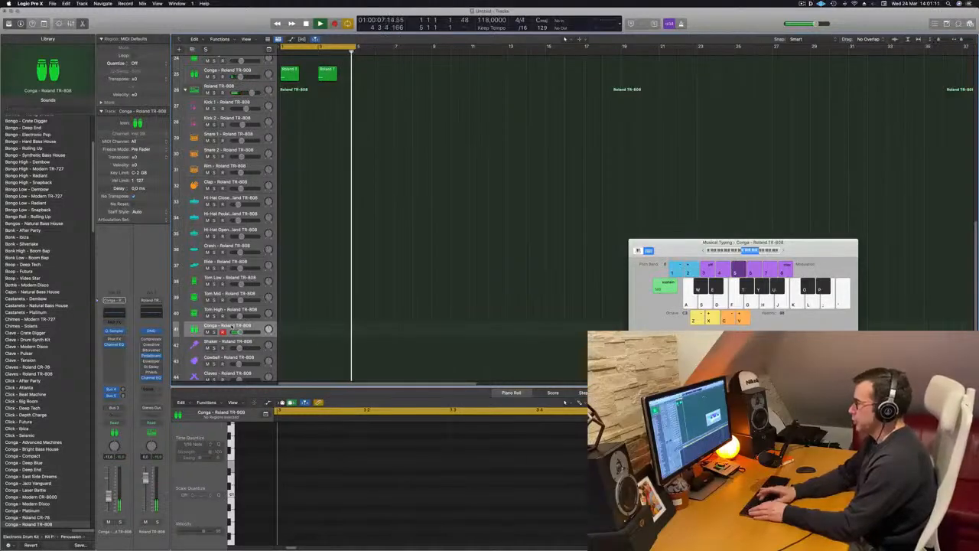
Record a conga pattern in bar 2 of the TR-808 Conga track and copy the region to bar 4
{"action": "key", "text": "r"}
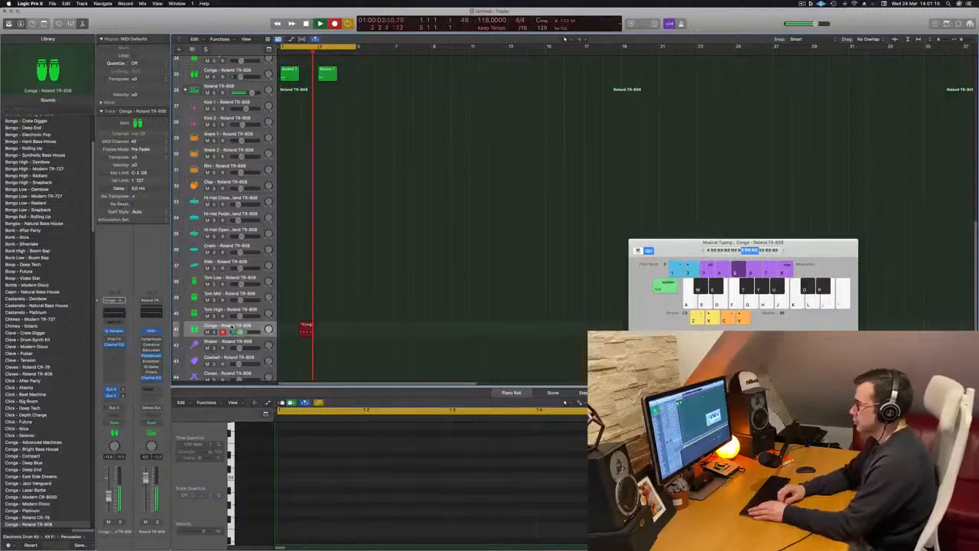
{"action": "key", "text": "a"}
{"action": "key", "text": "space"}
{"action": "key", "text": "space"}
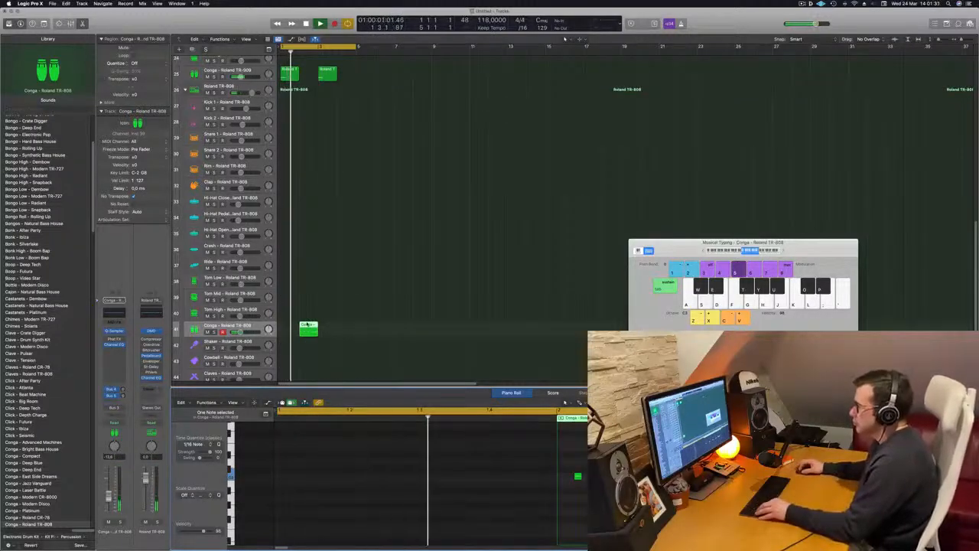
{"action": "left_click_drag", "start_coordinate": [308, 324], "coordinate": [346, 325]}
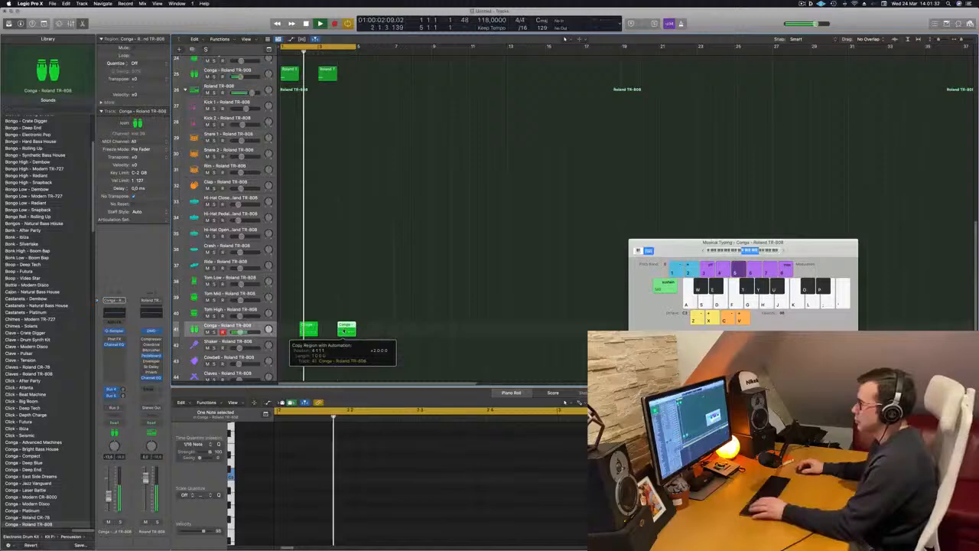
{"action": "left_click", "coordinate": [256, 329]}
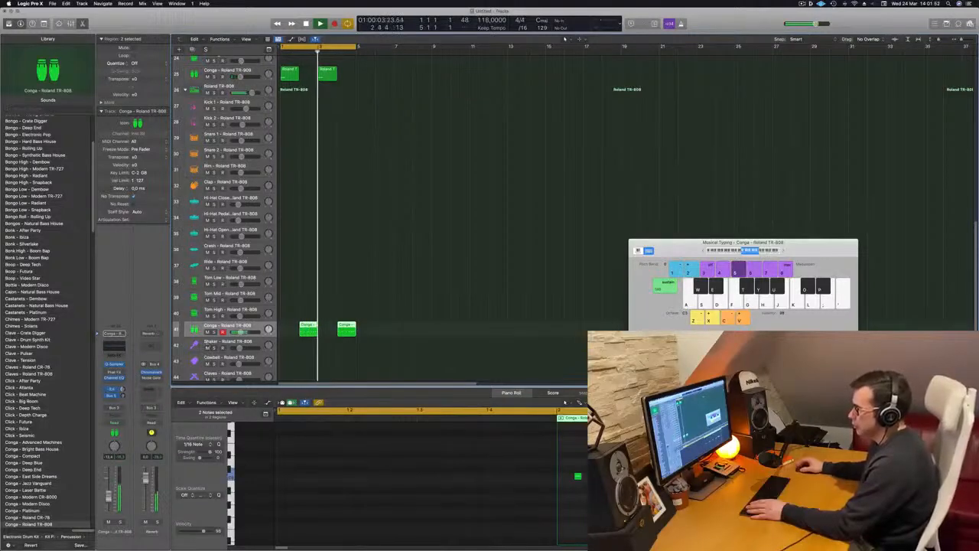
Stop playback and copy the first closed hi-hat region of the TR-909 kit to bar 1 of the TR-808 Shaker track
{"action": "scroll", "coordinate": [395, 276], "scroll_direction": "down", "scroll_amount": 3}
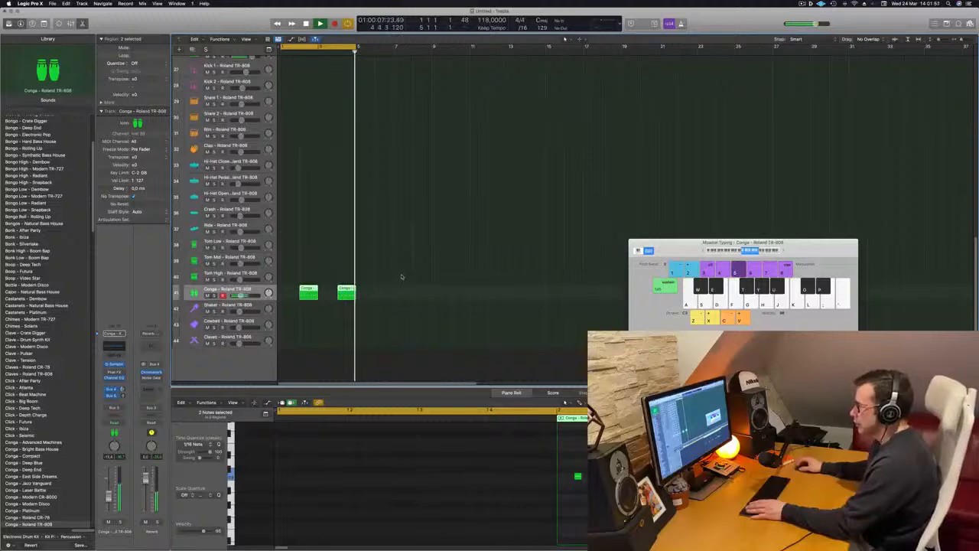
{"action": "scroll", "coordinate": [350, 260], "scroll_direction": "up", "scroll_amount": 2}
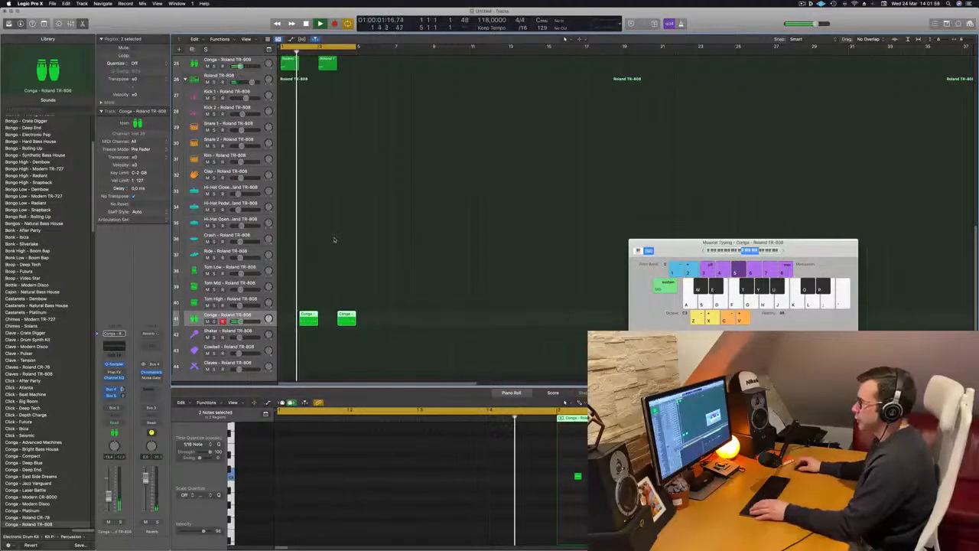
{"action": "scroll", "coordinate": [393, 255], "scroll_direction": "down", "scroll_amount": 2}
{"action": "scroll", "coordinate": [404, 256], "scroll_direction": "up", "scroll_amount": 5}
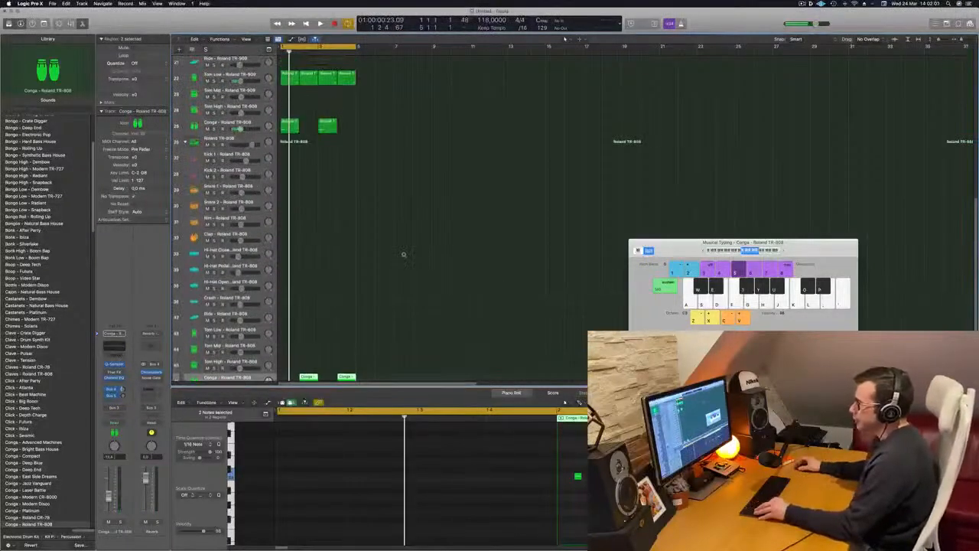
{"action": "scroll", "coordinate": [403, 254], "scroll_direction": "down", "scroll_amount": 4}
{"action": "scroll", "coordinate": [380, 234], "scroll_direction": "down", "scroll_amount": 2}
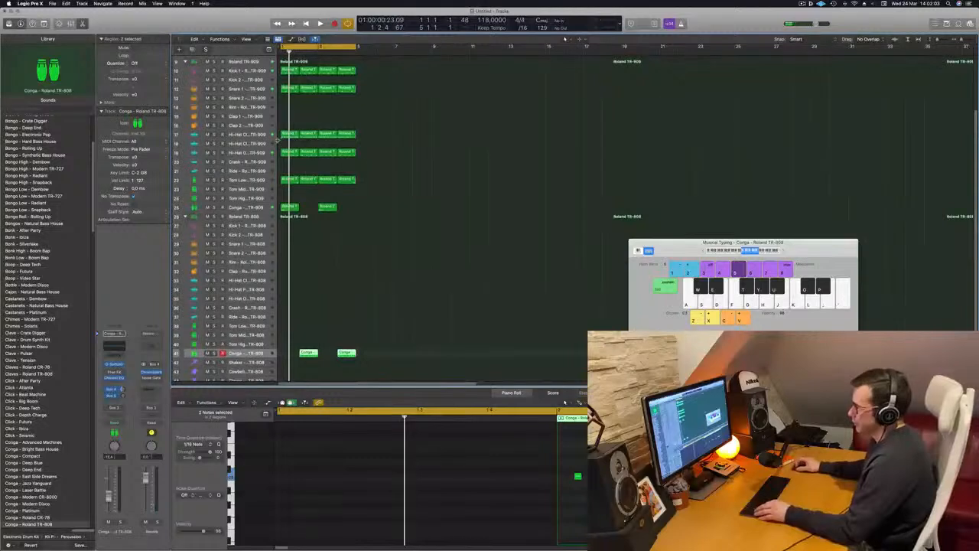
{"action": "left_click_drag", "start_coordinate": [288, 136], "coordinate": [285, 356]}
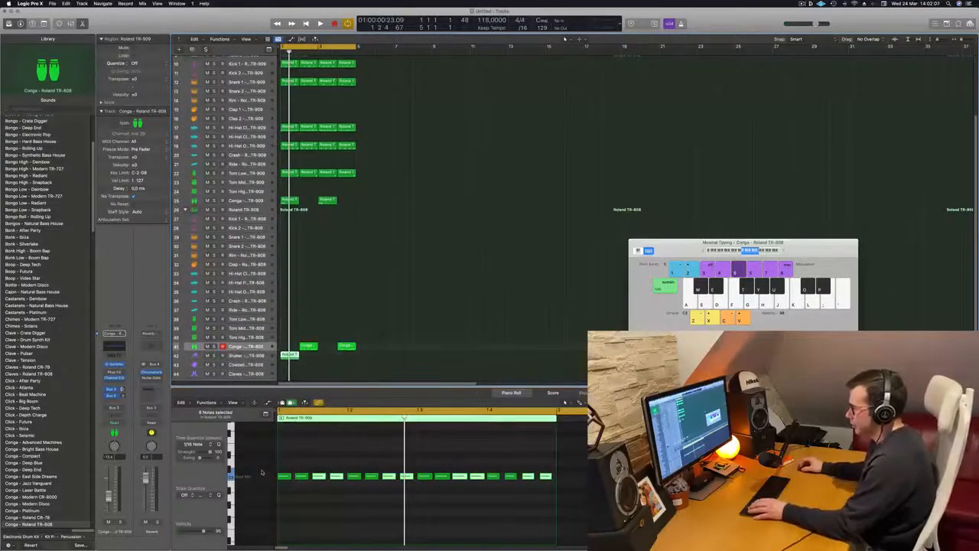
Select all notes in the copied shaker region and make the TR-808 Shaker track active during playback
{"action": "key", "text": "space"}
{"action": "scroll", "coordinate": [304, 465], "scroll_direction": "down", "scroll_amount": 2}
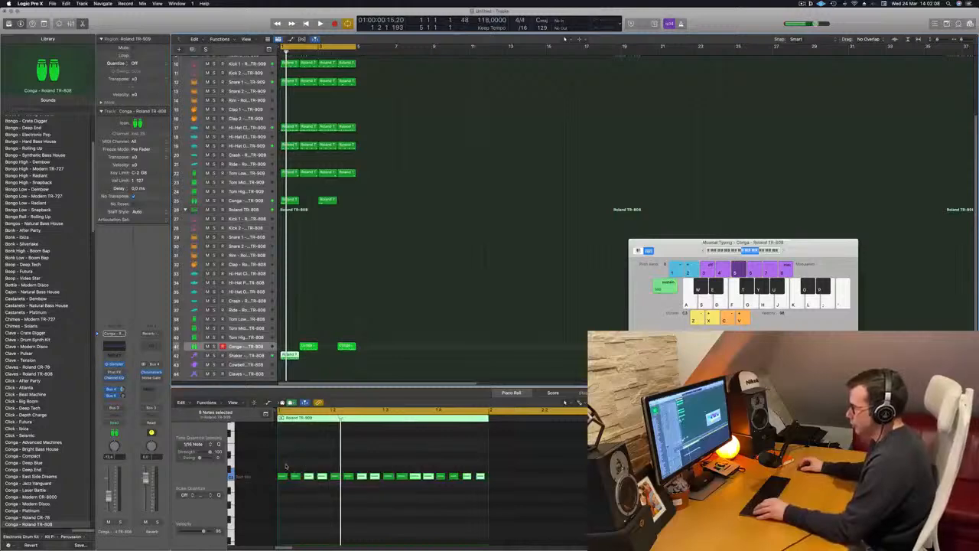
{"action": "left_click_drag", "start_coordinate": [285, 466], "coordinate": [488, 517]}
{"action": "left_click", "coordinate": [269, 355]}
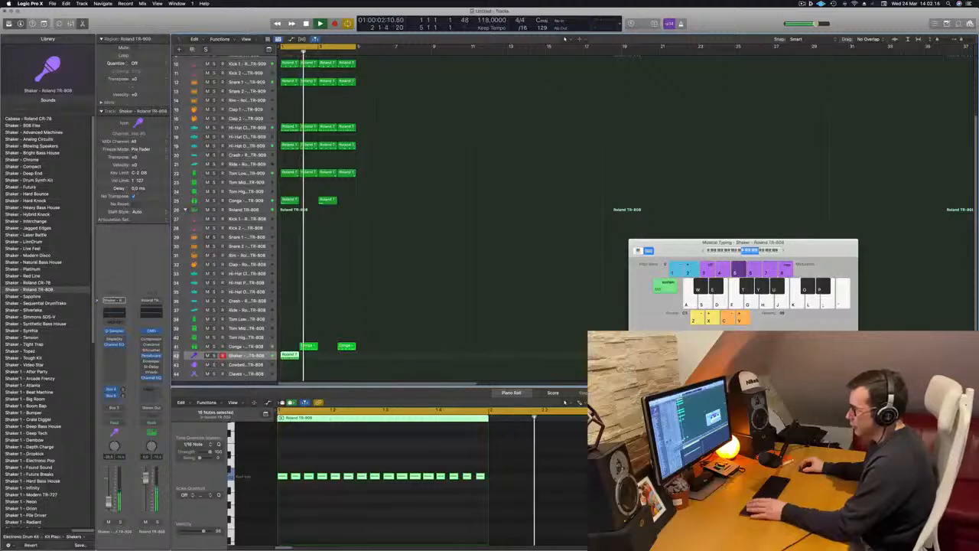
Open the Sample Delay on the TR-808 Shaker track and copy its bar 1 region across bars 2 to 4
{"action": "key", "text": "Return"}
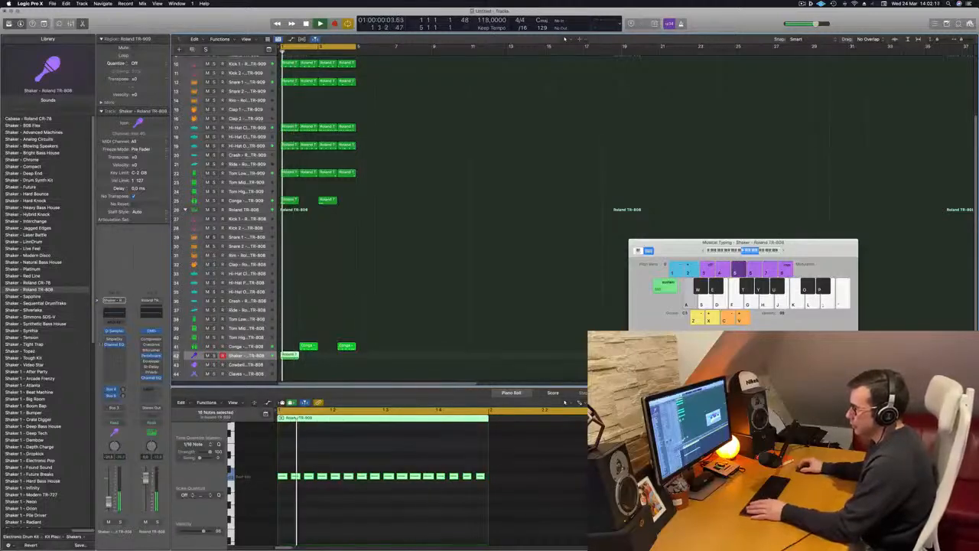
{"action": "left_click", "coordinate": [115, 339]}
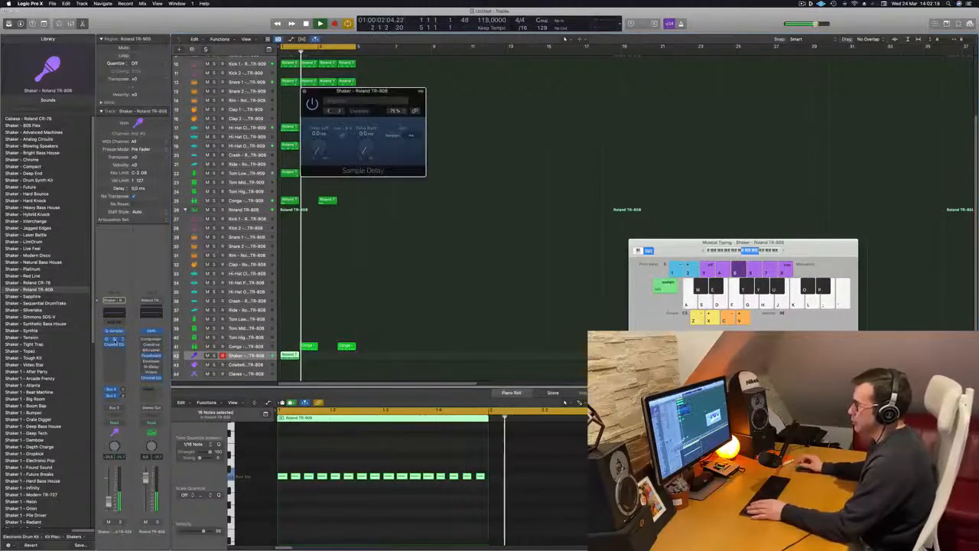
{"action": "key", "text": "Return"}
{"action": "key", "text": "space"}
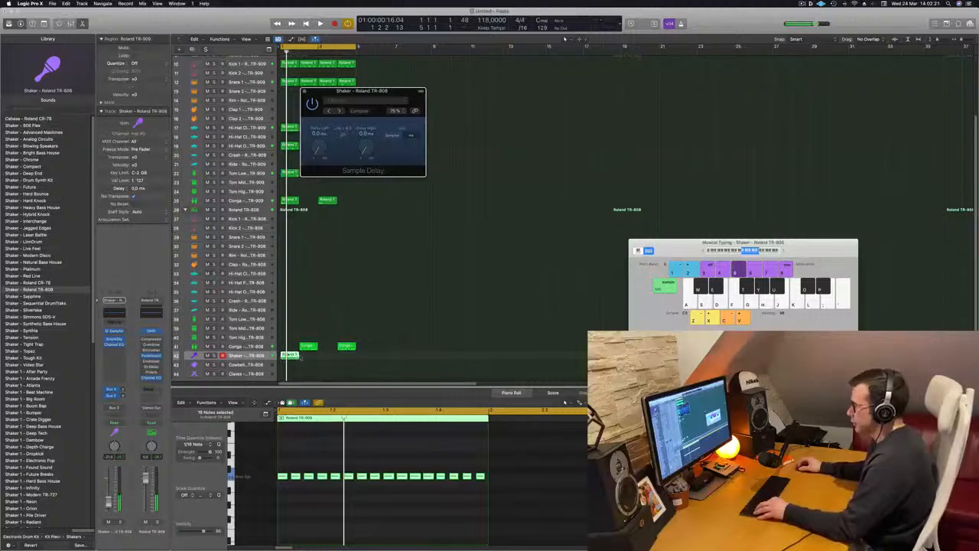
{"action": "left_click_drag", "start_coordinate": [311, 363], "coordinate": [332, 363]}
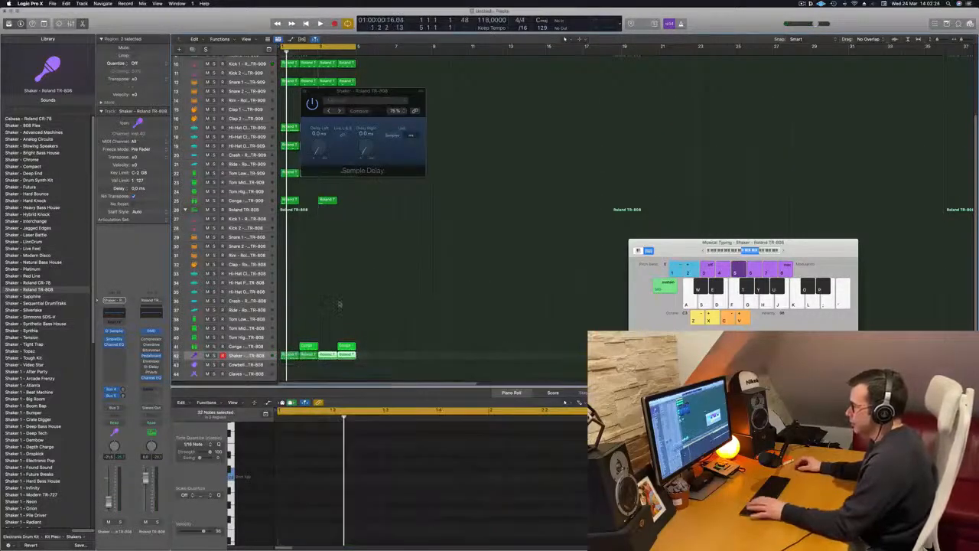
Set the shaker's Sample Delay to 24 ms on the left and 12 ms on the right while the loop plays
{"action": "key", "text": "space"}
{"action": "left_click_drag", "start_coordinate": [391, 97], "coordinate": [510, 198]}
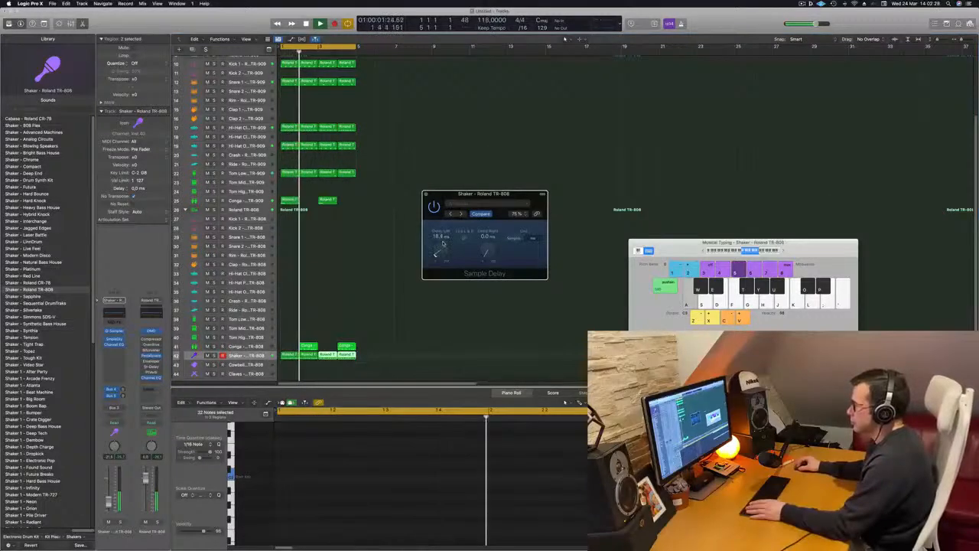
{"action": "left_click_drag", "start_coordinate": [443, 244], "coordinate": [437, 230]}
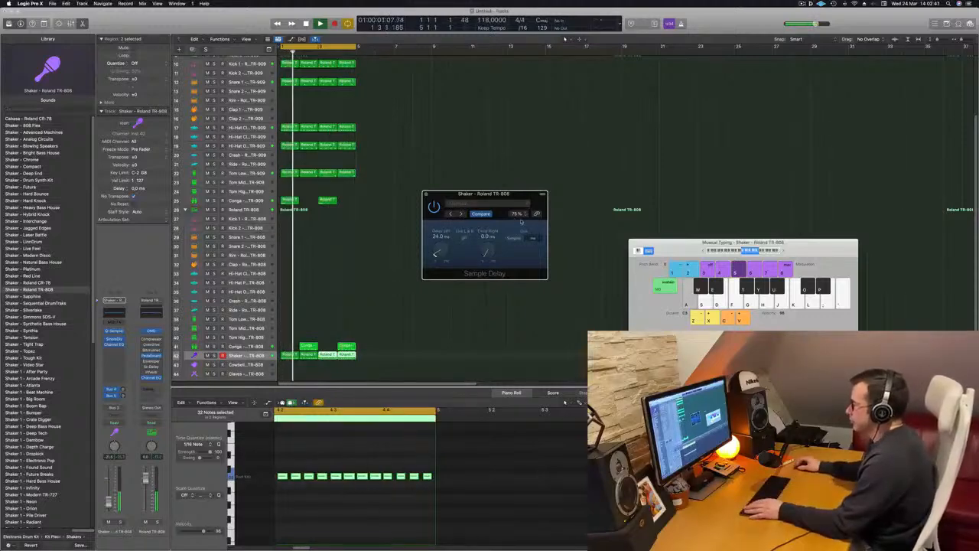
{"action": "double_click", "coordinate": [487, 237]}
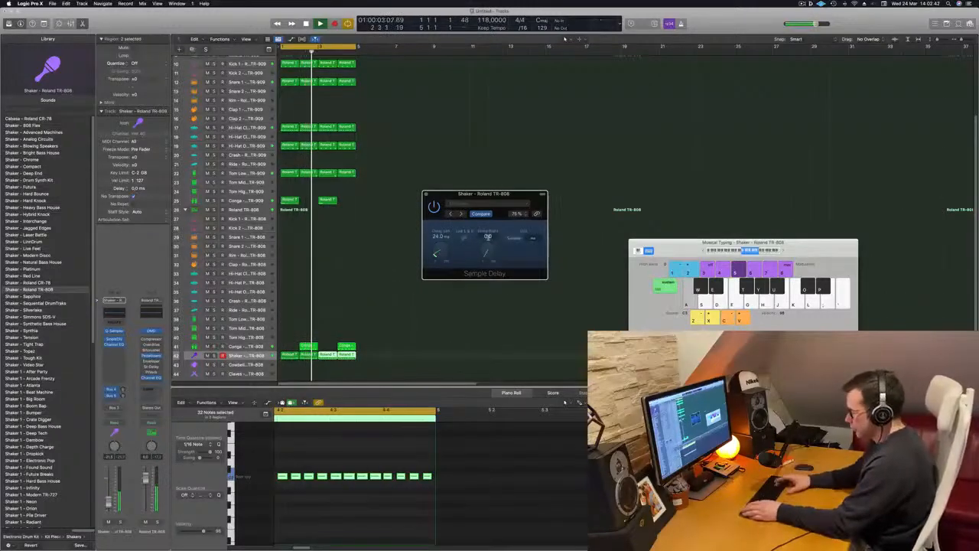
{"action": "type", "text": "12"}
{"action": "key", "text": "Return"}
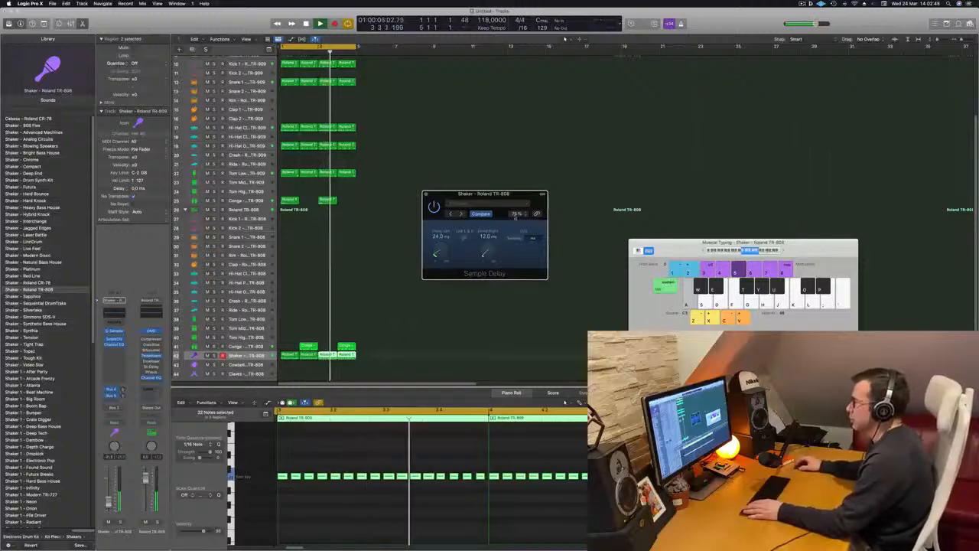
{"action": "left_click_drag", "start_coordinate": [510, 195], "coordinate": [536, 170]}
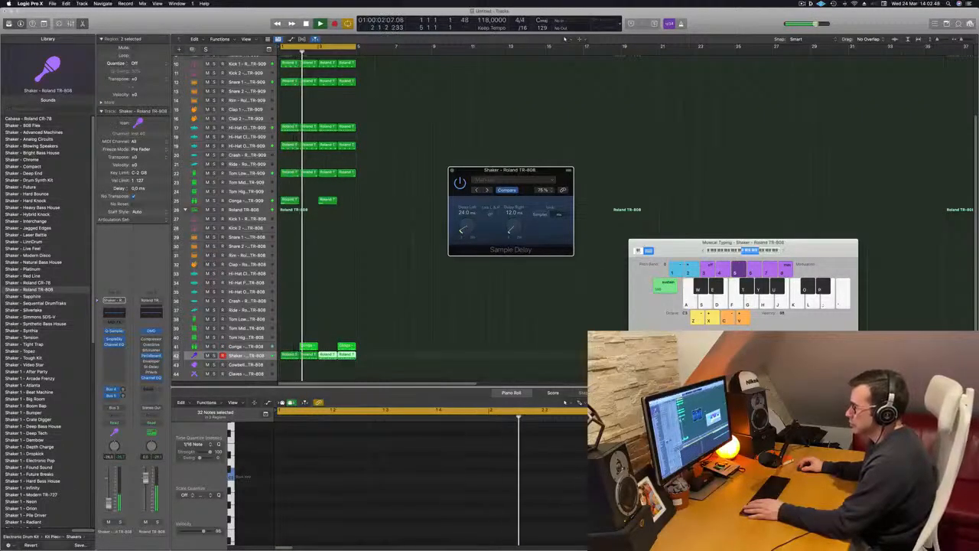
{"action": "key", "text": "space"}
{"action": "key", "text": "space"}
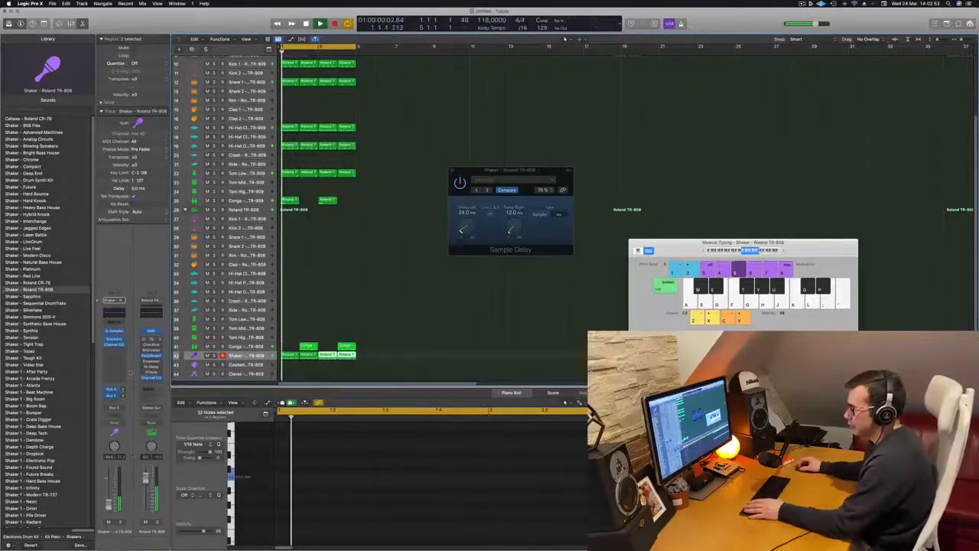
Insert a stereo Flanger after the Channel EQ on the TR-808 Shaker track
{"action": "left_click", "coordinate": [115, 349]}
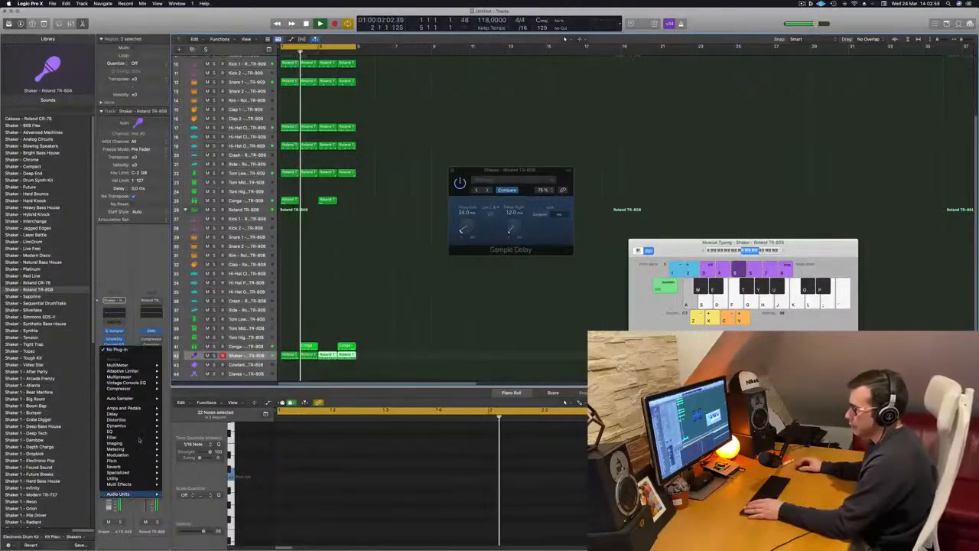
{"action": "mouse_move", "coordinate": [140, 421]}
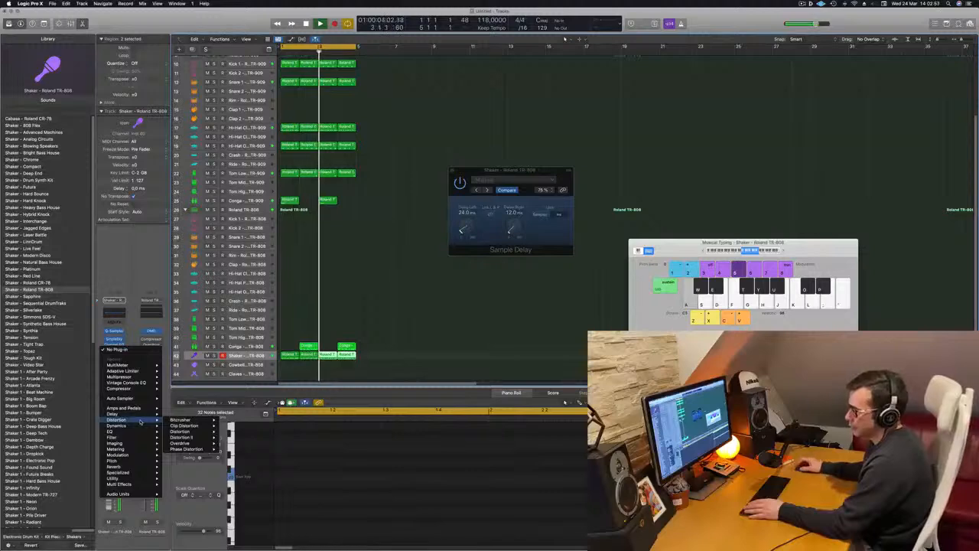
{"action": "mouse_move", "coordinate": [135, 456]}
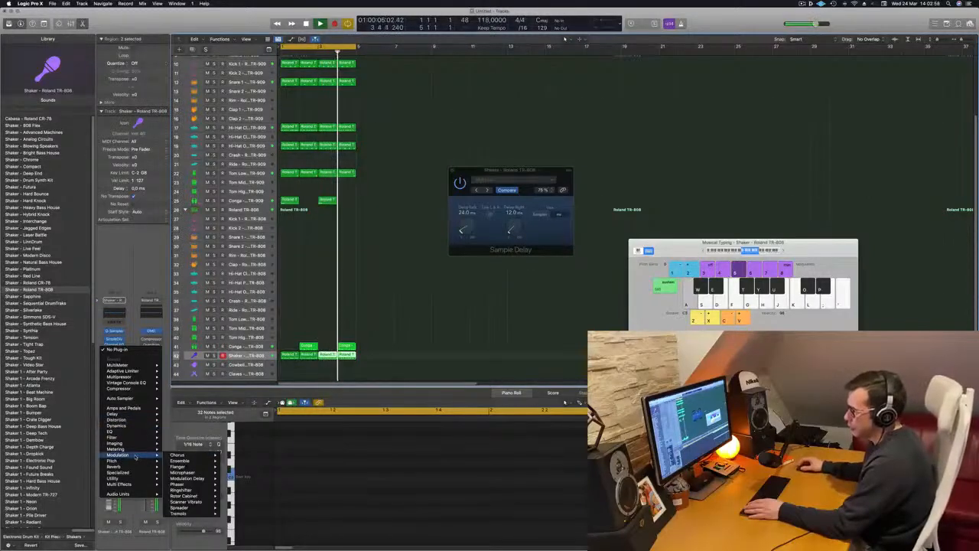
{"action": "mouse_move", "coordinate": [188, 467]}
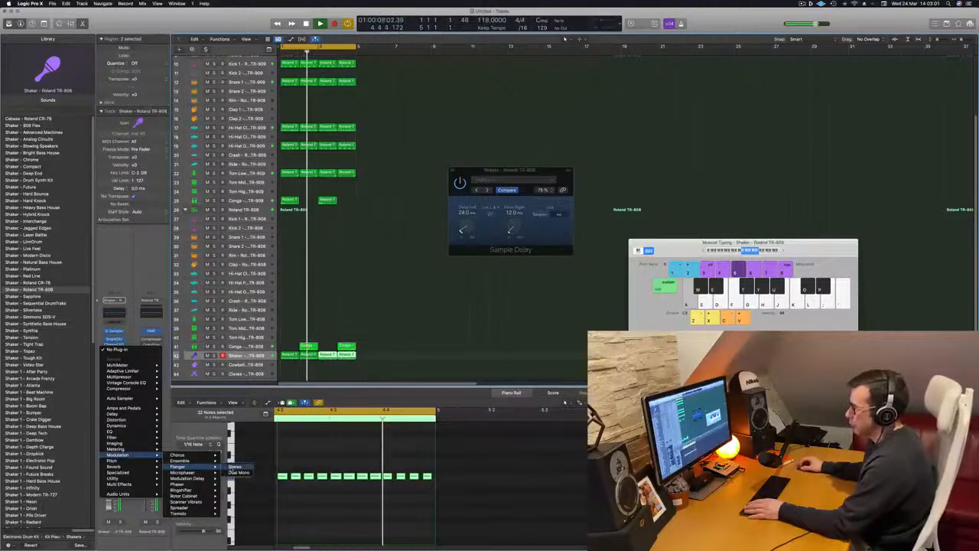
{"action": "left_click", "coordinate": [235, 467]}
{"action": "left_click_drag", "start_coordinate": [367, 92], "coordinate": [497, 211]}
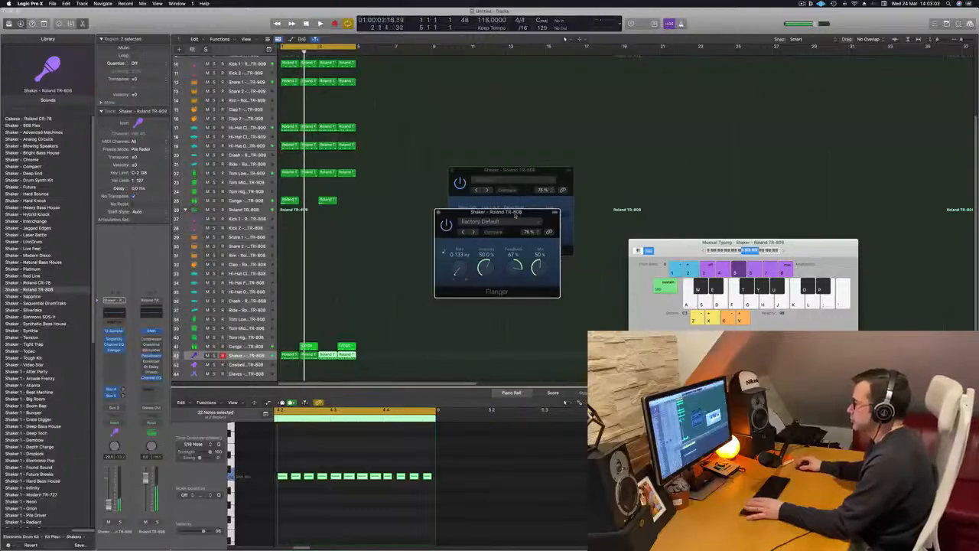
Audition the Flanger presets on the shaker during playback and settle on Easy Flange
{"action": "left_click", "coordinate": [474, 232]}
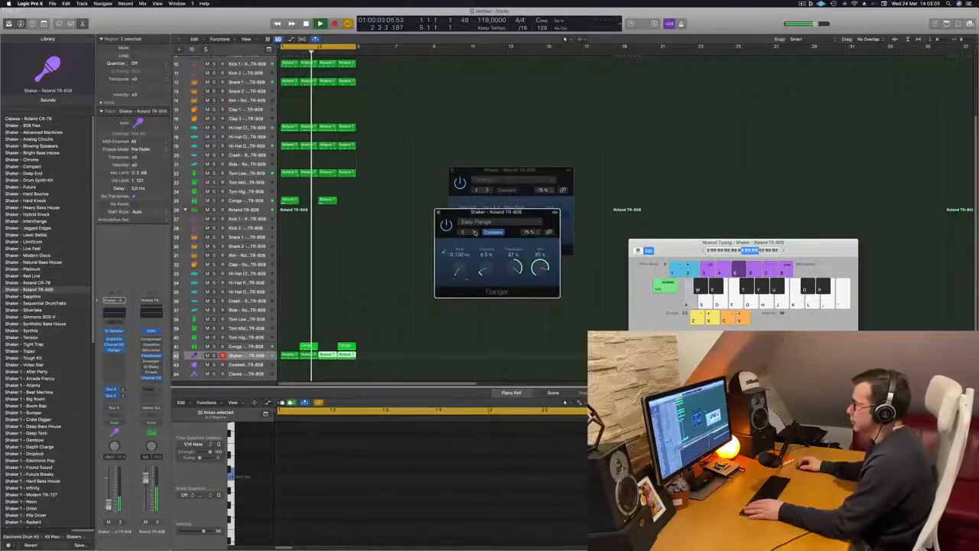
{"action": "left_click", "coordinate": [474, 232]}
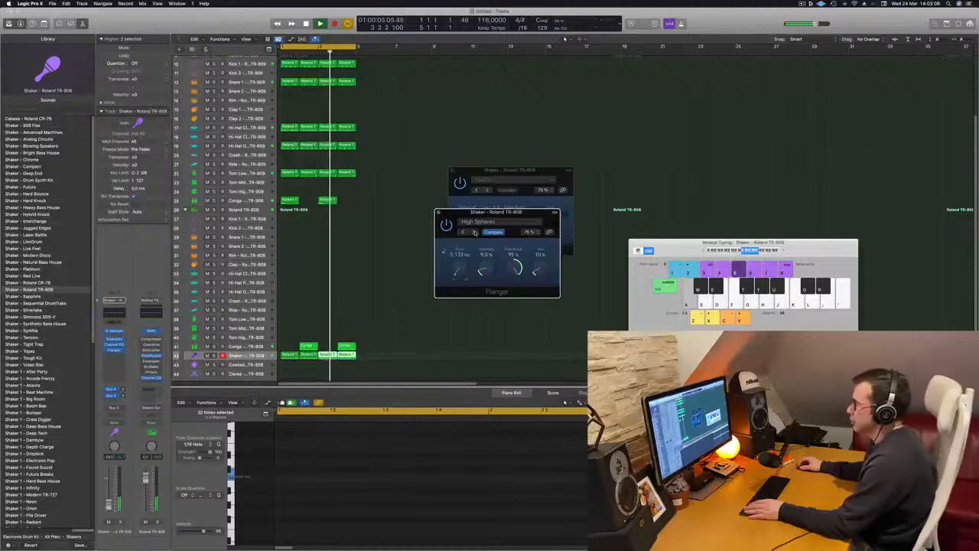
{"action": "left_click", "coordinate": [474, 232]}
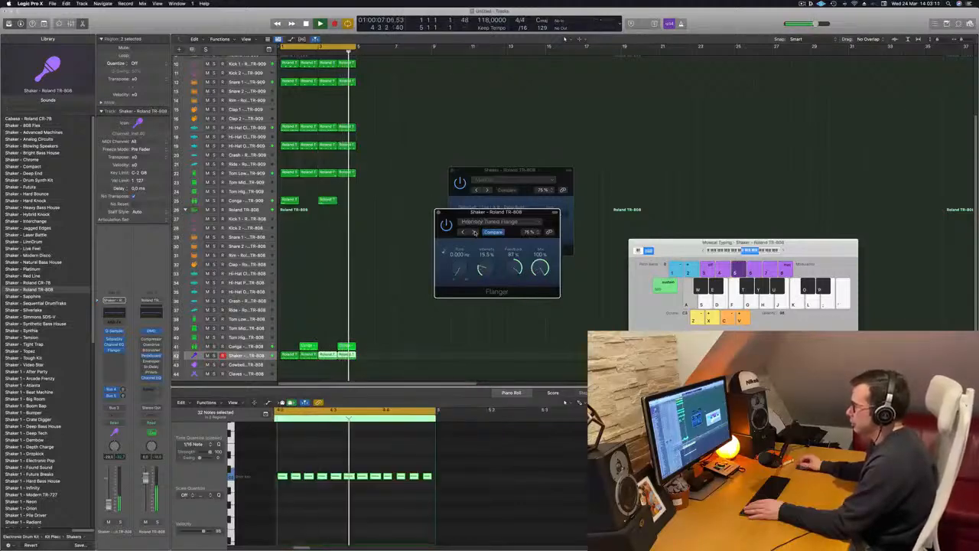
{"action": "left_click", "coordinate": [474, 231]}
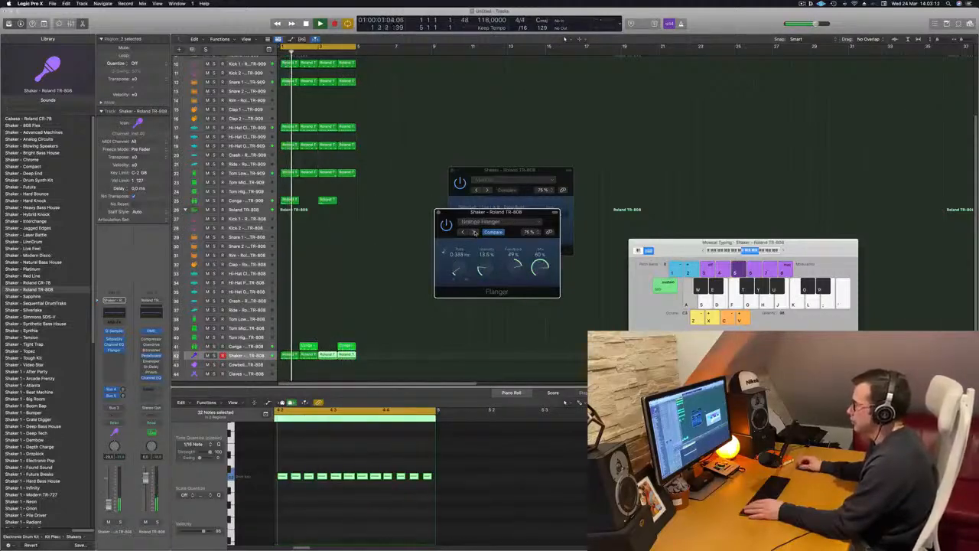
{"action": "left_click", "coordinate": [474, 232]}
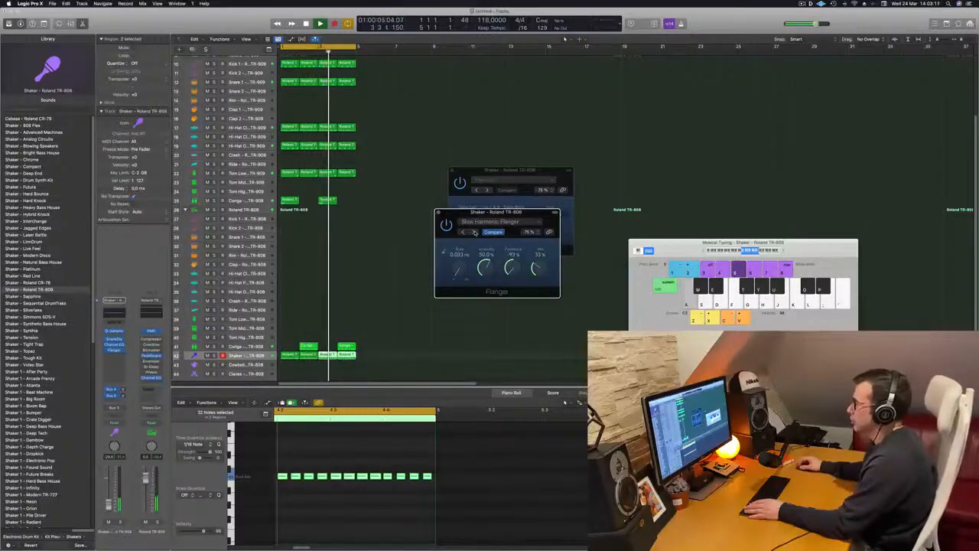
{"action": "left_click", "coordinate": [474, 232]}
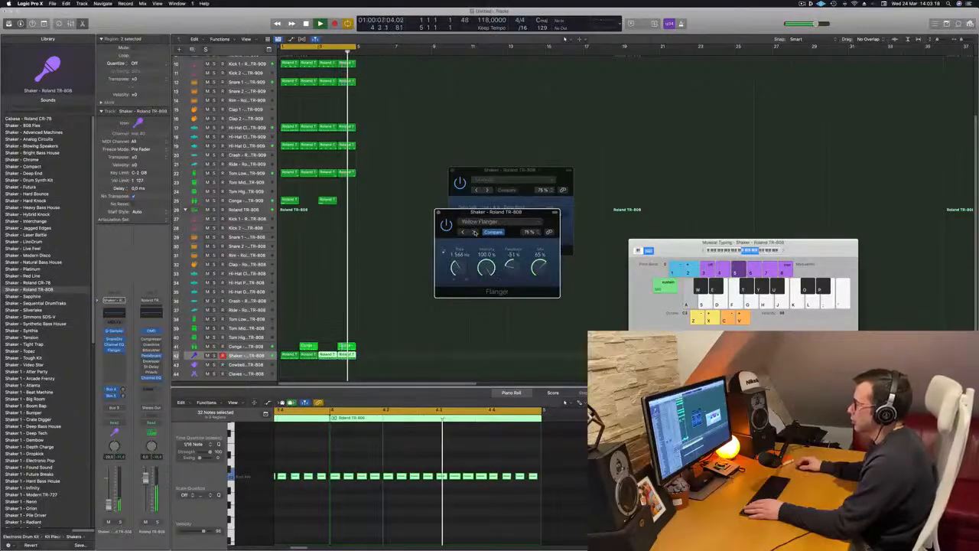
{"action": "left_click", "coordinate": [475, 232]}
{"action": "left_click", "coordinate": [493, 222]}
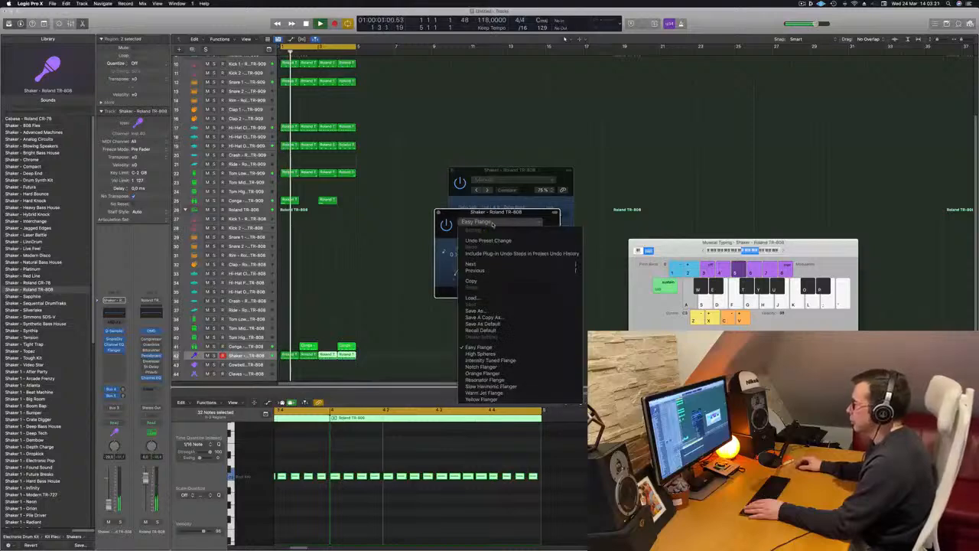
{"action": "left_click", "coordinate": [450, 249]}
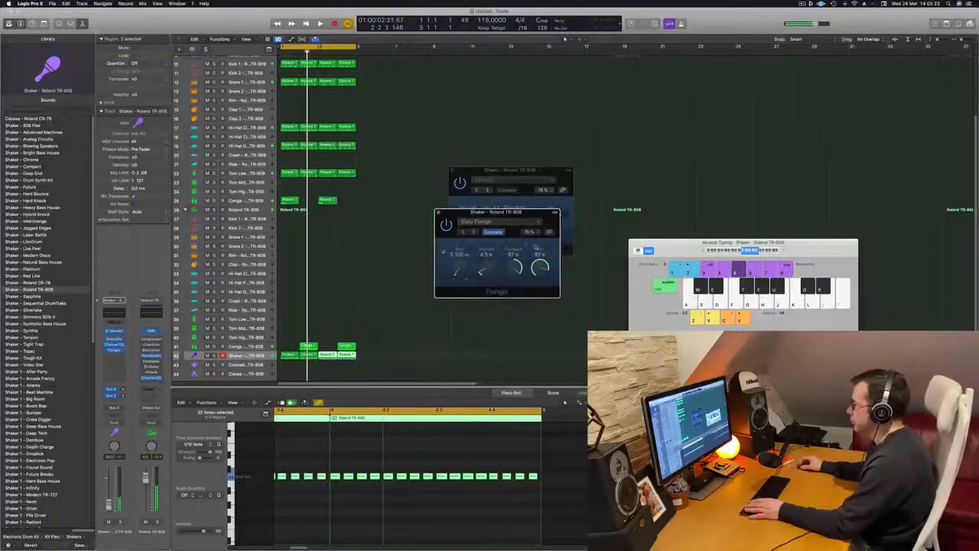
Set the shaker Flanger's mix to 21% and close the Flanger and Sample Delay windows
{"action": "left_click_drag", "start_coordinate": [540, 289], "coordinate": [542, 317]}
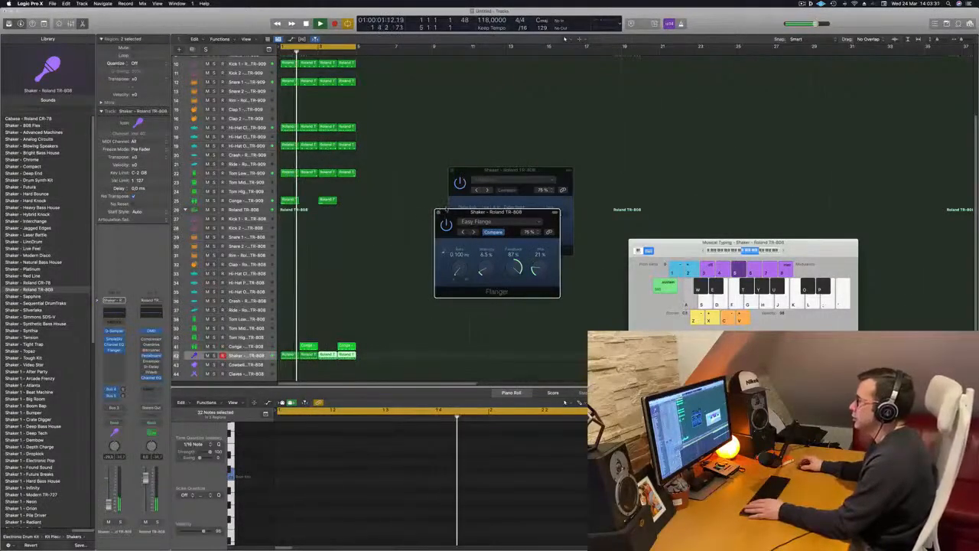
{"action": "left_click", "coordinate": [438, 212]}
{"action": "left_click_drag", "start_coordinate": [459, 170], "coordinate": [436, 170]}
{"action": "left_click", "coordinate": [430, 171]}
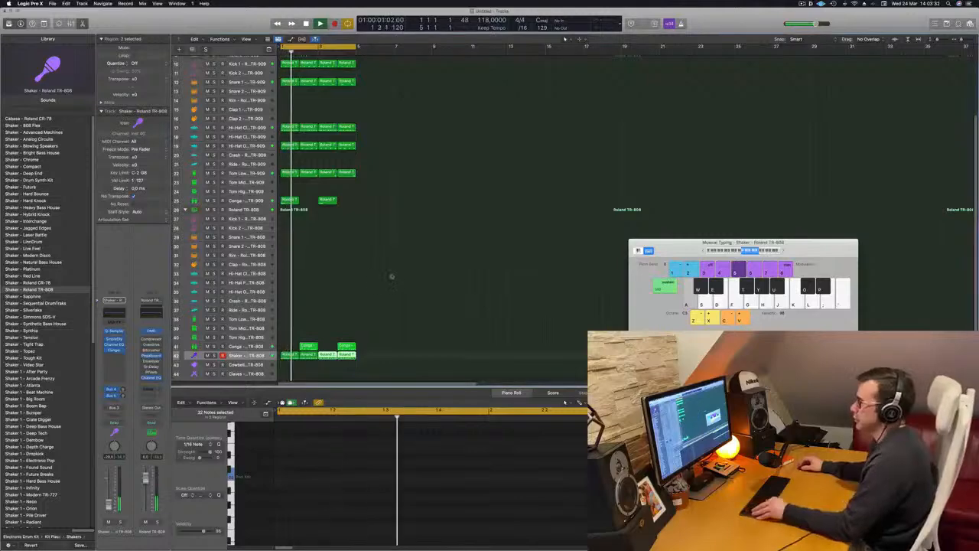
Select the Inst 1 track, show the toolbar and enlarge the height of only that track
{"action": "scroll", "coordinate": [393, 276], "scroll_direction": "down", "scroll_amount": 5}
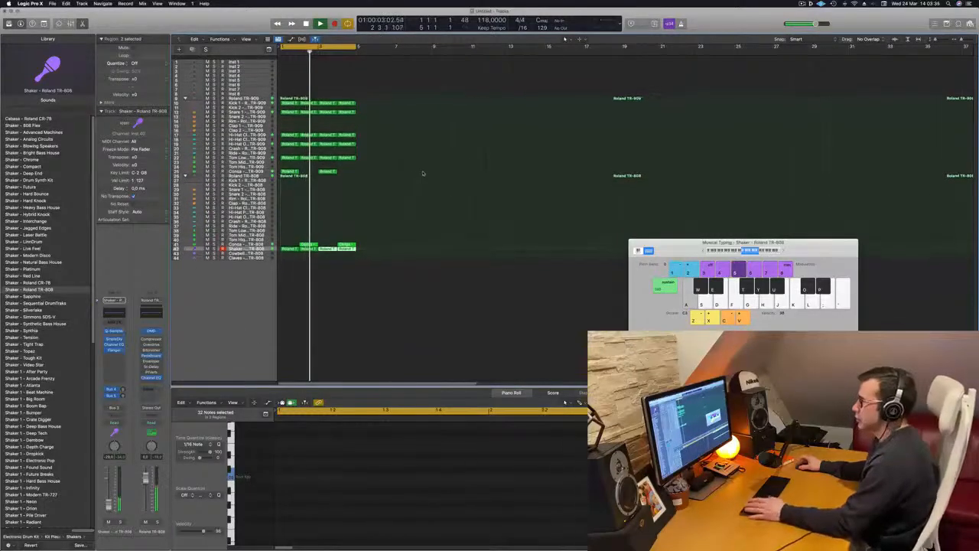
{"action": "scroll", "coordinate": [417, 168], "scroll_direction": "up", "scroll_amount": 4}
{"action": "scroll", "coordinate": [429, 165], "scroll_direction": "up", "scroll_amount": 2}
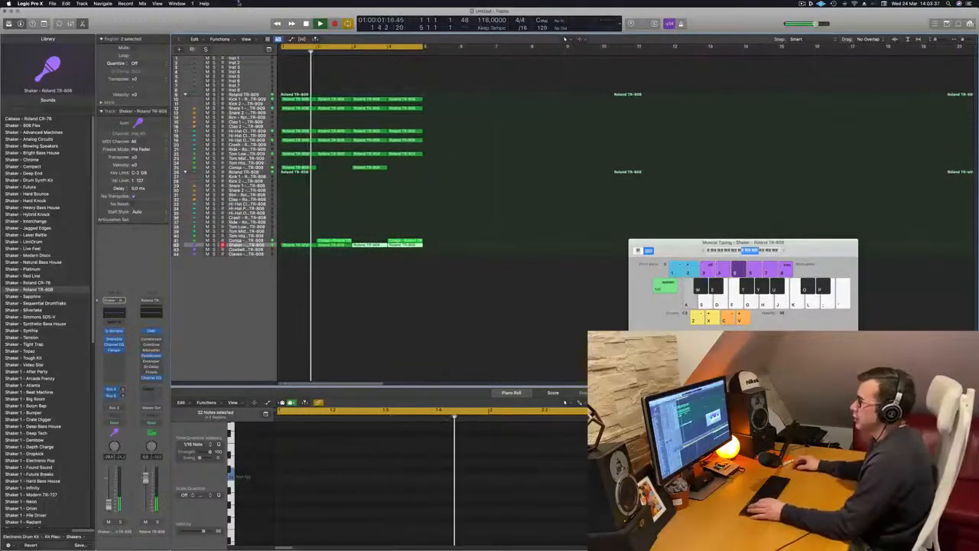
{"action": "left_click", "coordinate": [257, 59]}
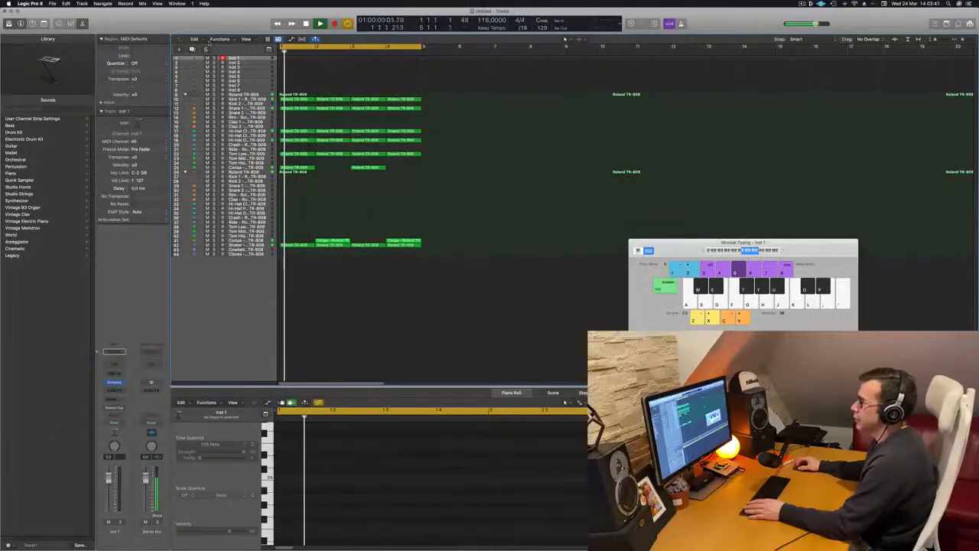
{"action": "key", "text": "ctrl+alt+super+t"}
{"action": "key", "text": "space"}
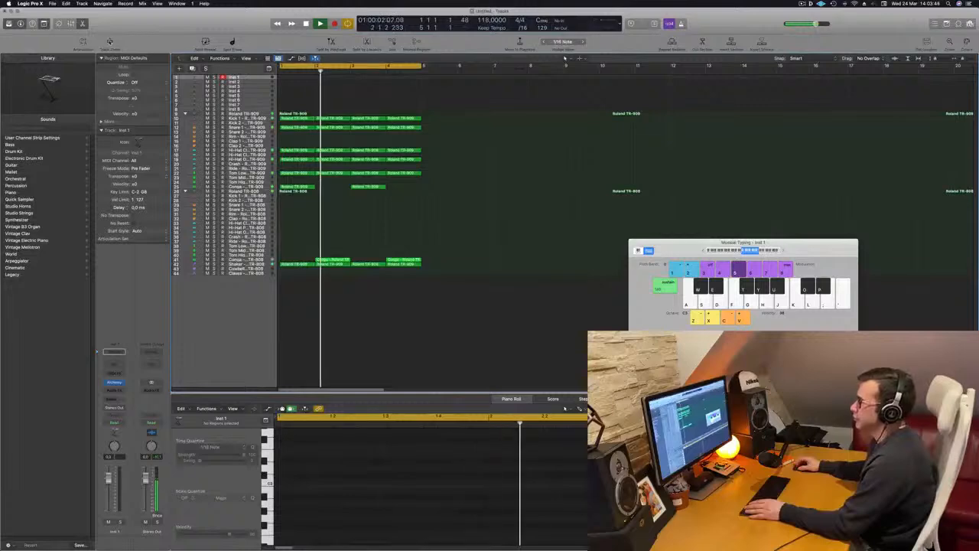
{"action": "key", "text": "ctrl+z"}
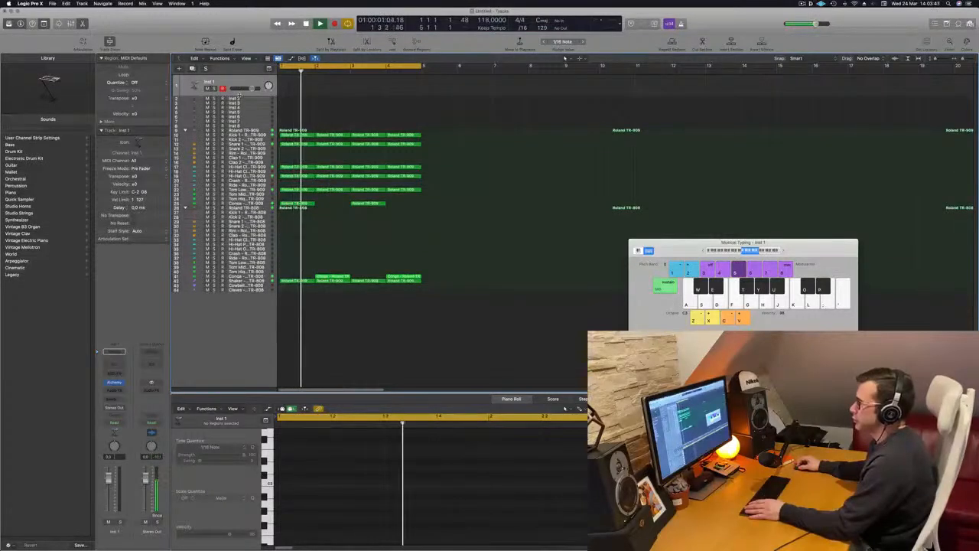
{"action": "left_click_drag", "start_coordinate": [239, 98], "coordinate": [239, 144]}
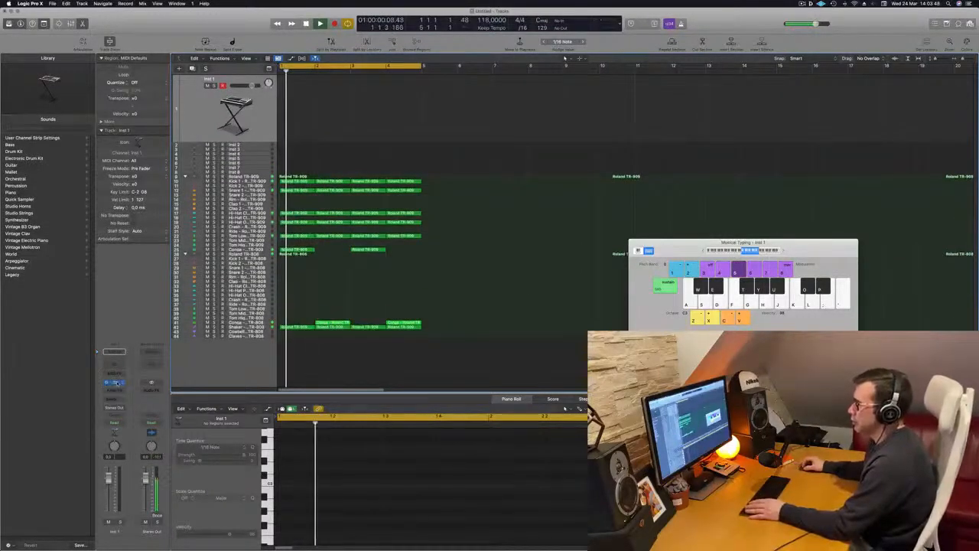
Load the bass preset 1963 Semi-Acoustic Thumb in Alchemy on Inst 1 and shift Musical Typing to a lower octave
{"action": "left_click", "coordinate": [114, 382]}
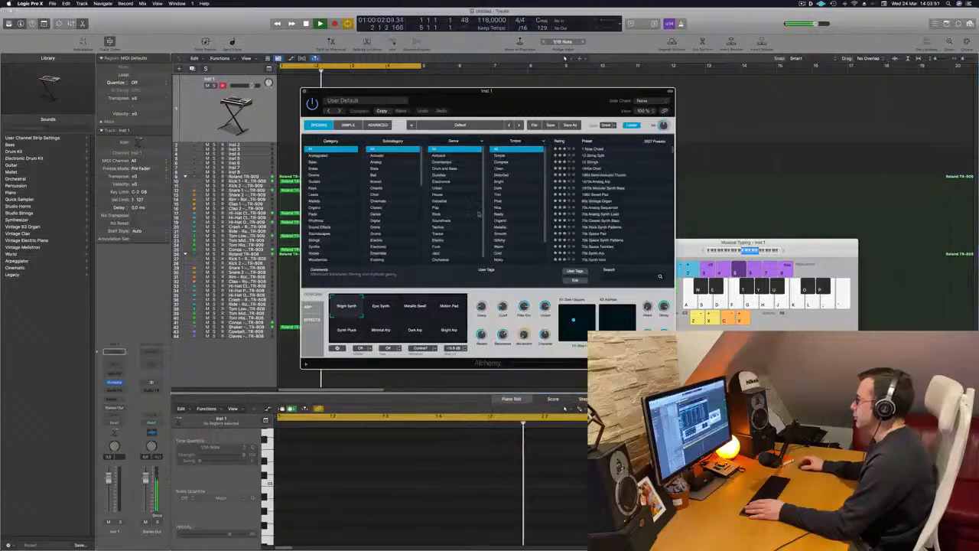
{"action": "left_click_drag", "start_coordinate": [548, 104], "coordinate": [570, 124]}
{"action": "left_click", "coordinate": [337, 182]}
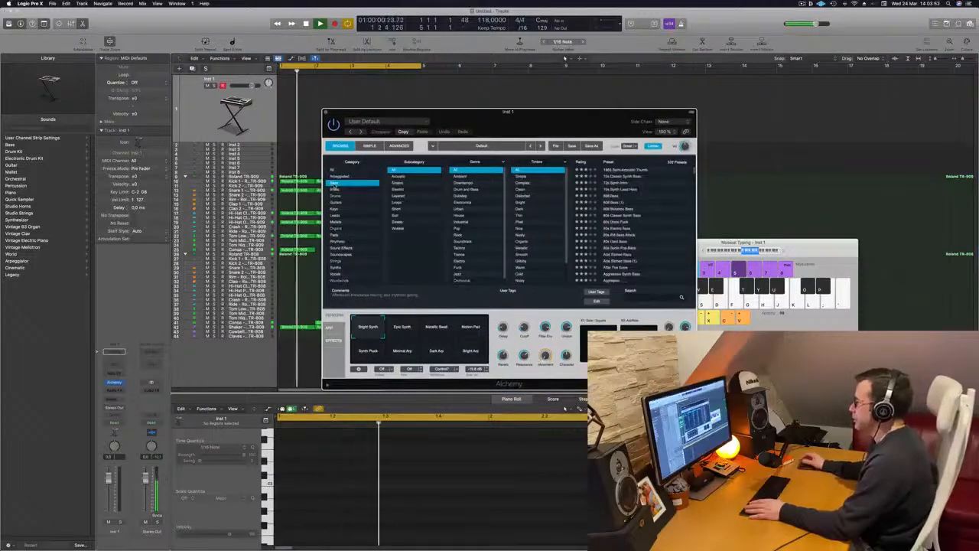
{"action": "left_click", "coordinate": [625, 170]}
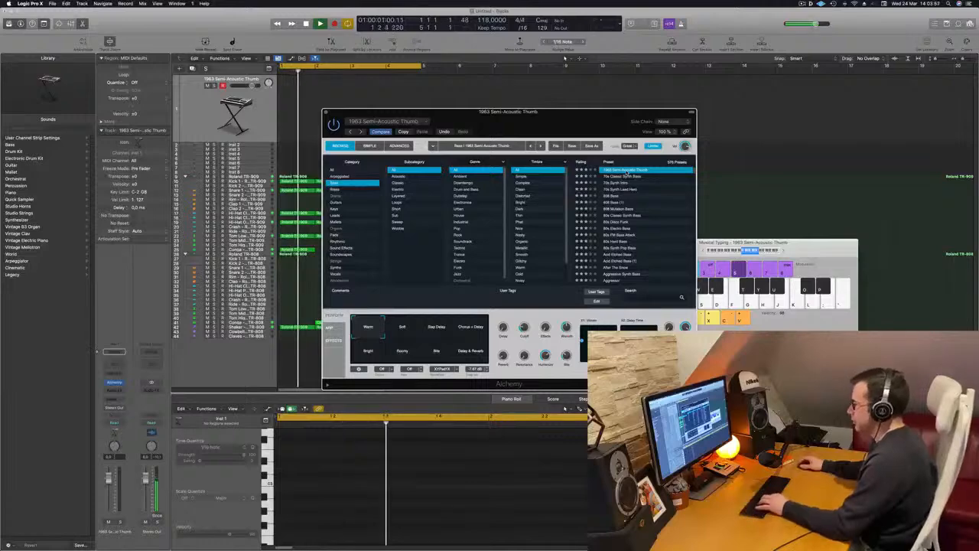
{"action": "left_click", "coordinate": [733, 249]}
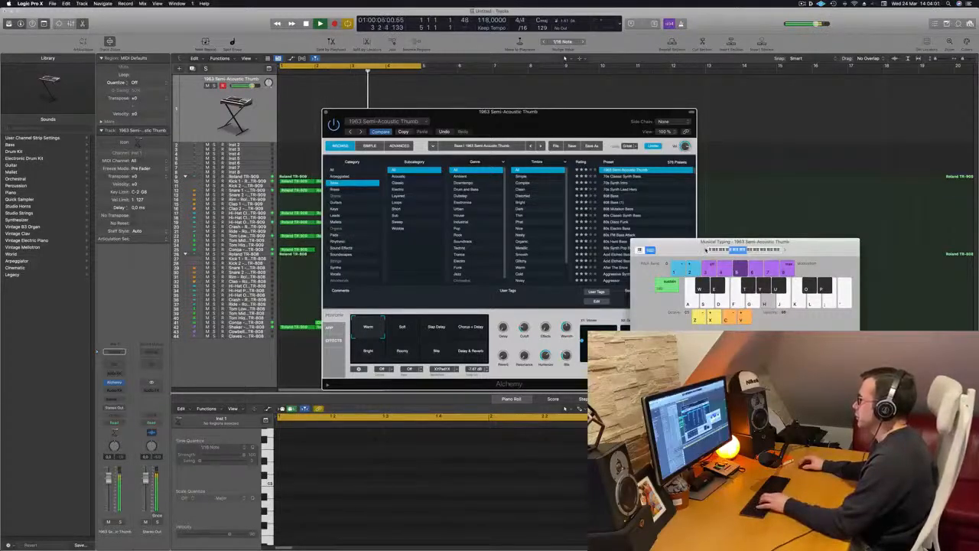
Audition the Alchemy bass presets 70s Classic Synth Bass, 70s Synth Intro, 808 Mutation Bass and 80s FM Bass Attack during playback
{"action": "left_click_drag", "start_coordinate": [579, 125], "coordinate": [493, 156]}
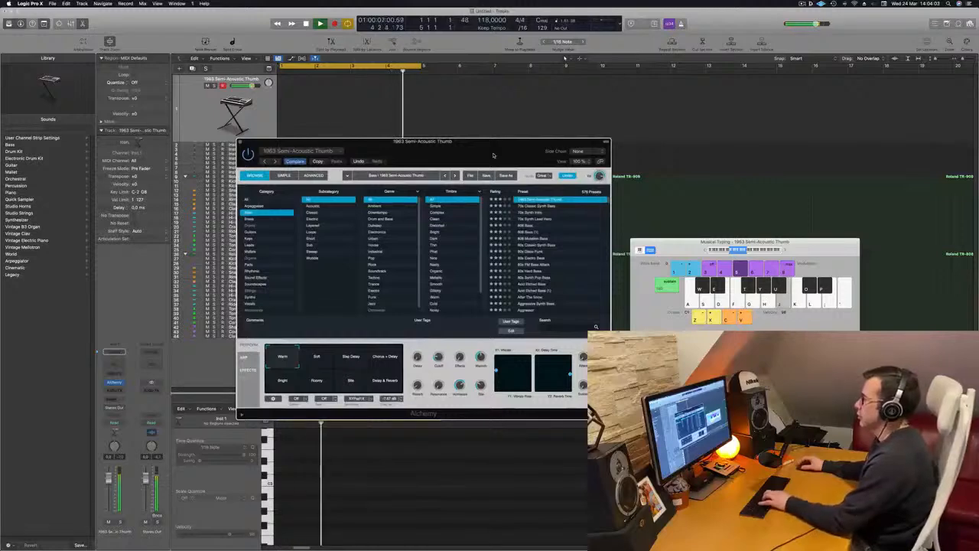
{"action": "left_click", "coordinate": [534, 206]}
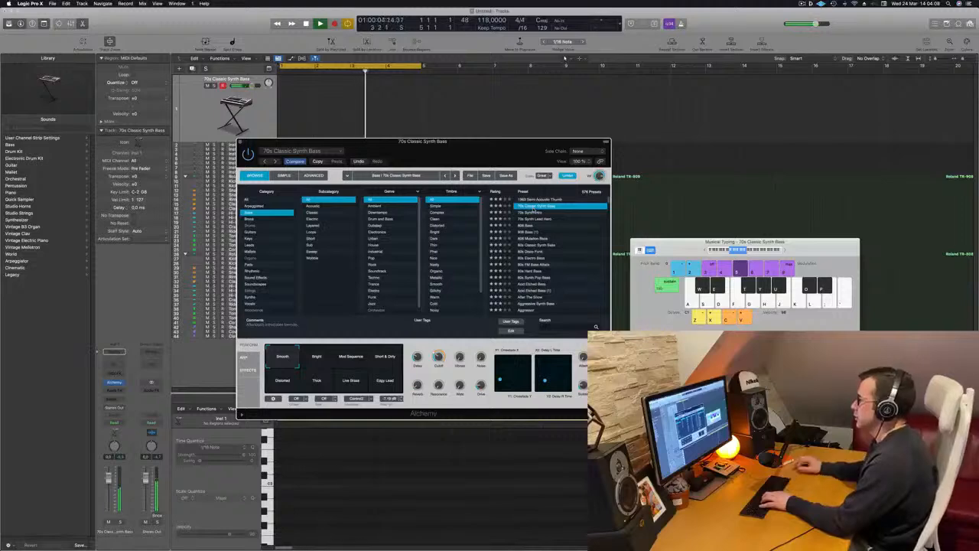
{"action": "left_click", "coordinate": [534, 212]}
{"action": "scroll", "coordinate": [543, 230], "scroll_direction": "down", "scroll_amount": 1}
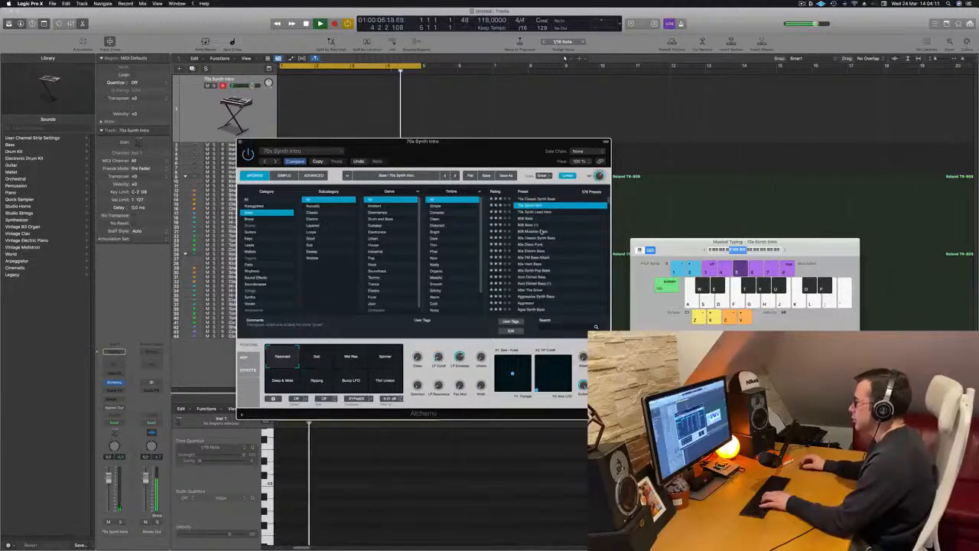
{"action": "left_click", "coordinate": [542, 231]}
{"action": "left_click", "coordinate": [539, 258]}
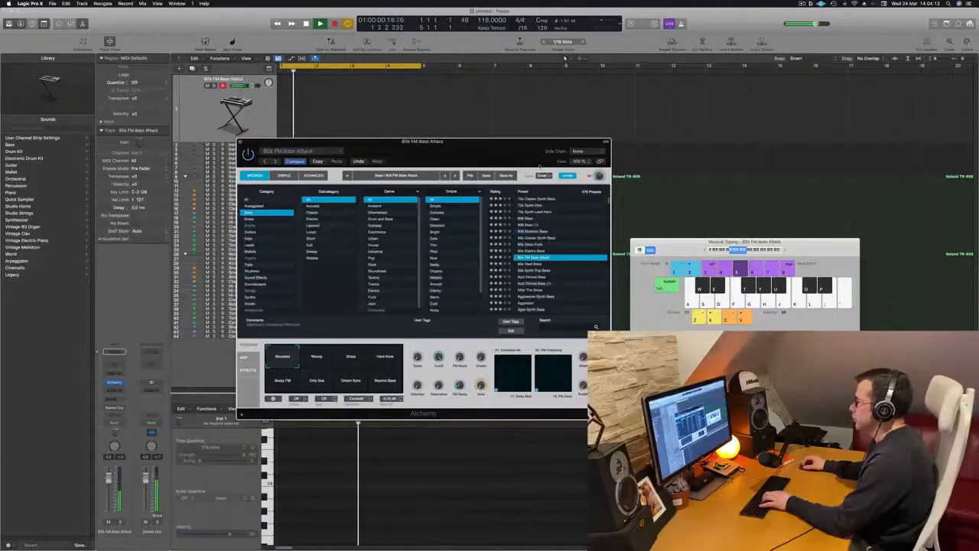
Lower the bass track's volume while playing test notes, and shift Musical Typing up an octave
{"action": "left_click_drag", "start_coordinate": [501, 145], "coordinate": [609, 151]}
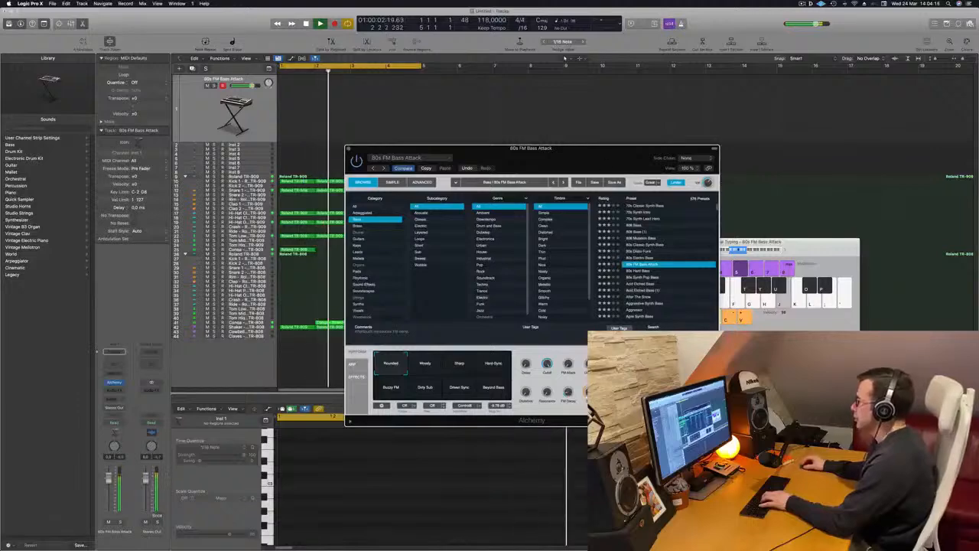
{"action": "key", "text": "j"}
{"action": "key", "text": "k"}
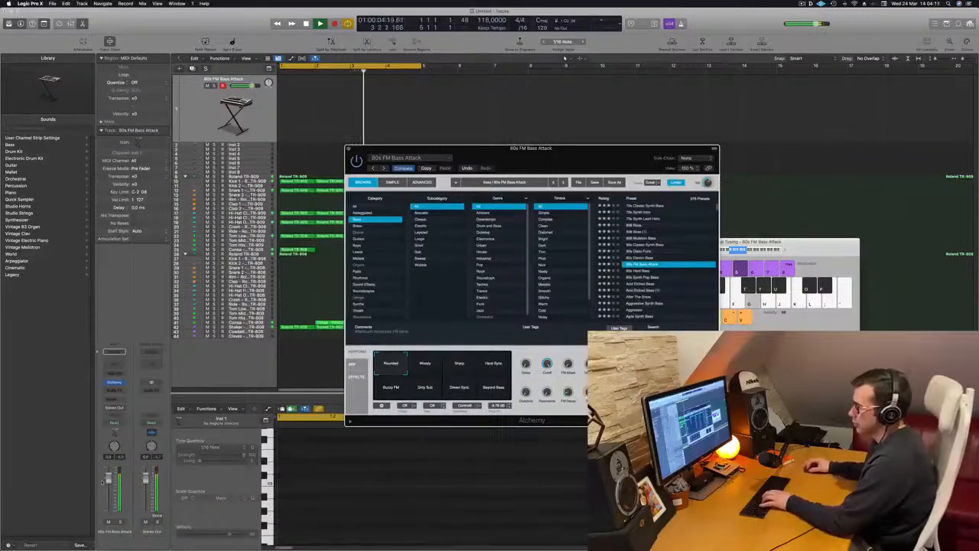
{"action": "left_click_drag", "start_coordinate": [109, 493], "coordinate": [110, 495]}
{"action": "key", "text": "g"}
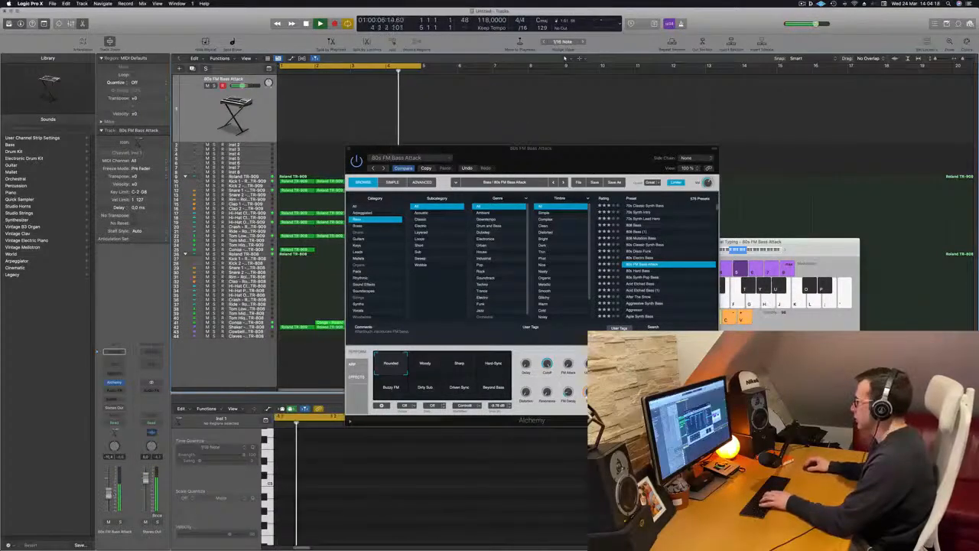
{"action": "left_click", "coordinate": [785, 249]}
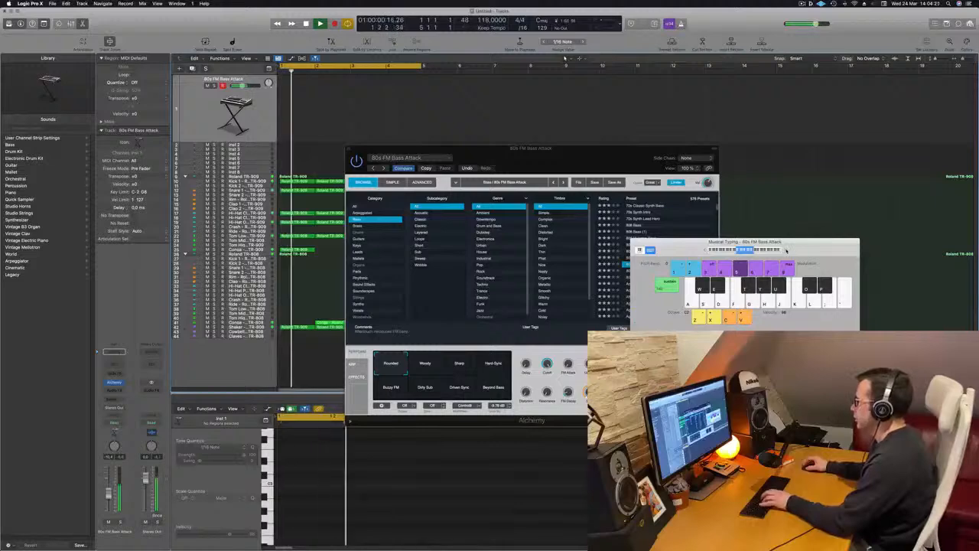
Audition the Woody, Hard Sync, Buzzy FM and Driven Sync variations of 80s FM Bass Attack
{"action": "left_click", "coordinate": [427, 369]}
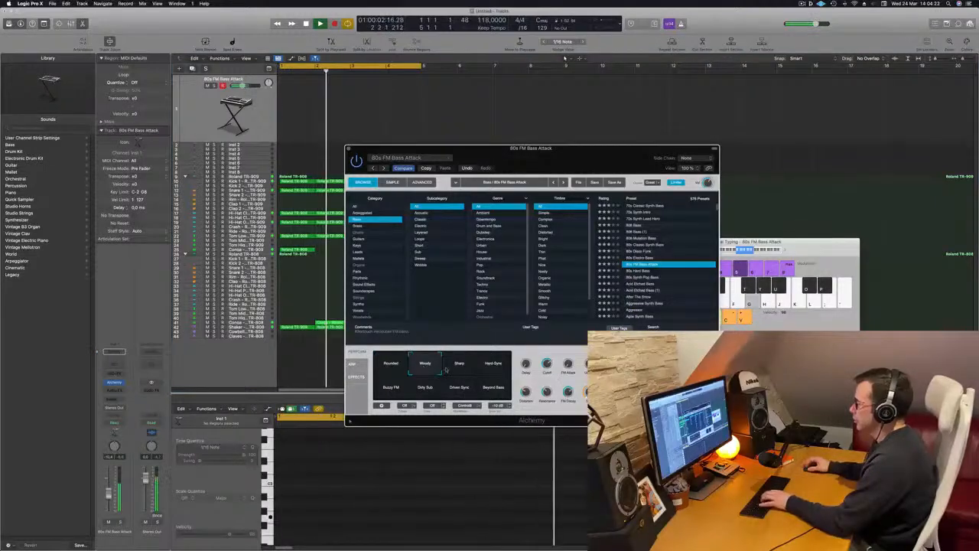
{"action": "left_click", "coordinate": [494, 365]}
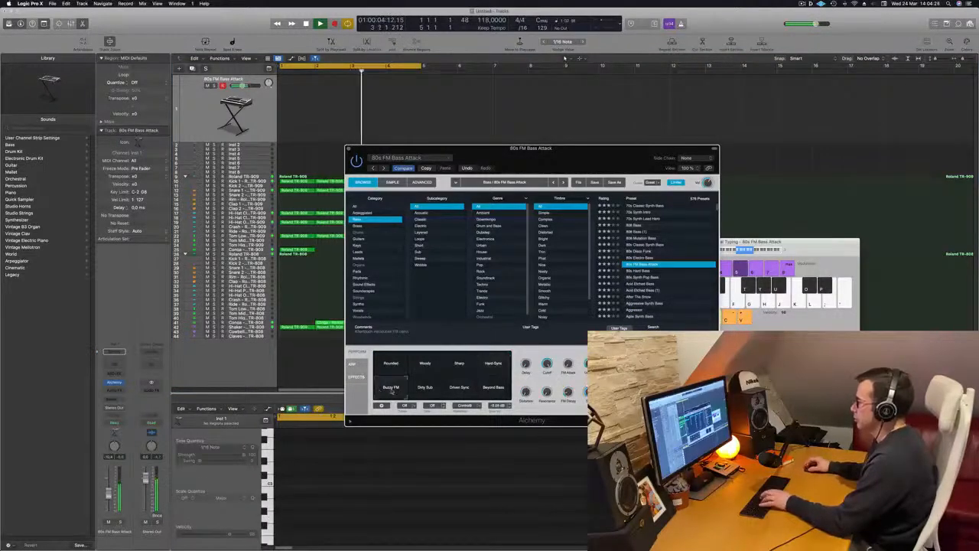
{"action": "left_click", "coordinate": [461, 389]}
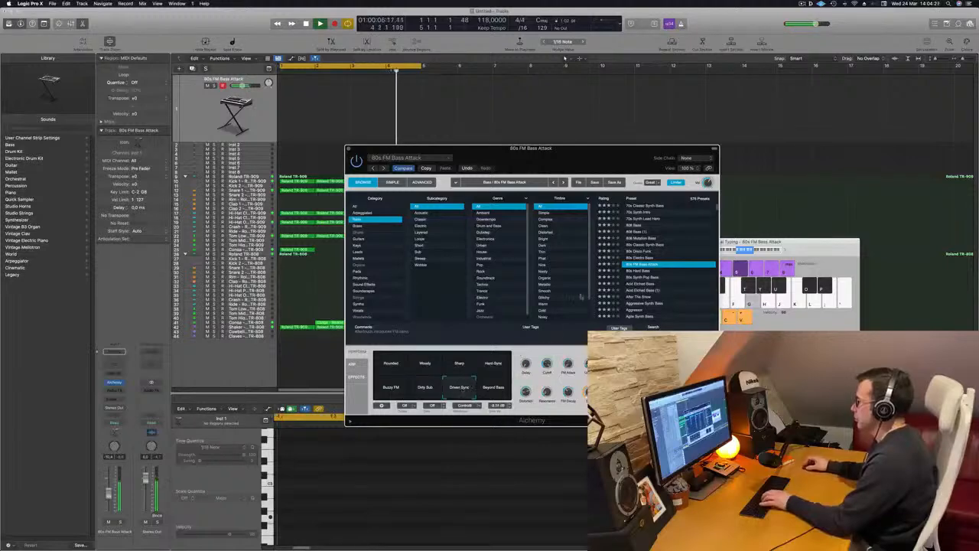
Audition the bass presets 80s Synth Pop Bass and After The Snow in Alchemy
{"action": "scroll", "coordinate": [652, 271], "scroll_direction": "down", "scroll_amount": 2}
{"action": "left_click", "coordinate": [643, 255]}
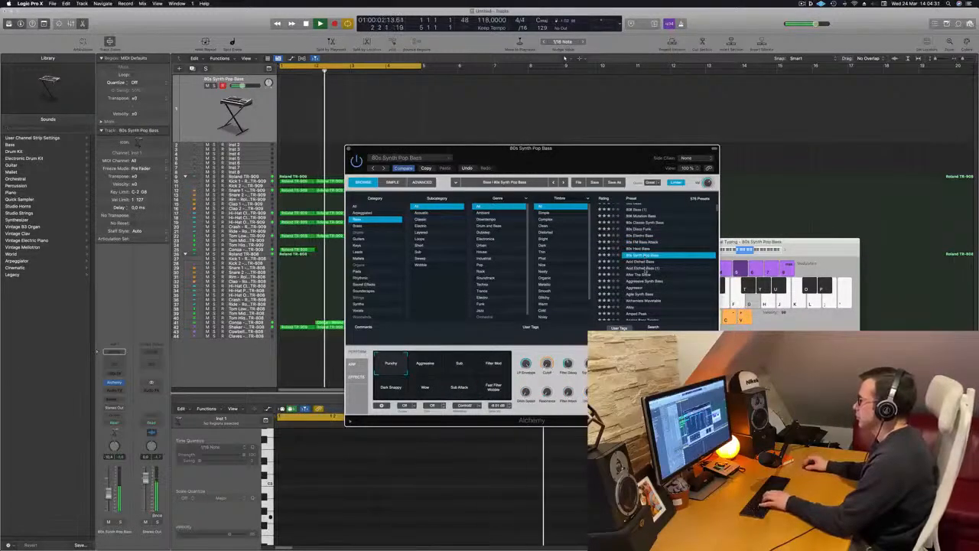
{"action": "left_click", "coordinate": [646, 273]}
Narrow the Alchemy bass presets with a search and load Deep Techno FM Bass
{"action": "scroll", "coordinate": [648, 276], "scroll_direction": "down", "scroll_amount": 2}
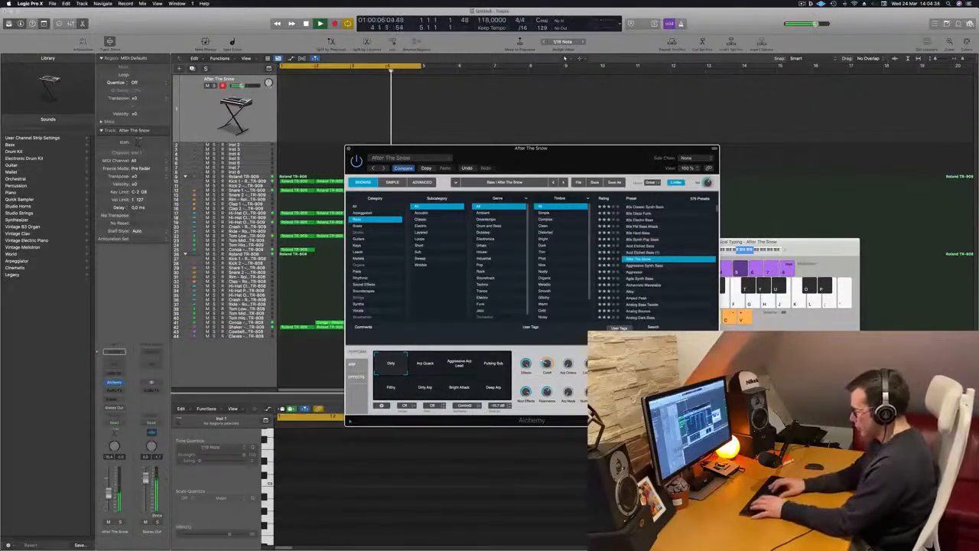
{"action": "key", "text": "Return"}
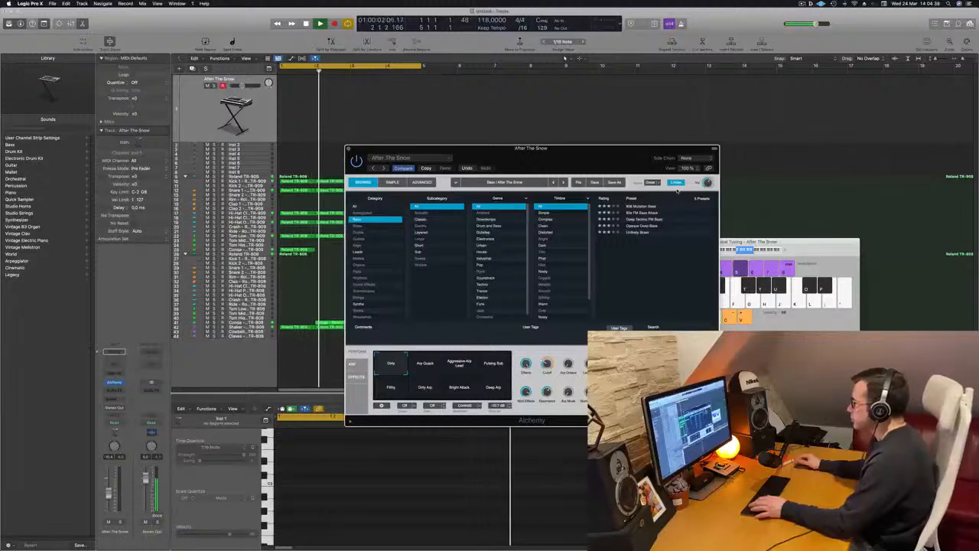
{"action": "left_click", "coordinate": [642, 220]}
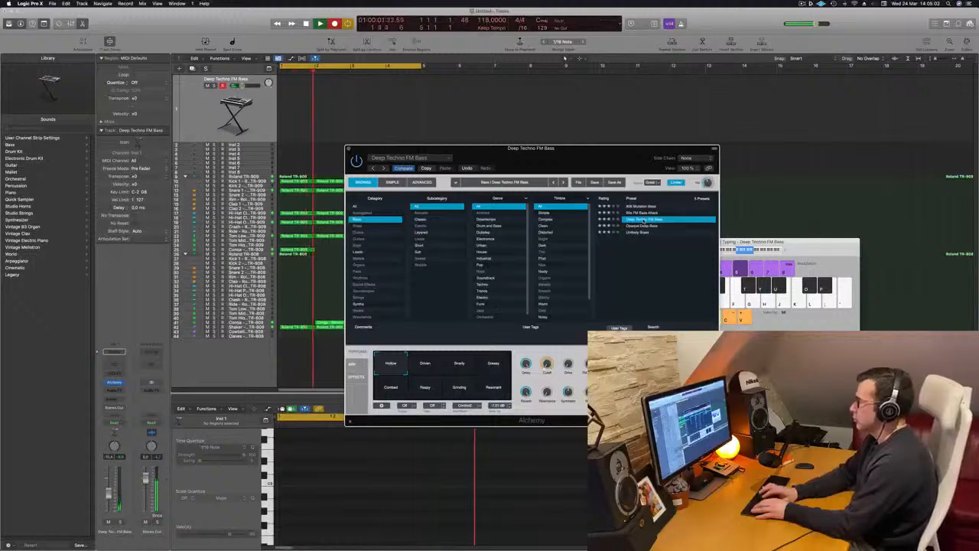
Record a one-bar, four-note bass phrase in bar 2 and move its region to start at bar 1
{"action": "key", "text": "g"}
{"action": "key", "text": "a"}
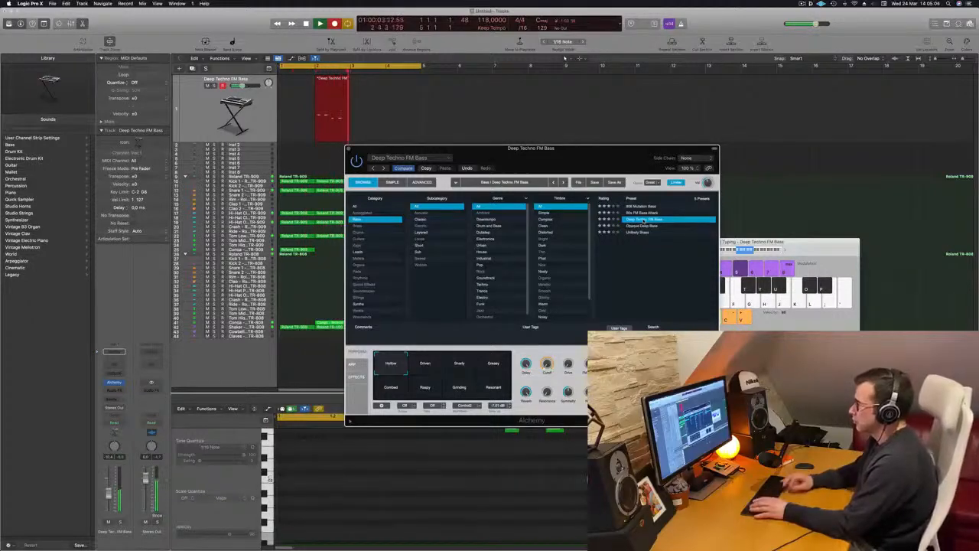
{"action": "key", "text": "space"}
{"action": "left_click_drag", "start_coordinate": [341, 78], "coordinate": [306, 79]}
{"action": "key", "text": "space"}
{"action": "scroll", "coordinate": [360, 470], "scroll_direction": "up", "scroll_amount": 1}
{"action": "key", "text": "space"}
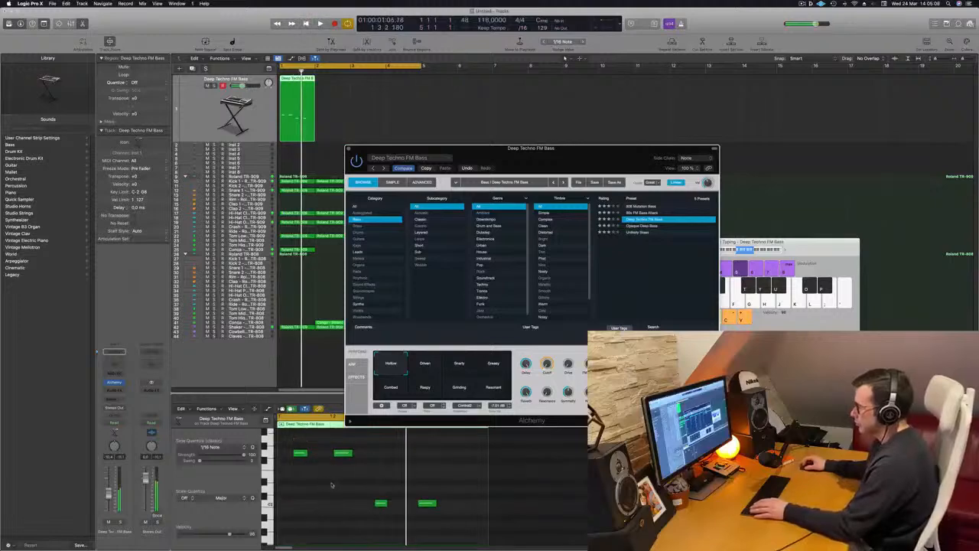
Select all four notes of the bass phrase and quantize them to 1/16 Note
{"action": "key", "text": "space"}
{"action": "left_click", "coordinate": [326, 489]}
{"action": "key", "text": "space"}
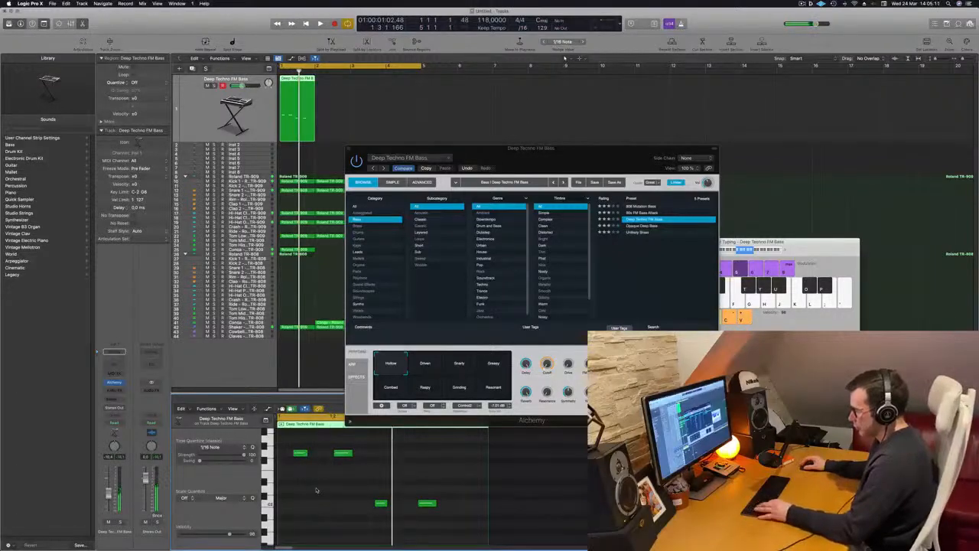
{"action": "key", "text": "space"}
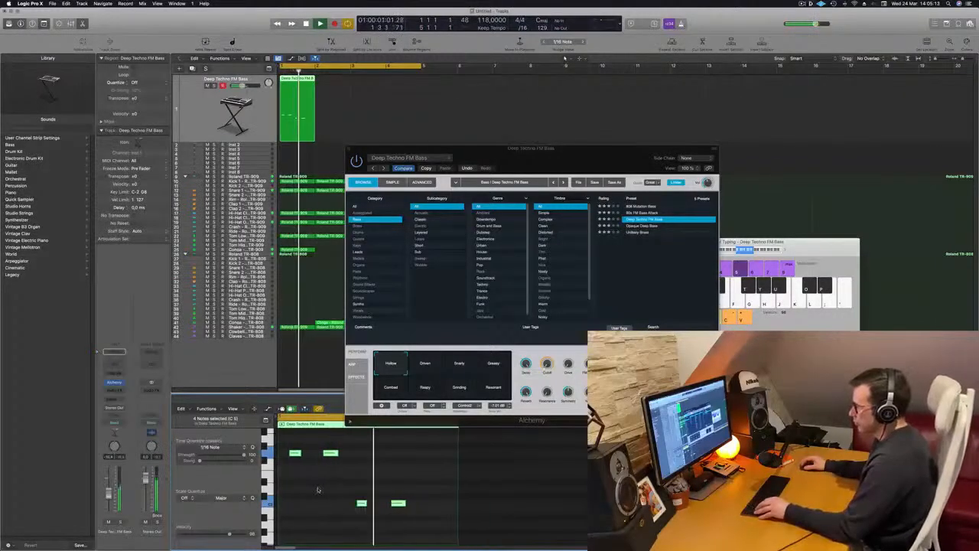
Copy the bass phrase's last low note three sixteenths later on the same pitch
{"action": "left_click_drag", "start_coordinate": [375, 481], "coordinate": [429, 517]}
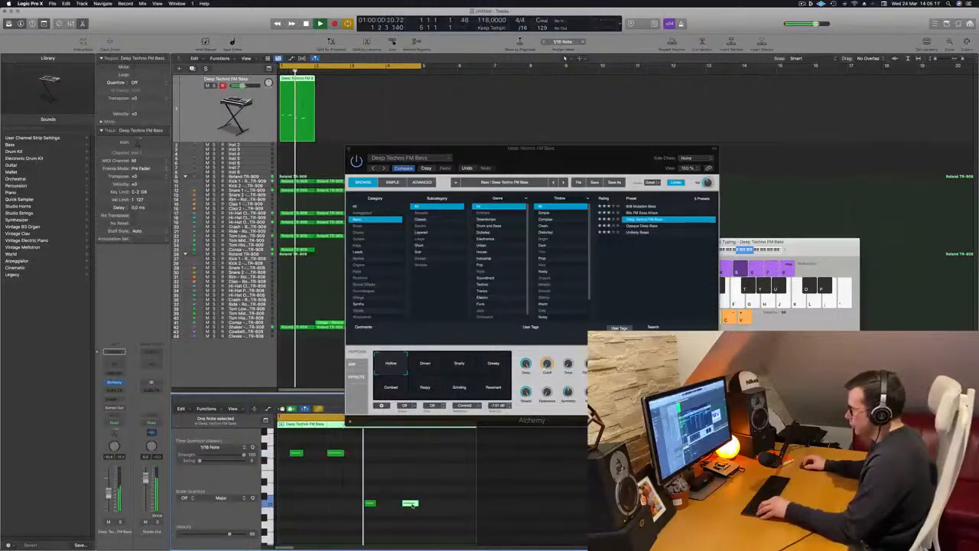
{"action": "left_click_drag", "start_coordinate": [440, 508], "coordinate": [445, 505]}
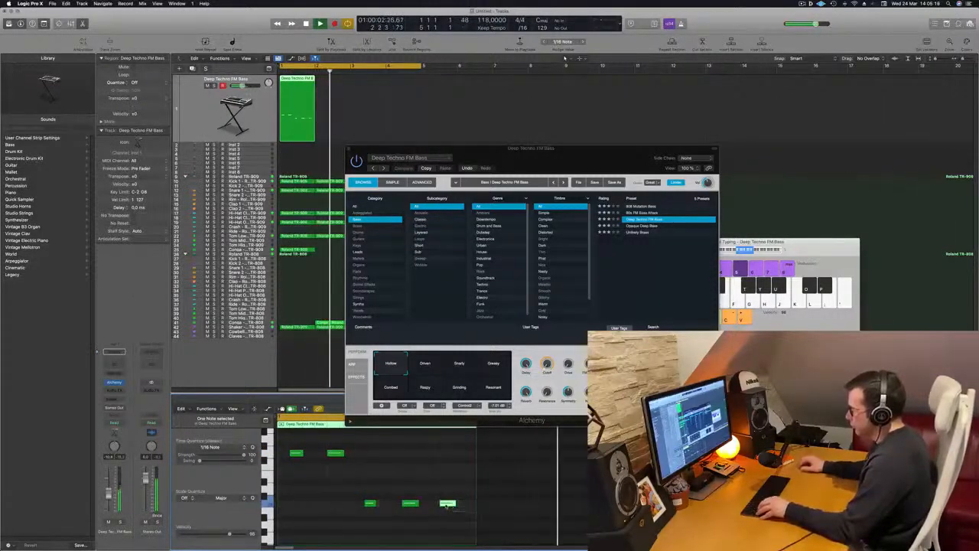
{"action": "key", "text": "Return"}
Duplicate the one-bar bass region across bars 2, 3 and 4, and shift the Alchemy window clear of the regions
{"action": "key", "text": "super+Left"}
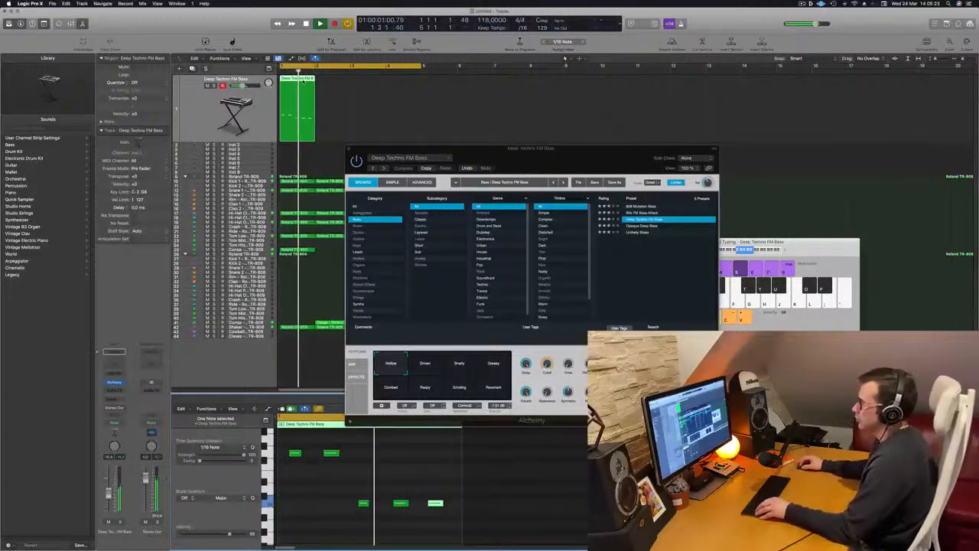
{"action": "left_click_drag", "start_coordinate": [304, 88], "coordinate": [372, 85]}
{"action": "left_click_drag", "start_coordinate": [509, 166], "coordinate": [558, 181]}
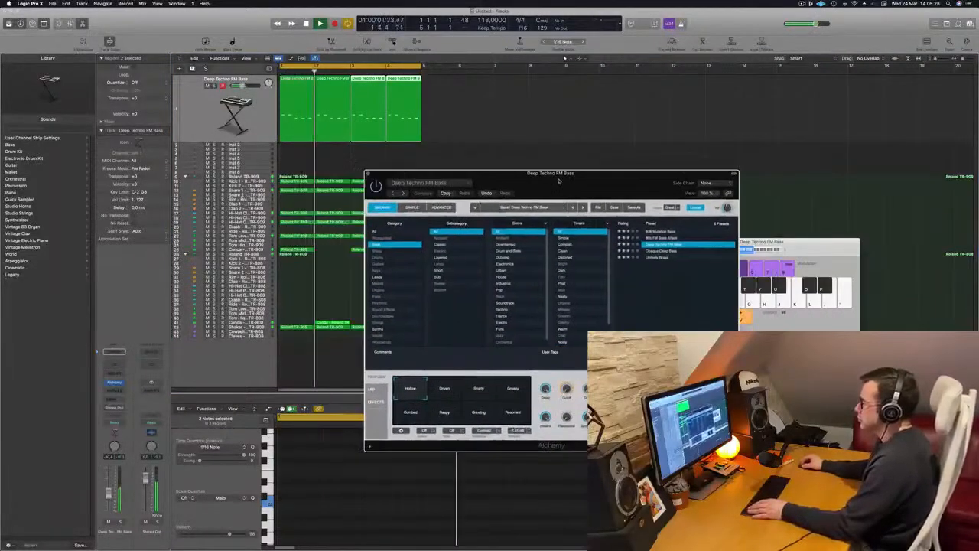
Audition the performance variations of Deep Techno FM Bass, from Driven through Resonant, over the loop and return to Hollow
{"action": "left_click", "coordinate": [451, 392]}
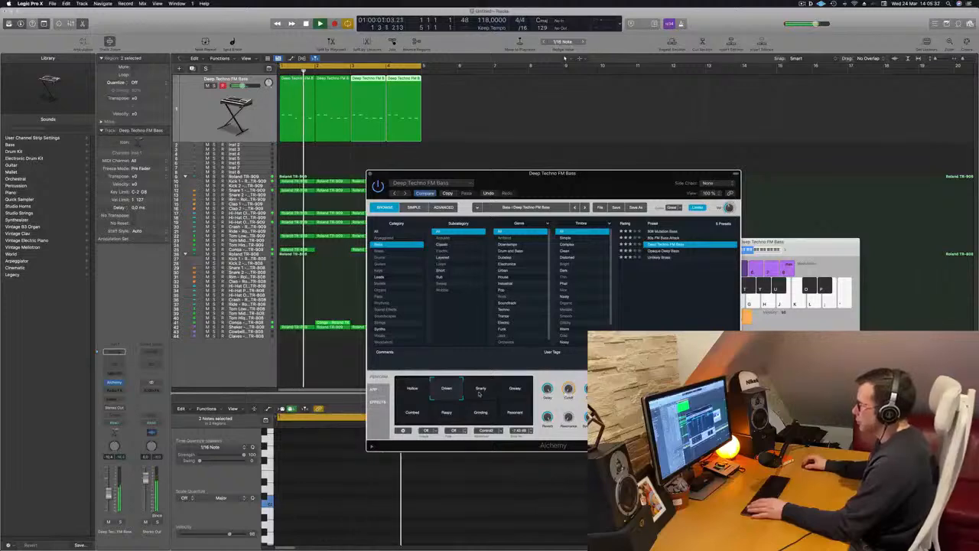
{"action": "left_click", "coordinate": [479, 394]}
{"action": "left_click", "coordinate": [512, 394]}
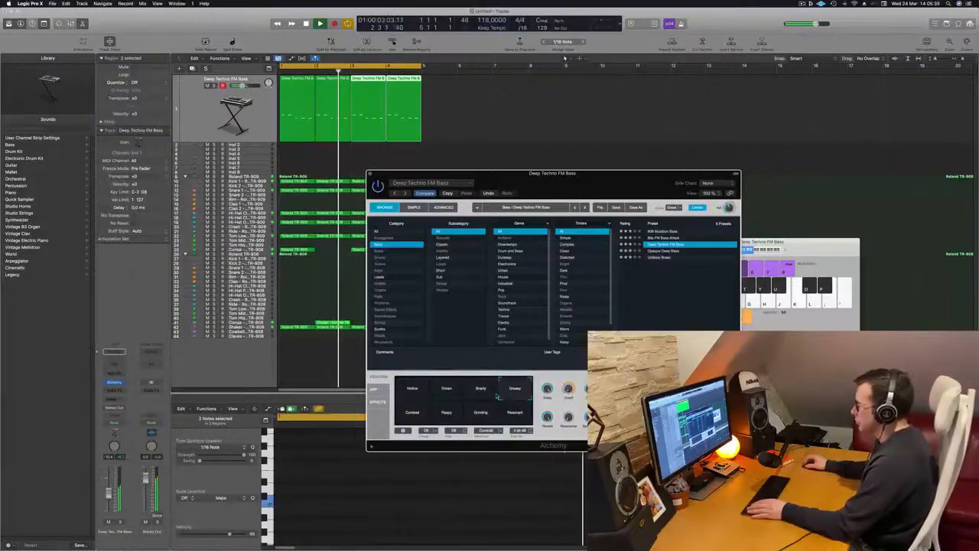
{"action": "key", "text": "space"}
{"action": "key", "text": "space"}
{"action": "left_click", "coordinate": [412, 414]}
{"action": "left_click", "coordinate": [445, 414]}
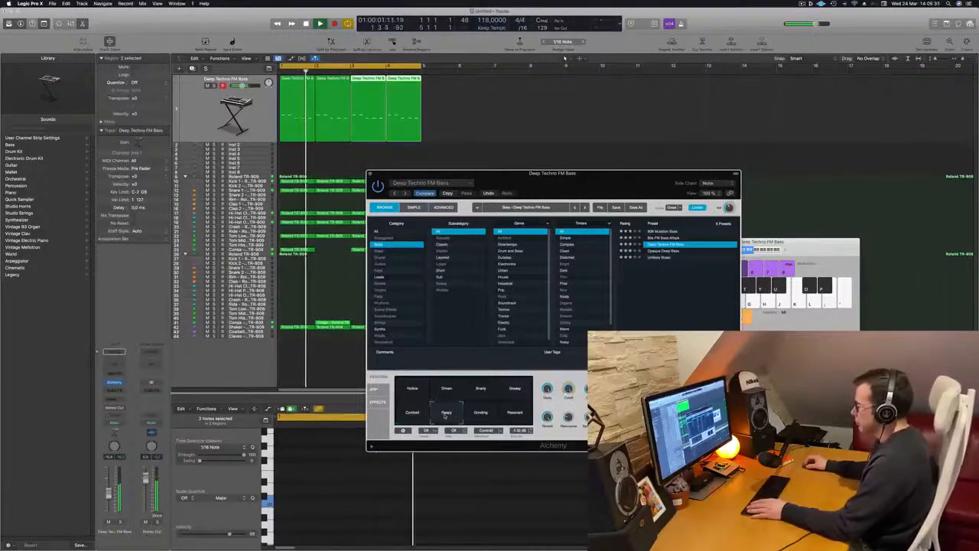
{"action": "left_click", "coordinate": [511, 417]}
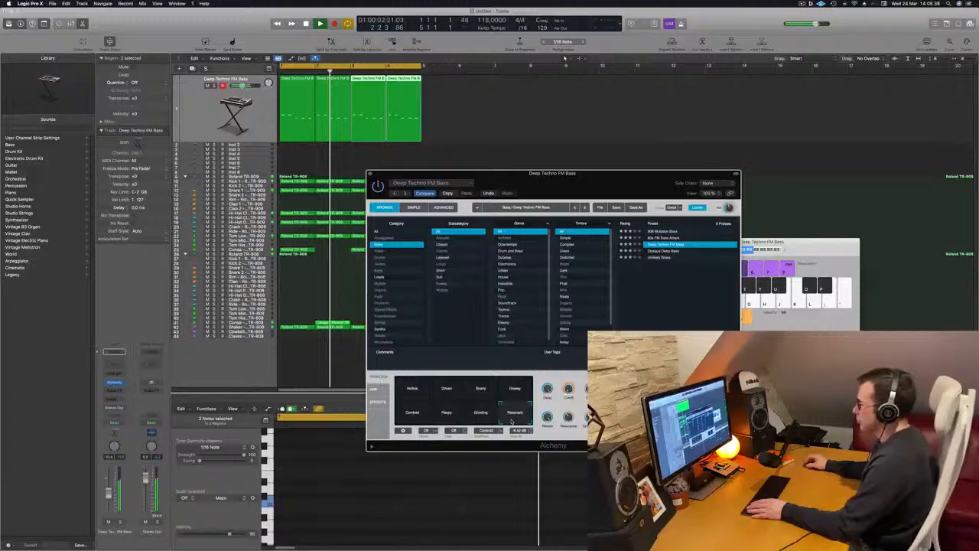
{"action": "left_click", "coordinate": [411, 390]}
Close the Alchemy window and play the four-bar loop with the bass
{"action": "left_click_drag", "start_coordinate": [580, 178], "coordinate": [526, 186]}
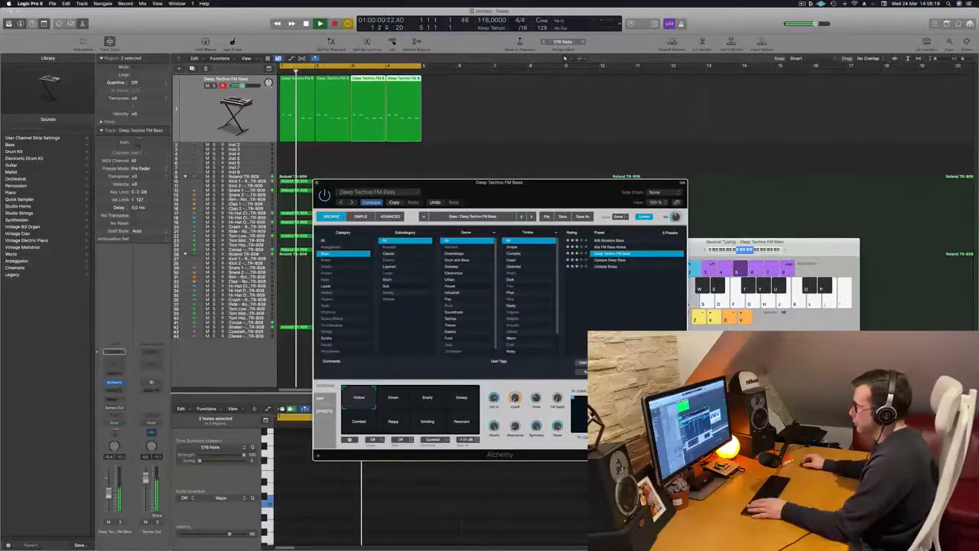
{"action": "left_click_drag", "start_coordinate": [543, 184], "coordinate": [574, 155]}
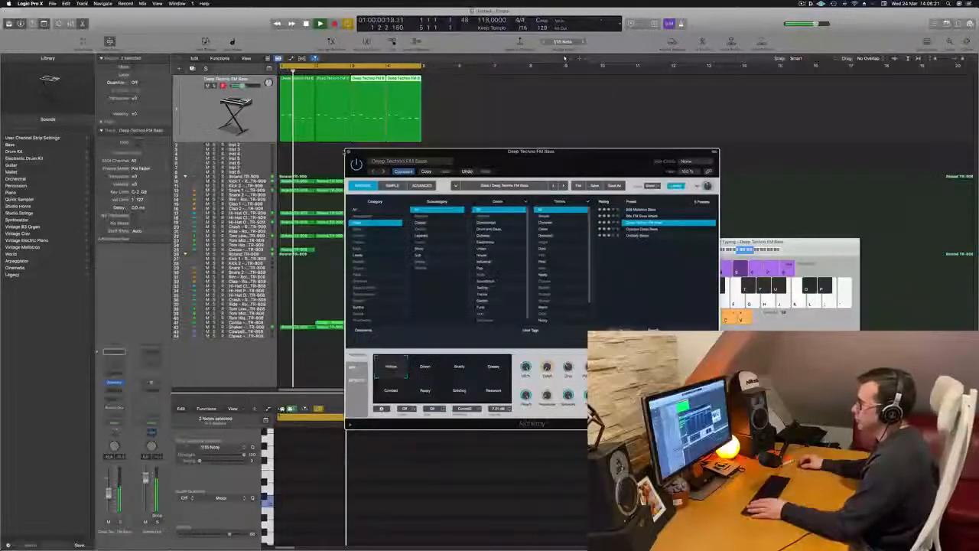
{"action": "left_click", "coordinate": [348, 151]}
{"action": "key", "text": "space"}
{"action": "key", "text": "space"}
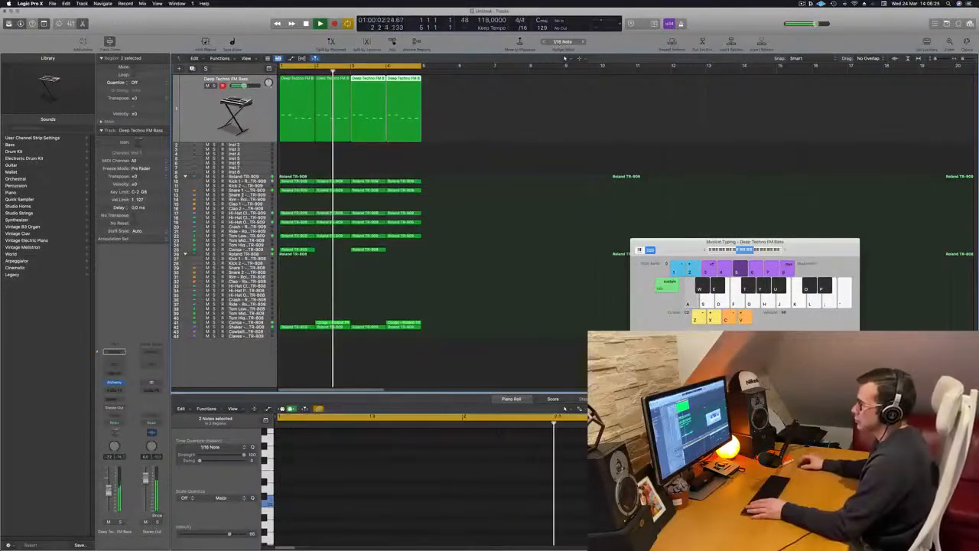
{"action": "key", "text": "space"}
{"action": "key", "text": "space"}
Select the bass regions in bars 1 and 2 together to show their notes in the Piano Roll
{"action": "left_click", "coordinate": [284, 95]}
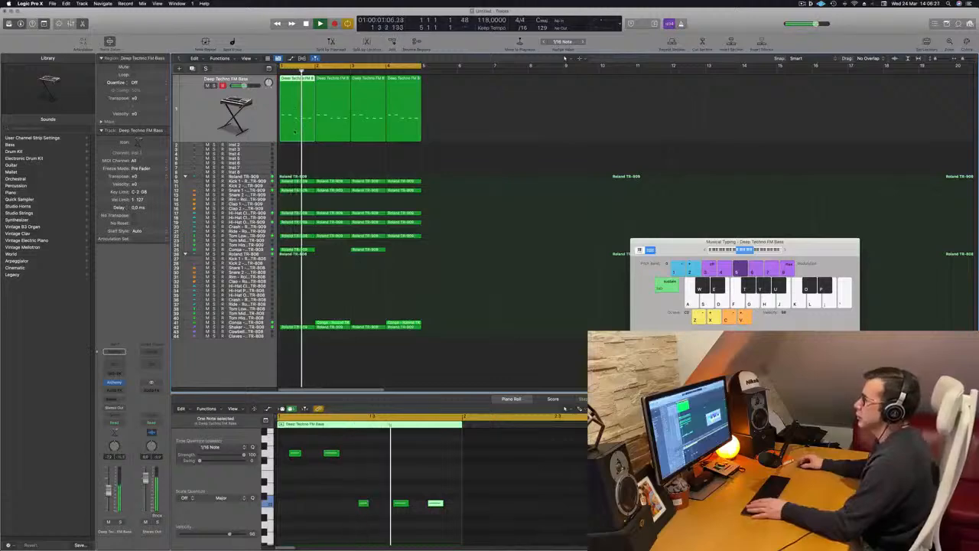
{"action": "key", "text": "space"}
{"action": "key", "text": "space"}
{"action": "left_click", "coordinate": [332, 124], "text": "shift"}
{"action": "key", "text": "space"}
Play bass notes over the looping playback with Musical Typing, and close the Musical Typing window
{"action": "key", "text": "a"}
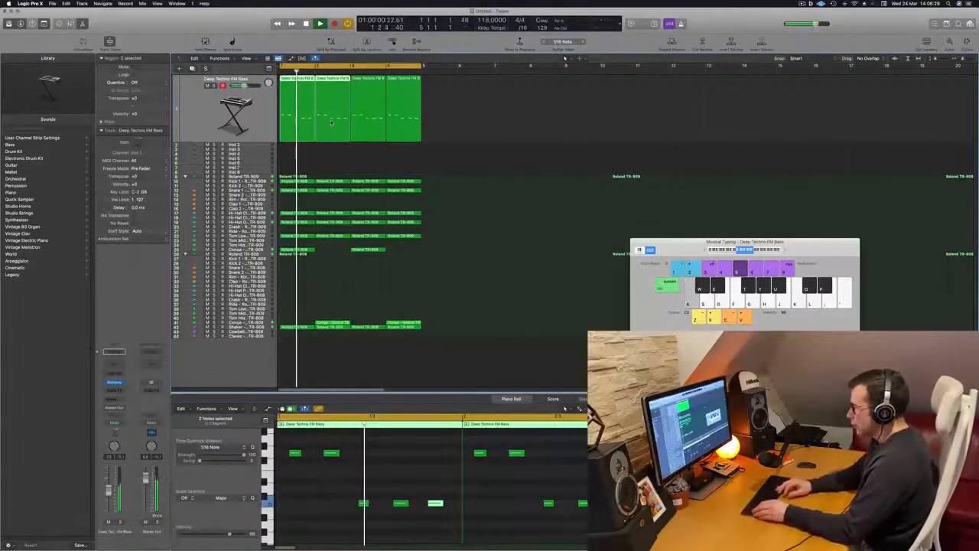
{"action": "key", "text": "space"}
{"action": "key", "text": "space"}
{"action": "key", "text": "g"}
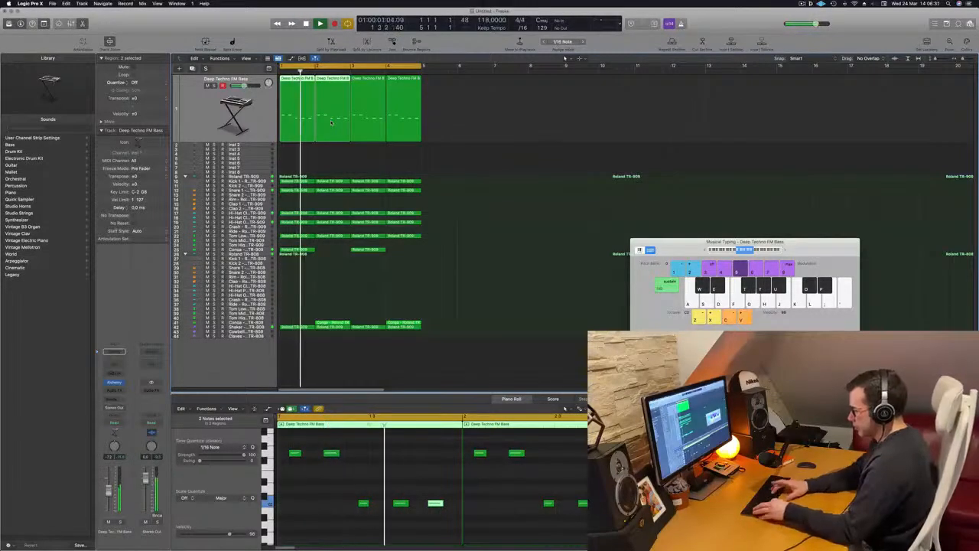
{"action": "key", "text": "a"}
{"action": "key", "text": "g"}
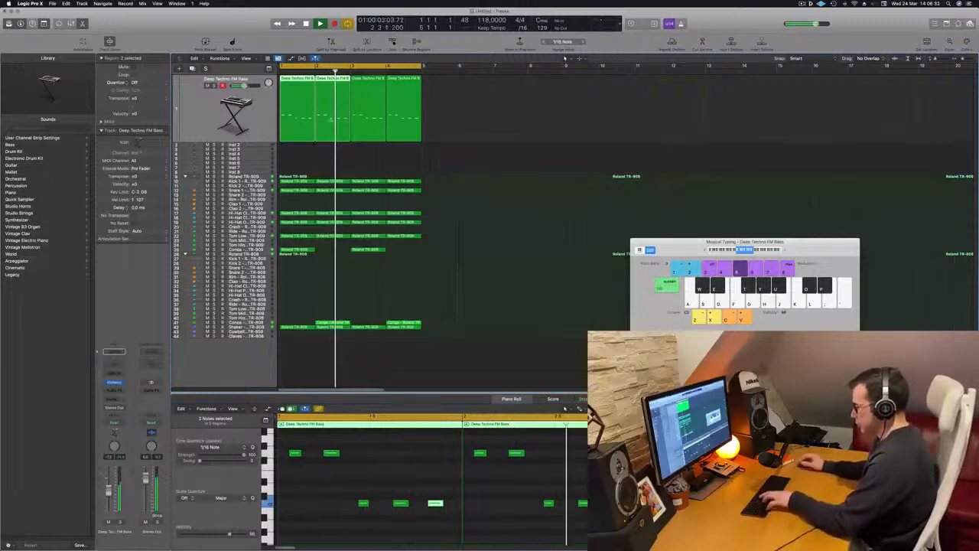
{"action": "key", "text": "a"}
{"action": "key", "text": "super+k"}
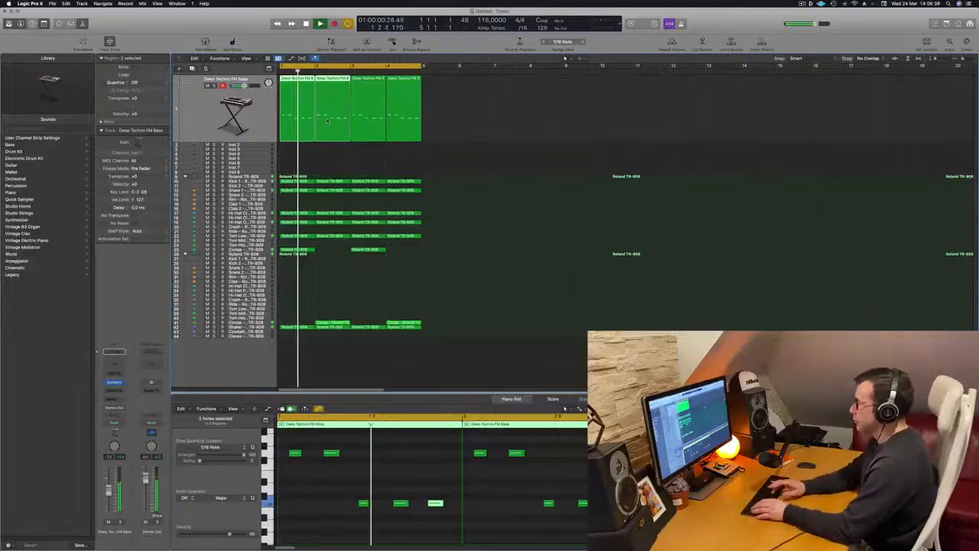
Join the bass regions in bars 1 and 2, and transpose the first two notes of bar 2 down three semitones
{"action": "left_click", "coordinate": [327, 120]}
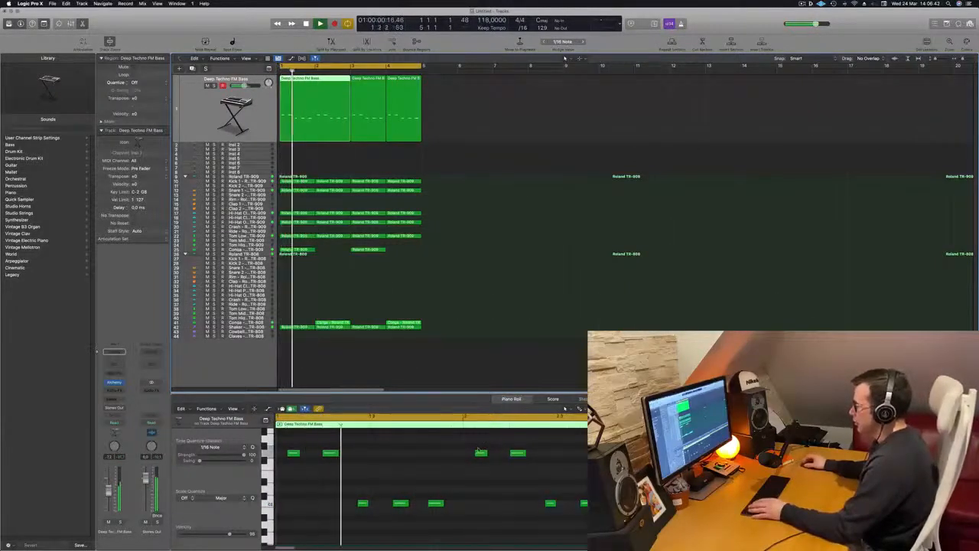
{"action": "left_click_drag", "start_coordinate": [474, 446], "coordinate": [525, 467]}
{"action": "key", "text": "alt+Down"}
{"action": "key", "text": "alt+Down"}
{"action": "key", "text": "alt+Down"}
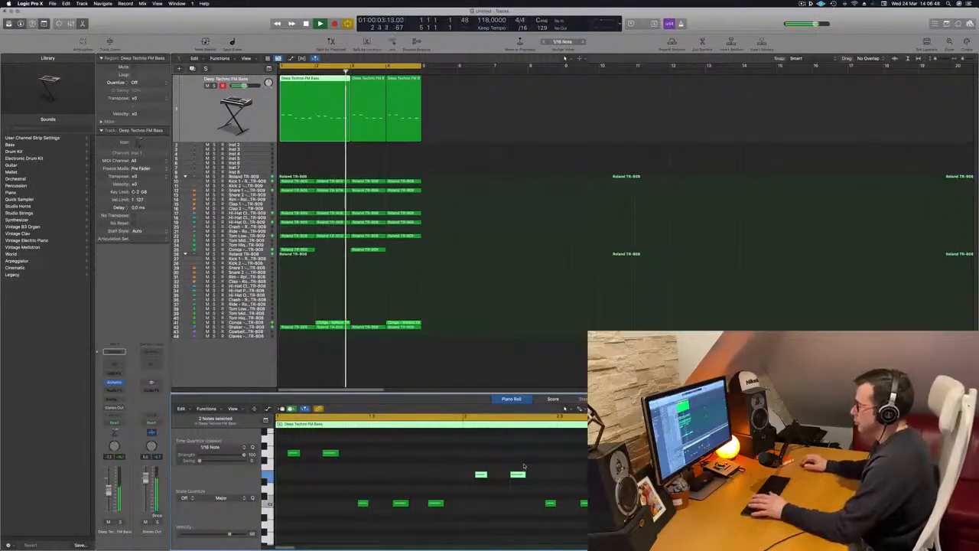
Delete the bass regions in bars 3 and 4, and copy the joined two-bar bass region to bar 3
{"action": "key", "text": "space"}
{"action": "left_click_drag", "start_coordinate": [404, 120], "coordinate": [374, 125]}
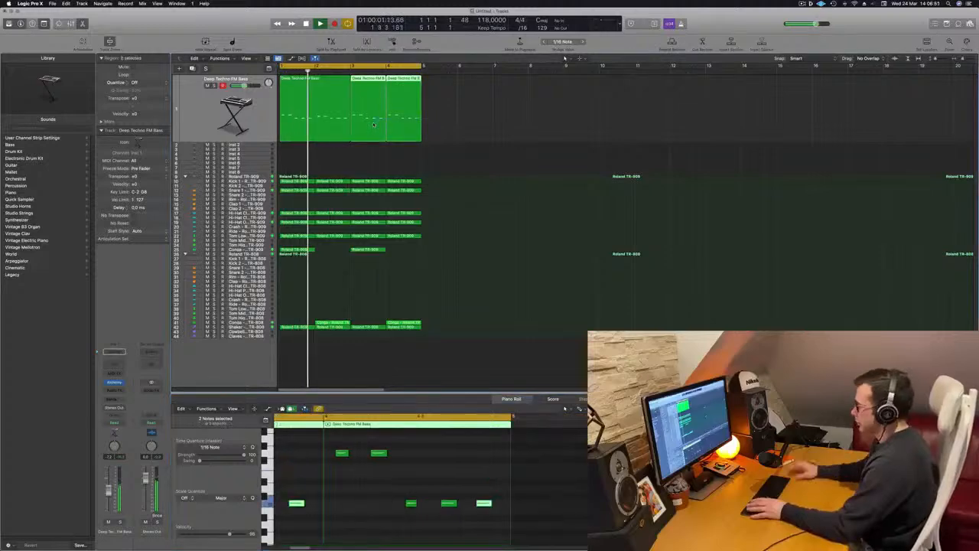
{"action": "key", "text": "Delete"}
{"action": "left_click_drag", "start_coordinate": [309, 90], "coordinate": [386, 90]}
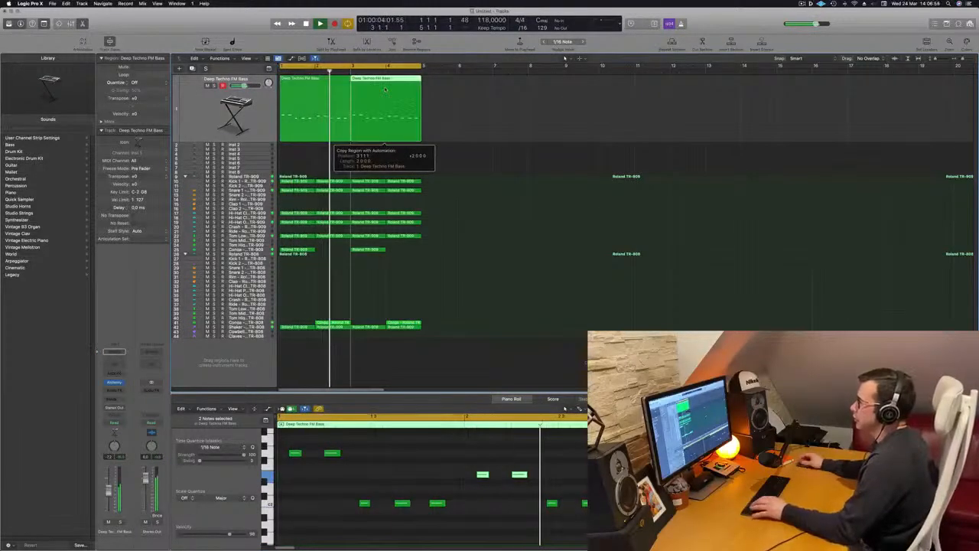
{"action": "key", "text": "super+Left"}
Try transposing all notes of both bass regions down one octave over the loop
{"action": "left_click", "coordinate": [253, 128]}
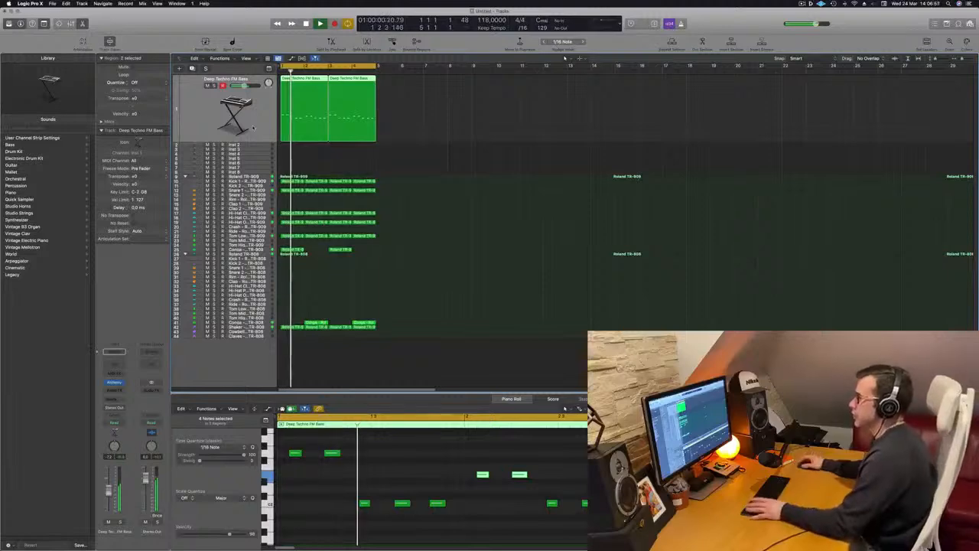
{"action": "left_click", "coordinate": [335, 473]}
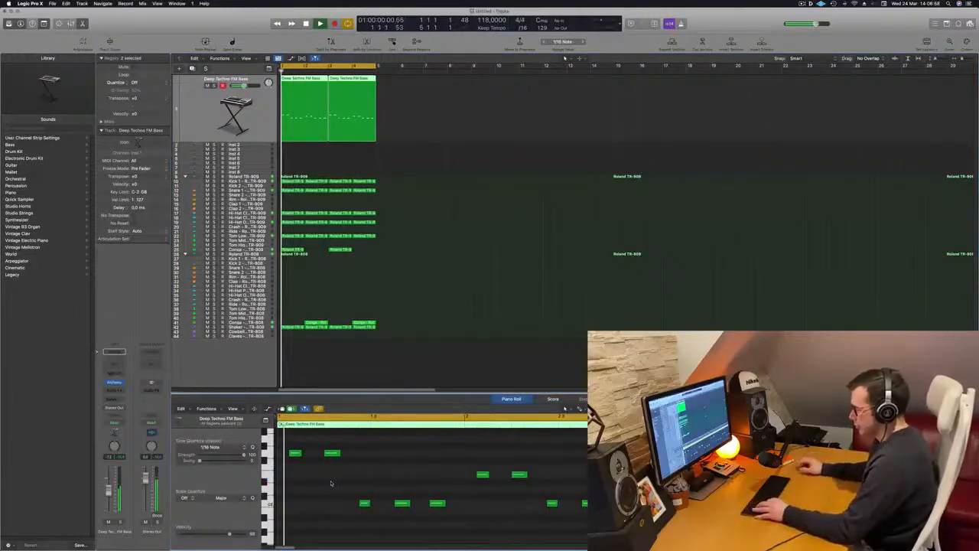
{"action": "key", "text": "super+a"}
{"action": "key", "text": "alt+shift+Down"}
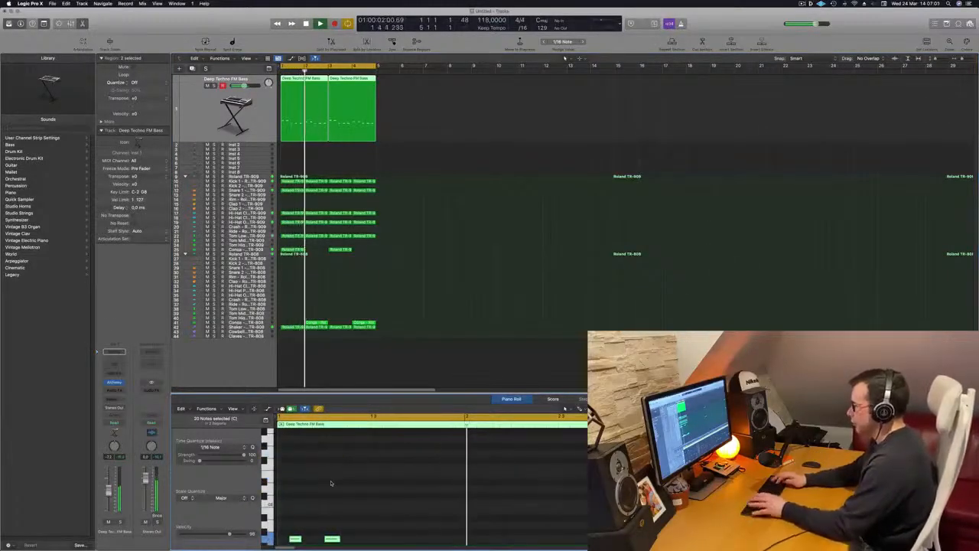
{"action": "key", "text": "Return"}
{"action": "scroll", "coordinate": [330, 482], "scroll_direction": "down", "scroll_amount": 4}
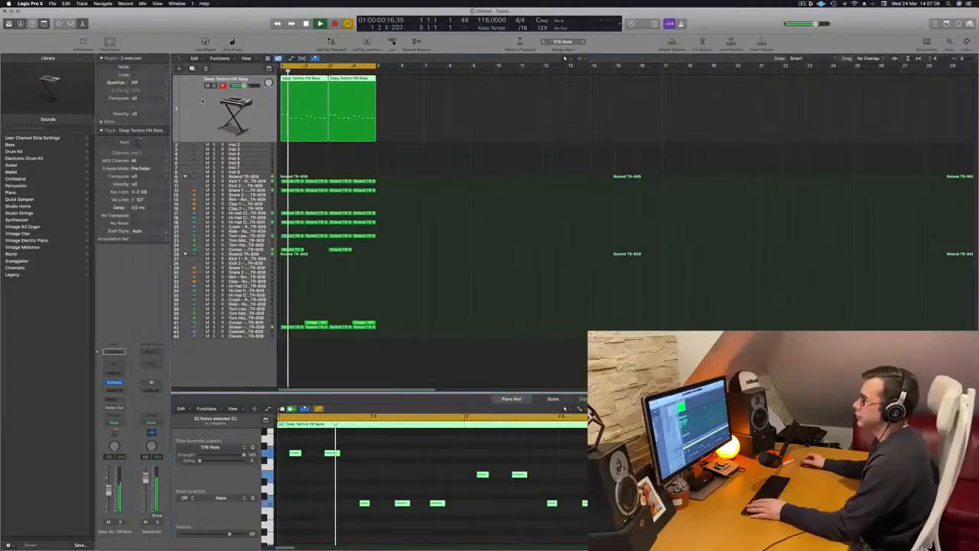
Add a send to Bus 6 on the Deep Techno FM Bass channel strip
{"action": "left_click", "coordinate": [107, 400]}
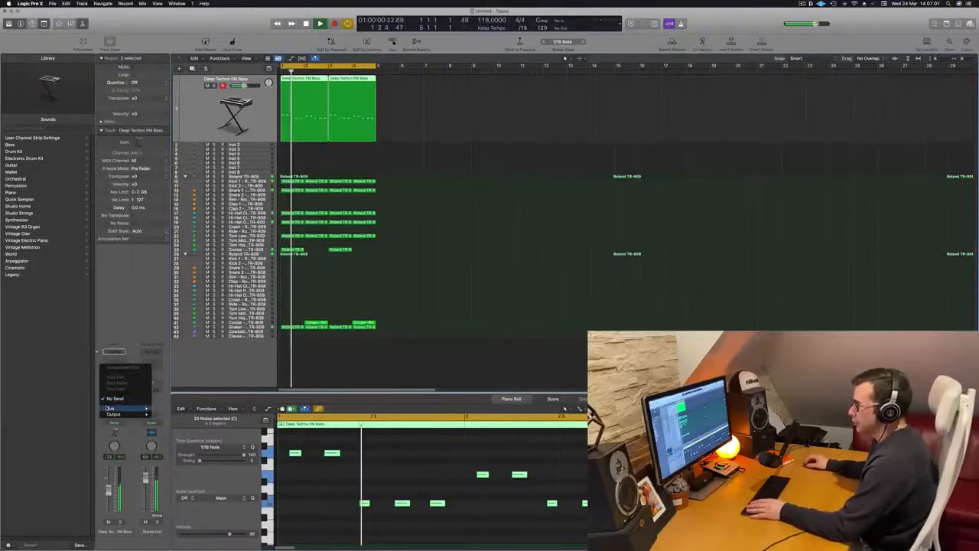
{"action": "mouse_move", "coordinate": [115, 407]}
{"action": "left_click", "coordinate": [190, 370]}
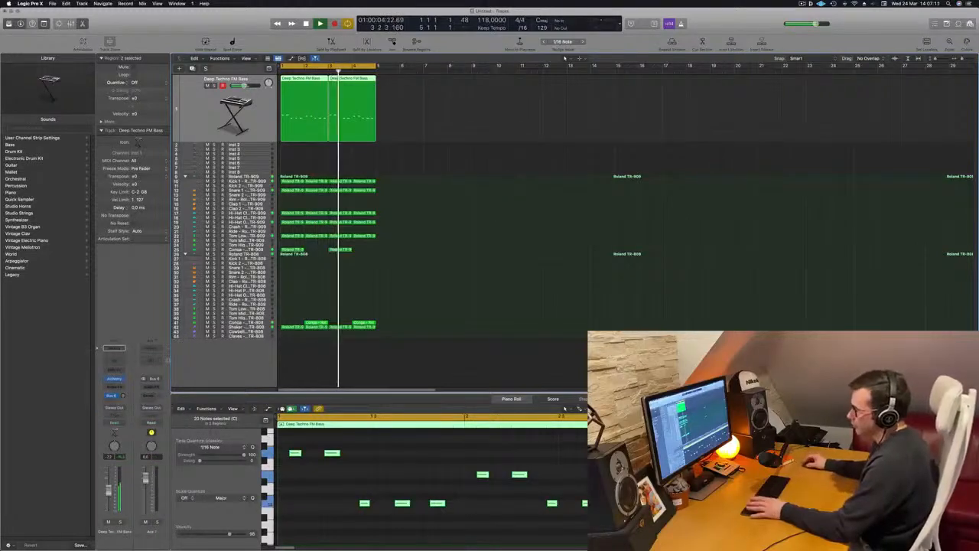
{"action": "key", "text": "Return"}
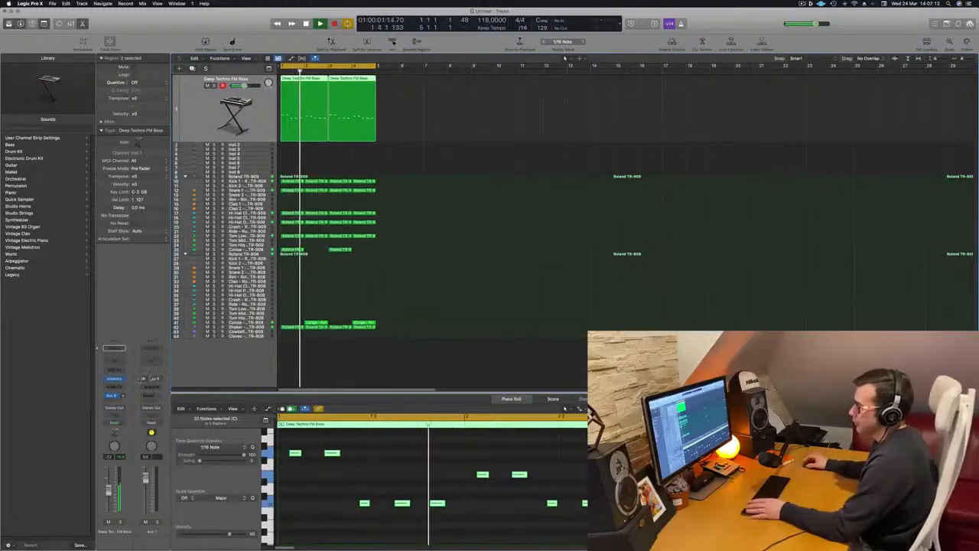
Insert the ChromaVerb reverb on the Aux 7 channel and raise the bass channel's Bus 6 send level
{"action": "left_click", "coordinate": [154, 387]}
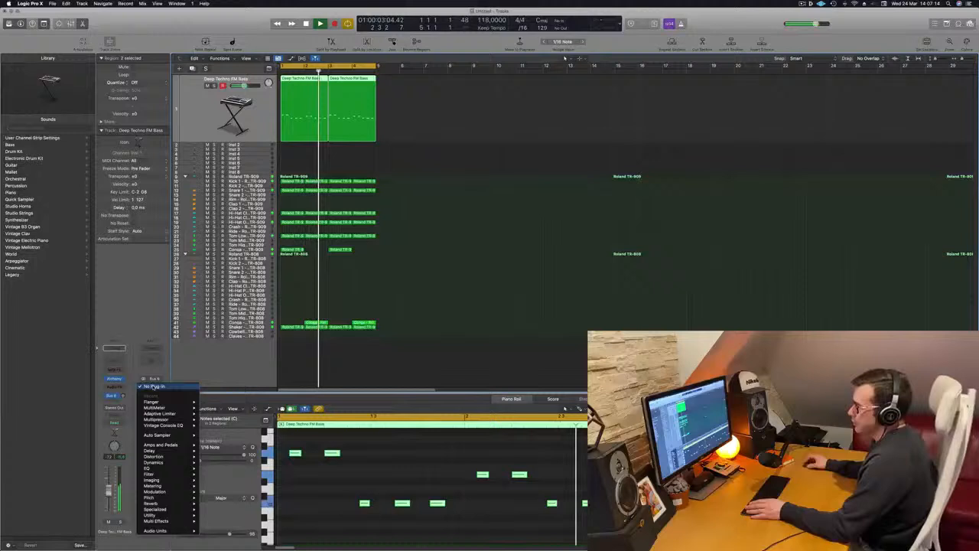
{"action": "left_click", "coordinate": [162, 300]}
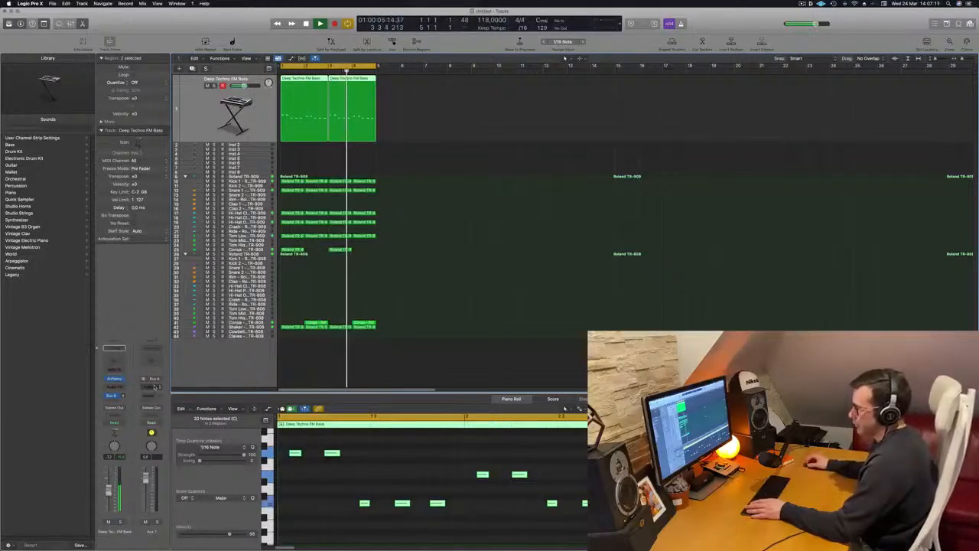
{"action": "left_click", "coordinate": [155, 387]}
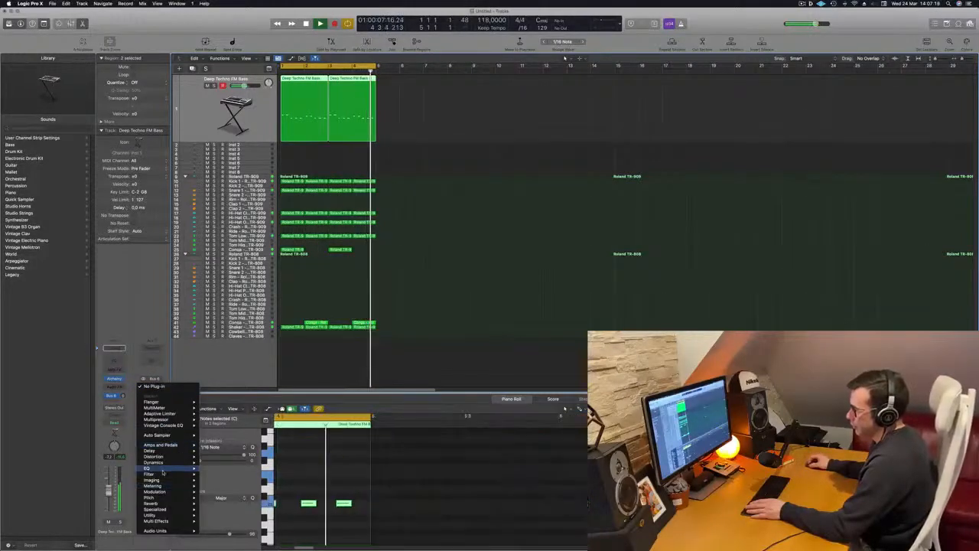
{"action": "mouse_move", "coordinate": [162, 470]}
{"action": "mouse_move", "coordinate": [165, 503]}
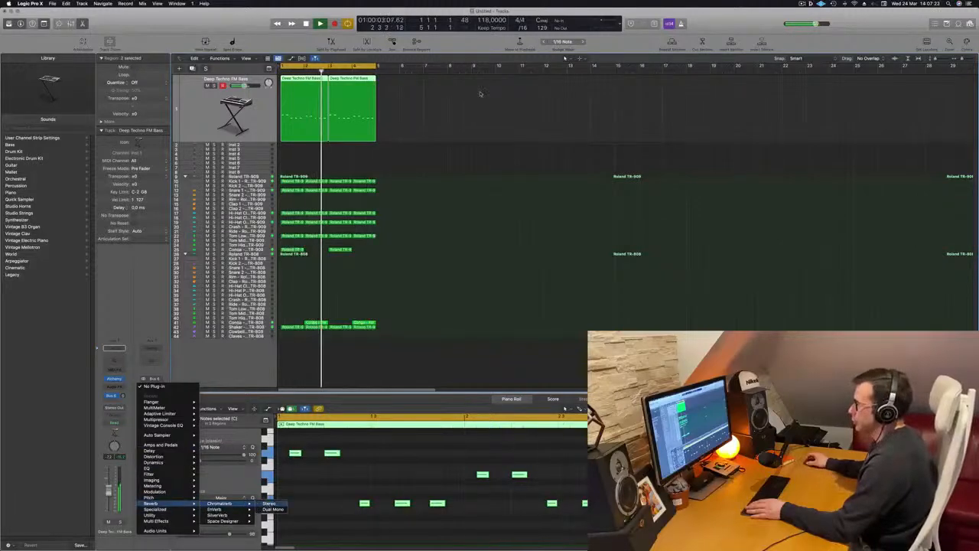
{"action": "left_click", "coordinate": [229, 503]}
{"action": "left_click_drag", "start_coordinate": [450, 89], "coordinate": [642, 97]}
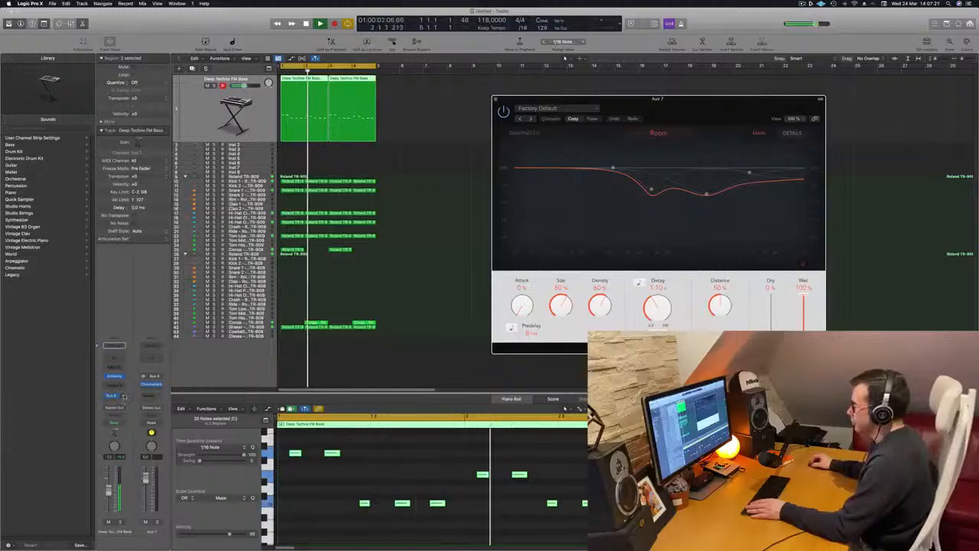
{"action": "left_click_drag", "start_coordinate": [123, 396], "coordinate": [122, 381]}
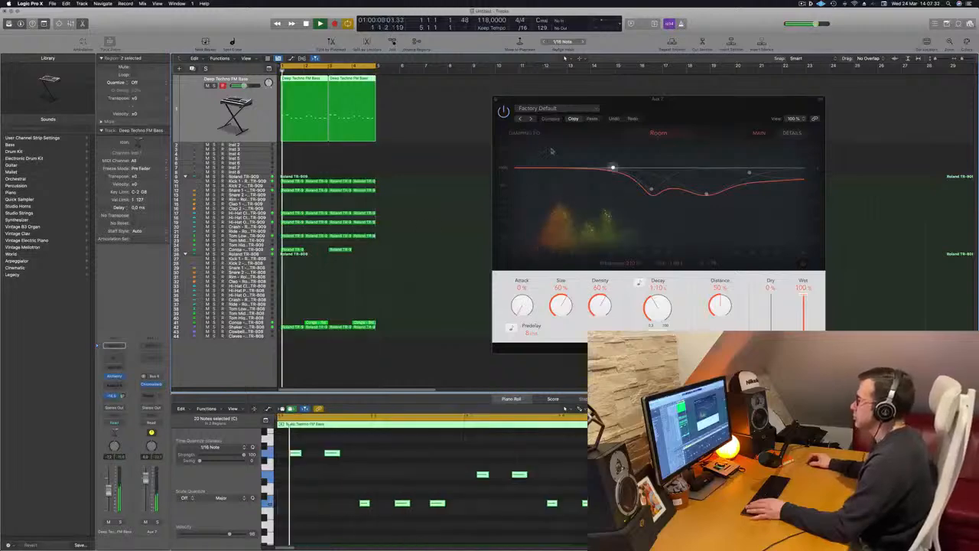
Audition ChromaVerb presets in order over the loop, from the ambiences and chambers through Spherical, Weird Space and Wobbling to Big Wave
{"action": "left_click_drag", "start_coordinate": [694, 101], "coordinate": [629, 144]}
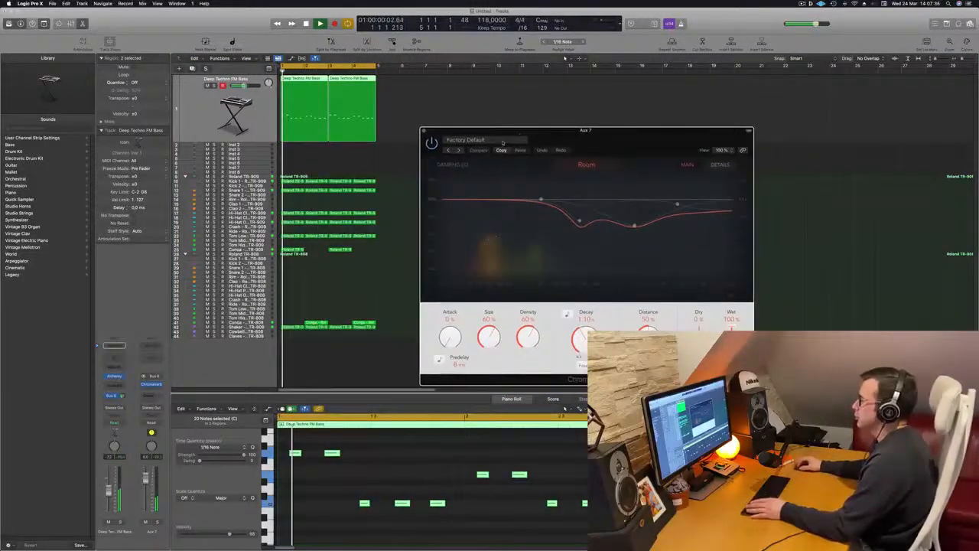
{"action": "left_click", "coordinate": [458, 151]}
{"action": "left_click", "coordinate": [458, 151]}
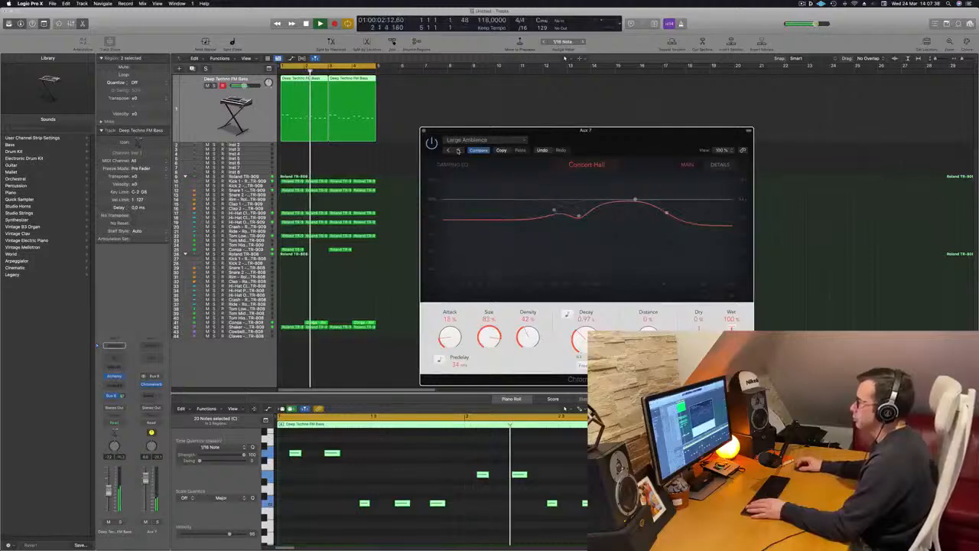
{"action": "left_click", "coordinate": [458, 151]}
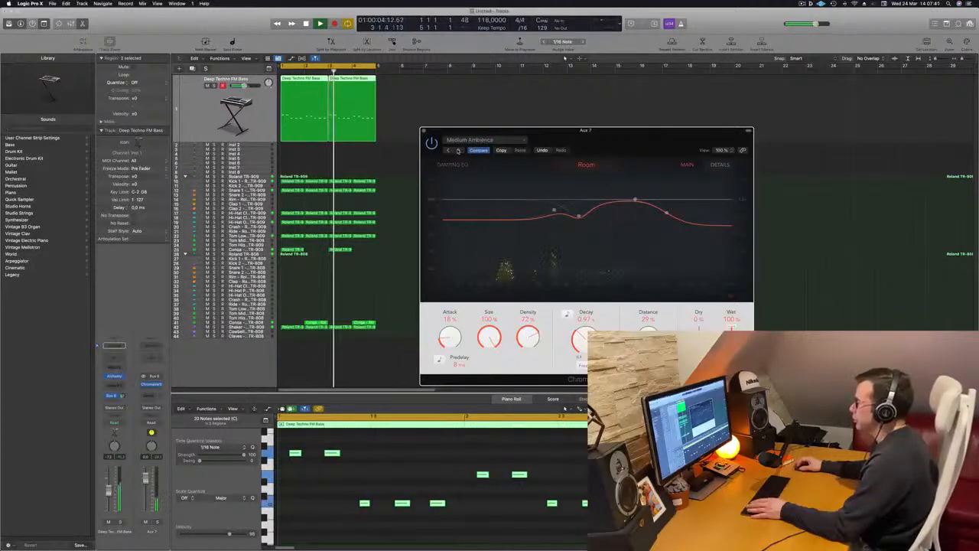
{"action": "left_click", "coordinate": [458, 151]}
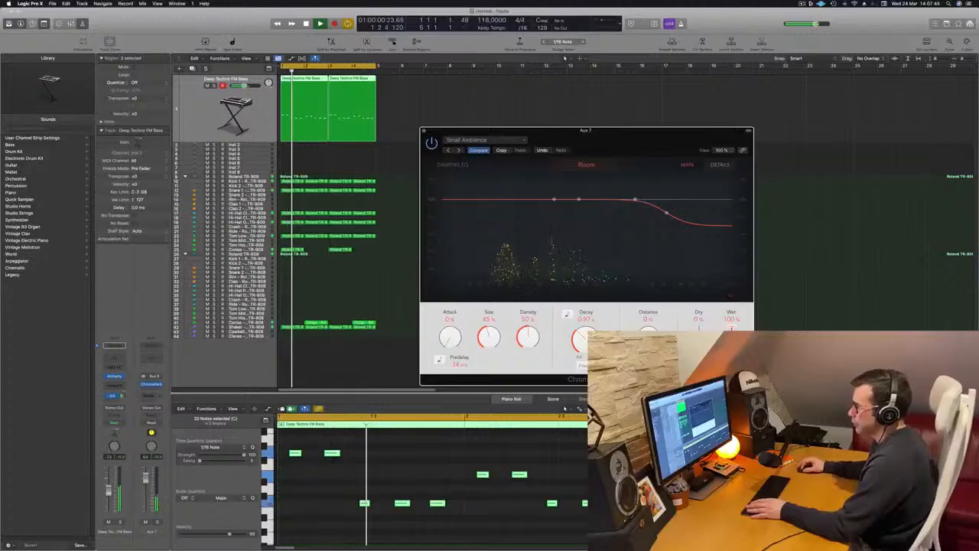
{"action": "left_click", "coordinate": [458, 151]}
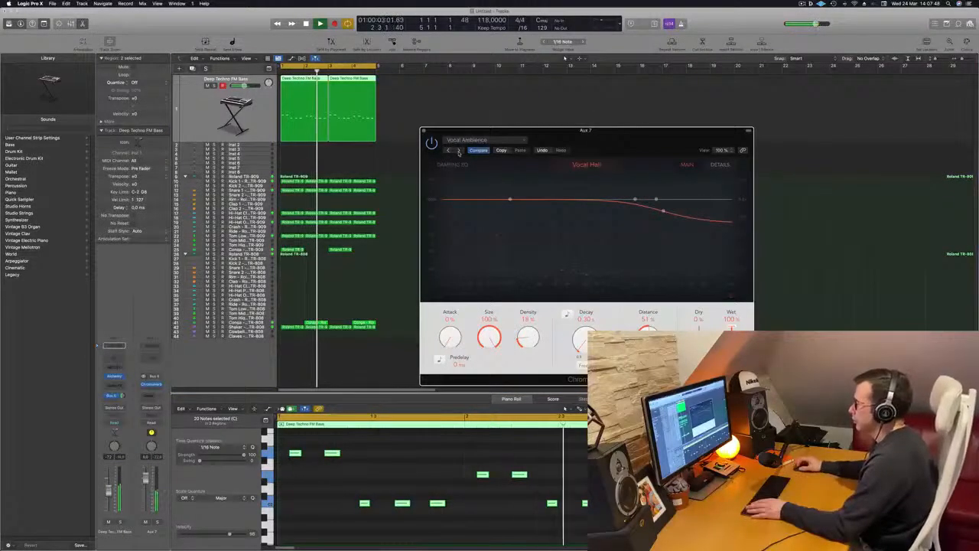
{"action": "left_click", "coordinate": [458, 151]}
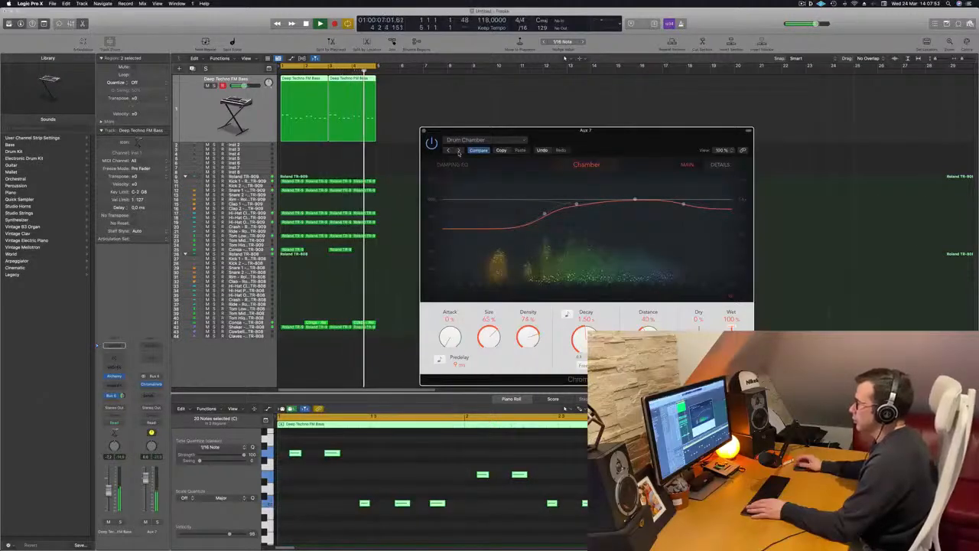
{"action": "left_click", "coordinate": [458, 151]}
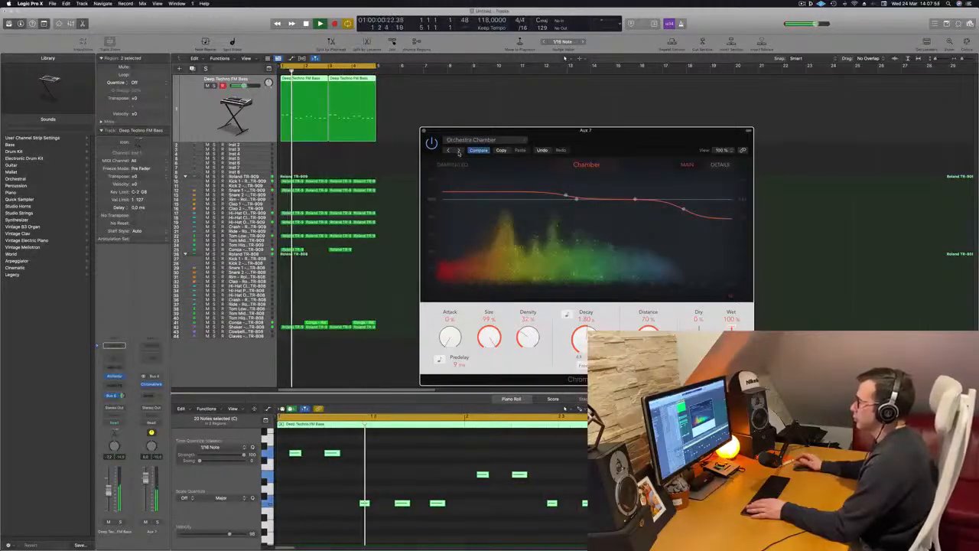
{"action": "left_click", "coordinate": [459, 151]}
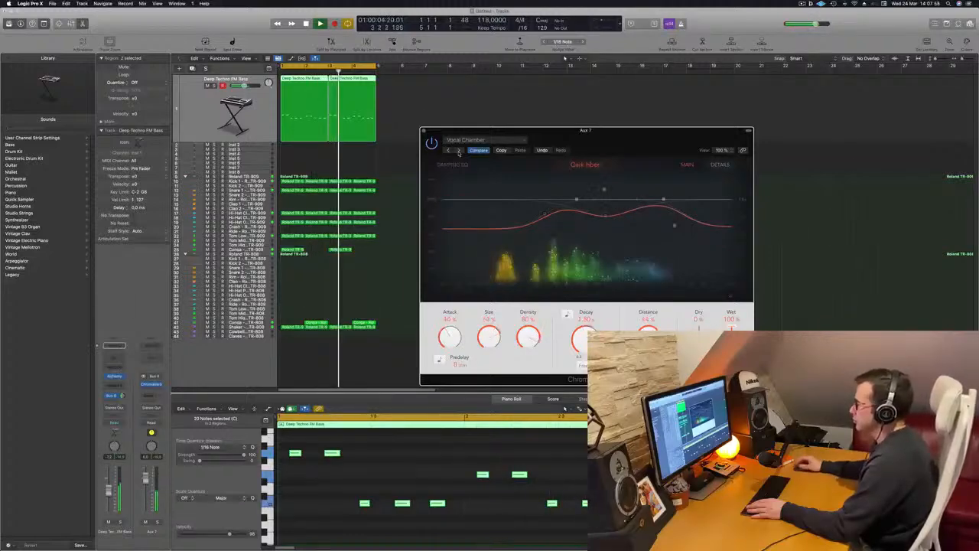
{"action": "left_click", "coordinate": [458, 151]}
{"action": "left_click", "coordinate": [458, 151]}
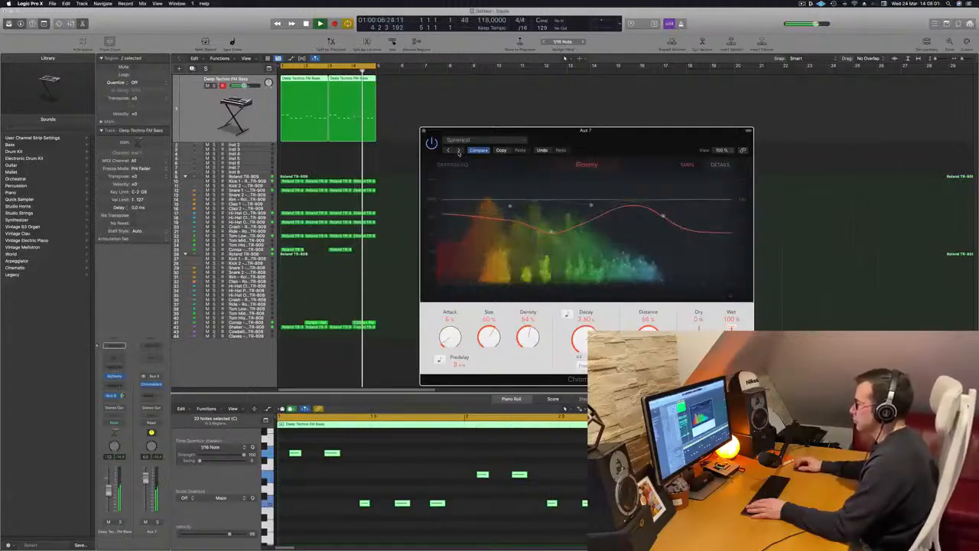
{"action": "left_click", "coordinate": [459, 150]}
{"action": "left_click", "coordinate": [458, 151]}
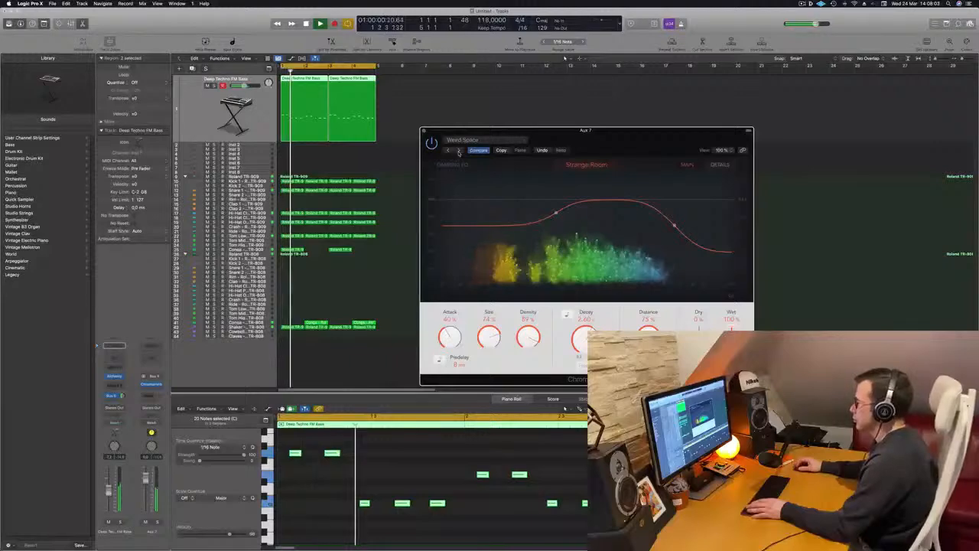
{"action": "left_click", "coordinate": [458, 151]}
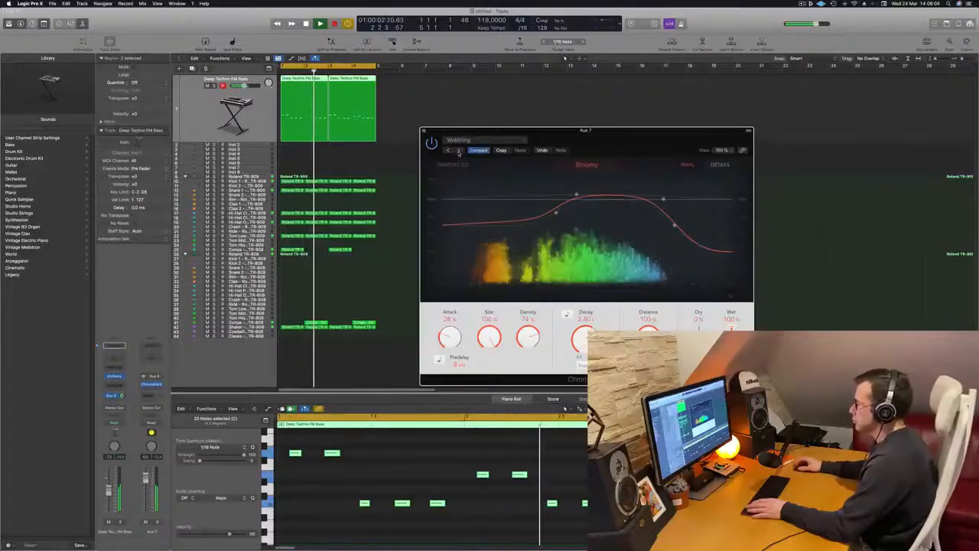
{"action": "left_click", "coordinate": [458, 151]}
{"action": "left_click", "coordinate": [458, 151]}
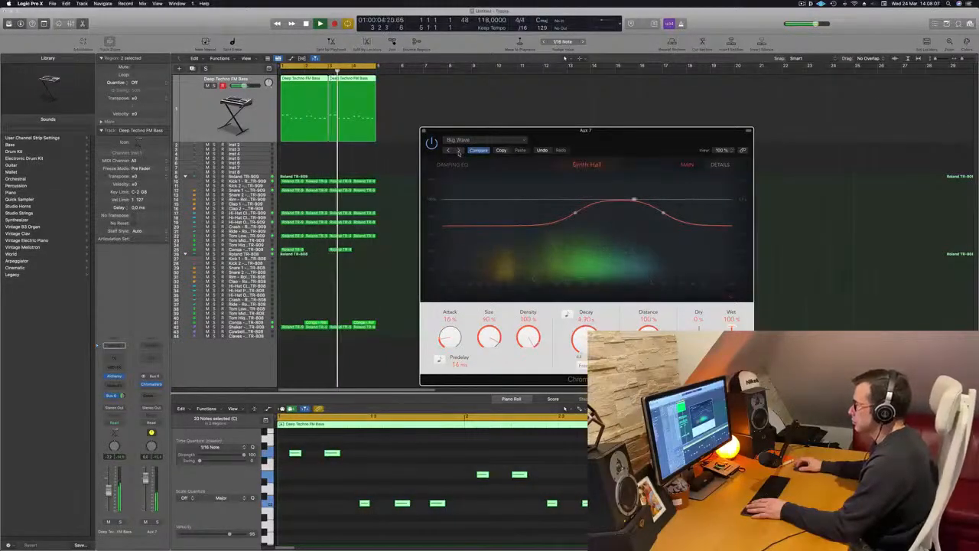
Load the 16th Sequencer Slapback preset from ChromaVerb's Synth Reverbs category
{"action": "left_click", "coordinate": [495, 140]}
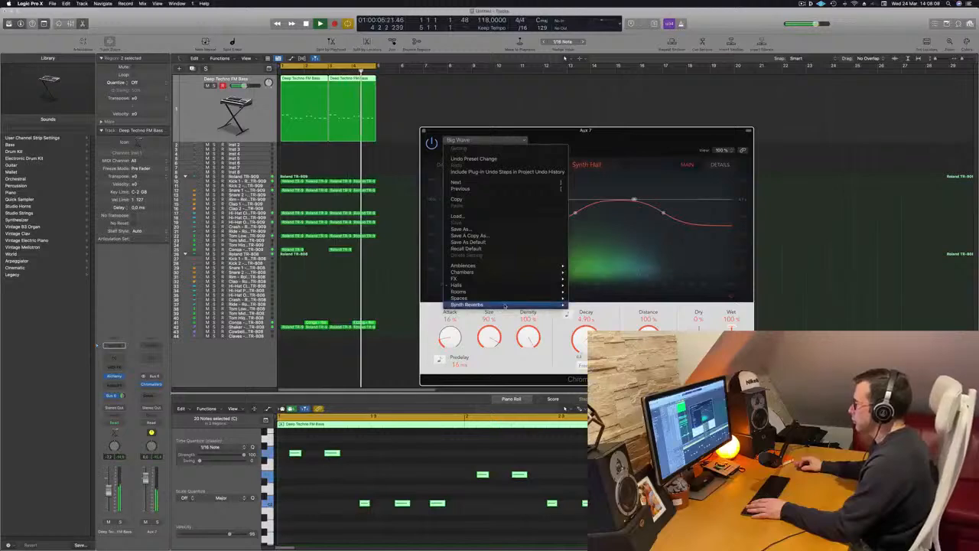
{"action": "mouse_move", "coordinate": [505, 306]}
{"action": "left_click", "coordinate": [601, 305]}
{"action": "left_click_drag", "start_coordinate": [629, 137], "coordinate": [646, 156]}
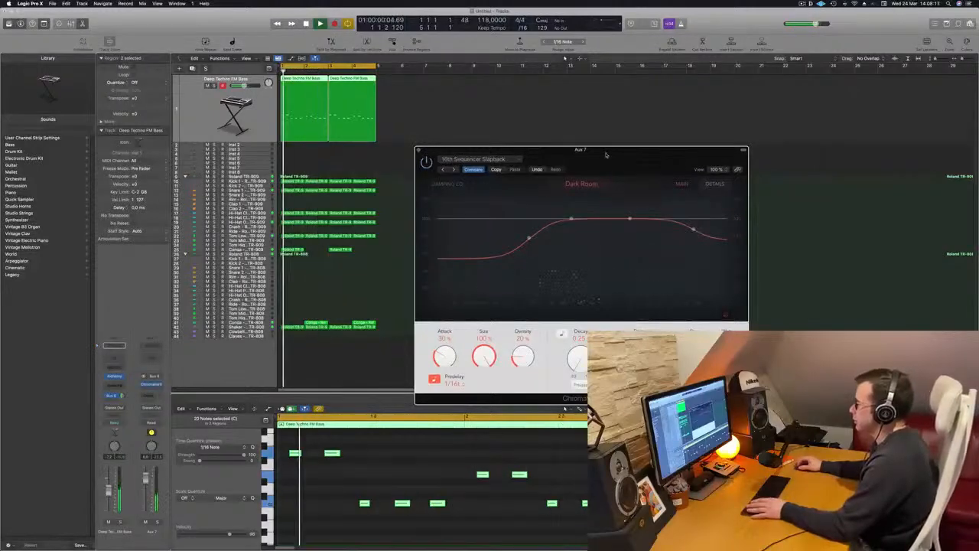
{"action": "left_click_drag", "start_coordinate": [605, 154], "coordinate": [636, 148]}
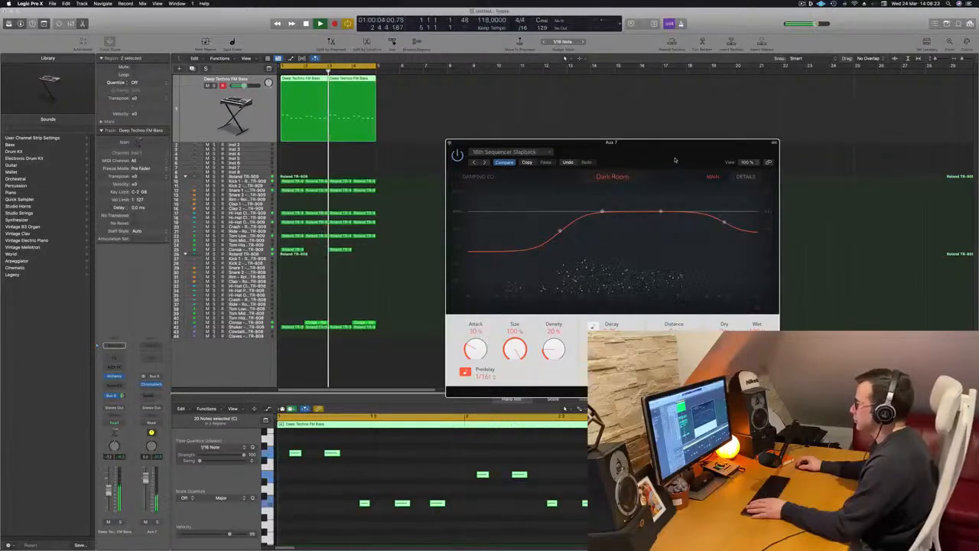
Check ChromaVerb's detail settings and close the plug-in window, stopping the loop playback
{"action": "left_click", "coordinate": [746, 176]}
{"action": "left_click", "coordinate": [713, 177]}
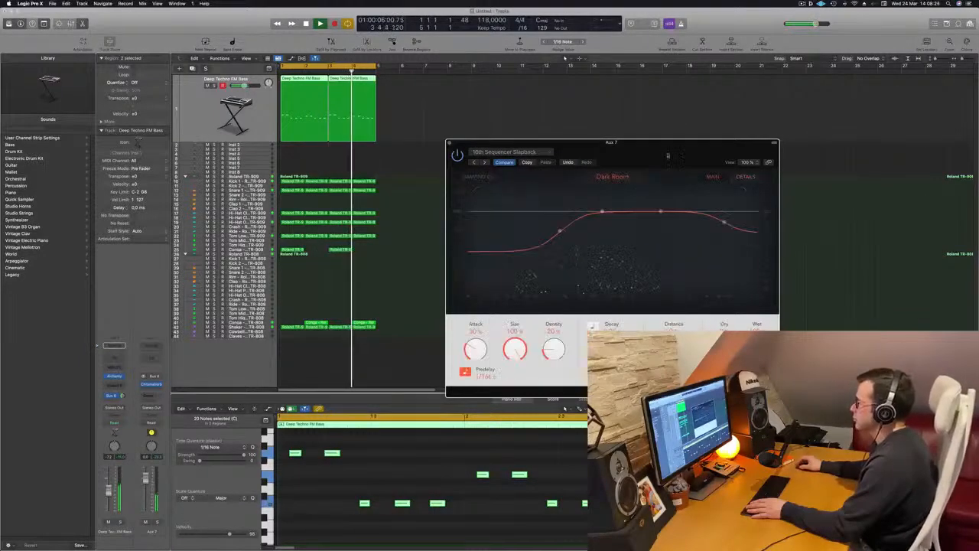
{"action": "left_click_drag", "start_coordinate": [644, 158], "coordinate": [621, 156]}
{"action": "left_click", "coordinate": [426, 139]}
{"action": "key", "text": "space"}
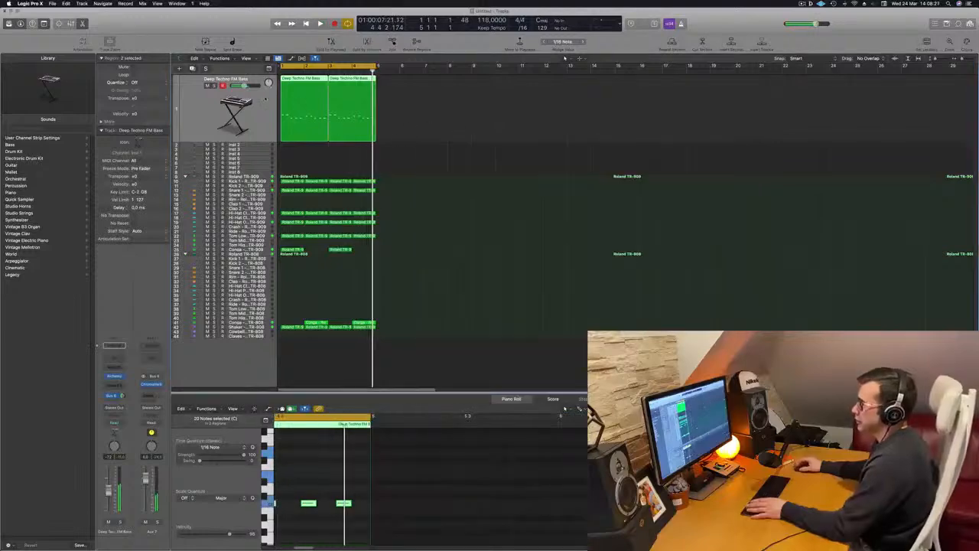
Add a Bus 8 send to the Deep Techno FM Bass channel and audition the channel's sends over the loop
{"action": "left_click", "coordinate": [112, 396]}
{"action": "mouse_move", "coordinate": [112, 410]}
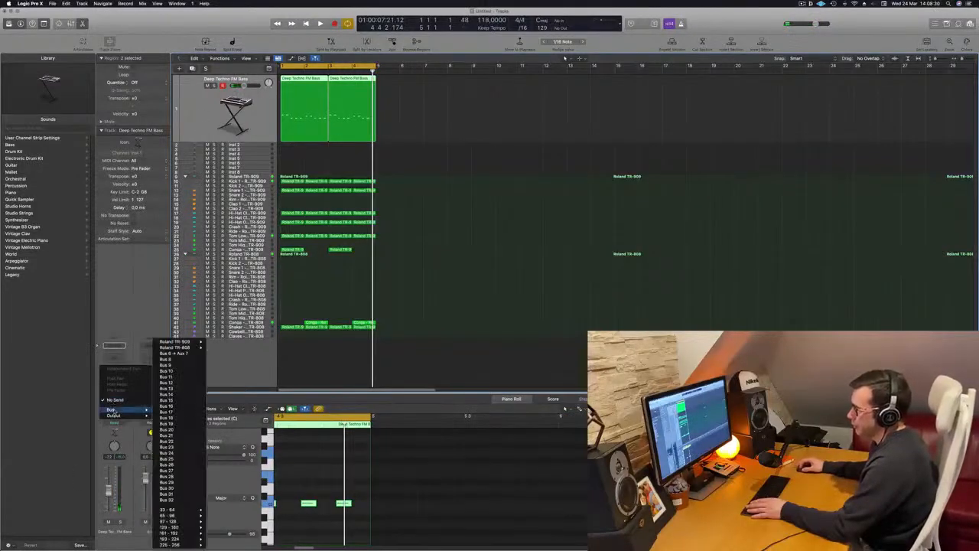
{"action": "left_click", "coordinate": [189, 359]}
{"action": "key", "text": "space"}
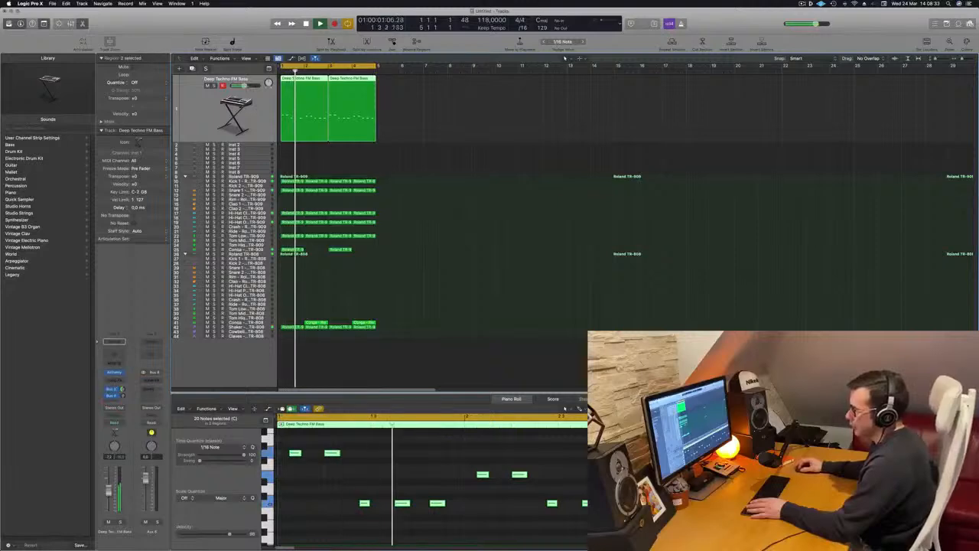
{"action": "left_click", "coordinate": [112, 389]}
{"action": "left_click", "coordinate": [149, 372]}
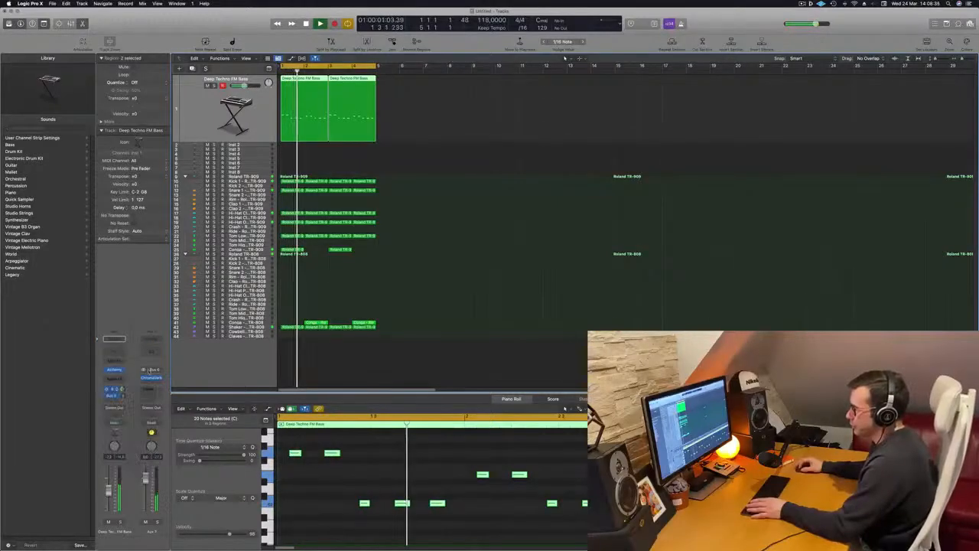
{"action": "key", "text": "space"}
{"action": "key", "text": "space"}
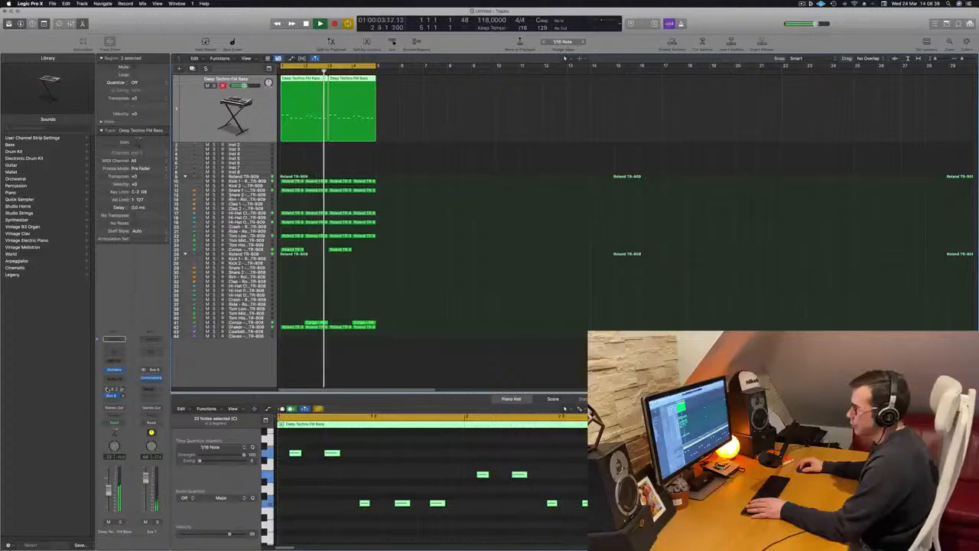
{"action": "key", "text": "space"}
{"action": "key", "text": "space"}
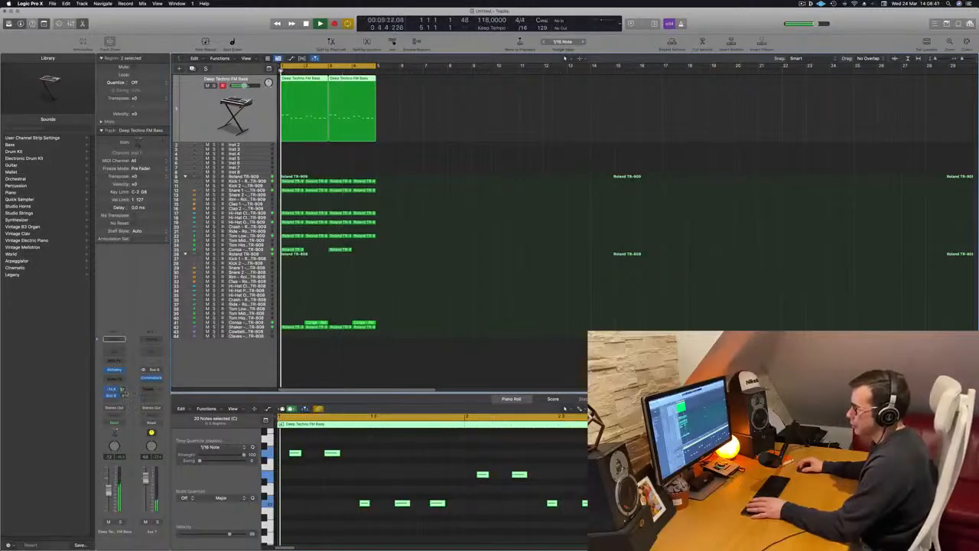
Insert the ChromaVerb reverb on the Aux 8 channel fed by the bass channel's Bus 8 send
{"action": "left_click", "coordinate": [112, 397]}
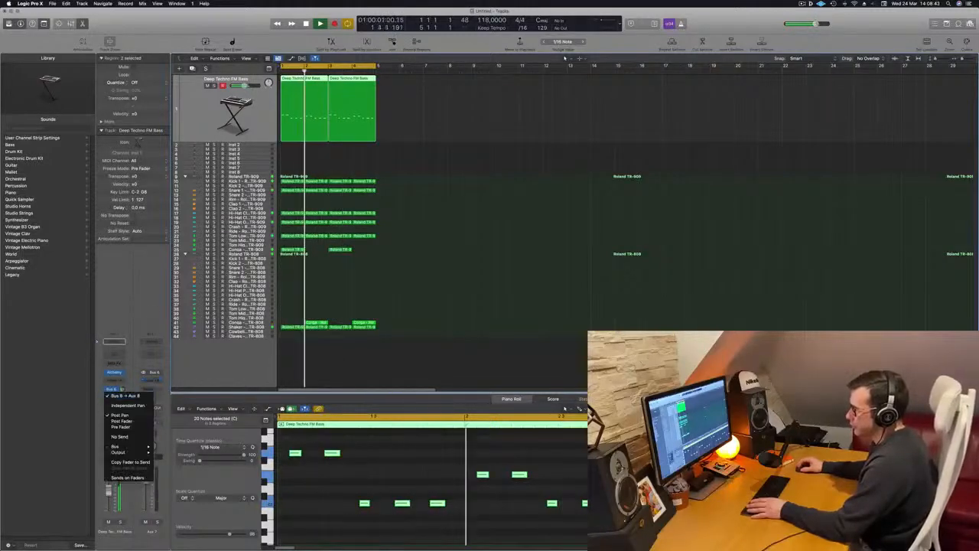
{"action": "left_click", "coordinate": [113, 396]}
{"action": "left_click", "coordinate": [152, 380]}
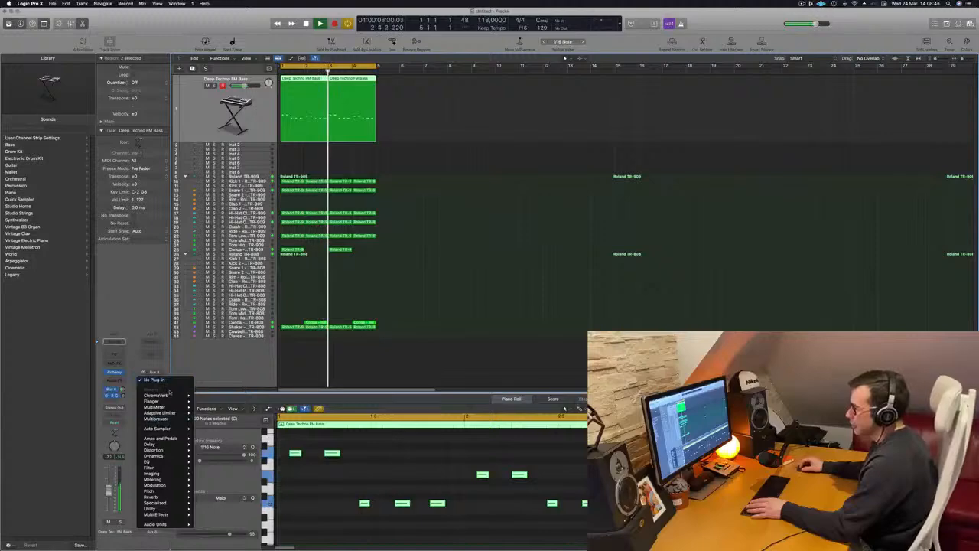
{"action": "left_click", "coordinate": [208, 395]}
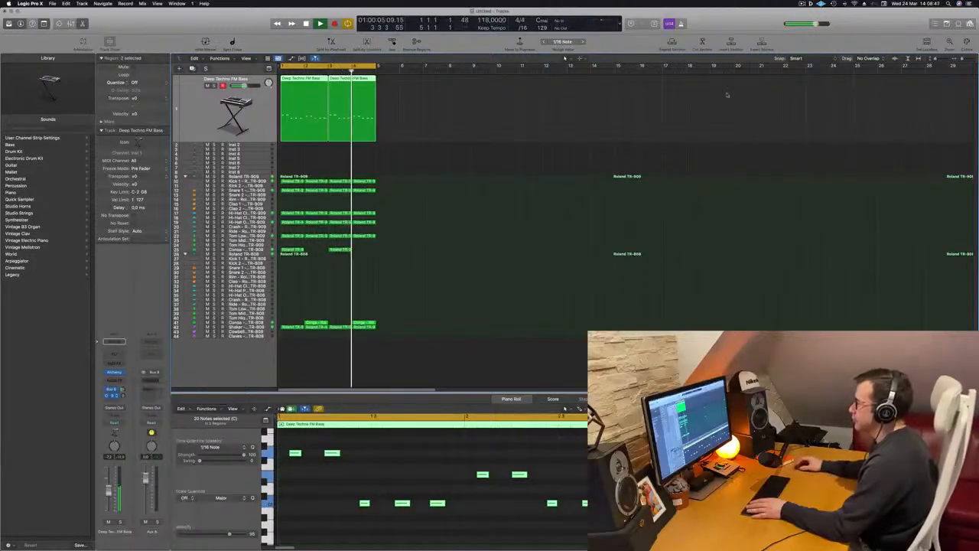
Load ChromaVerb's Big Synth Hall preset from the Synth Reverbs category on Aux 8
{"action": "left_click", "coordinate": [365, 102]}
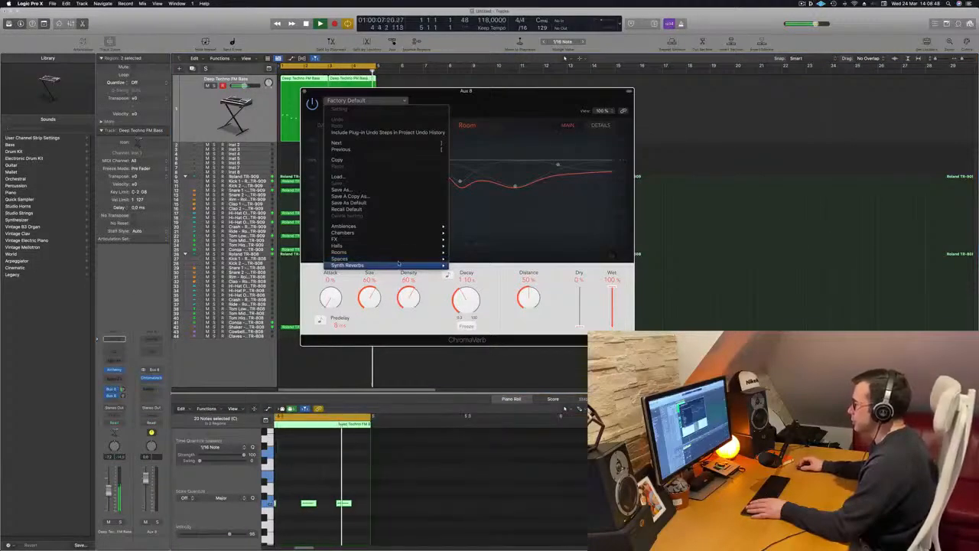
{"action": "mouse_move", "coordinate": [398, 265]}
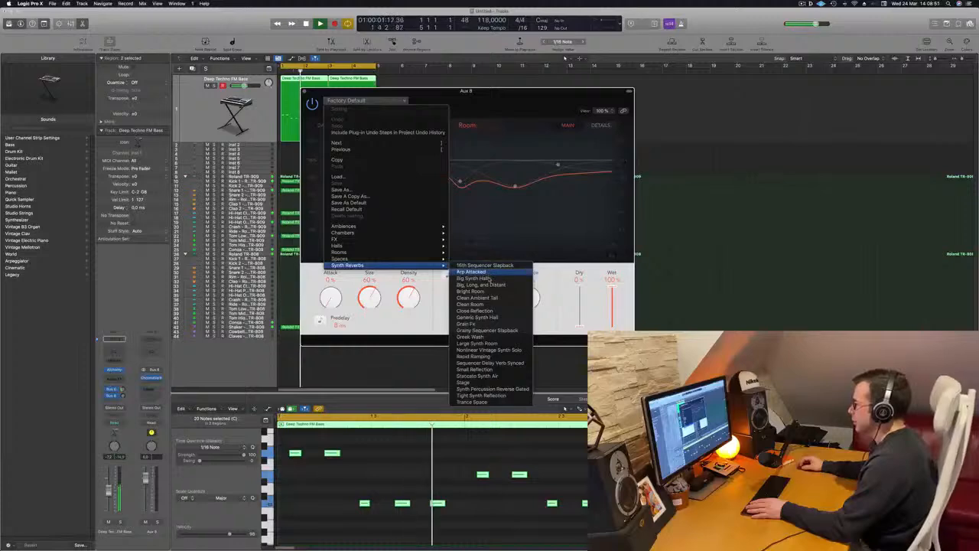
{"action": "left_click", "coordinate": [478, 275]}
{"action": "left_click_drag", "start_coordinate": [548, 108], "coordinate": [645, 117]}
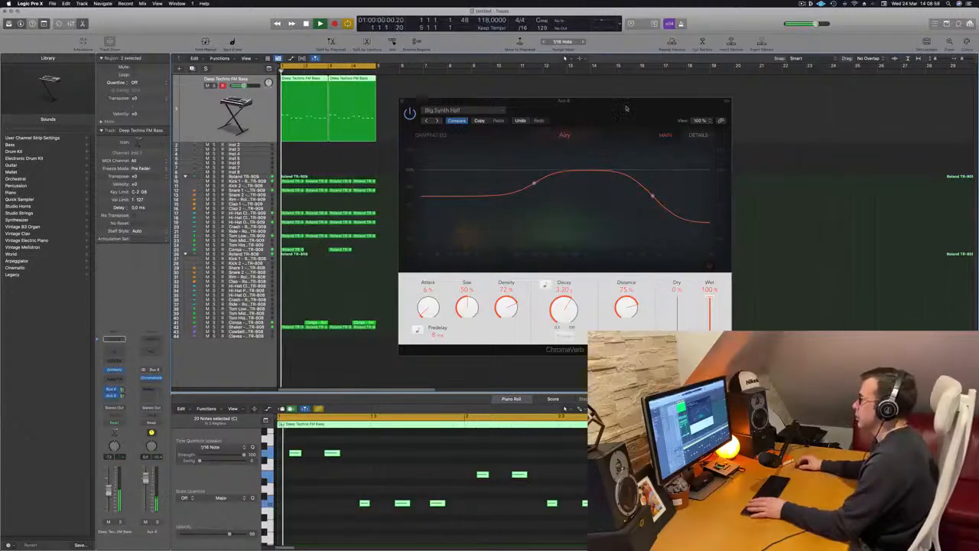
{"action": "left_click_drag", "start_coordinate": [626, 108], "coordinate": [604, 122]}
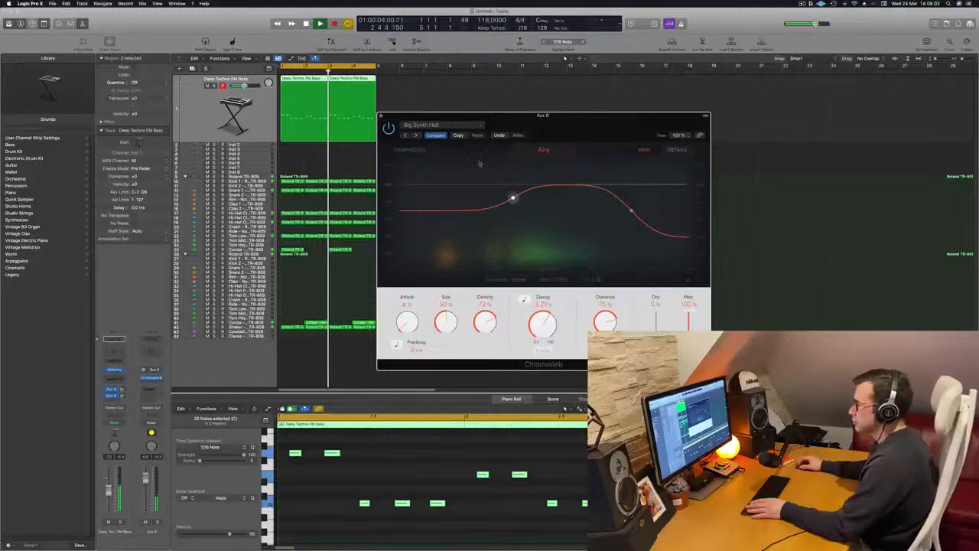
Compare the Big, Long, and Distant and Bright Room presets, return to Big Synth Hall, and adjust the bass channel's Bus 8 send level
{"action": "left_click", "coordinate": [417, 135]}
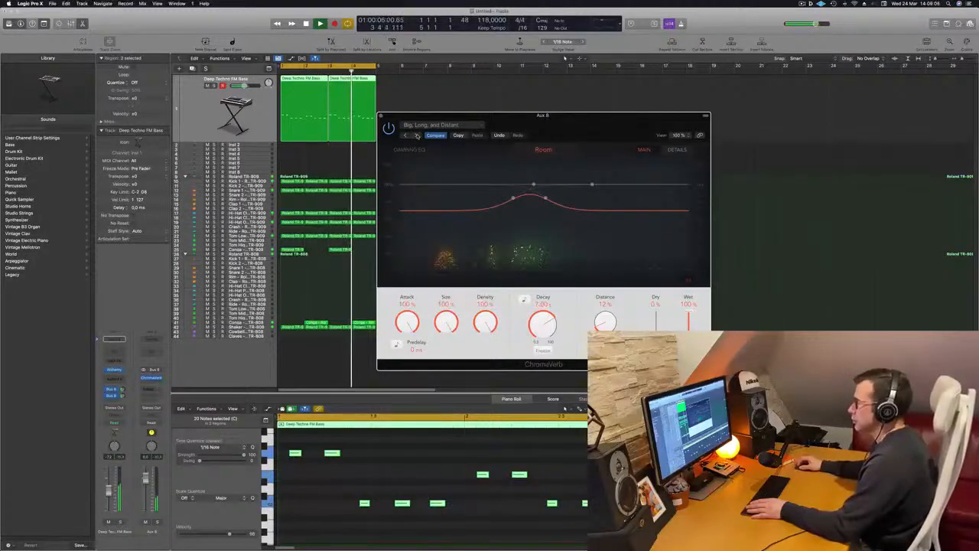
{"action": "left_click", "coordinate": [416, 136]}
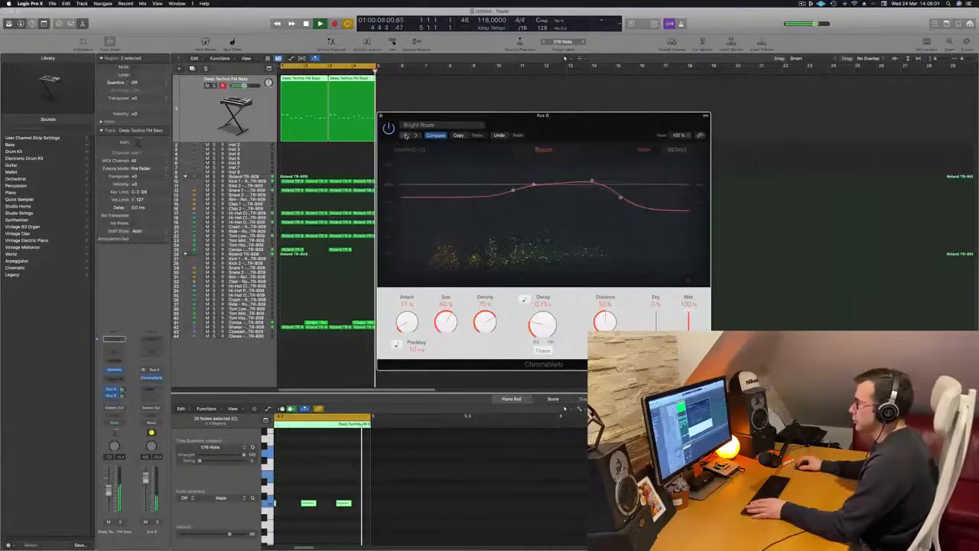
{"action": "left_click", "coordinate": [417, 135]}
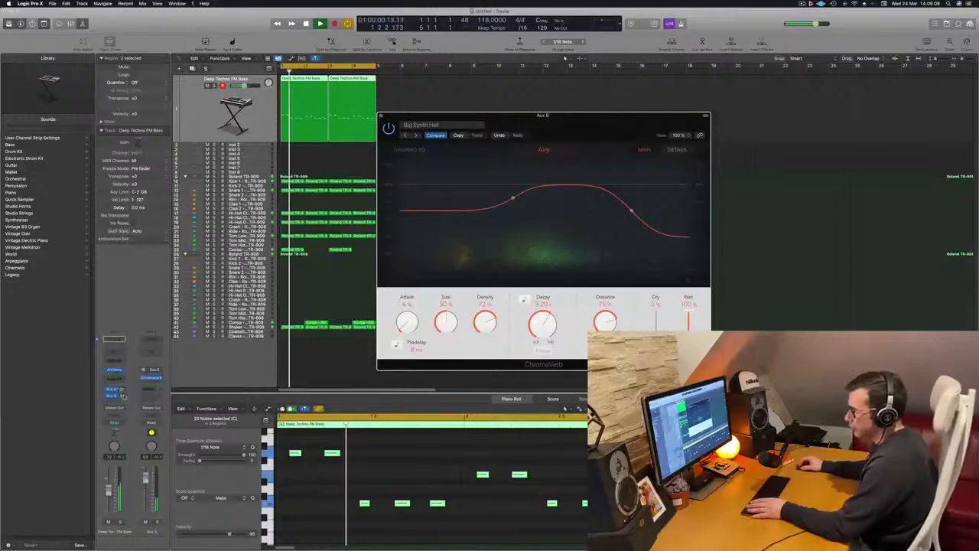
{"action": "left_click_drag", "start_coordinate": [123, 395], "coordinate": [123, 396]}
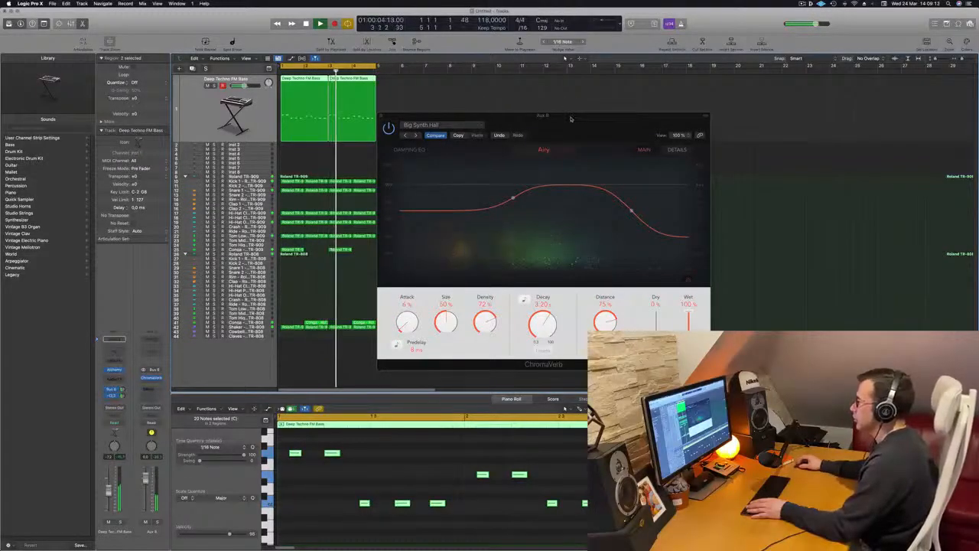
{"action": "left_click_drag", "start_coordinate": [571, 119], "coordinate": [546, 117]}
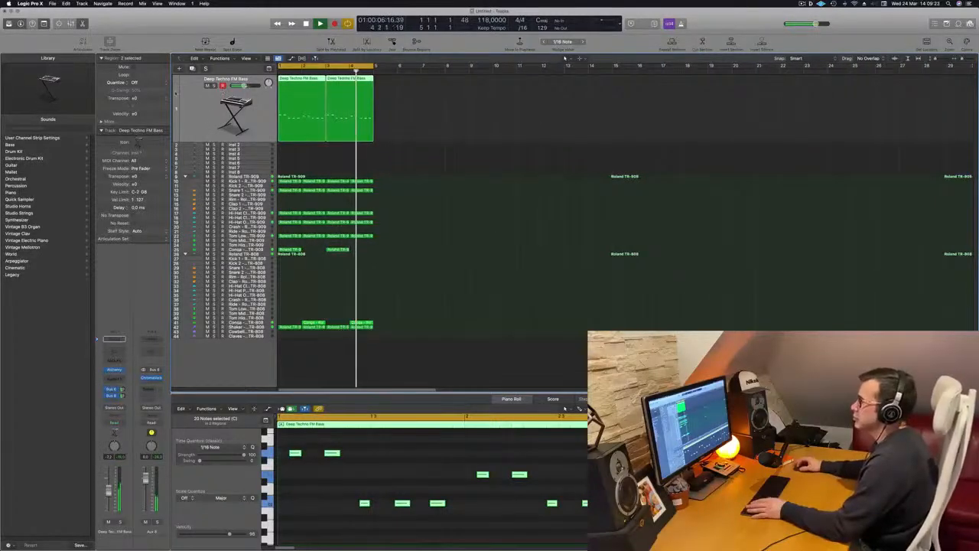
Duplicate the Deep Techno FM Bass track and copy the first two-bar bass region onto the new track
{"action": "left_click", "coordinate": [192, 68]}
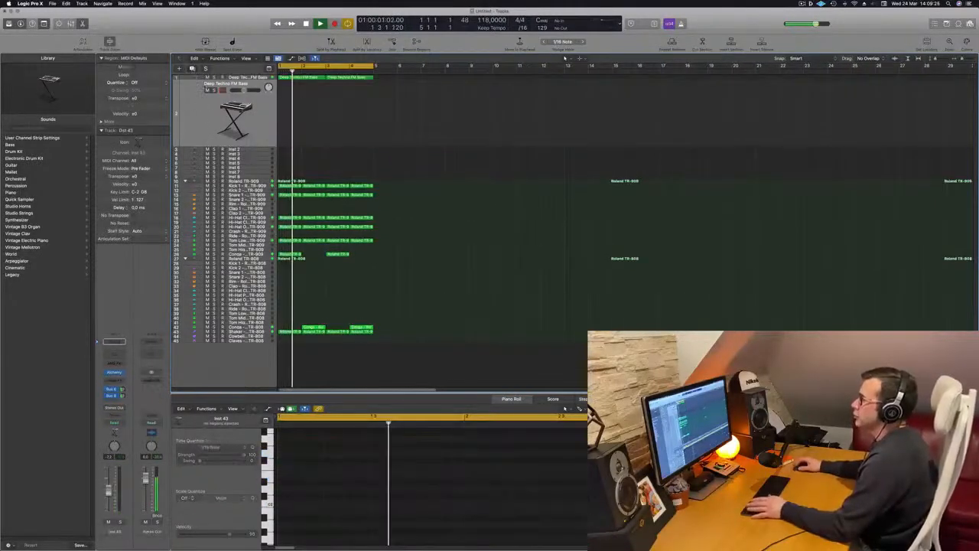
{"action": "key", "text": "space"}
{"action": "left_click", "coordinate": [302, 79]}
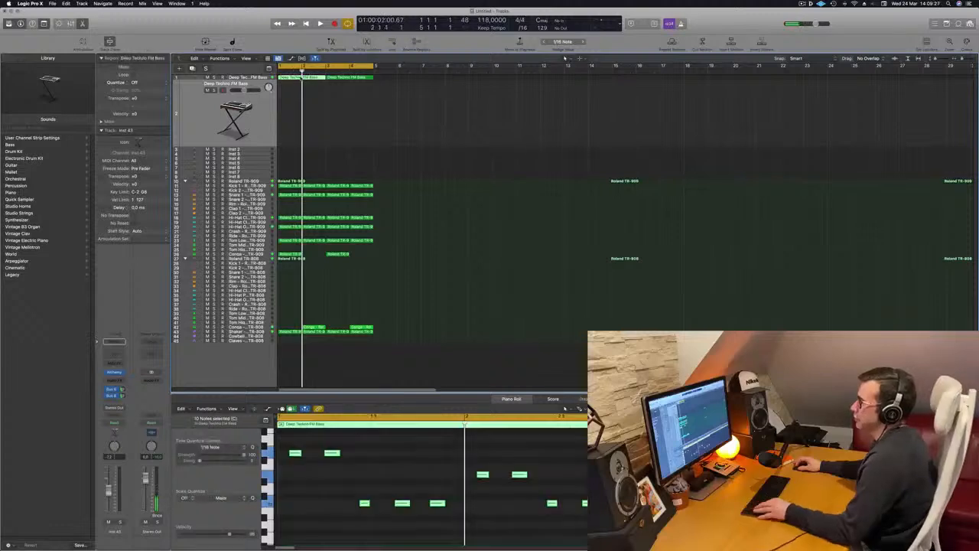
{"action": "left_click_drag", "start_coordinate": [302, 79], "coordinate": [302, 122]}
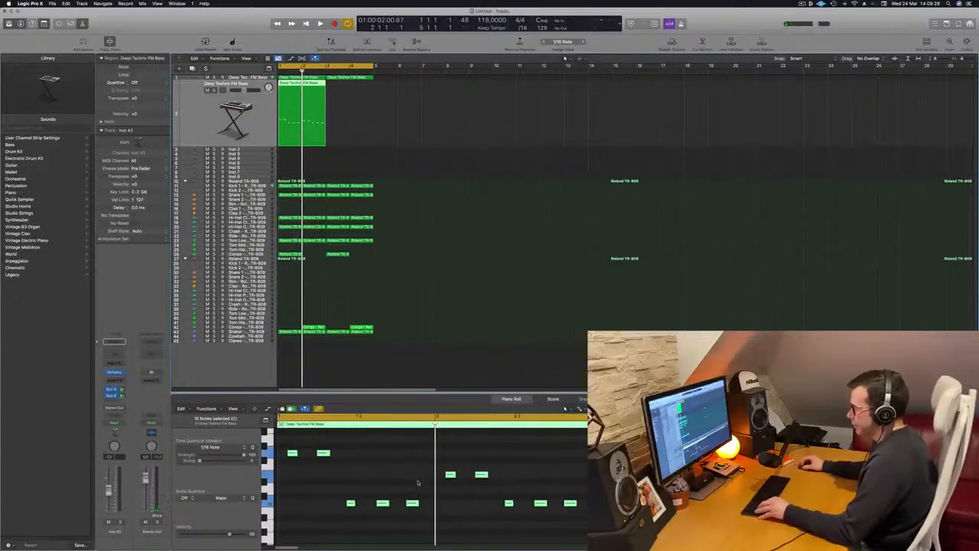
Stack three notes of different pitches at the start of the copied region as a chord and delete its remaining notes
{"action": "left_click_drag", "start_coordinate": [447, 476], "coordinate": [281, 454]}
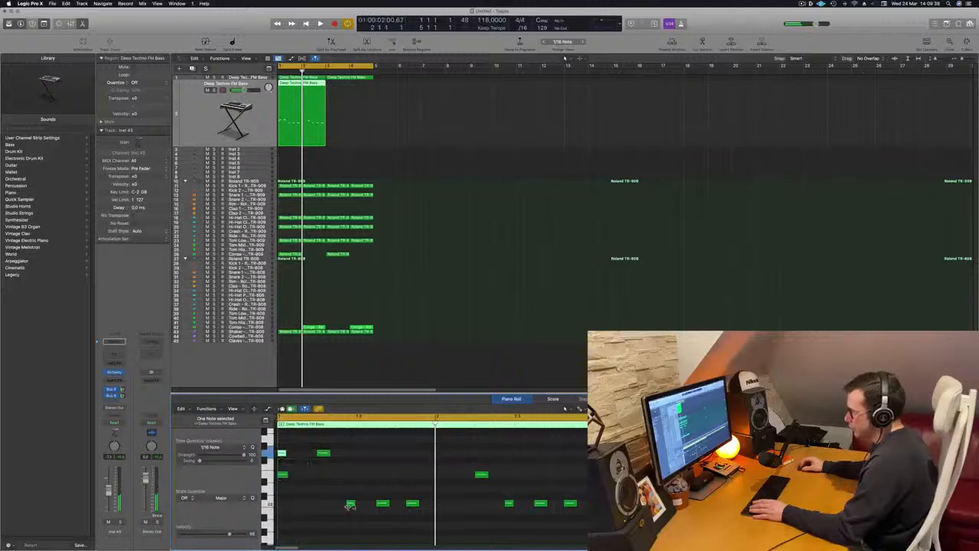
{"action": "left_click_drag", "start_coordinate": [351, 504], "coordinate": [284, 505]}
{"action": "left_click_drag", "start_coordinate": [313, 447], "coordinate": [604, 526]}
{"action": "key", "text": "Delete"}
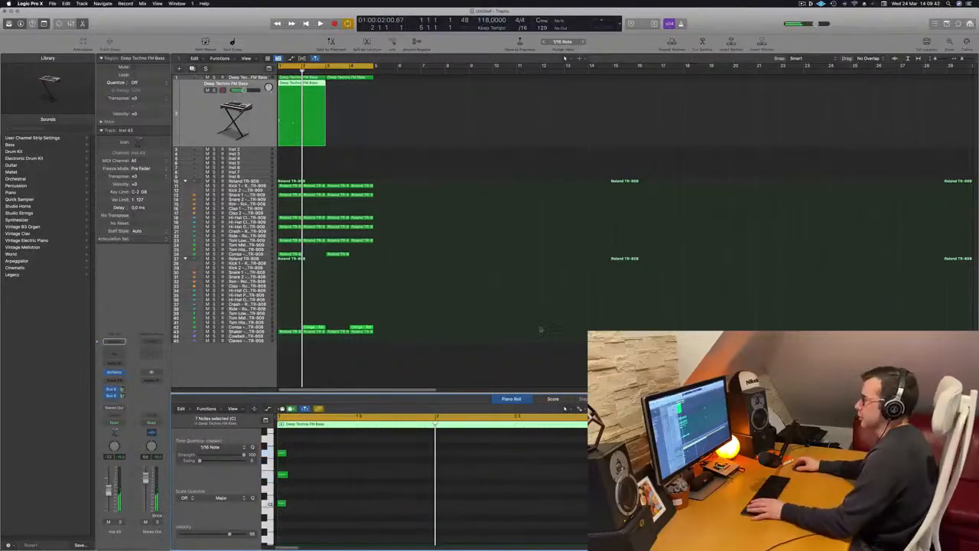
Play the chord from the beginning and lengthen its three notes to one bar
{"action": "key", "text": "Return"}
{"action": "key", "text": "space"}
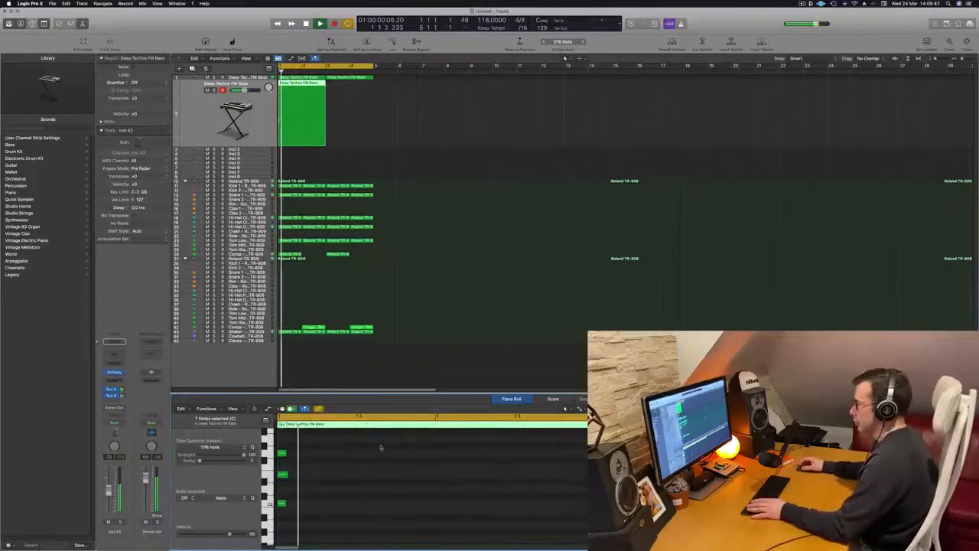
{"action": "key", "text": "space"}
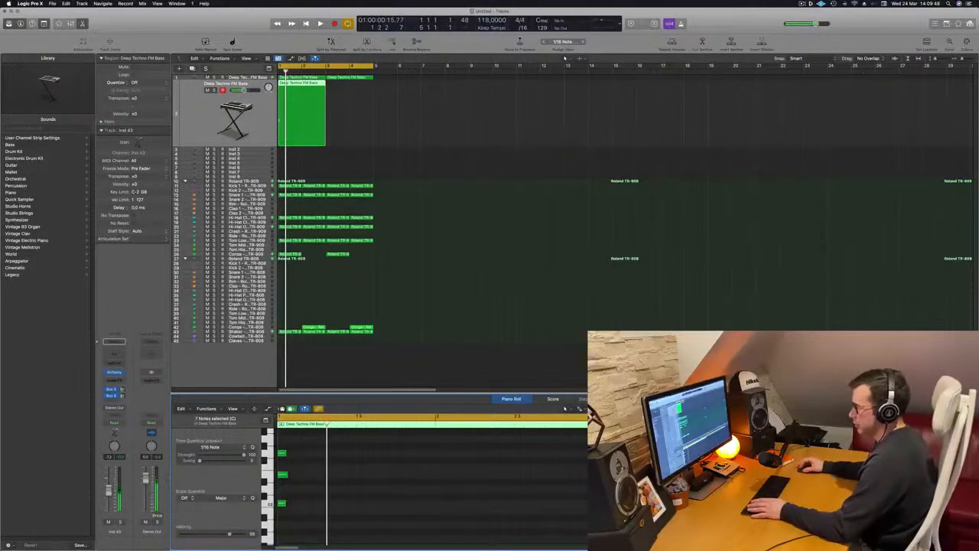
{"action": "key", "text": "space"}
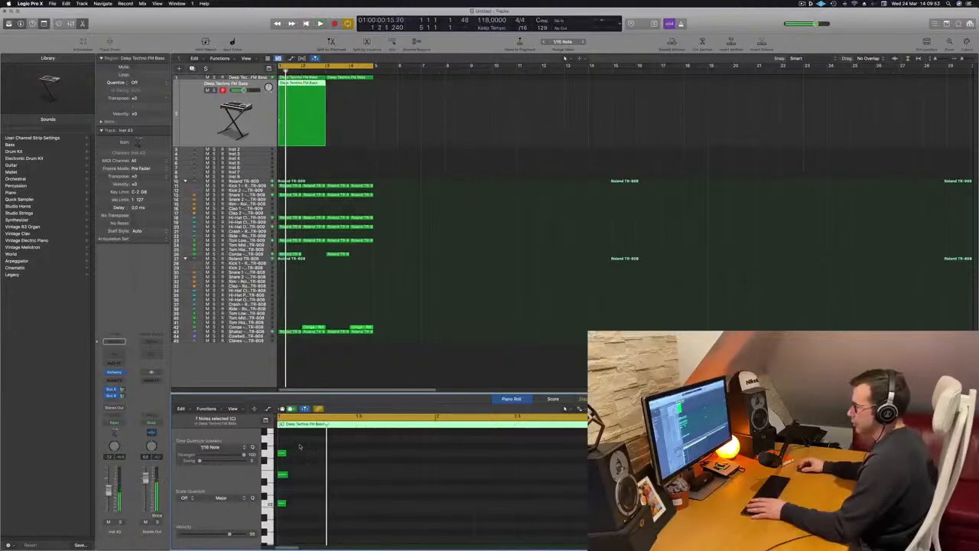
{"action": "left_click_drag", "start_coordinate": [284, 508], "coordinate": [433, 508]}
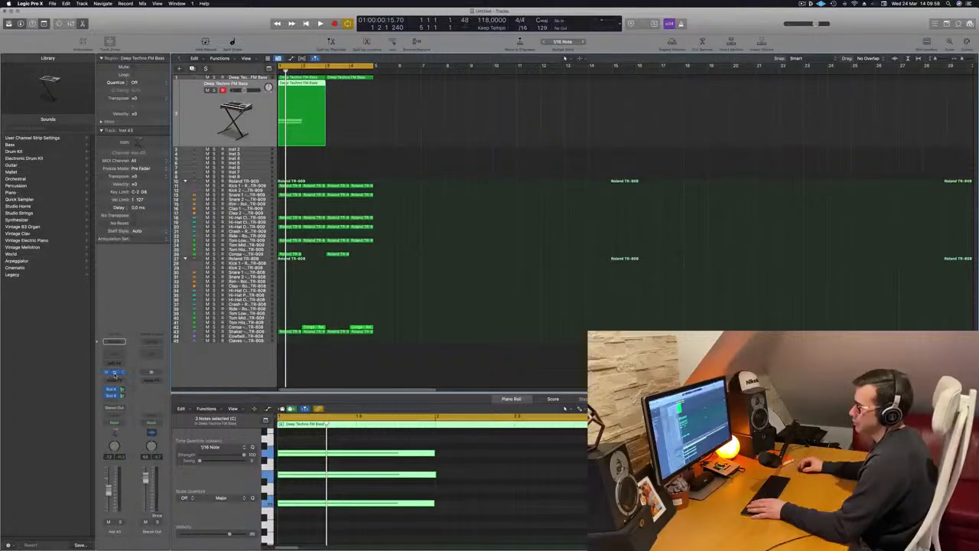
Load the Smooth FM preset from Alchemy's Pads category on the duplicated track
{"action": "key", "text": "v"}
{"action": "left_click_drag", "start_coordinate": [518, 106], "coordinate": [544, 141]}
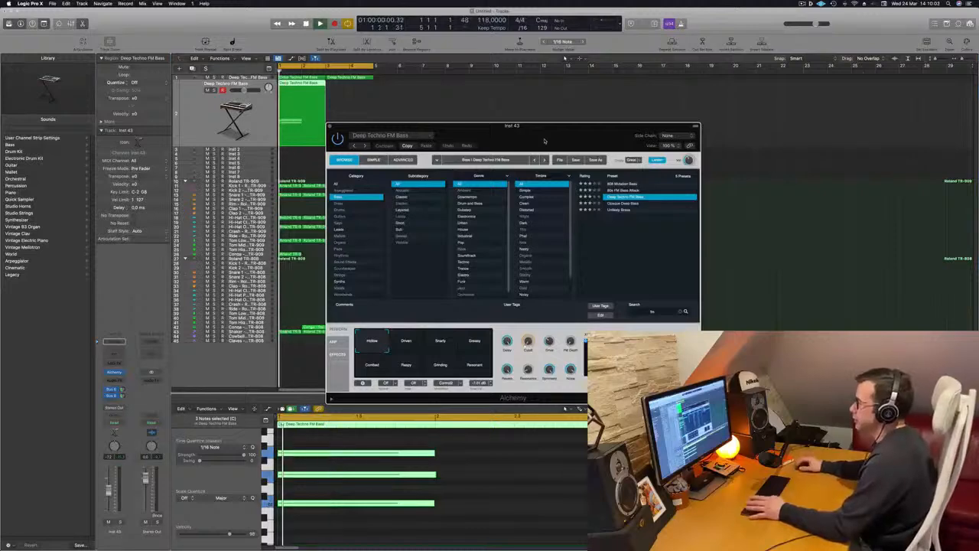
{"action": "key", "text": "space"}
{"action": "left_click_drag", "start_coordinate": [545, 141], "coordinate": [516, 162]}
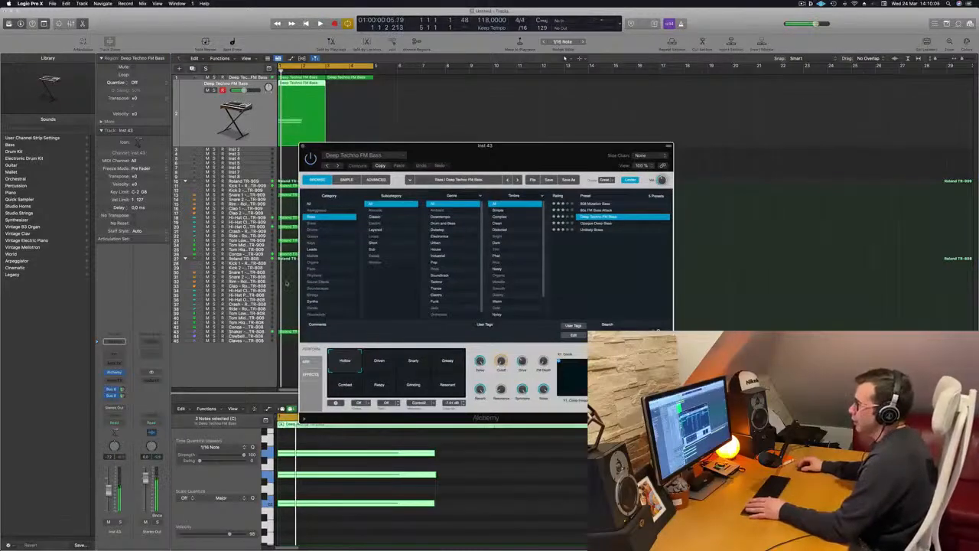
{"action": "left_click", "coordinate": [327, 269]}
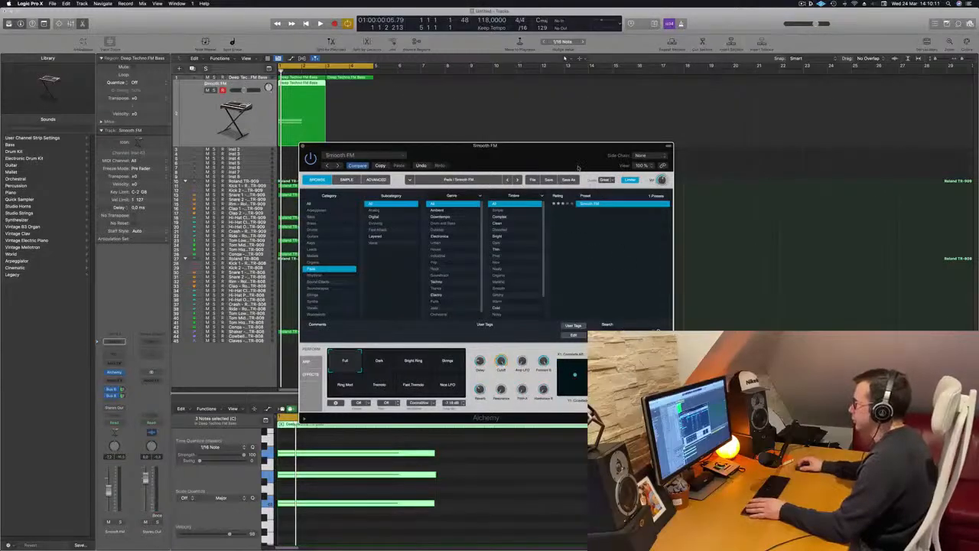
{"action": "left_click_drag", "start_coordinate": [578, 167], "coordinate": [622, 174]}
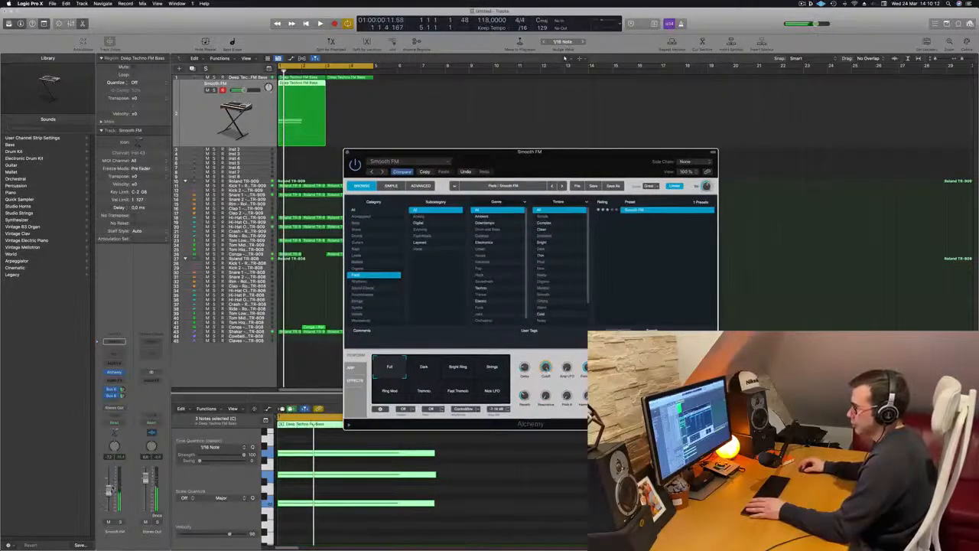
Lower the Smooth FM channel's volume during playback and close the Alchemy window
{"action": "left_click", "coordinate": [108, 491]}
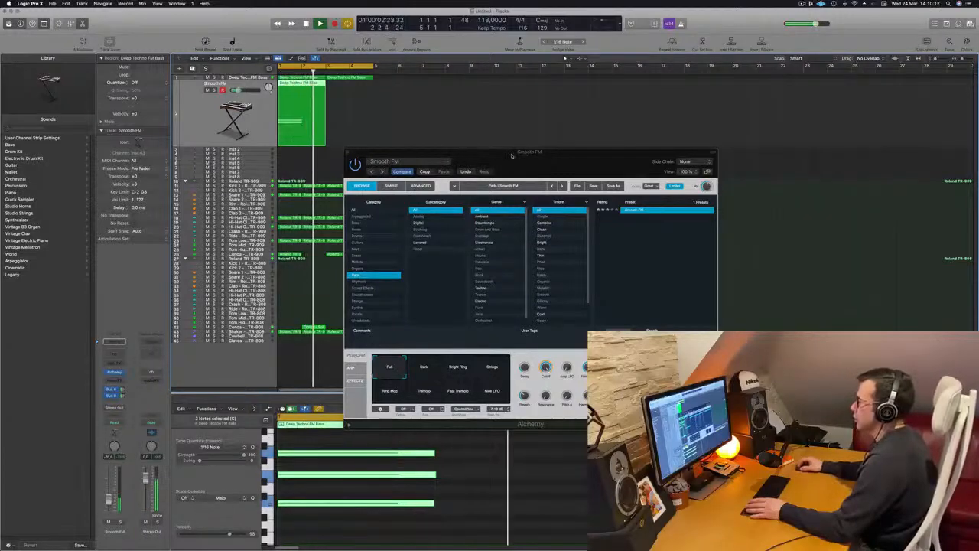
{"action": "left_click_drag", "start_coordinate": [347, 152], "coordinate": [353, 153]}
{"action": "left_click", "coordinate": [353, 153]}
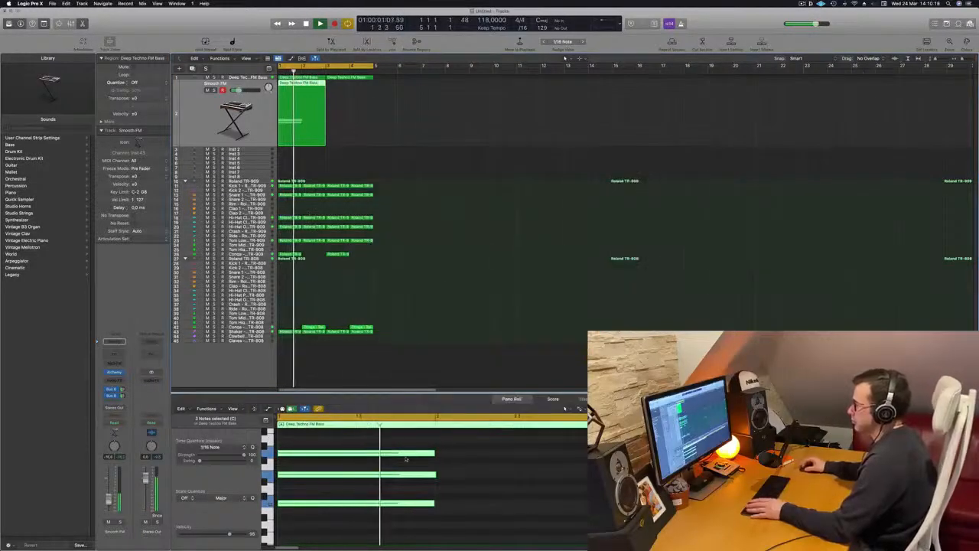
Lengthen the three chord notes to fill the two-bar Smooth FM region and play the loop
{"action": "left_click_drag", "start_coordinate": [465, 449], "coordinate": [564, 505]}
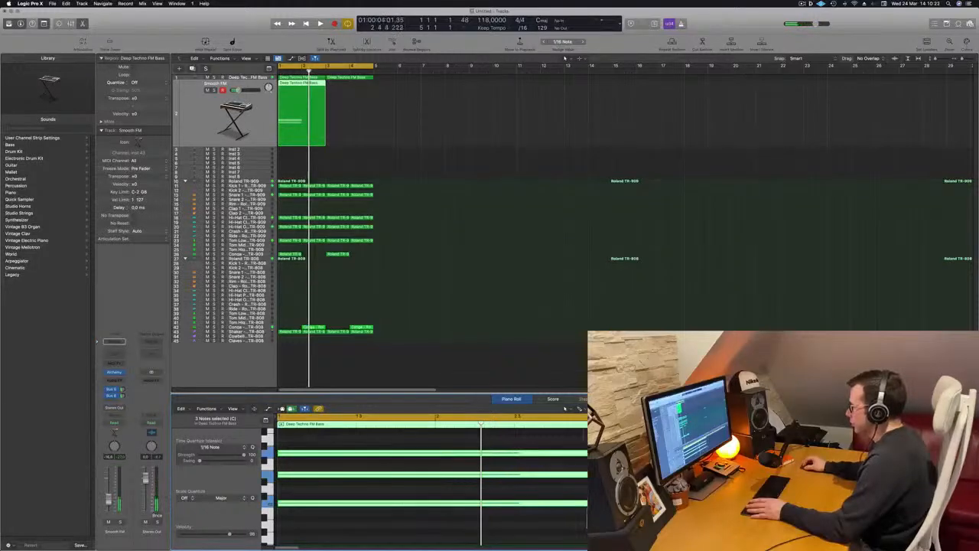
{"action": "left_click", "coordinate": [576, 486]}
{"action": "key", "text": "space"}
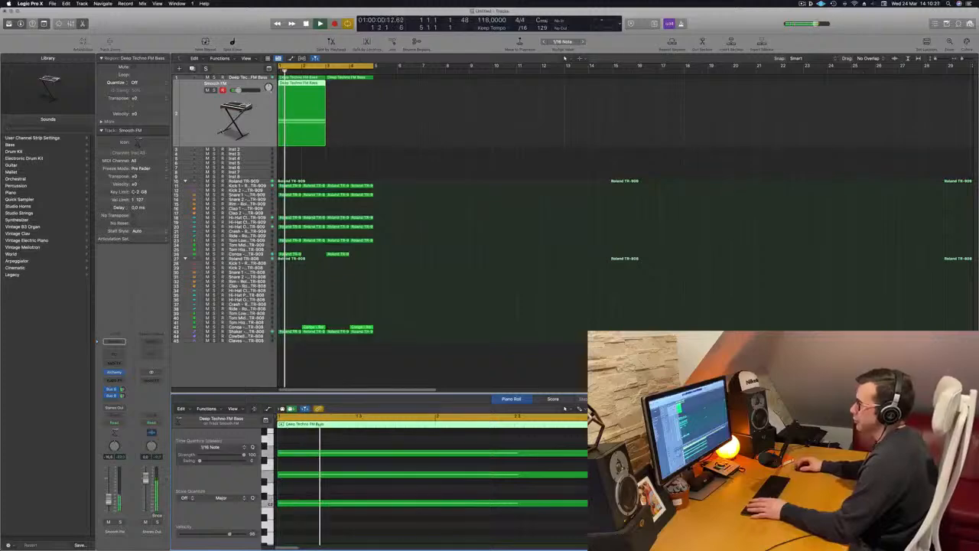
{"action": "left_click", "coordinate": [322, 115]}
{"action": "key", "text": "space"}
{"action": "key", "text": "space"}
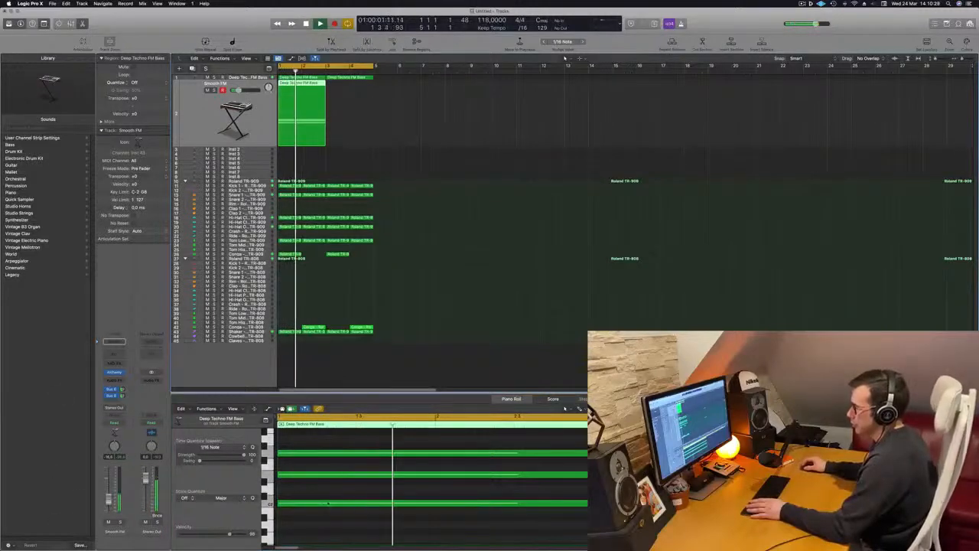
Transpose the three Smooth FM chord notes up one octave and play the loop
{"action": "scroll", "coordinate": [341, 493], "scroll_direction": "up", "scroll_amount": 2}
{"action": "left_click_drag", "start_coordinate": [344, 465], "coordinate": [386, 540]}
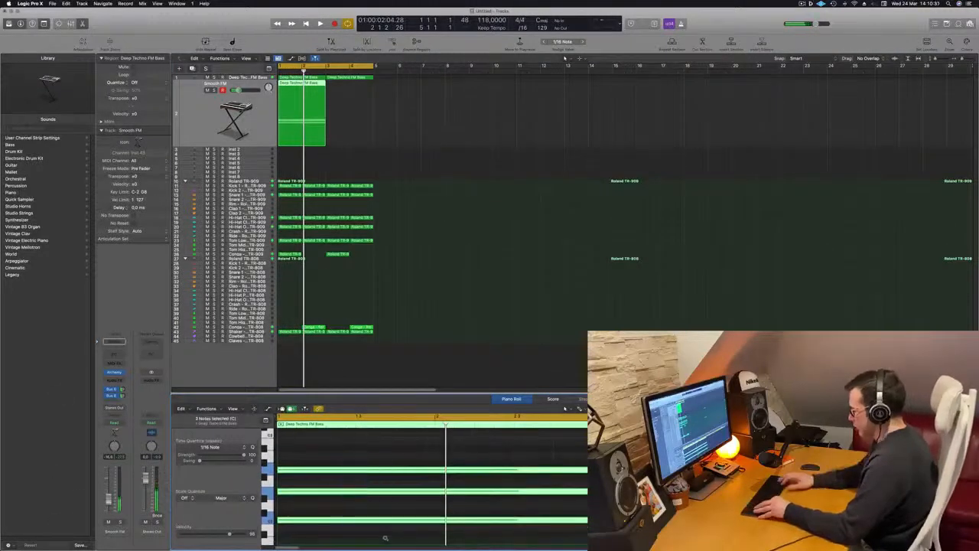
{"action": "key", "text": "alt+shift+Up"}
{"action": "key", "text": "space"}
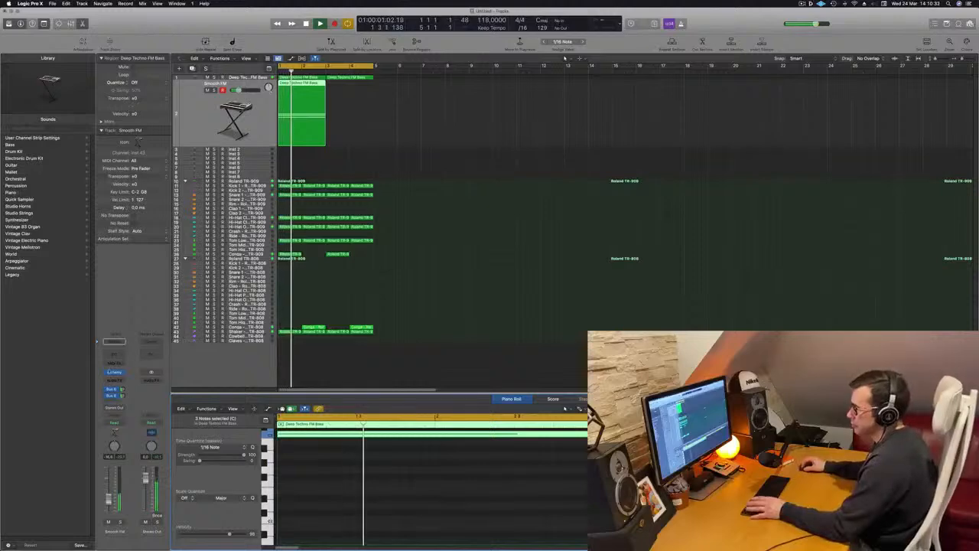
Open Alchemy on the Smooth FM channel and audition its performance snapshots, including Dark, Strings, Ring Mod, Tremolo and Fast Tremolo, during playback
{"action": "left_click", "coordinate": [114, 371]}
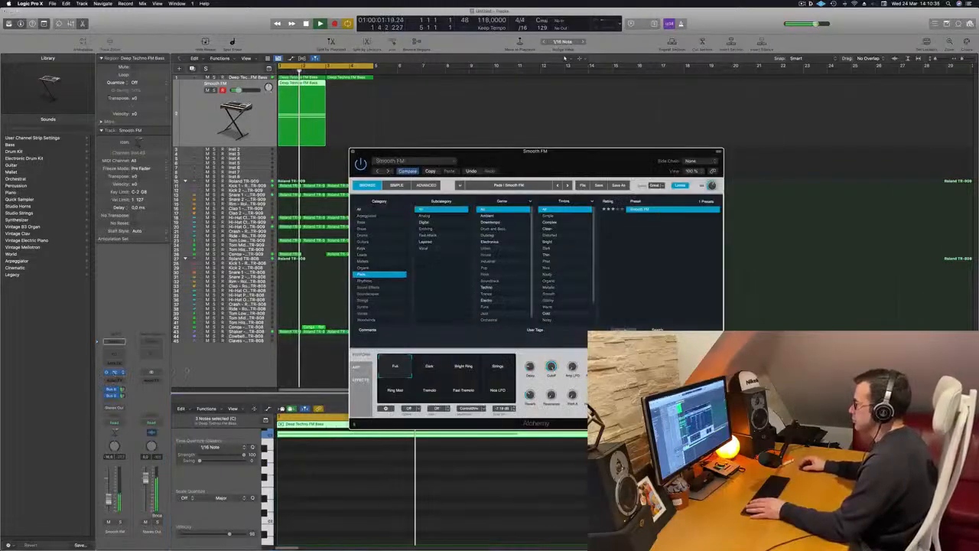
{"action": "left_click", "coordinate": [429, 366]}
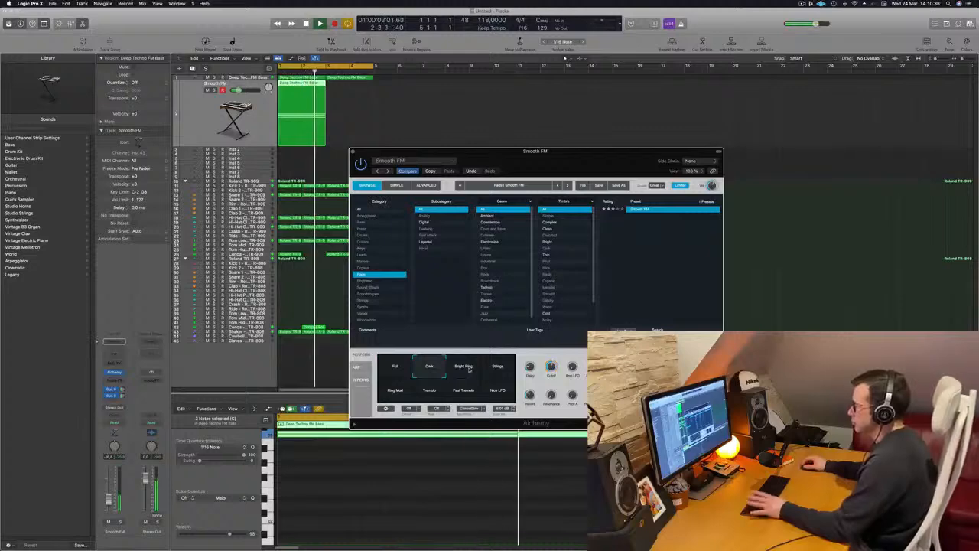
{"action": "left_click", "coordinate": [499, 369]}
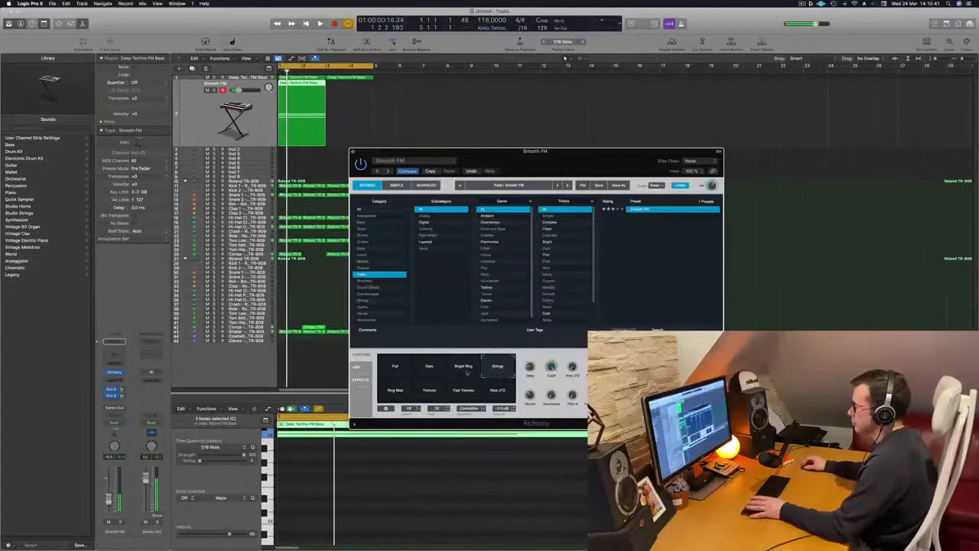
{"action": "left_click", "coordinate": [391, 391]}
{"action": "left_click", "coordinate": [430, 394]}
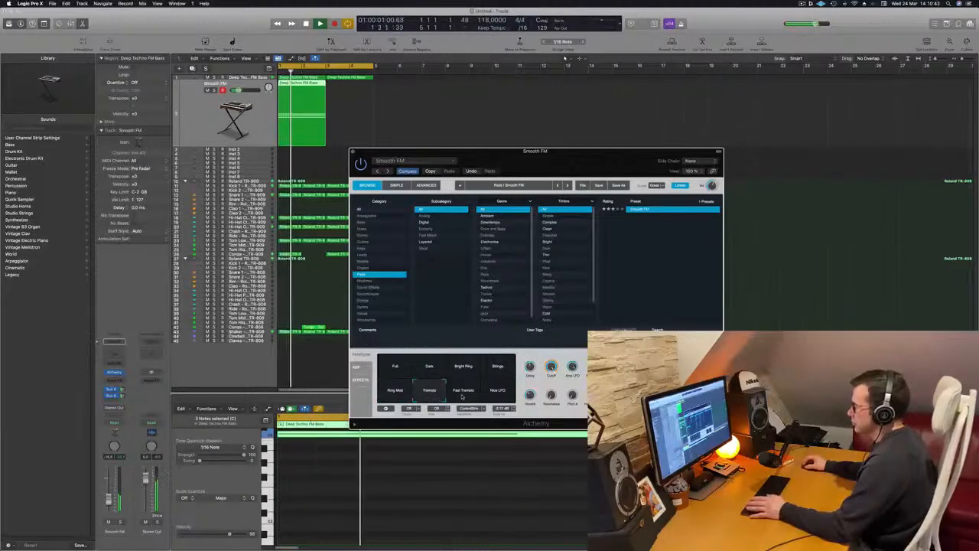
{"action": "left_click", "coordinate": [462, 396]}
{"action": "left_click", "coordinate": [498, 395]}
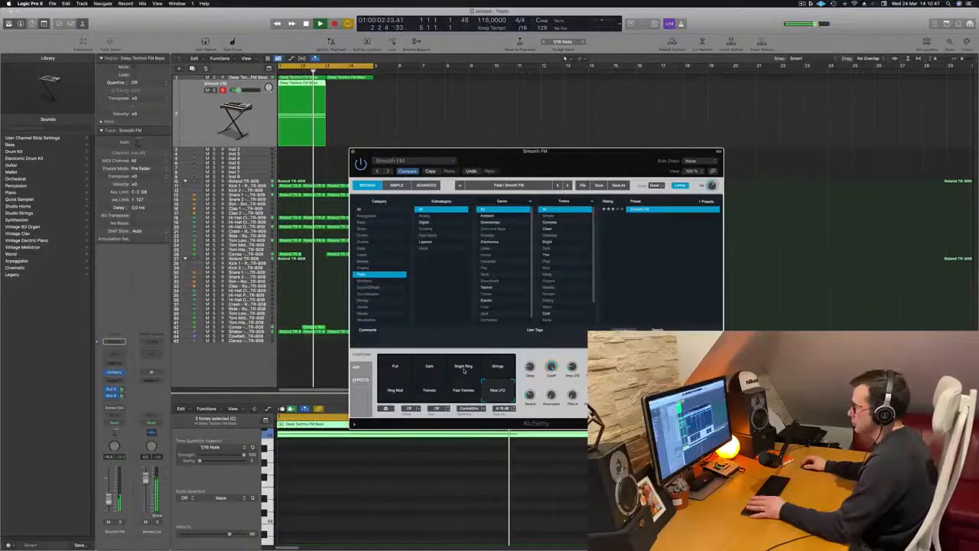
Listen to the Smooth FM channel soloed, unsolo it, and try a lower Cutoff setting in Alchemy
{"action": "left_click", "coordinate": [119, 524]}
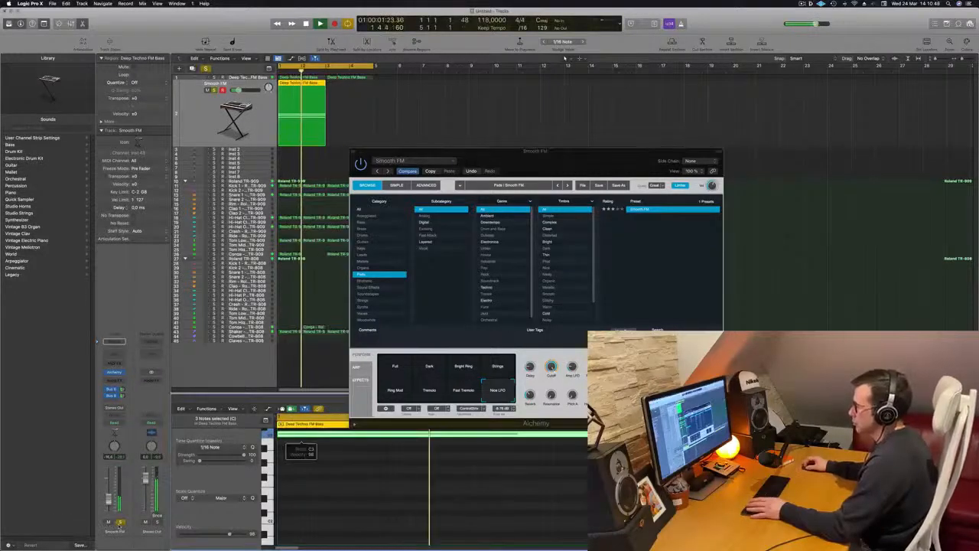
{"action": "left_click", "coordinate": [119, 523]}
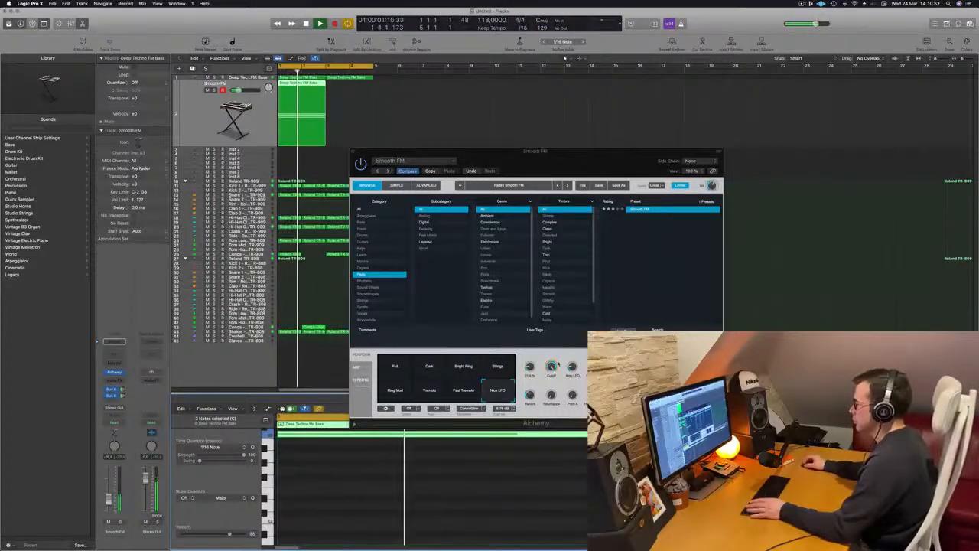
{"action": "left_click", "coordinate": [552, 366]}
{"action": "left_click_drag", "start_coordinate": [551, 368], "coordinate": [551, 386]}
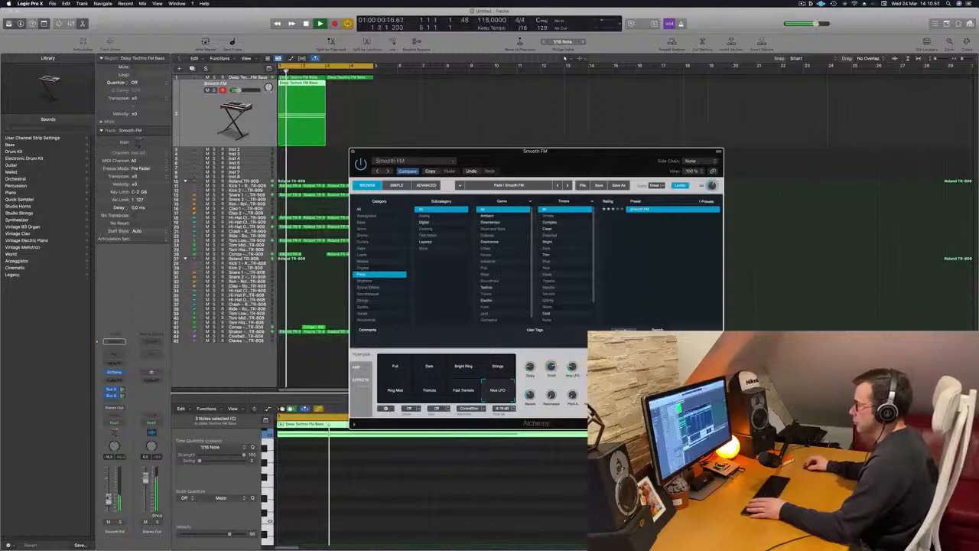
Recall Alchemy's Dark snapshot for the Smooth FM pad and hide the plug-in window
{"action": "left_click", "coordinate": [374, 467]}
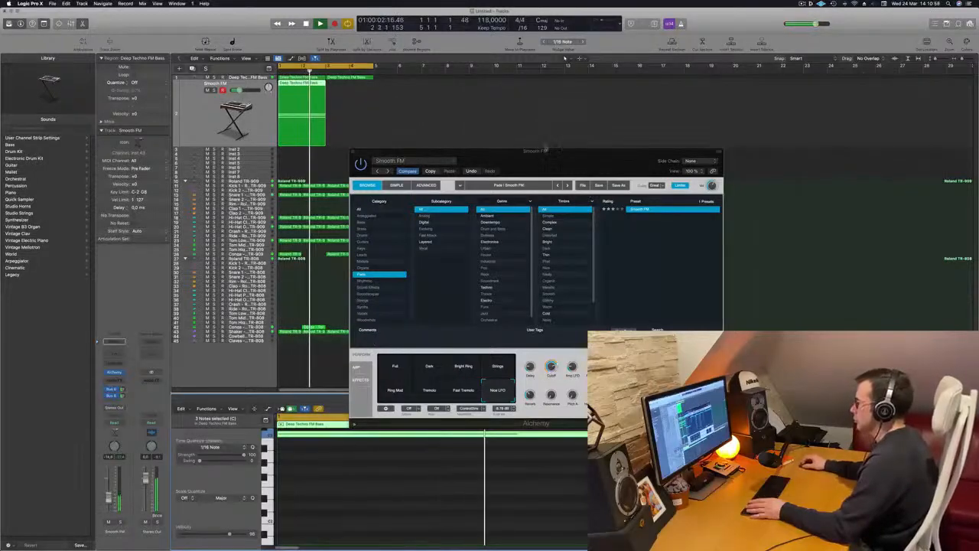
{"action": "left_click", "coordinate": [576, 147]}
{"action": "left_click", "coordinate": [430, 368]}
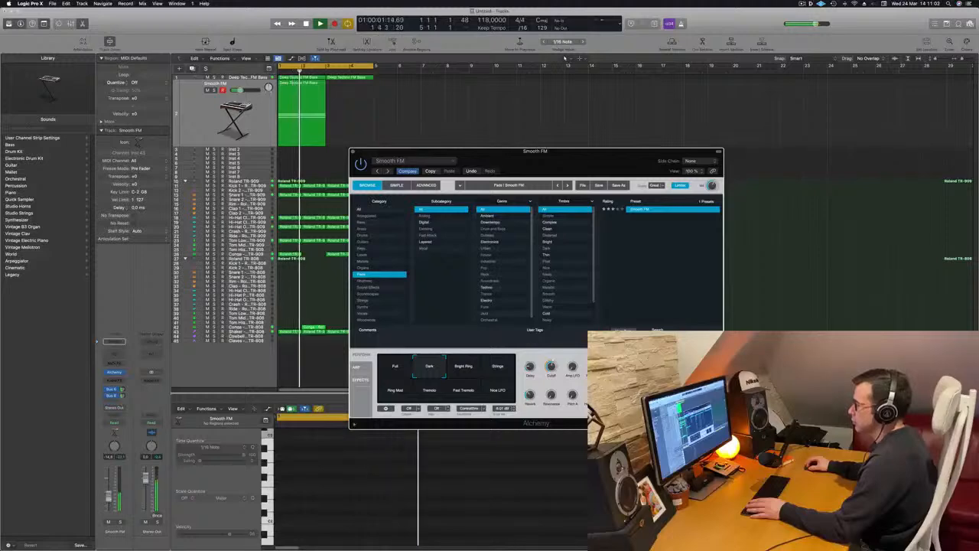
{"action": "left_click", "coordinate": [527, 118]}
{"action": "left_click_drag", "start_coordinate": [458, 155], "coordinate": [422, 165]}
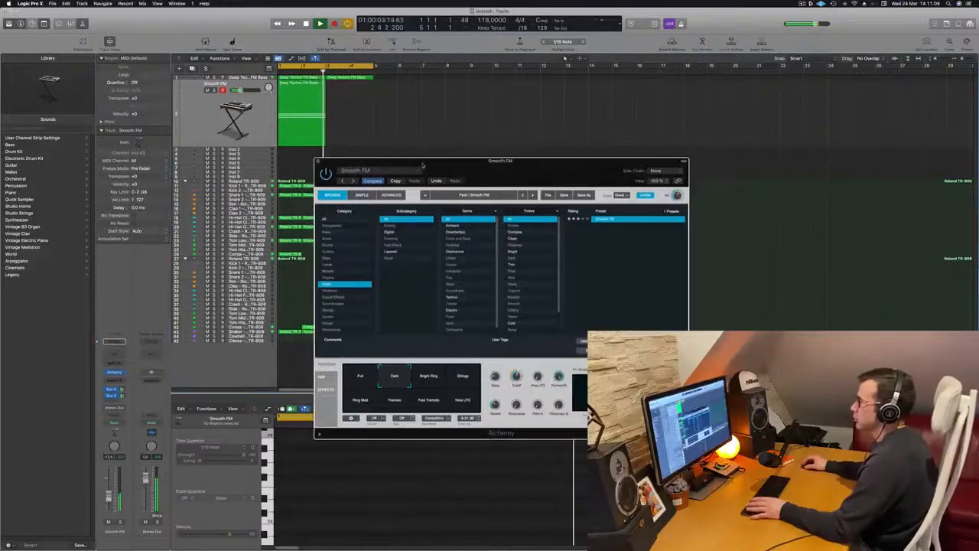
{"action": "key", "text": "v"}
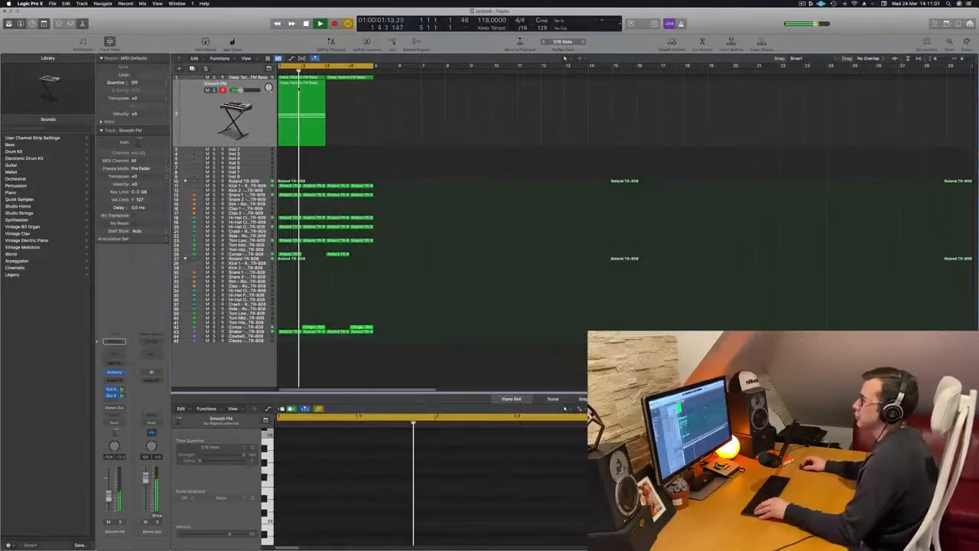
Copy the Deep Techno FM Bass region on the Smooth FM track to bar 3
{"action": "left_click", "coordinate": [296, 88]}
{"action": "left_click_drag", "start_coordinate": [296, 88], "coordinate": [348, 91]}
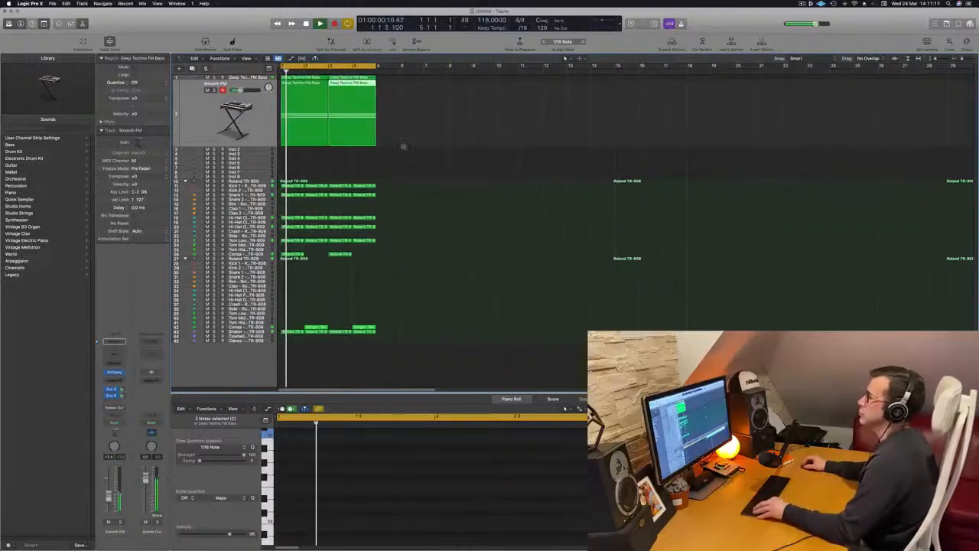
{"action": "scroll", "coordinate": [404, 146], "scroll_direction": "up", "scroll_amount": 1}
{"action": "scroll", "coordinate": [404, 146], "scroll_direction": "down", "scroll_amount": 2}
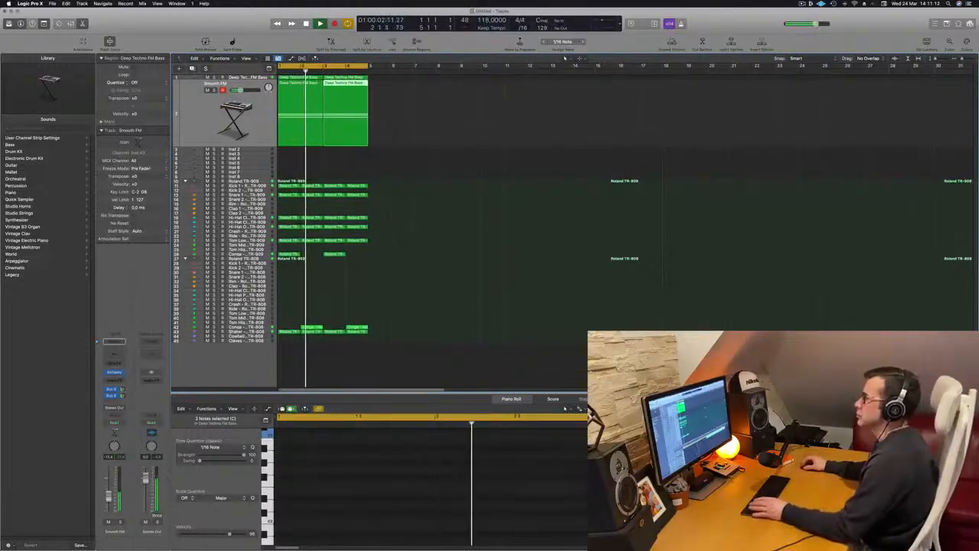
Load the Soft and Dark pad preset in Alchemy on the Smooth FM track, audition it and close the synth
{"action": "left_click", "coordinate": [208, 132]}
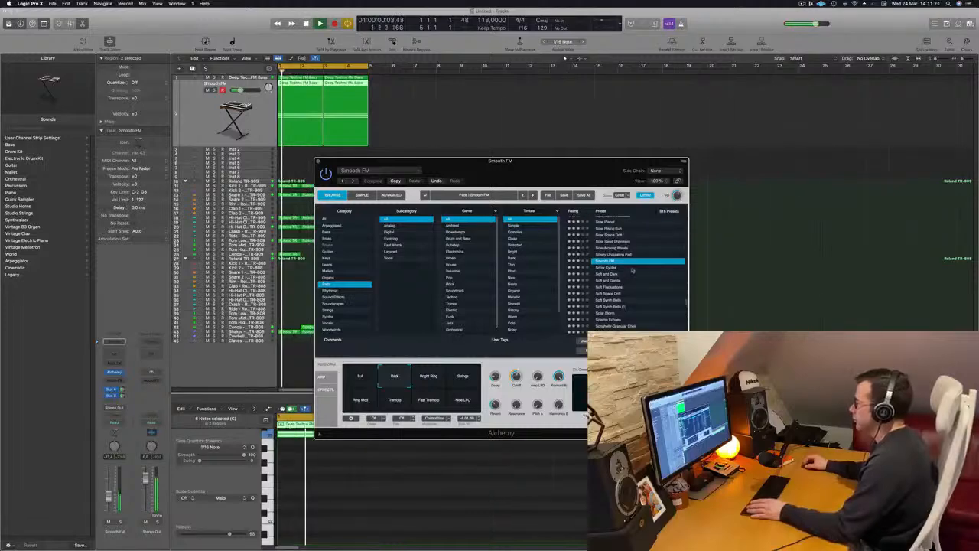
{"action": "left_click", "coordinate": [605, 274]}
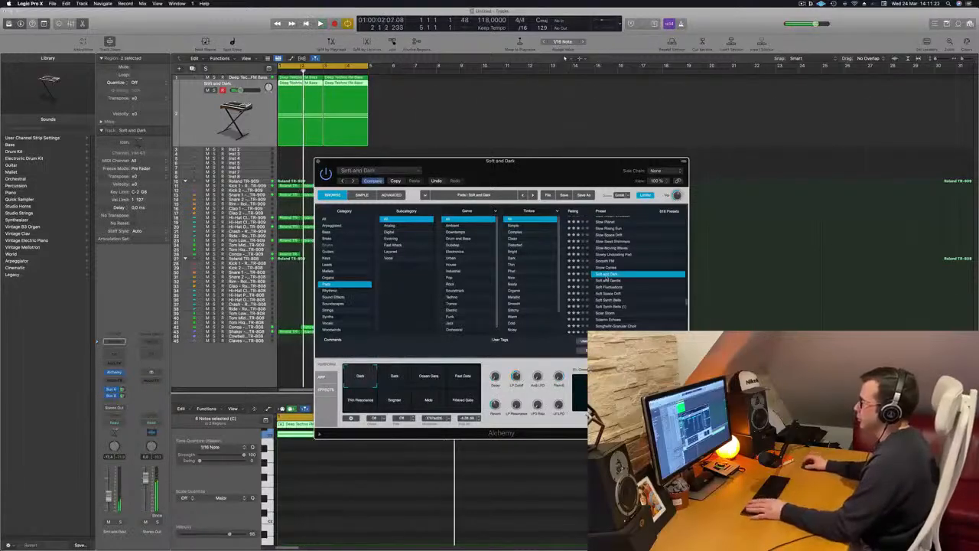
{"action": "left_click_drag", "start_coordinate": [537, 167], "coordinate": [584, 147]}
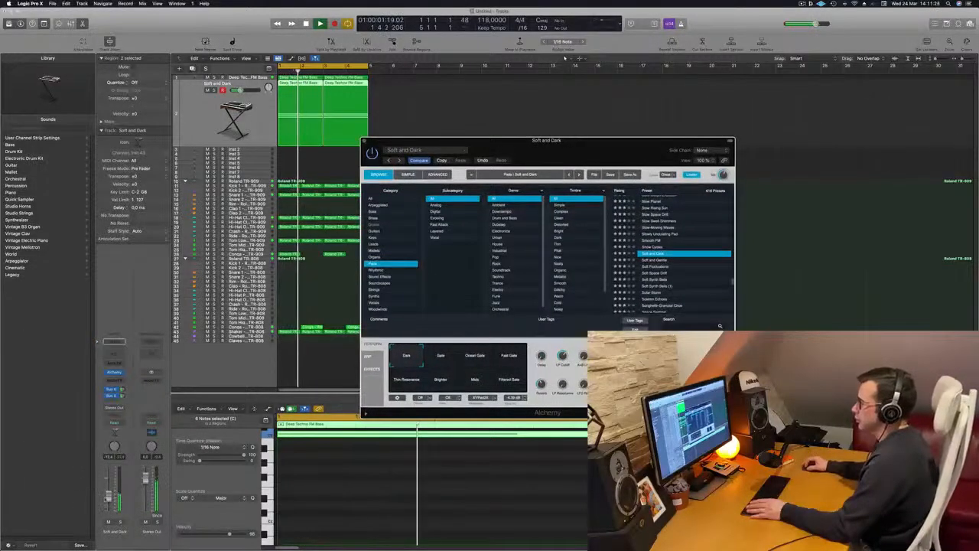
{"action": "key", "text": "space"}
{"action": "key", "text": "space"}
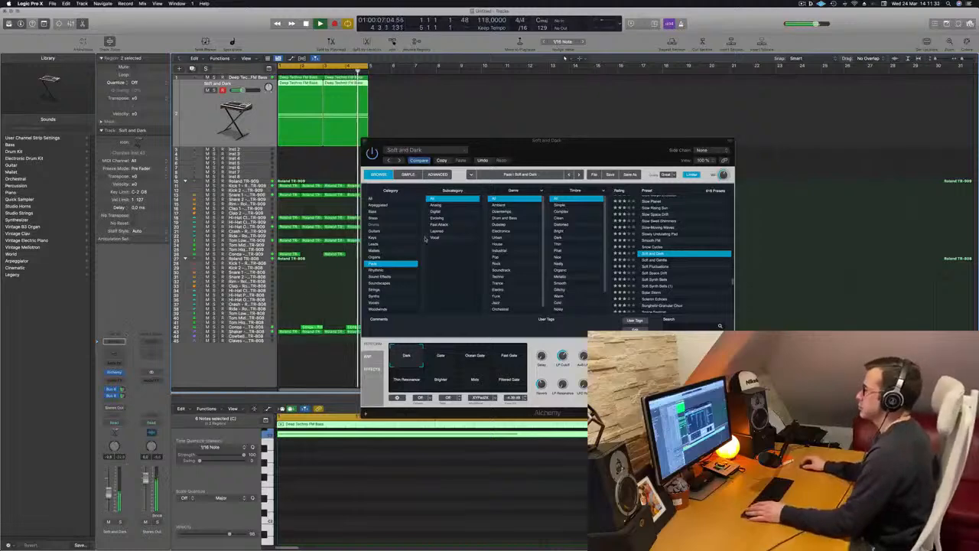
{"action": "left_click_drag", "start_coordinate": [490, 141], "coordinate": [382, 279]}
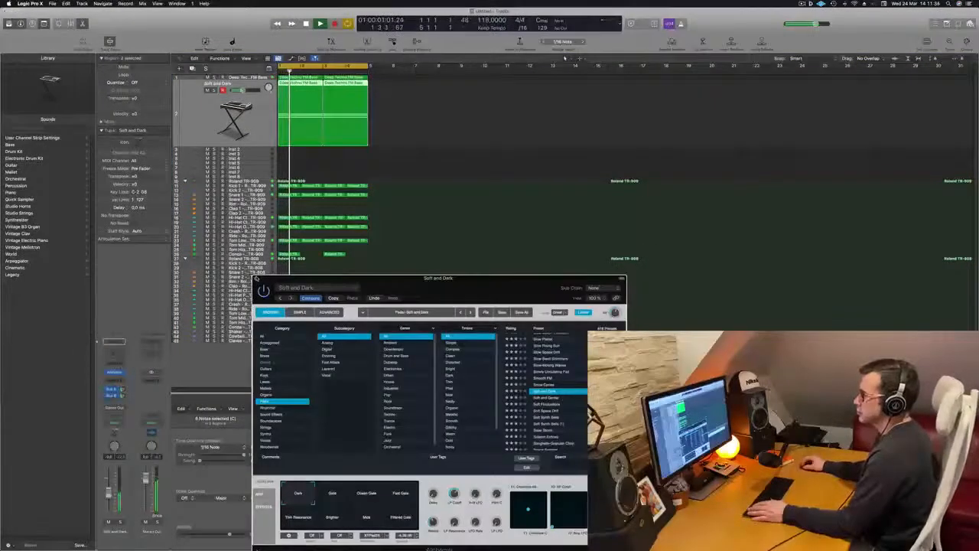
{"action": "left_click", "coordinate": [256, 278]}
Play the loop to examine the mix, checking the TR-808 shaker and the TR-909 closed hi-hat with its mute toggled
{"action": "key", "text": "space"}
{"action": "key", "text": "space"}
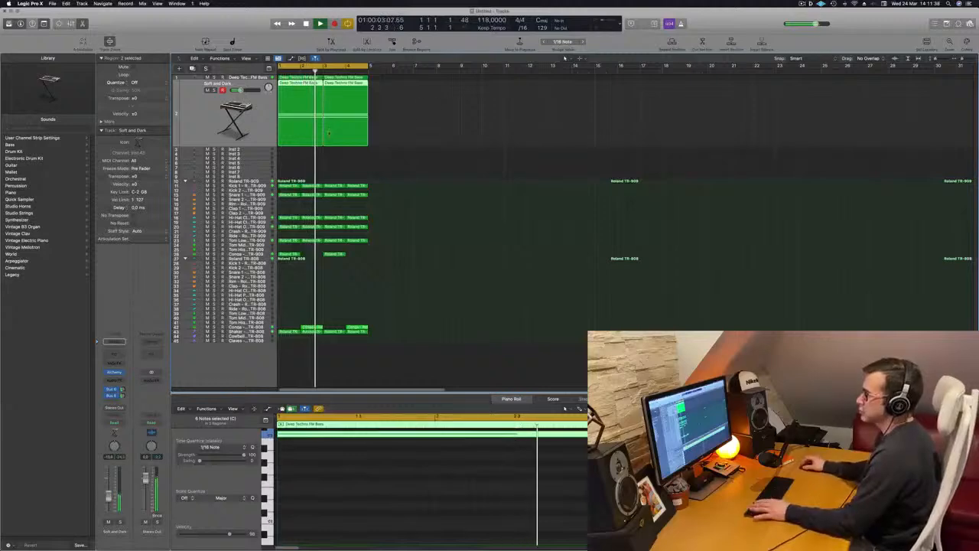
{"action": "key", "text": "space"}
{"action": "key", "text": "space"}
{"action": "left_click", "coordinate": [209, 330]}
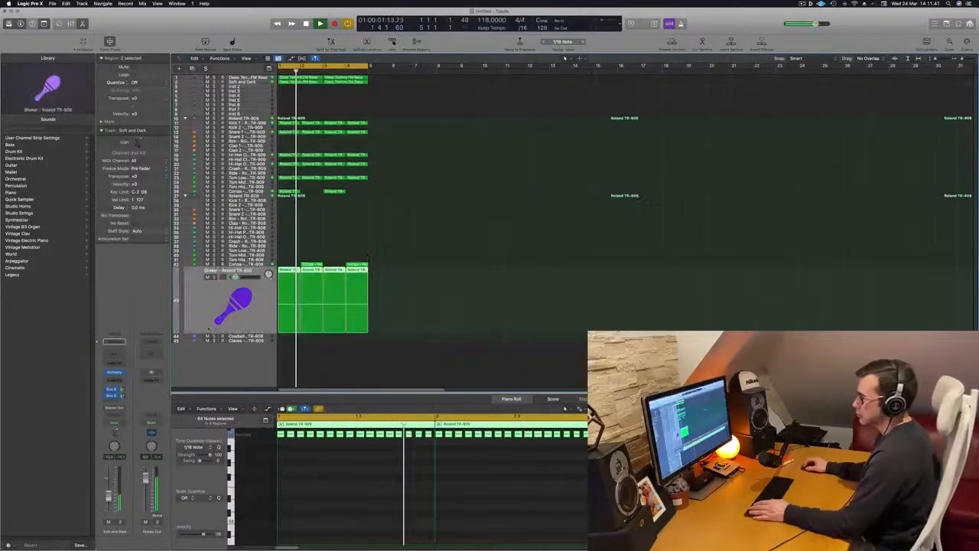
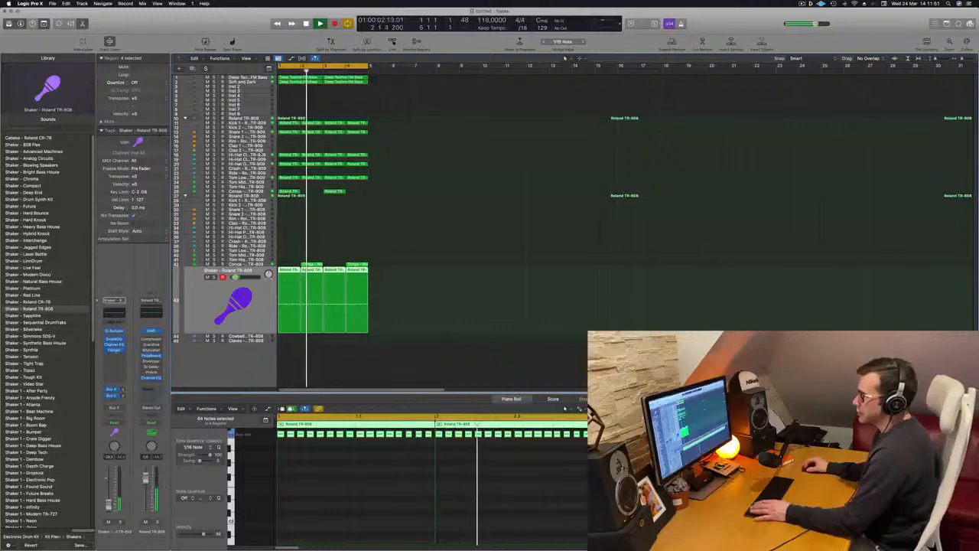
{"action": "key", "text": "Return"}
{"action": "left_click", "coordinate": [246, 155]}
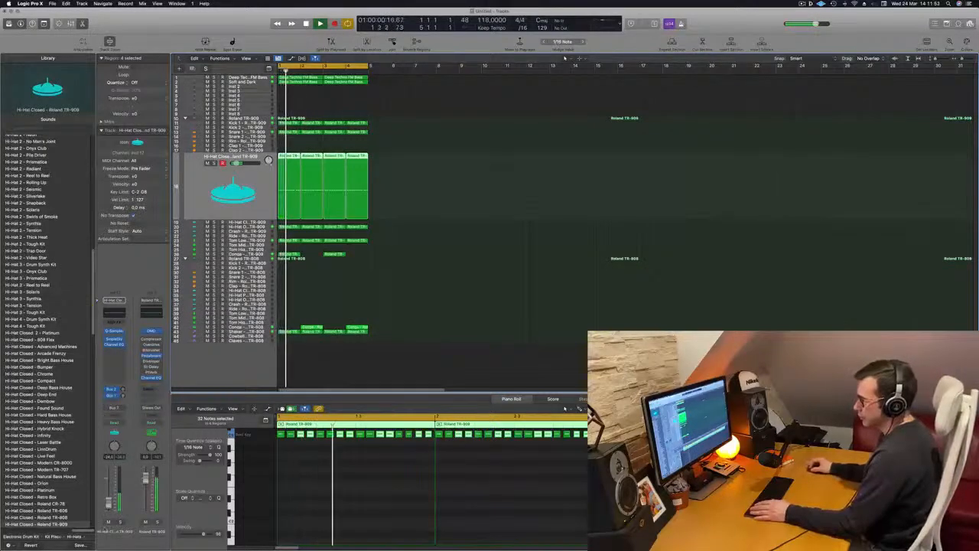
{"action": "left_click", "coordinate": [108, 522]}
{"action": "left_click", "coordinate": [108, 522]}
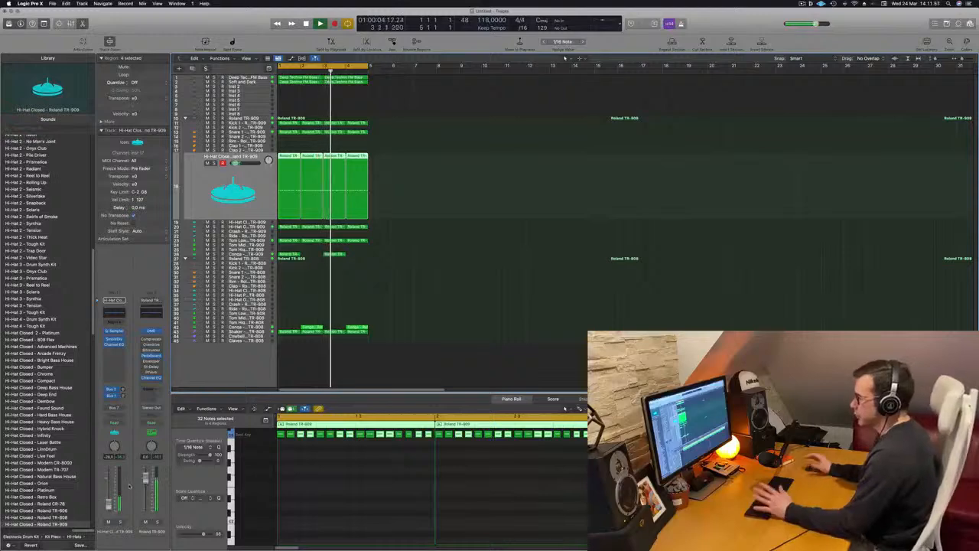
{"action": "left_click", "coordinate": [497, 254]}
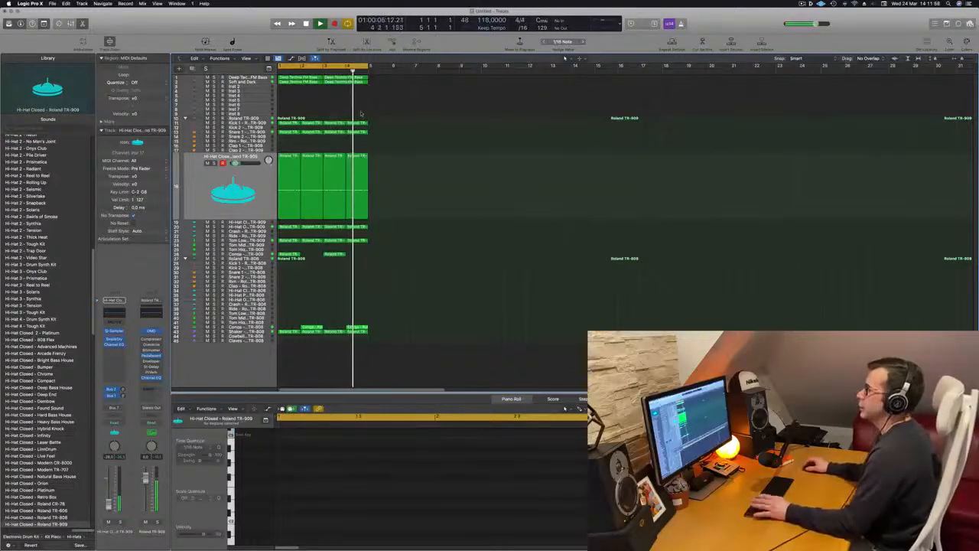
Add a Channel EQ to the Soft and Dark track with a low cut at 310 Hz and 12 dB/Oct
{"action": "left_click", "coordinate": [261, 83]}
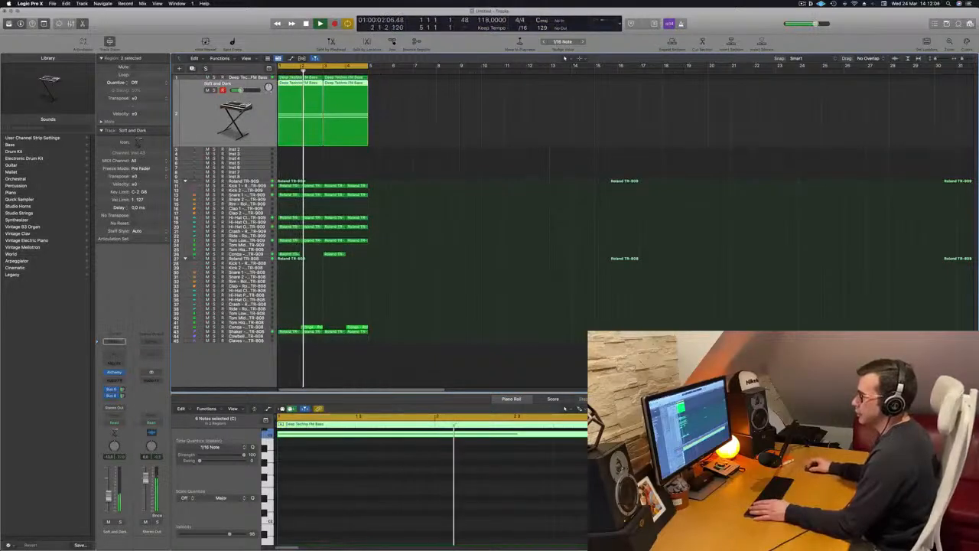
{"action": "left_click", "coordinate": [114, 341]}
{"action": "left_click_drag", "start_coordinate": [348, 178], "coordinate": [540, 149]}
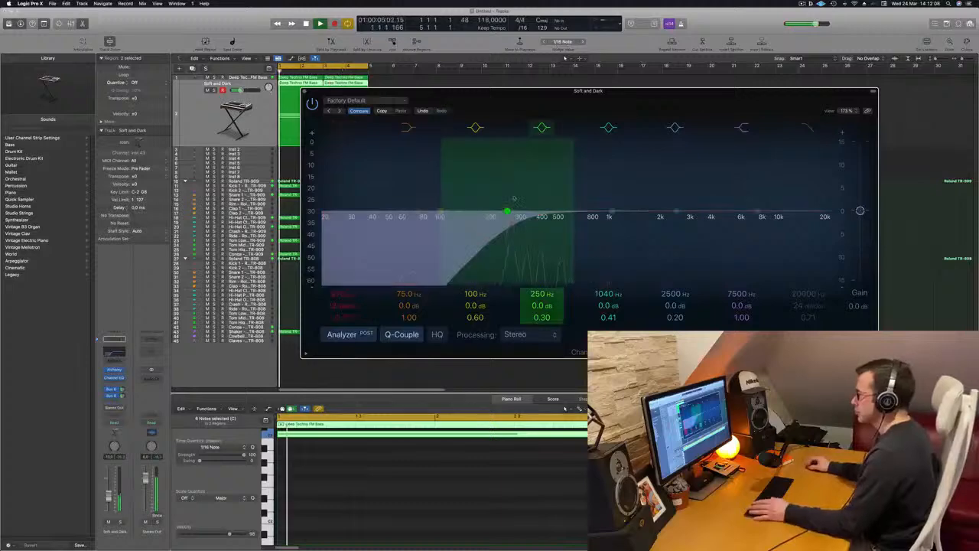
{"action": "left_click_drag", "start_coordinate": [513, 224], "coordinate": [523, 220]}
{"action": "key", "text": "Return"}
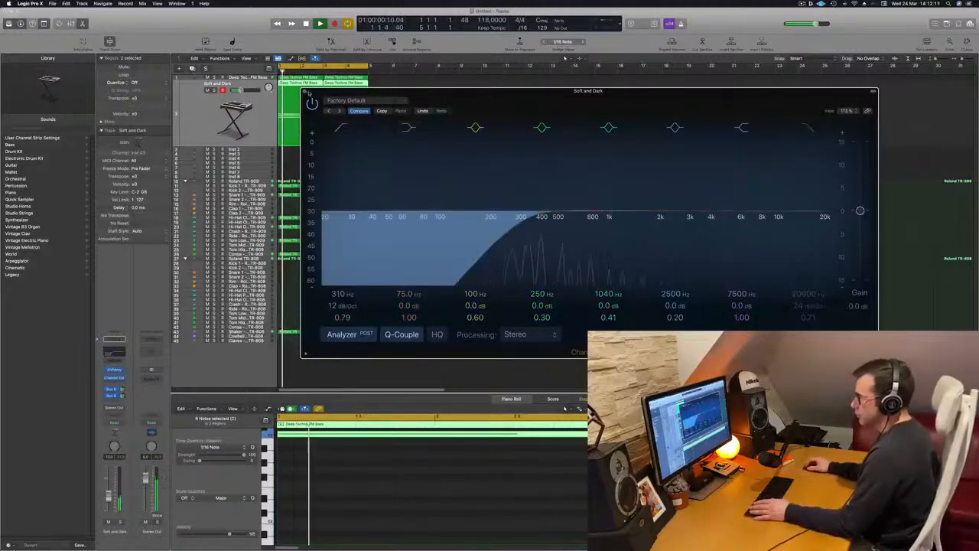
{"action": "left_click", "coordinate": [304, 91]}
{"action": "key", "text": "Return"}
Repeat all regions of the four-bar loop three times and extend the cycle range to bar 17
{"action": "left_click", "coordinate": [262, 186]}
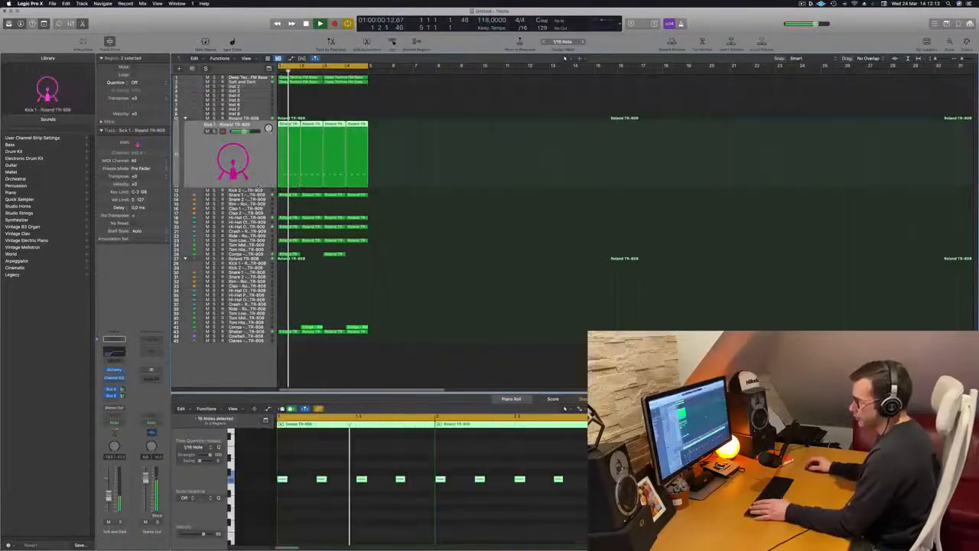
{"action": "key", "text": "space"}
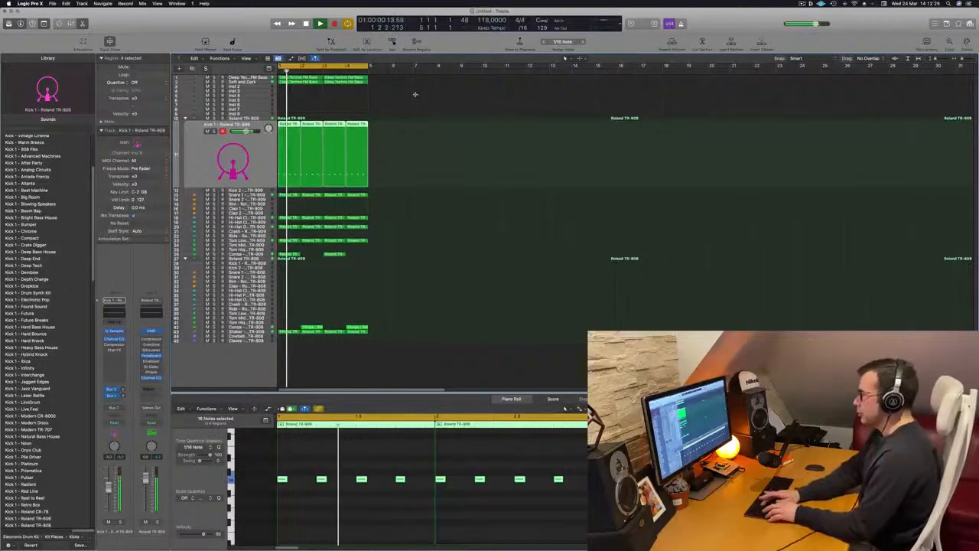
{"action": "key", "text": "super+r"}
{"action": "key", "text": "super+r"}
{"action": "key", "text": "super+r"}
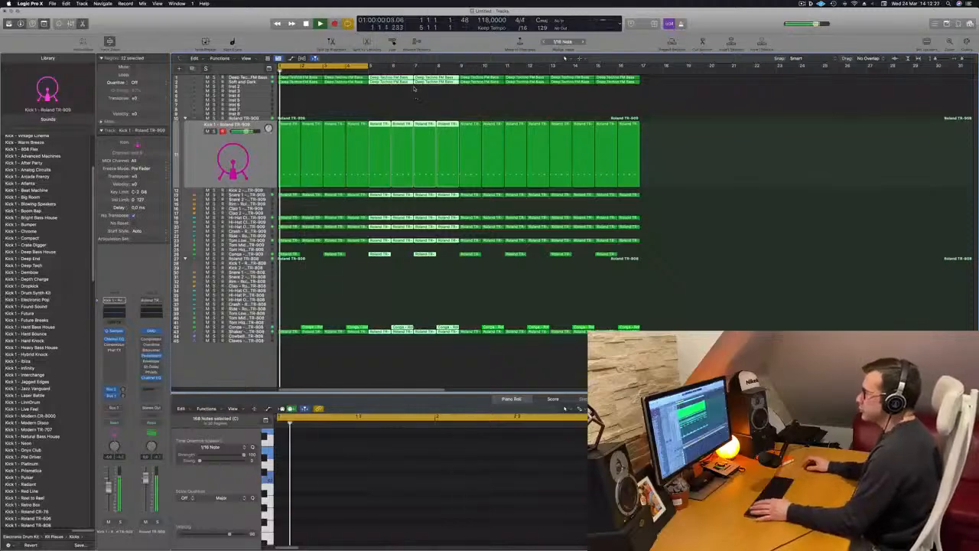
{"action": "left_click_drag", "start_coordinate": [368, 67], "coordinate": [641, 76]}
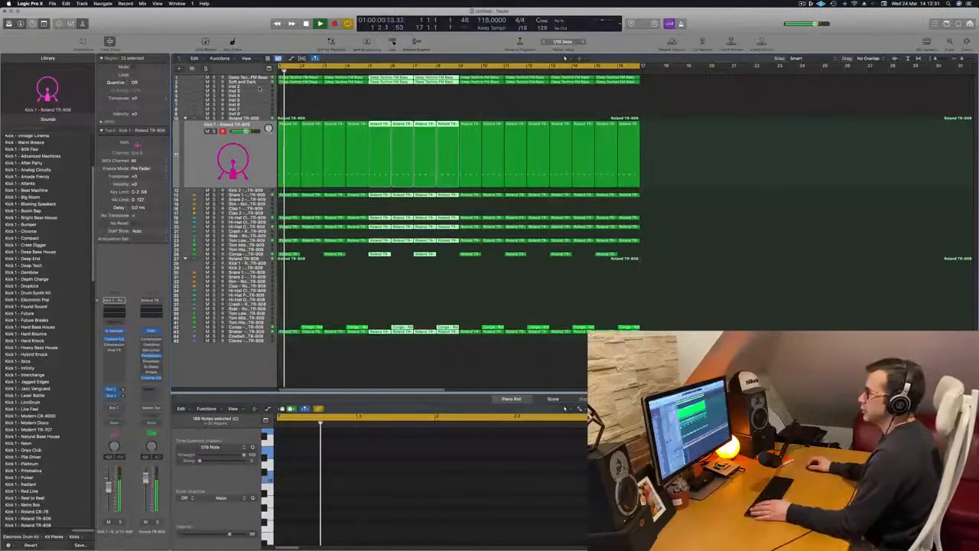
Select the Inst 2 track, restart playback and open its Alchemy synth
{"action": "left_click", "coordinate": [259, 89]}
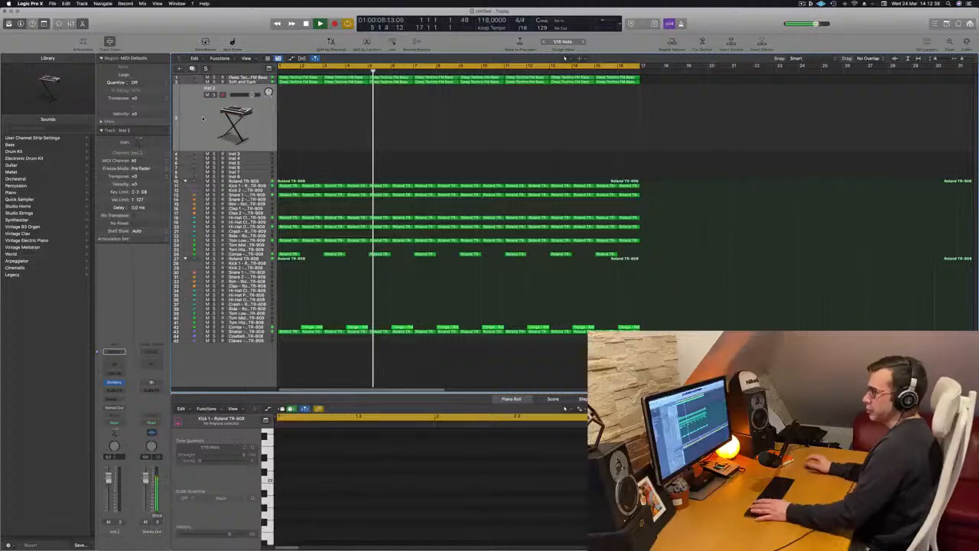
{"action": "key", "text": "space"}
{"action": "key", "text": "space"}
{"action": "key", "text": "space"}
{"action": "key", "text": "space"}
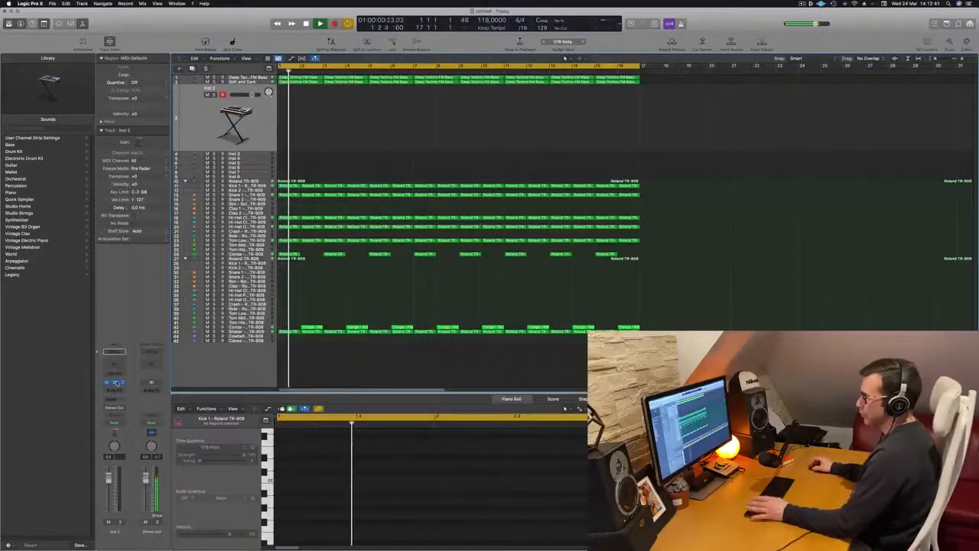
{"action": "left_click", "coordinate": [113, 382]}
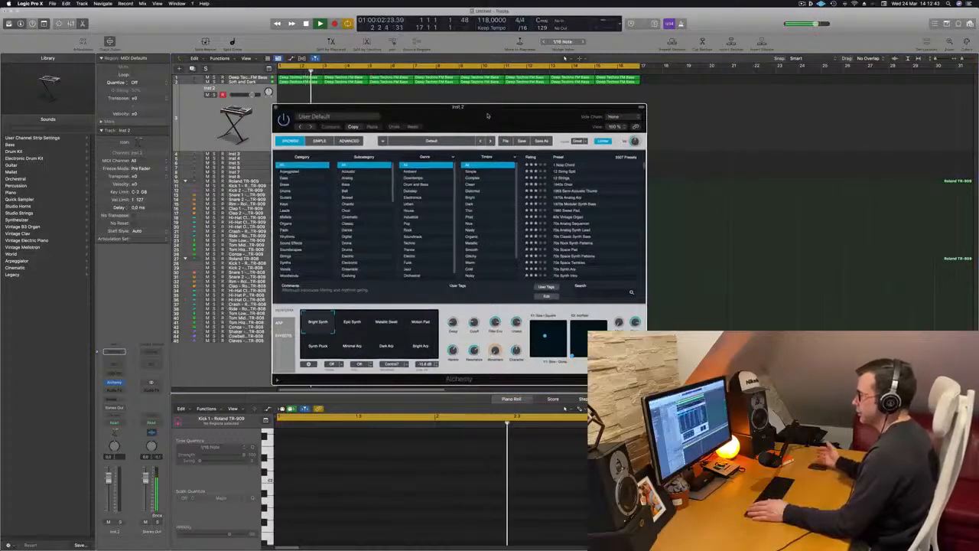
{"action": "left_click_drag", "start_coordinate": [487, 115], "coordinate": [516, 116]}
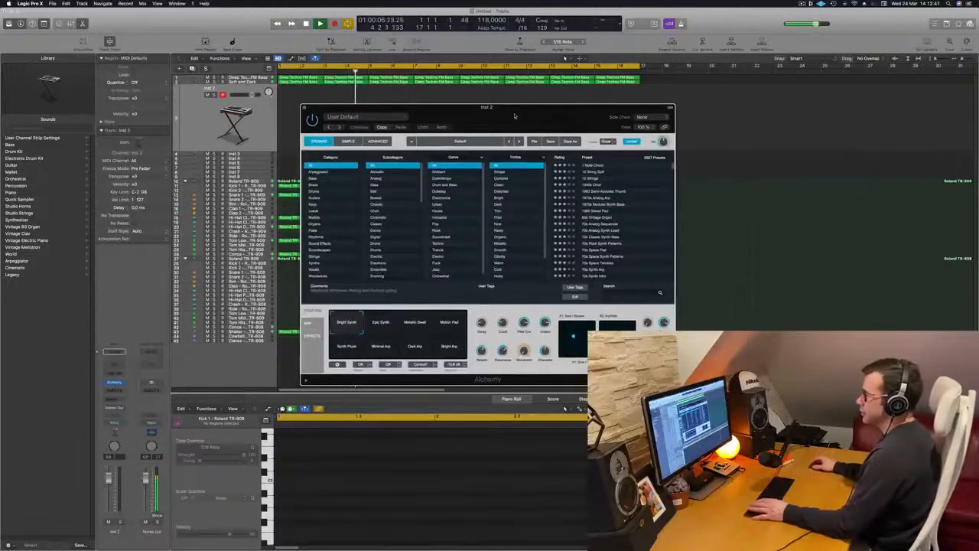
Move the Alchemy window out of the way and copy the first Deep Techno FM Bass region onto the Inst 2 track at bar 1
{"action": "left_click", "coordinate": [199, 125]}
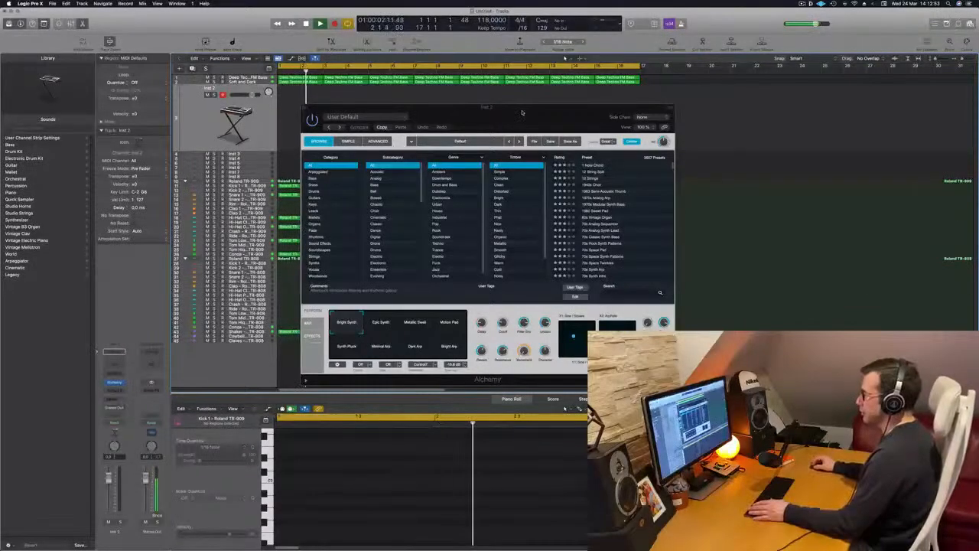
{"action": "left_click_drag", "start_coordinate": [522, 113], "coordinate": [866, 149]}
{"action": "left_click_drag", "start_coordinate": [300, 79], "coordinate": [292, 121]}
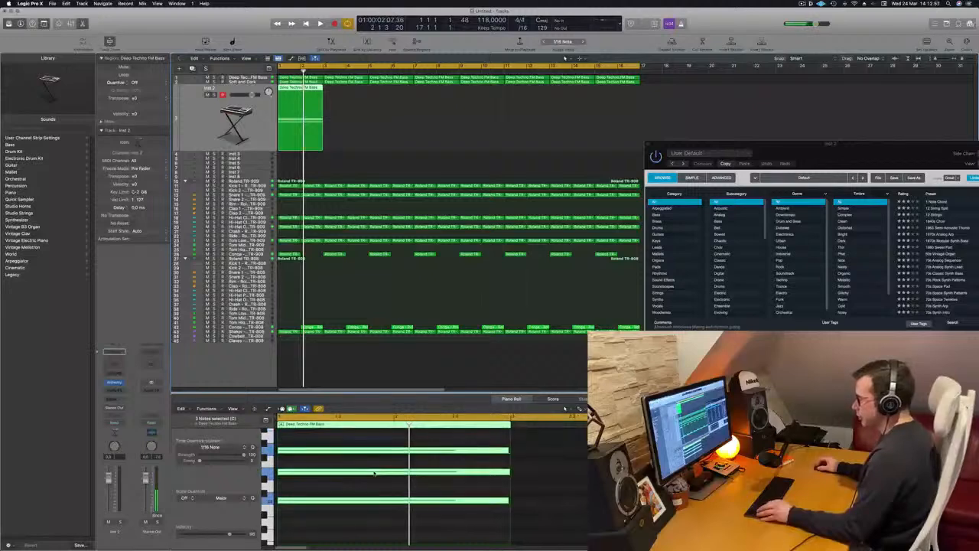
Reduce the chord in the copied Inst 2 region to its lowest note and shift that note down
{"action": "left_click", "coordinate": [377, 486]}
{"action": "key", "text": "Delete"}
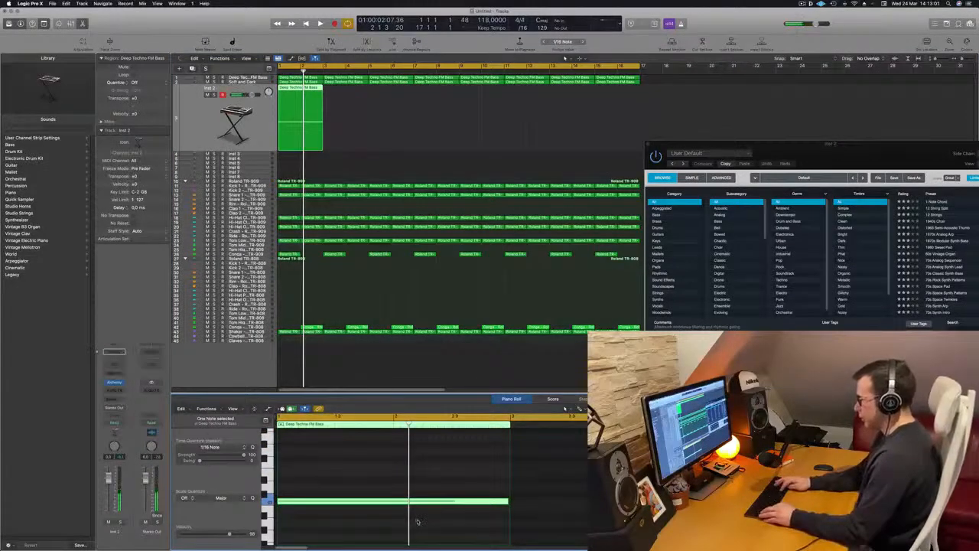
{"action": "key", "text": "Delete"}
{"action": "key", "text": "Return"}
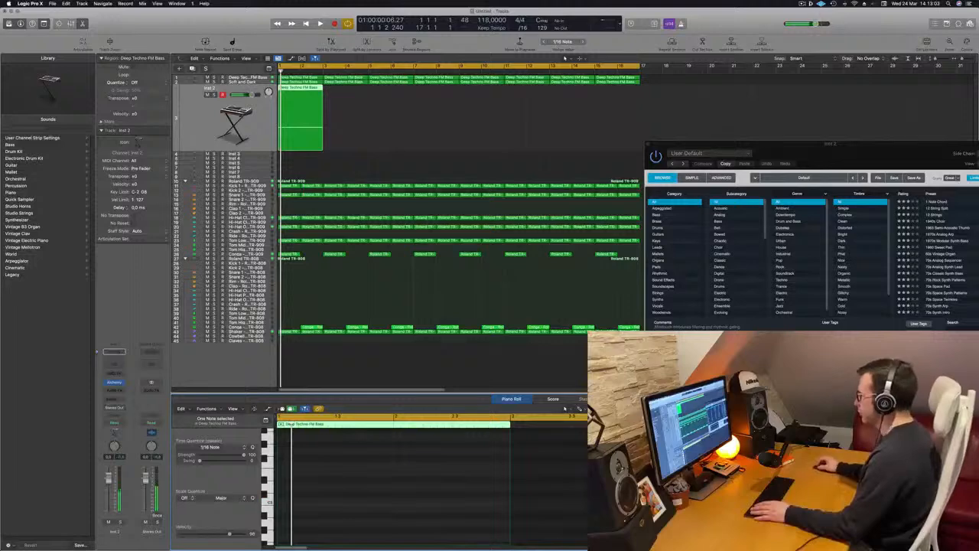
Lower the Inst 2 track's volume, insert an Arpeggiator MIDI effect on it and play the result
{"action": "left_click_drag", "start_coordinate": [877, 144], "coordinate": [553, 100]}
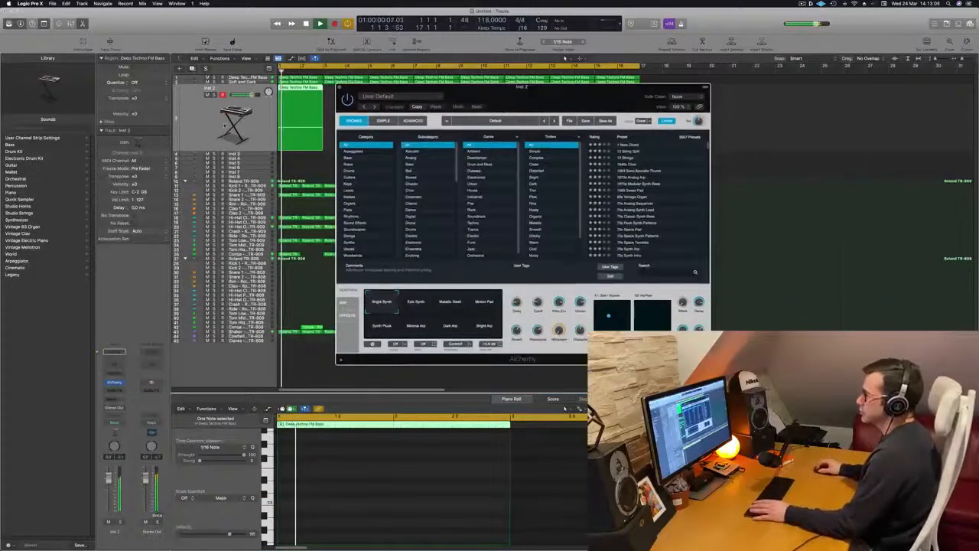
{"action": "left_click", "coordinate": [118, 533]}
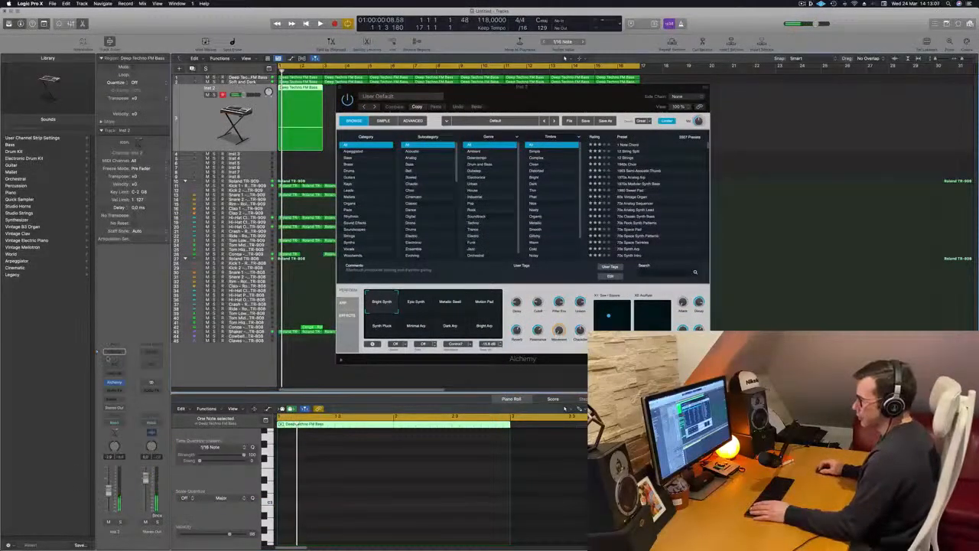
{"action": "left_click", "coordinate": [114, 372]}
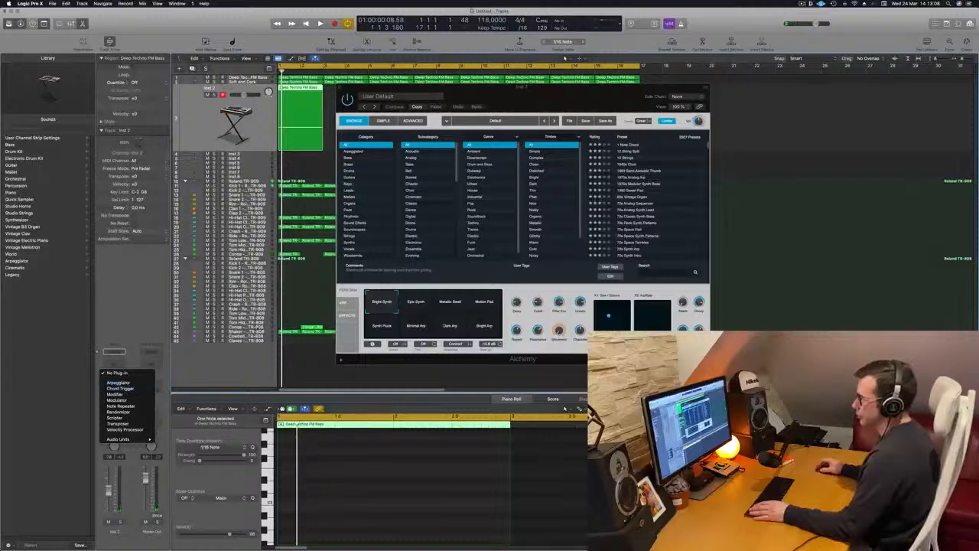
{"action": "left_click", "coordinate": [118, 383]}
{"action": "left_click_drag", "start_coordinate": [543, 93], "coordinate": [680, 108]}
{"action": "key", "text": "space"}
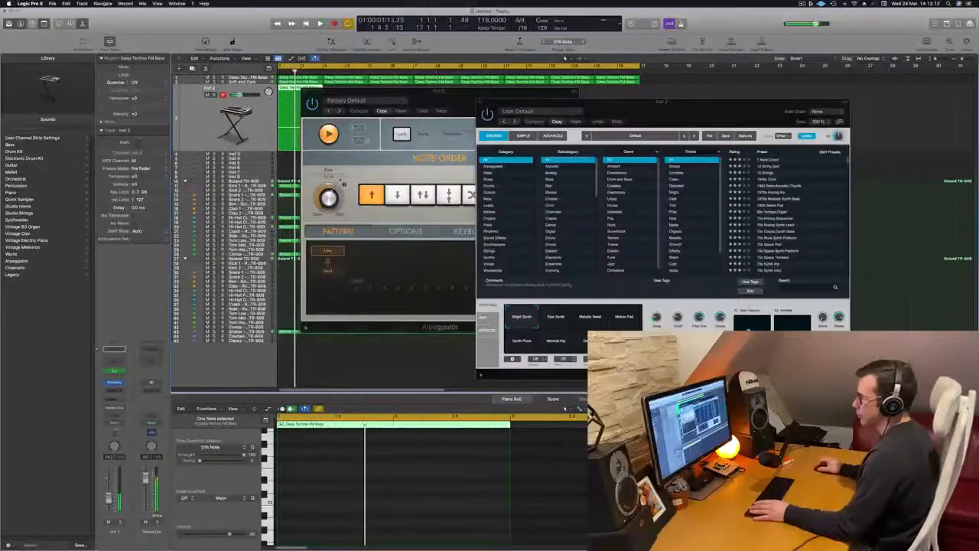
Move the plug-in windows apart, filter Alchemy's presets to the Plucked subcategory, load Acoustic Pluck and start playback
{"action": "left_click_drag", "start_coordinate": [462, 97], "coordinate": [869, 136]}
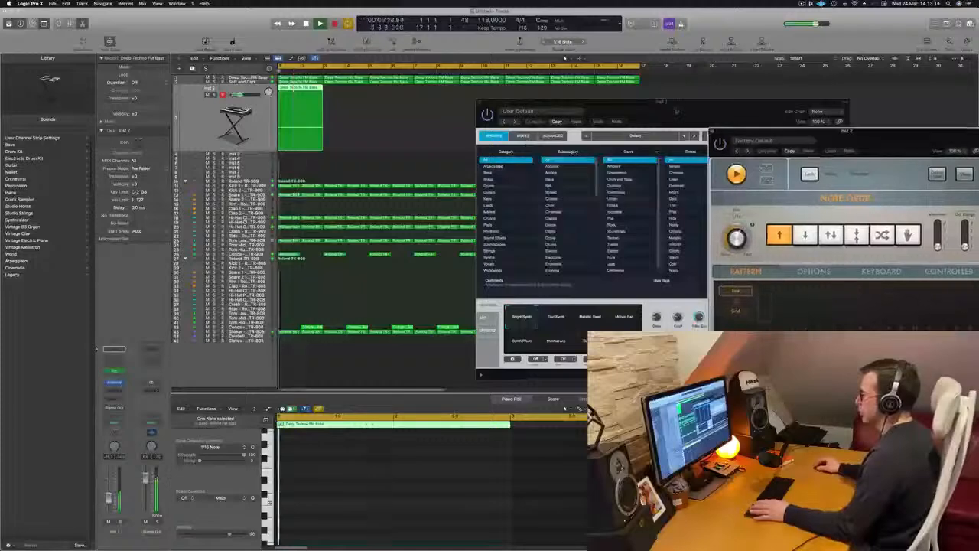
{"action": "left_click_drag", "start_coordinate": [675, 106], "coordinate": [507, 92]}
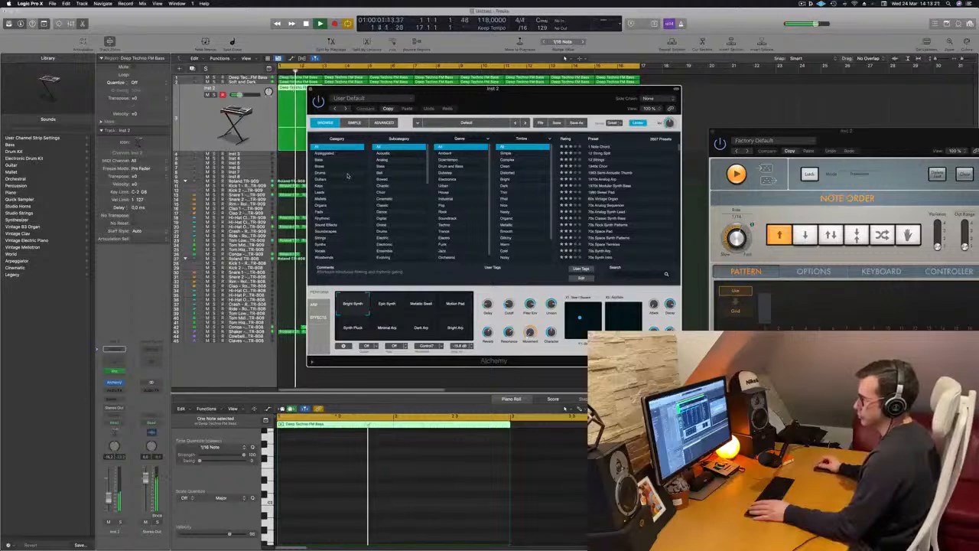
{"action": "scroll", "coordinate": [390, 188], "scroll_direction": "down", "scroll_amount": 10}
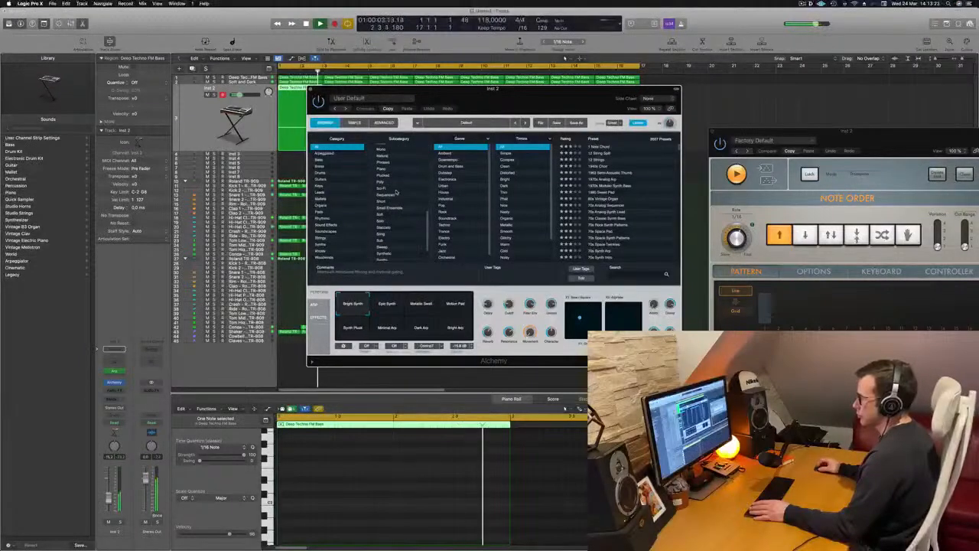
{"action": "scroll", "coordinate": [396, 193], "scroll_direction": "up", "scroll_amount": 2}
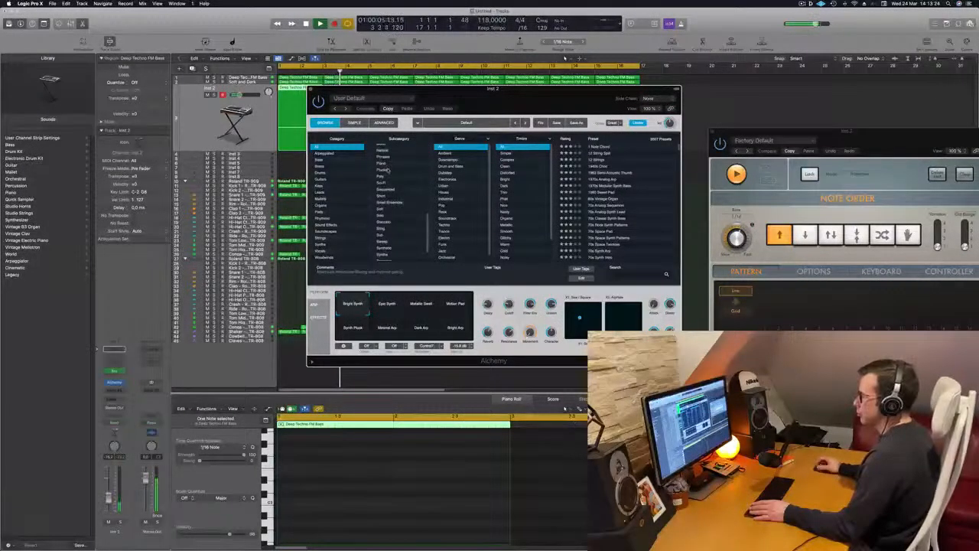
{"action": "left_click", "coordinate": [386, 169]}
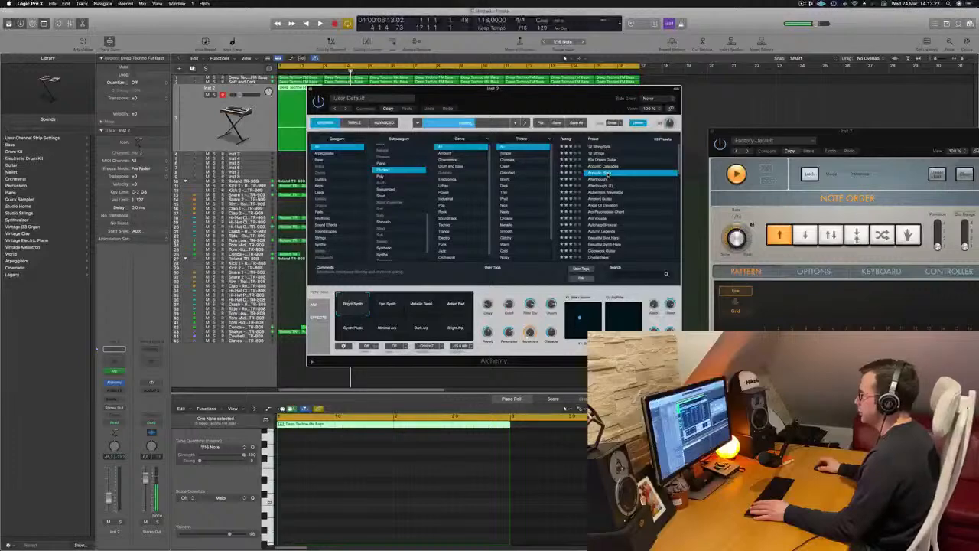
{"action": "left_click_drag", "start_coordinate": [567, 104], "coordinate": [598, 97]}
{"action": "key", "text": "space"}
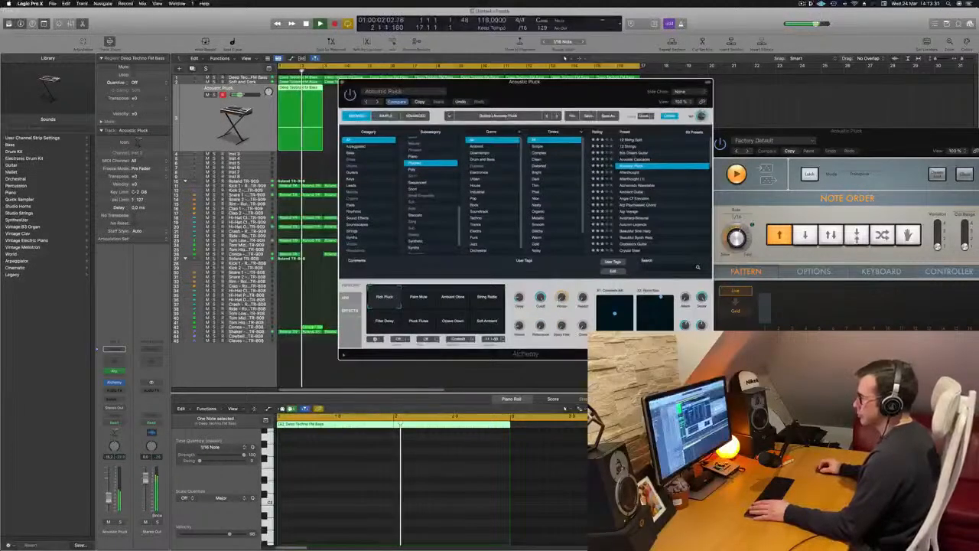
Slow the Arpeggiator's rate to 1/8 and audition the Acoustic Pluck track soloed and with the rest of the groove
{"action": "key", "text": "Return"}
{"action": "left_click_drag", "start_coordinate": [795, 131], "coordinate": [564, 196]}
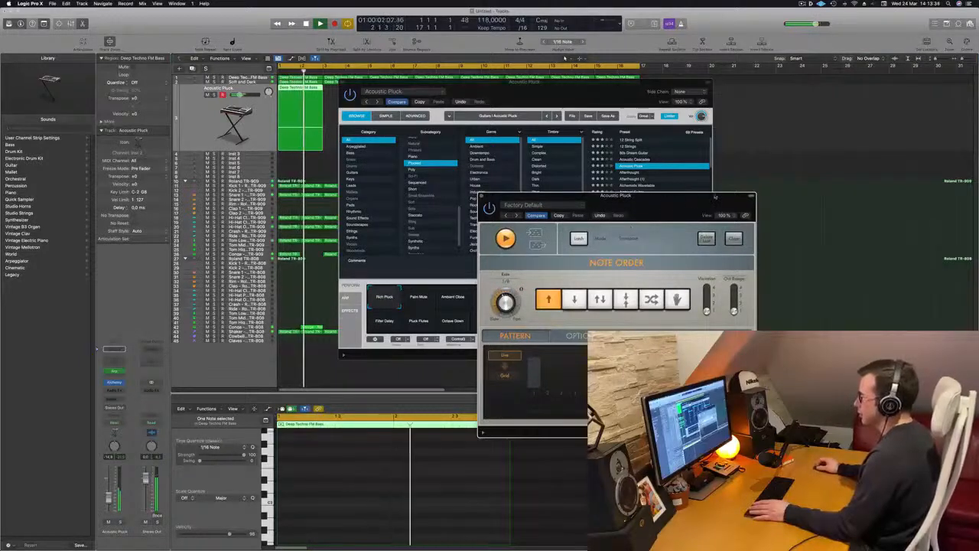
{"action": "left_click_drag", "start_coordinate": [662, 209], "coordinate": [701, 198]}
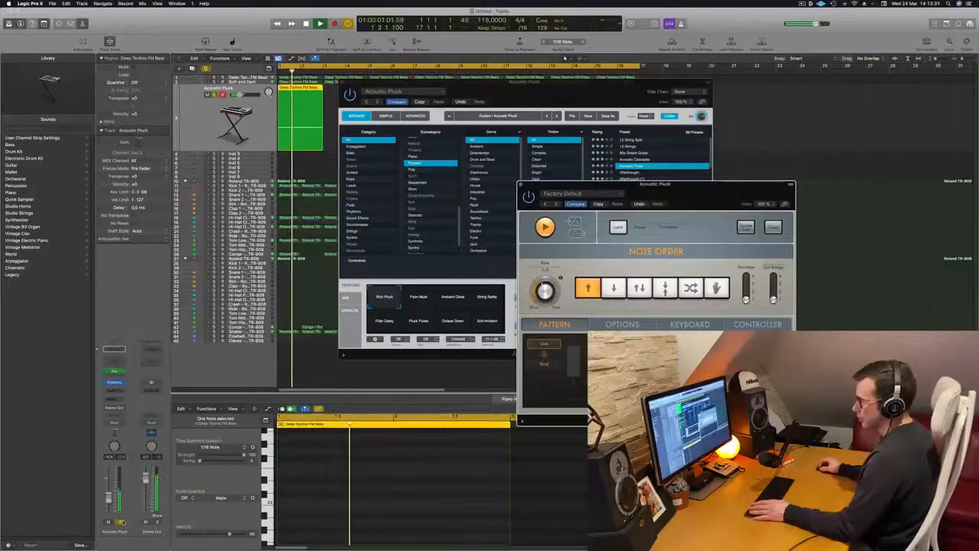
{"action": "left_click", "coordinate": [300, 266]}
{"action": "key", "text": "space"}
{"action": "key", "text": "space"}
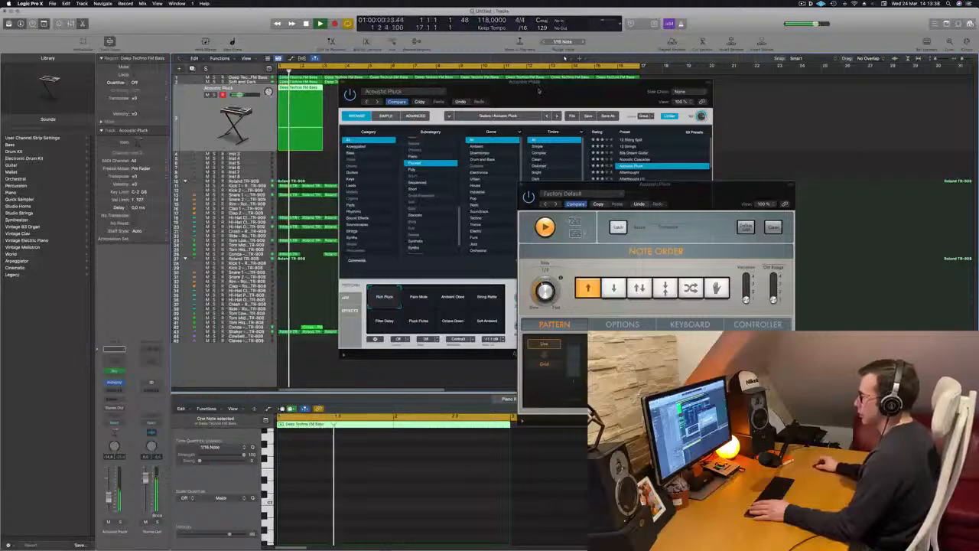
Move Alchemy aside, bring up the Acoustic Pluck region's note in the piano roll and shift it upward
{"action": "left_click_drag", "start_coordinate": [539, 90], "coordinate": [826, 102]}
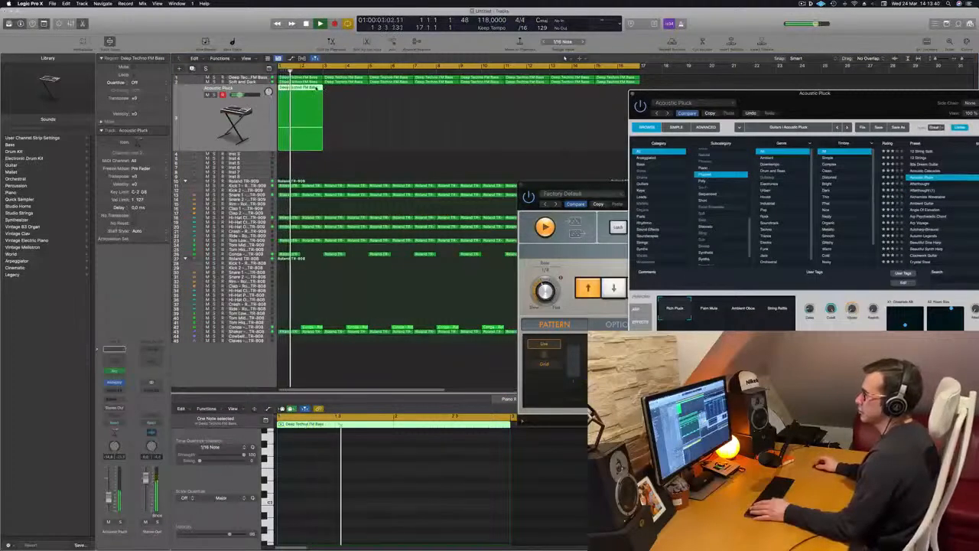
{"action": "left_click", "coordinate": [289, 91]}
{"action": "key", "text": "space"}
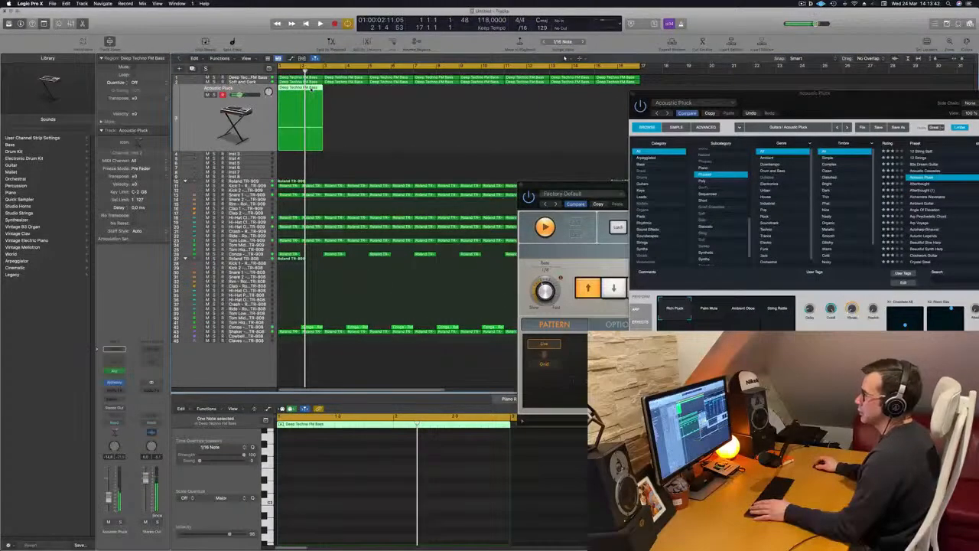
{"action": "key", "text": "p"}
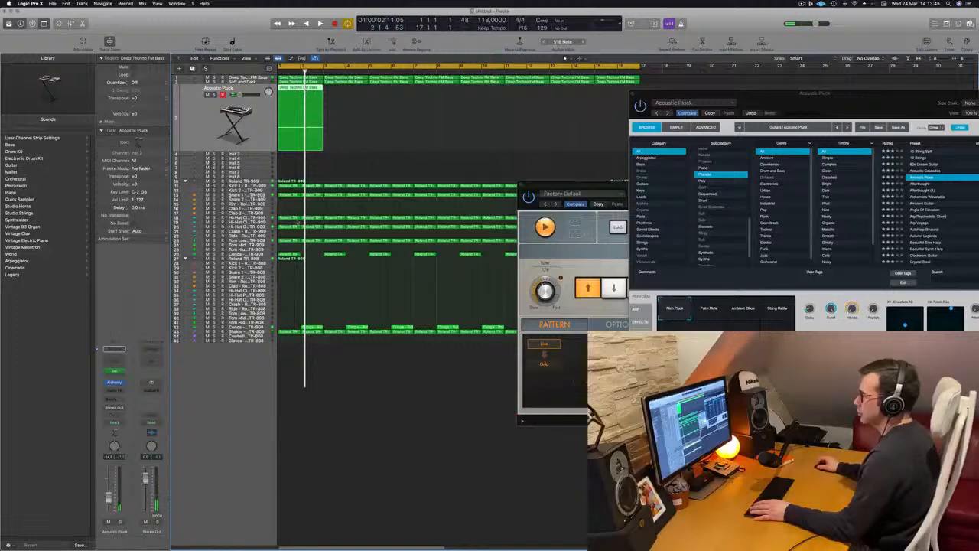
{"action": "key", "text": "p"}
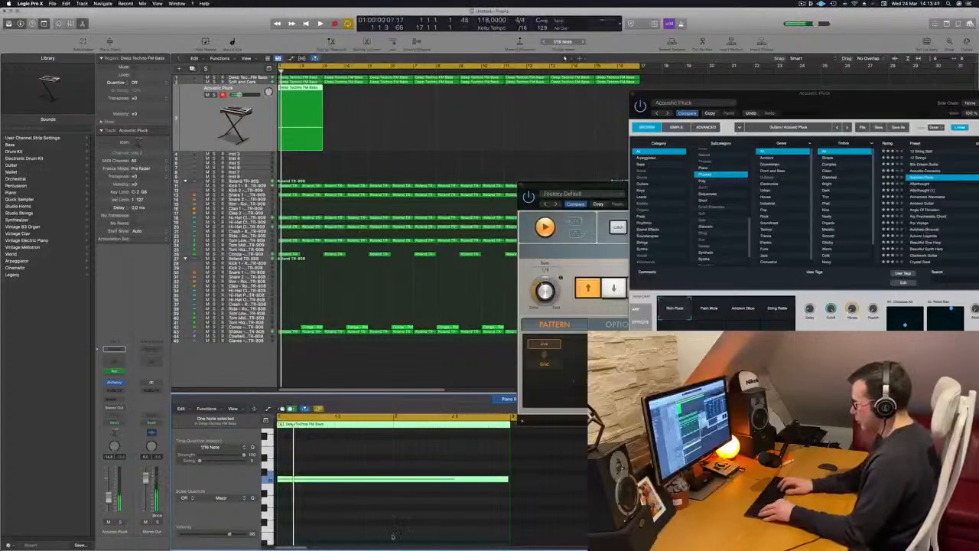
{"action": "key", "text": "Delete"}
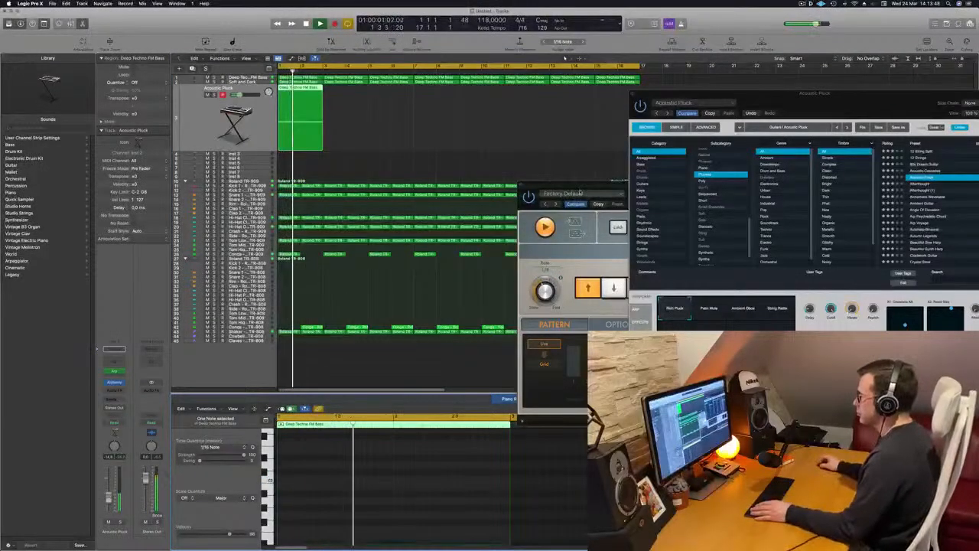
Uncover the Alchemy preset list, load the Afterthought preset and audition it with the groove
{"action": "left_click_drag", "start_coordinate": [581, 192], "coordinate": [499, 292]}
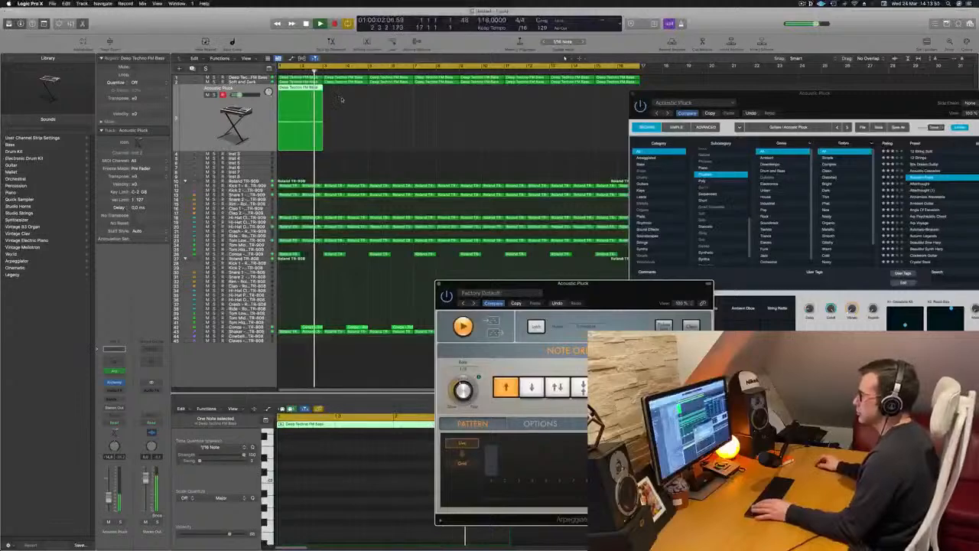
{"action": "key", "text": "Return"}
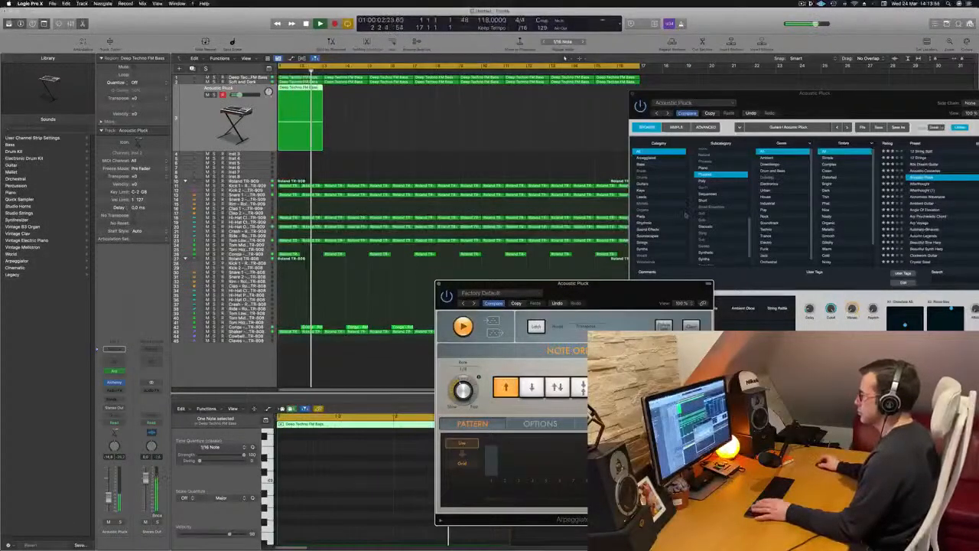
{"action": "left_click_drag", "start_coordinate": [822, 99], "coordinate": [473, 111]}
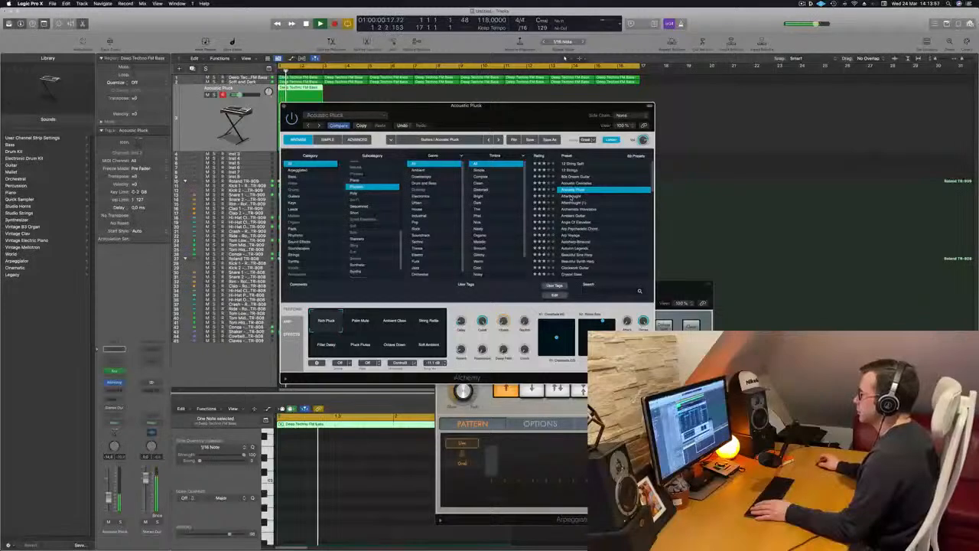
{"action": "key", "text": "Down"}
{"action": "left_click_drag", "start_coordinate": [528, 126], "coordinate": [760, 120]}
{"action": "key", "text": "space"}
Replace the Afterthought track's region at bar 1 with a copy of the three-note Deep Techno FM Bass region and play it
{"action": "left_click_drag", "start_coordinate": [365, 131], "coordinate": [282, 135]}
{"action": "key", "text": "Delete"}
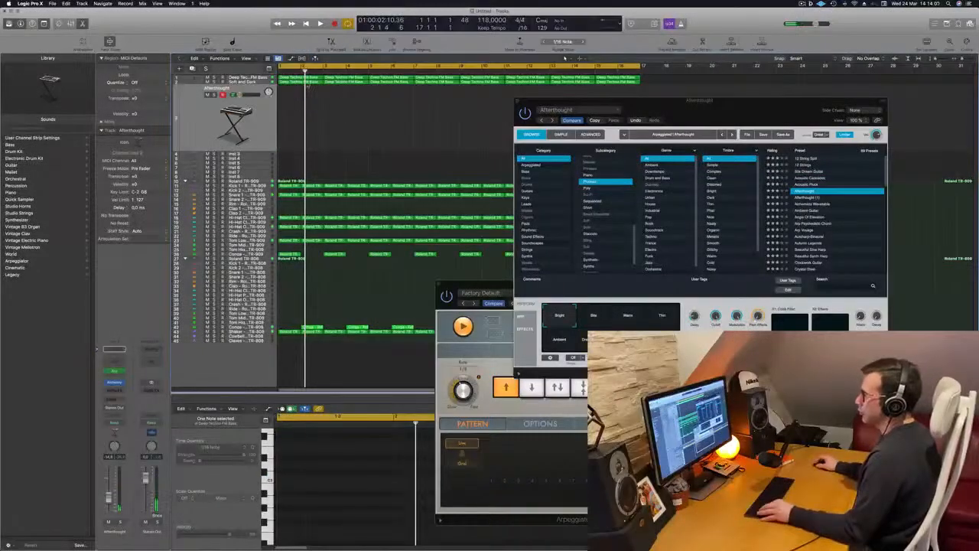
{"action": "key", "text": "super+z"}
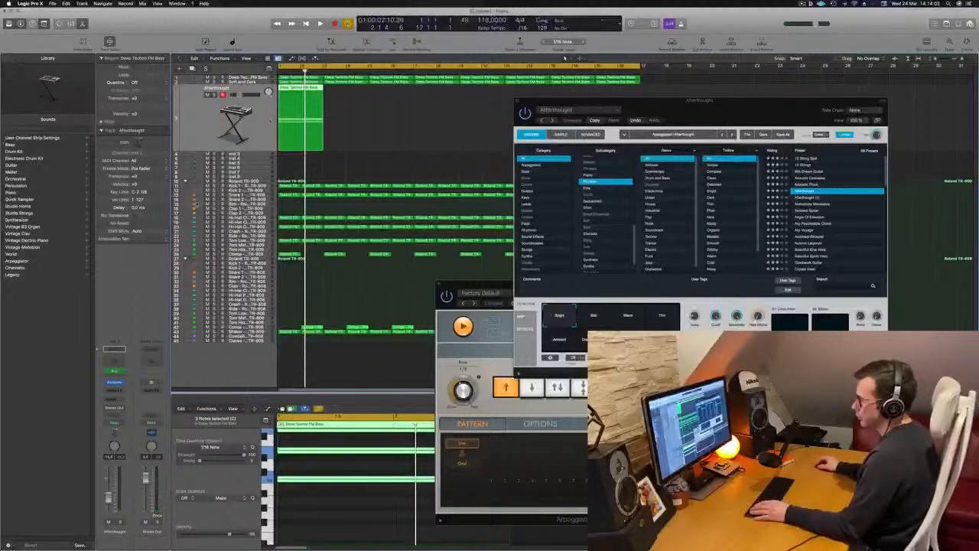
{"action": "key", "text": "space"}
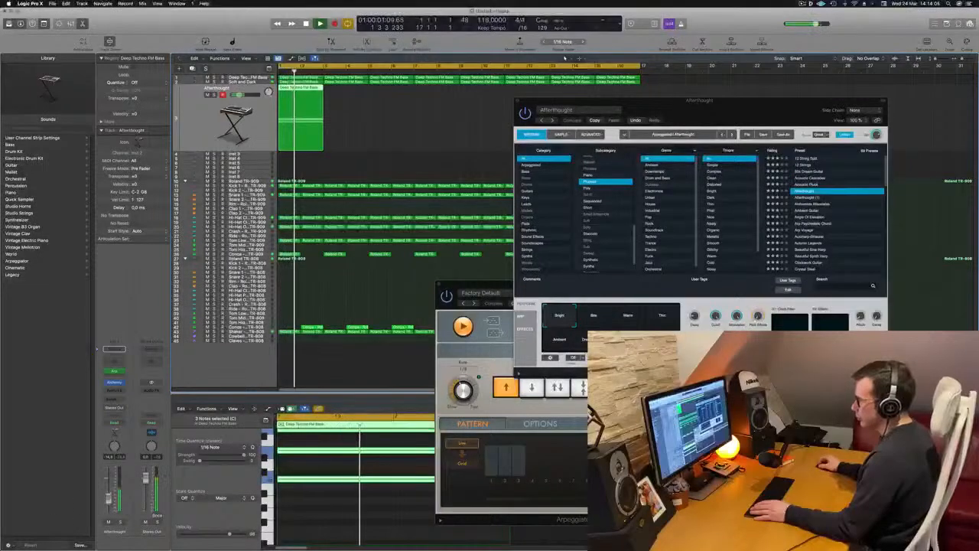
Set the Arpeggiator's rate to 1/16, rearrange the Arpeggiator and Alchemy windows and restart playback
{"action": "left_click_drag", "start_coordinate": [465, 390], "coordinate": [466, 388]}
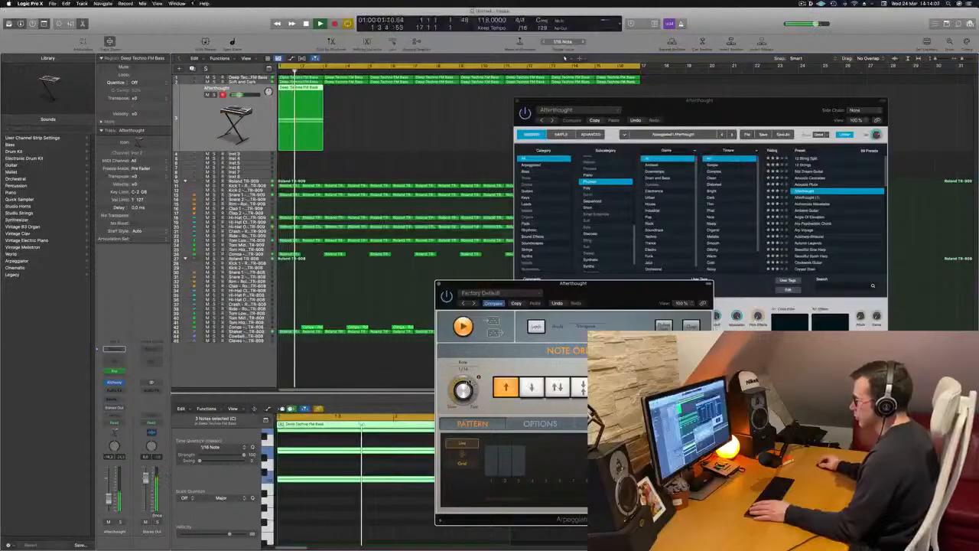
{"action": "left_click_drag", "start_coordinate": [599, 289], "coordinate": [348, 251]}
{"action": "key", "text": "space"}
{"action": "key", "text": "space"}
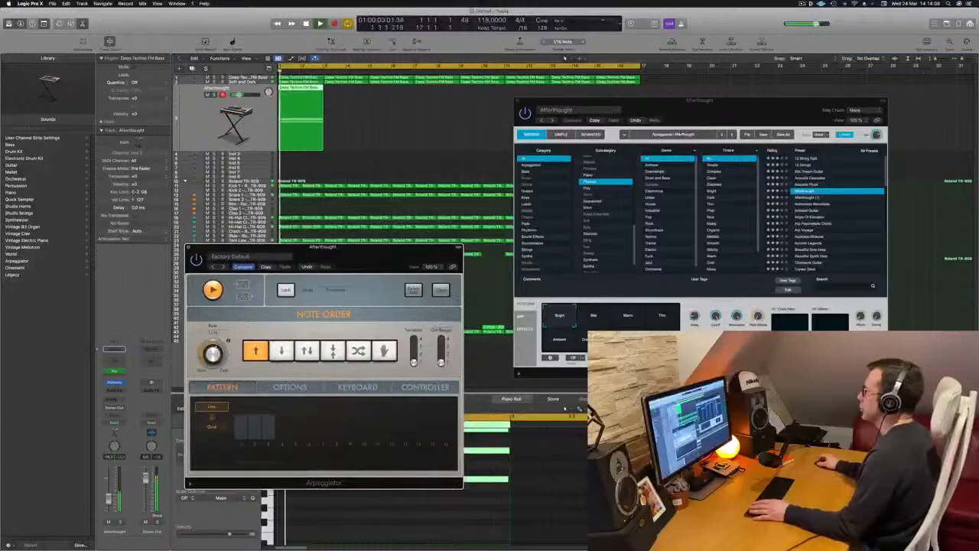
{"action": "left_click_drag", "start_coordinate": [730, 104], "coordinate": [702, 93]}
{"action": "key", "text": "space"}
{"action": "left_click_drag", "start_coordinate": [349, 247], "coordinate": [757, 283]}
{"action": "key", "text": "space"}
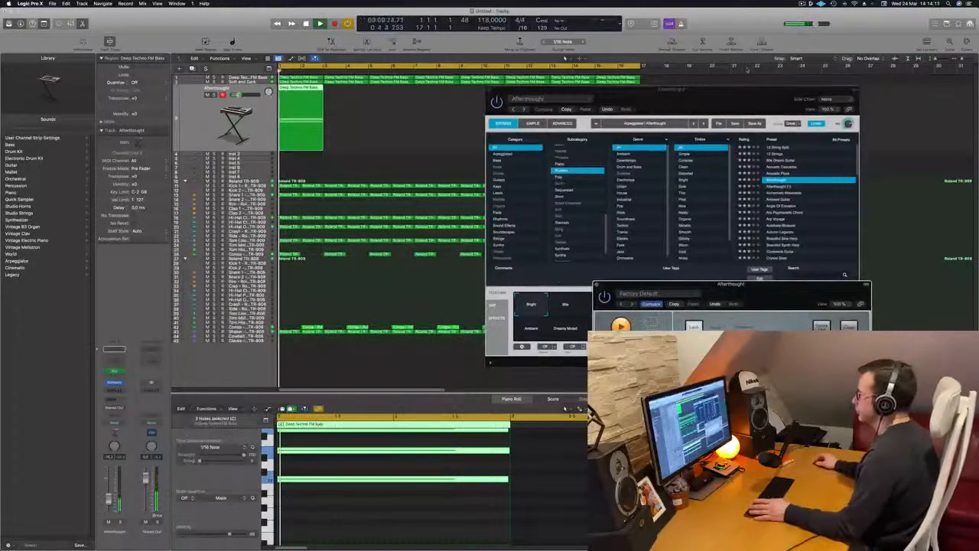
Audition Alchemy's Afterthought (1) preset, switch to Alchemists Wavetable and raise the track's volume slightly
{"action": "left_click_drag", "start_coordinate": [702, 89], "coordinate": [628, 95]}
{"action": "key", "text": "space"}
{"action": "key", "text": "space"}
{"action": "left_click", "coordinate": [711, 192]}
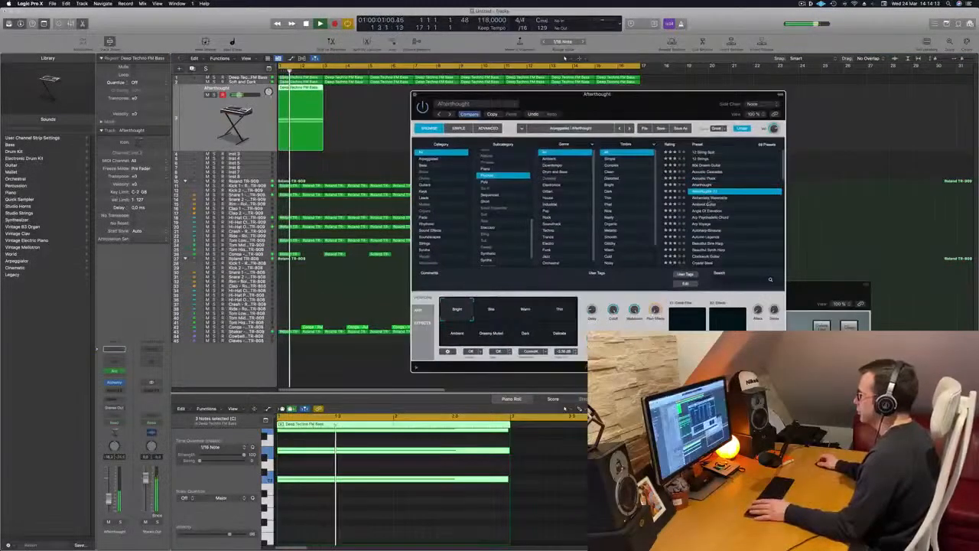
{"action": "left_click", "coordinate": [710, 199]}
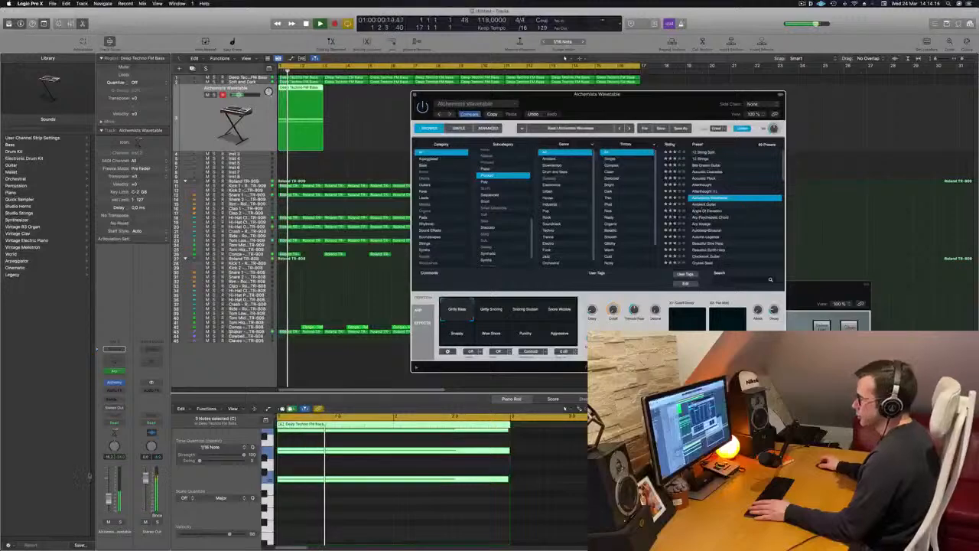
{"action": "left_click", "coordinate": [237, 124]}
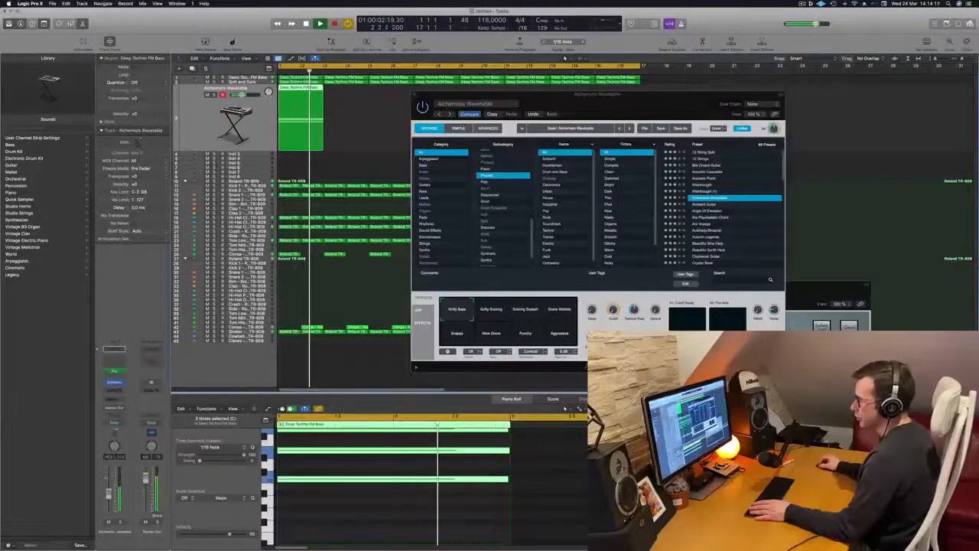
Move Alchemy off the arrangement and copy the three-note region along the Alchemists Wavetable track to fill bars 1 through 16
{"action": "left_click_drag", "start_coordinate": [663, 98], "coordinate": [739, 79]}
{"action": "left_click_drag", "start_coordinate": [304, 94], "coordinate": [348, 100]}
{"action": "left_click_drag", "start_coordinate": [671, 77], "coordinate": [445, 299]}
{"action": "left_click_drag", "start_coordinate": [309, 90], "coordinate": [400, 105]}
{"action": "left_click", "coordinate": [511, 117]}
{"action": "left_click", "coordinate": [267, 127]}
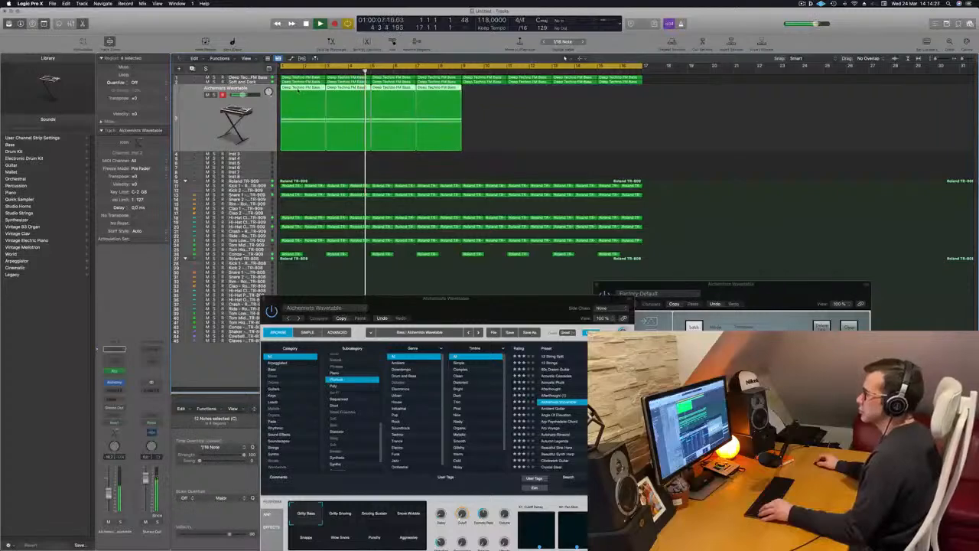
{"action": "left_click_drag", "start_coordinate": [299, 101], "coordinate": [481, 100]}
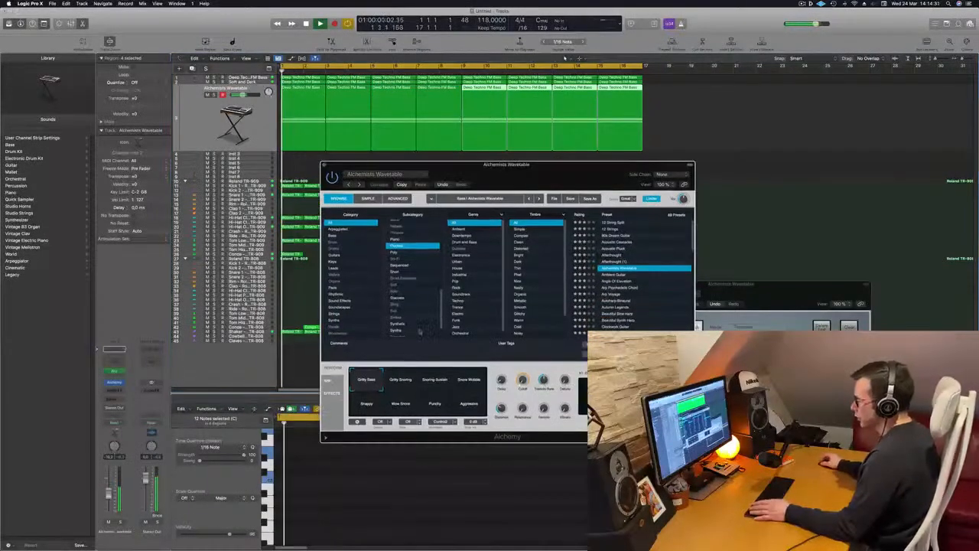
Audition the Snoring Sustain, Snore Wobble, Snappy, Wow Snore and Aggressive performance snapshots of the Alchemists Wavetable preset
{"action": "left_click", "coordinate": [434, 380]}
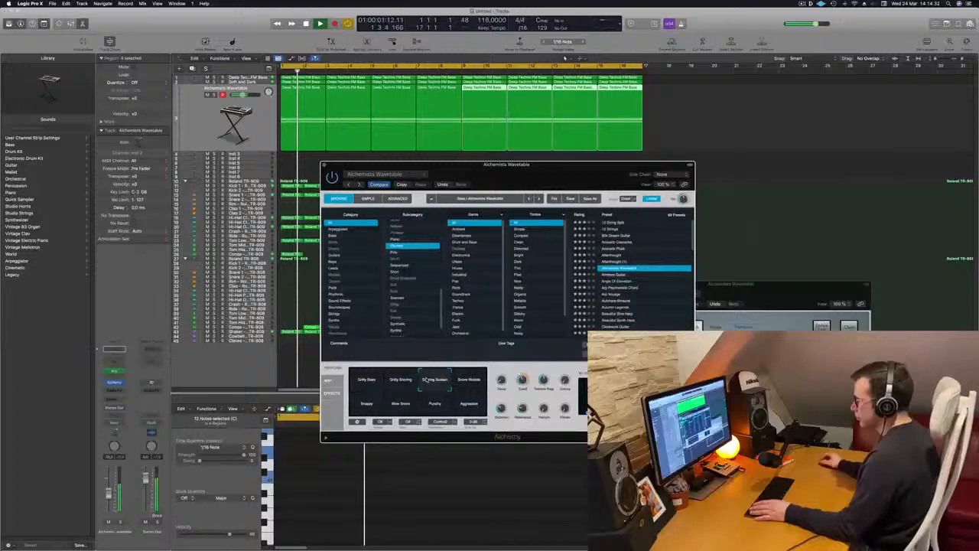
{"action": "left_click", "coordinate": [468, 381]}
{"action": "left_click", "coordinate": [368, 404]}
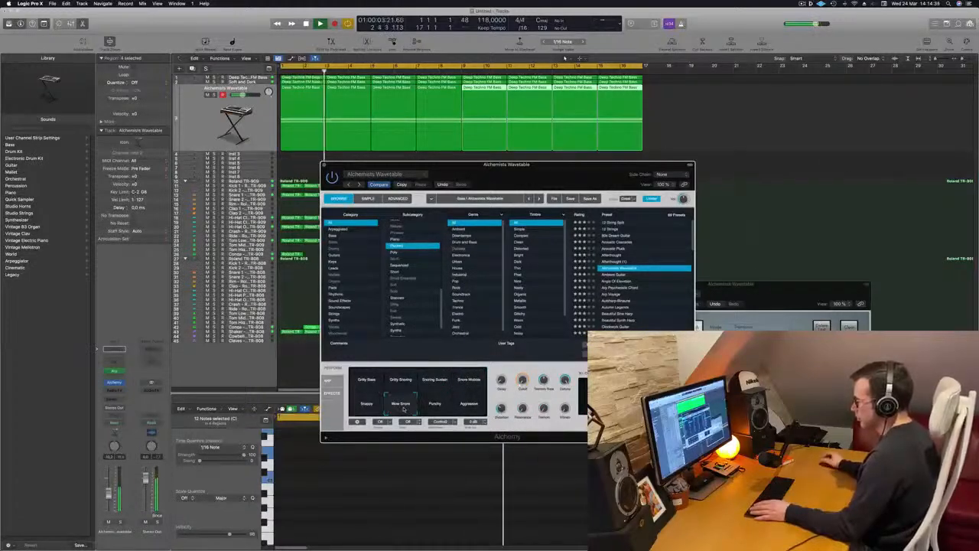
{"action": "left_click", "coordinate": [468, 405]}
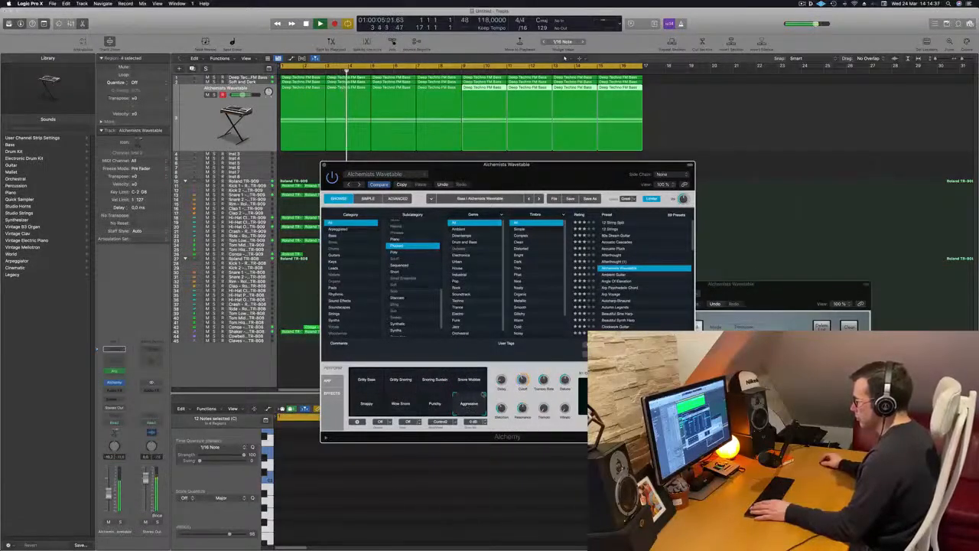
Restart playback, audition the Ambient Guitar preset in Alchemy and switch to Angle Of Elevation
{"action": "key", "text": "space"}
{"action": "key", "text": "space"}
{"action": "left_click", "coordinate": [538, 198]}
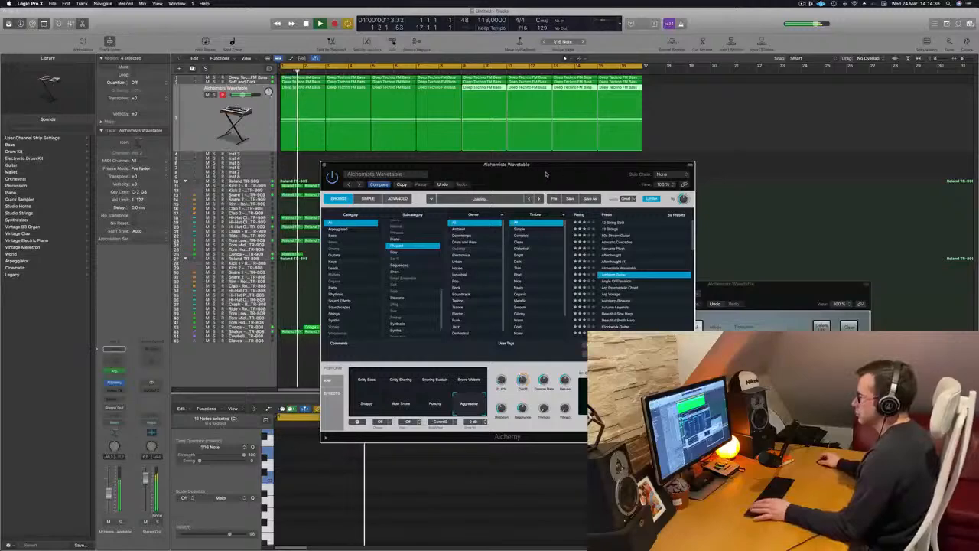
{"action": "left_click_drag", "start_coordinate": [546, 174], "coordinate": [568, 152]}
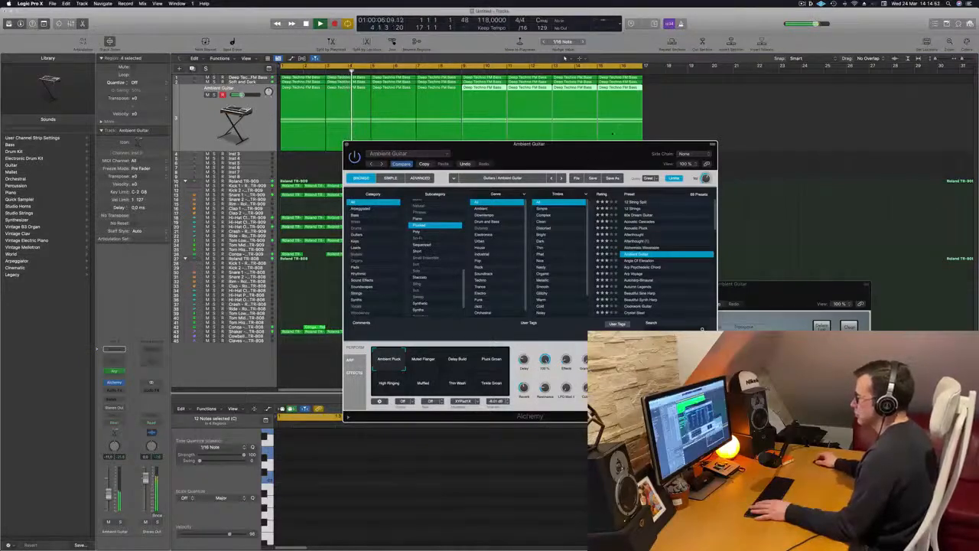
{"action": "left_click_drag", "start_coordinate": [587, 161], "coordinate": [566, 111]}
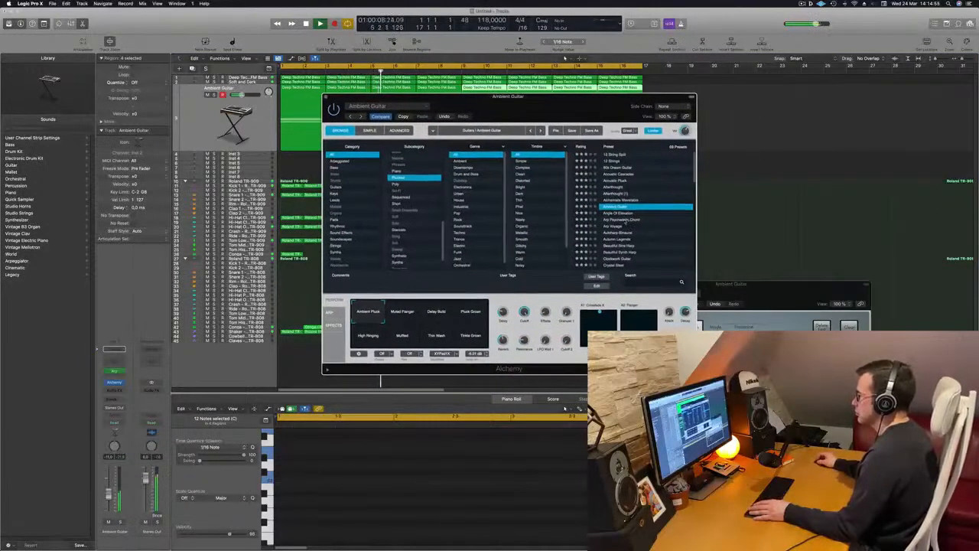
{"action": "left_click", "coordinate": [622, 213]}
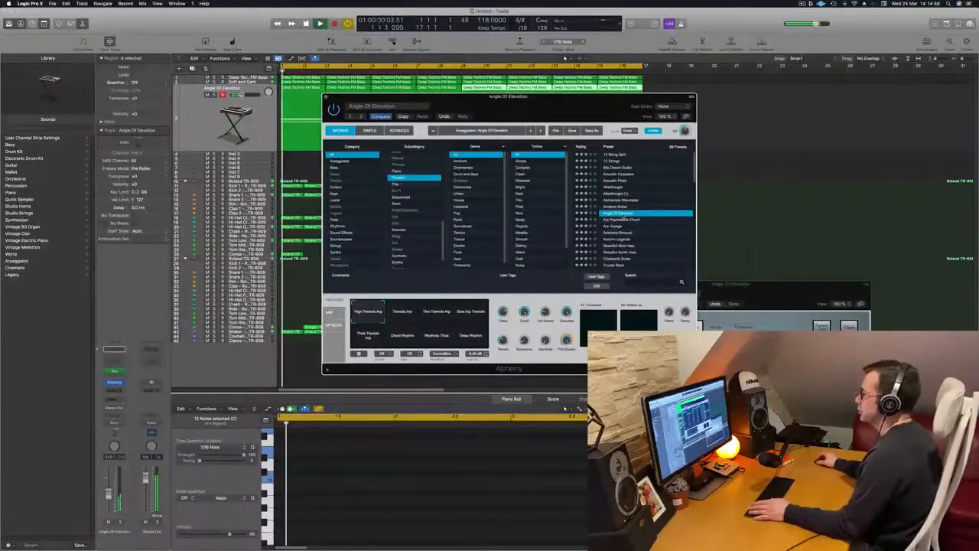
Audition the Arp Voyage, Autoharp-Binaural and Autumn Legends presets in Alchemy
{"action": "left_click", "coordinate": [616, 226]}
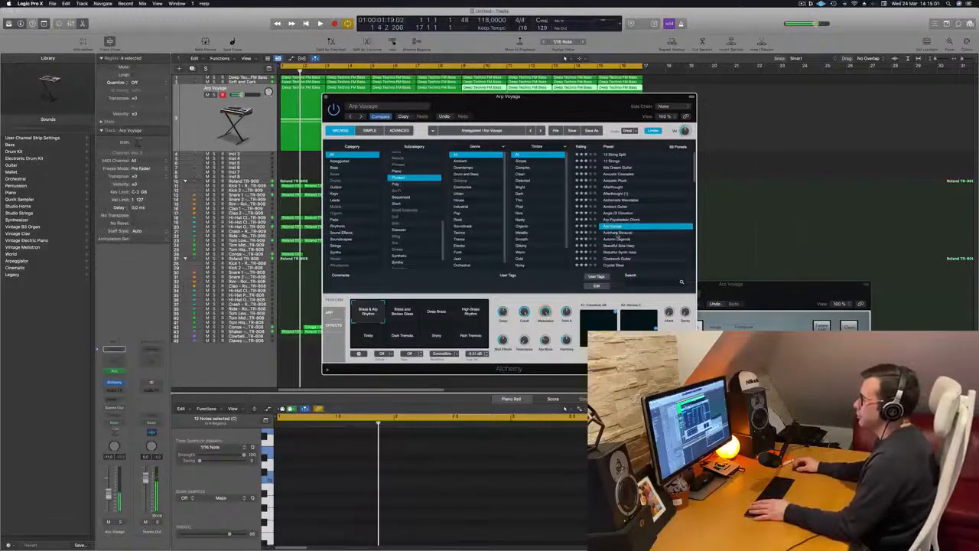
{"action": "left_click", "coordinate": [616, 233]}
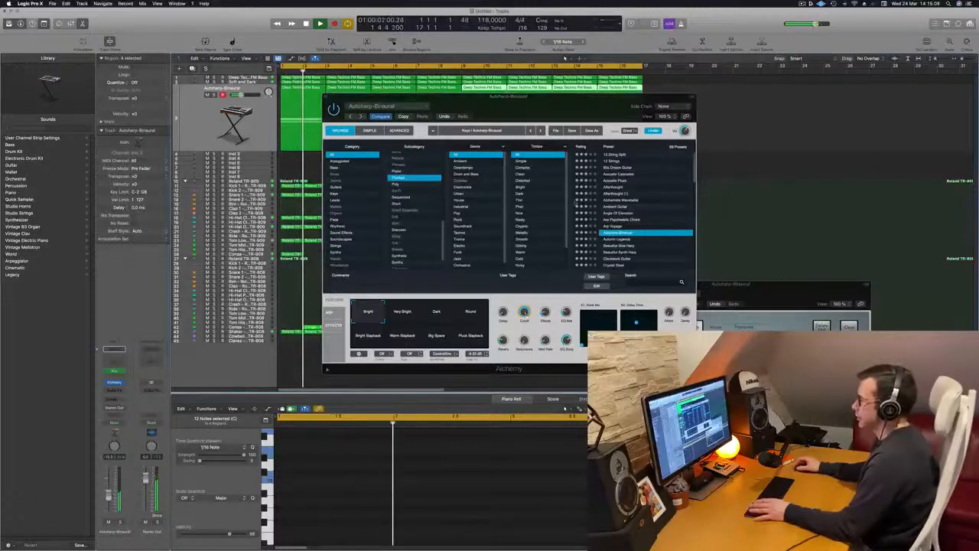
{"action": "left_click", "coordinate": [618, 239]}
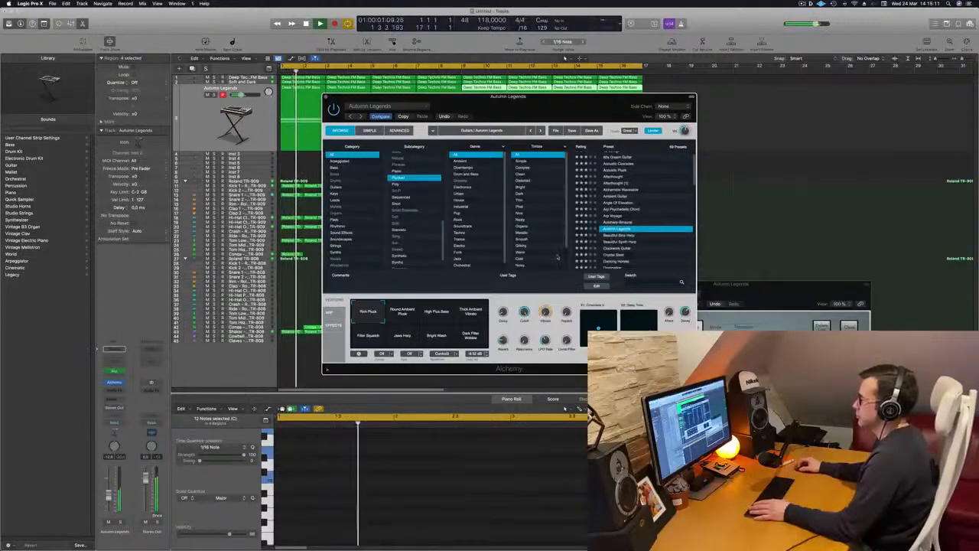
Audition the Thick Ambient Vibrato, Bright Wash and Dark Filter Wobble performance snapshots of Autumn Legends
{"action": "left_click", "coordinate": [402, 312]}
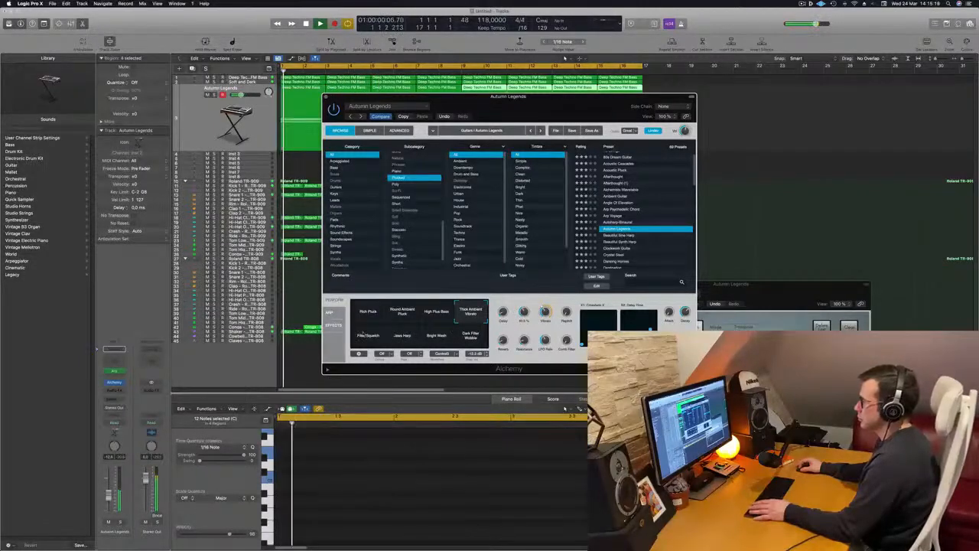
{"action": "left_click", "coordinate": [432, 332]}
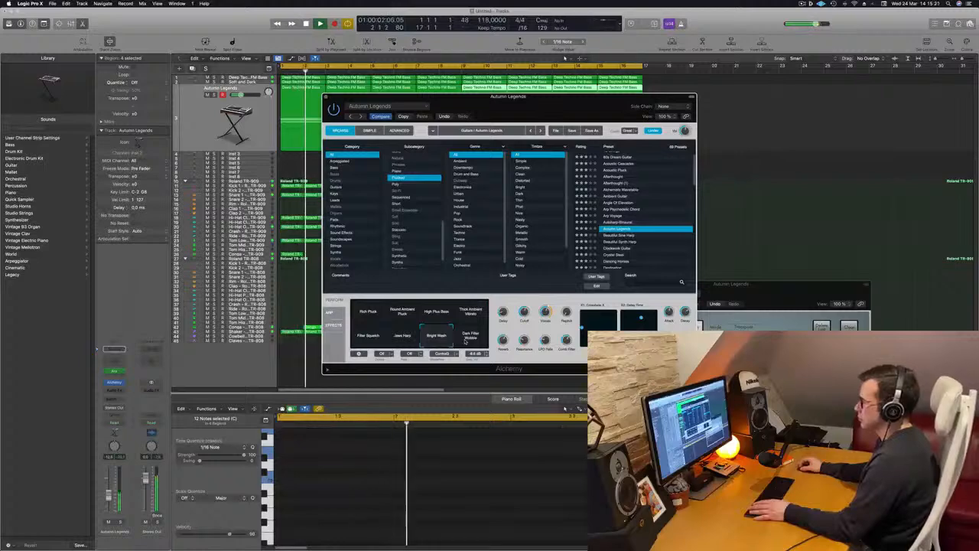
{"action": "left_click", "coordinate": [469, 339]}
Audition the Beautiful Sine Harp, Beautiful Synth Harp and Clockwork Guitar presets in Alchemy
{"action": "scroll", "coordinate": [646, 220], "scroll_direction": "down", "scroll_amount": 3}
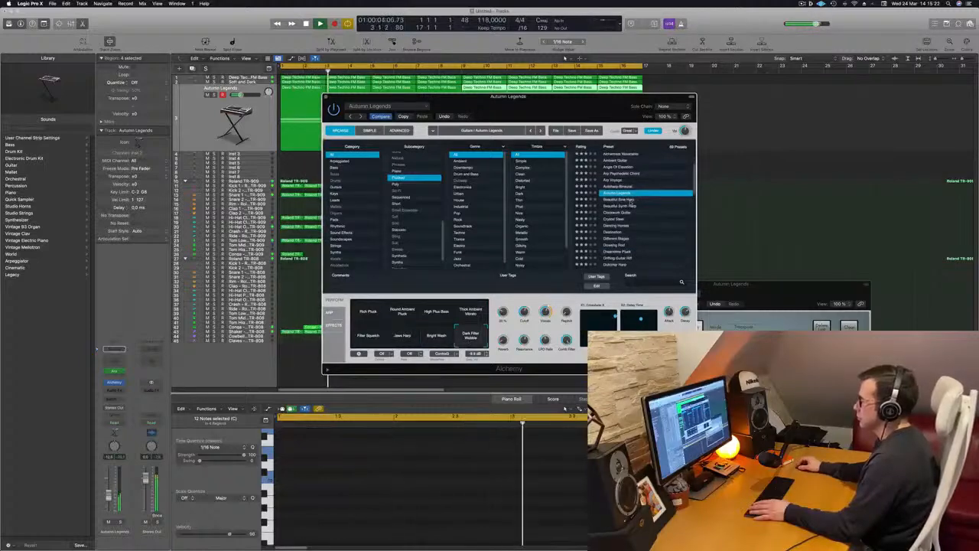
{"action": "left_click", "coordinate": [635, 200]}
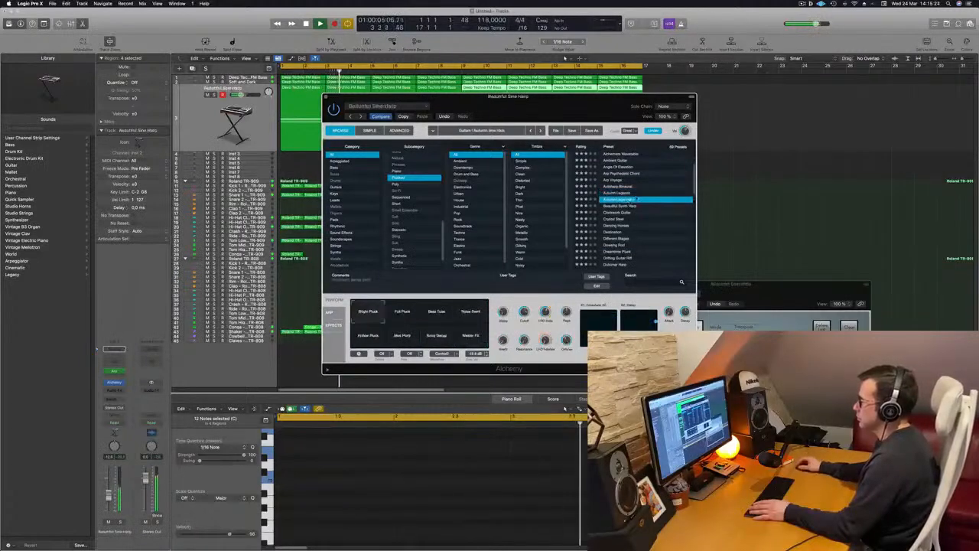
{"action": "left_click", "coordinate": [436, 312]}
{"action": "left_click", "coordinate": [624, 206]}
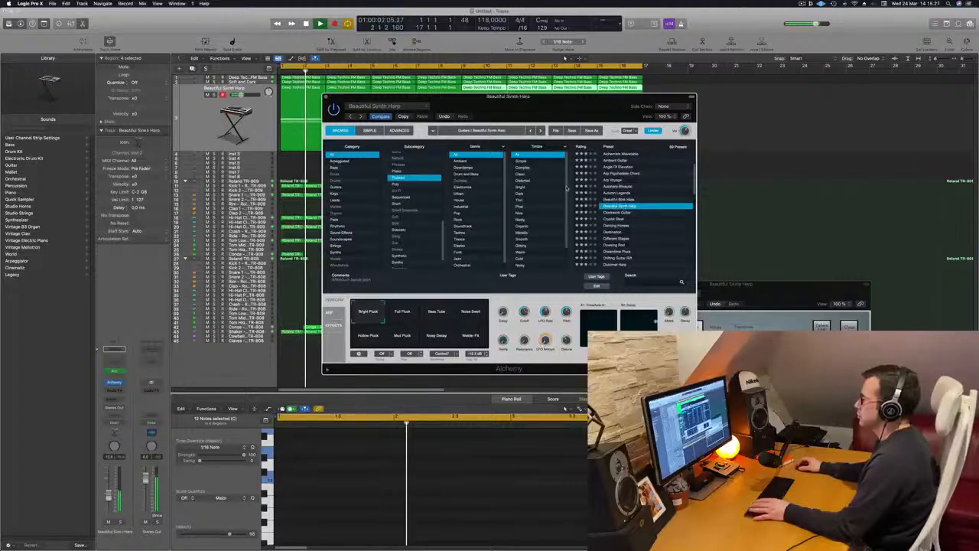
{"action": "left_click", "coordinate": [616, 214]}
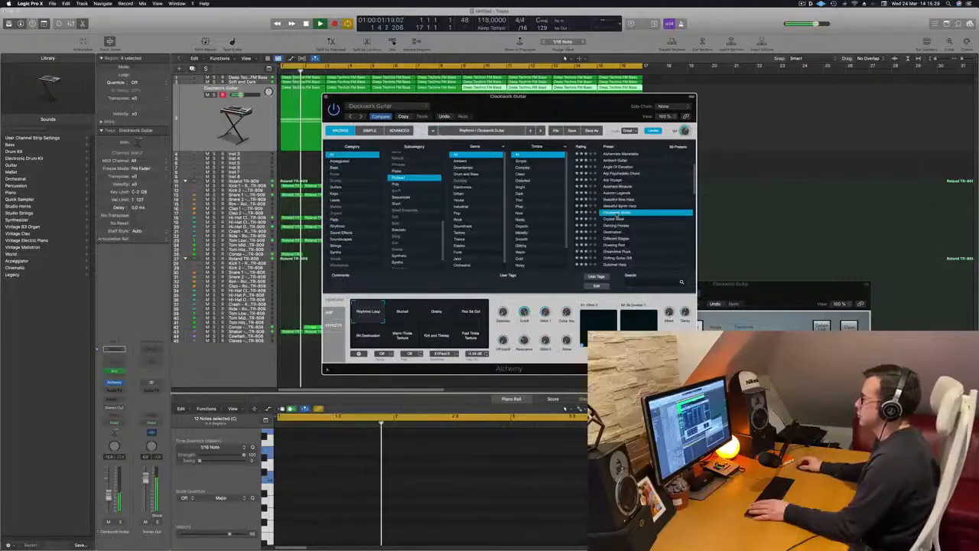
Audition the Crystal Steel, Dancing Horses, Different Stages and Dreamtime Pluck presets in Alchemy
{"action": "left_click", "coordinate": [620, 219]}
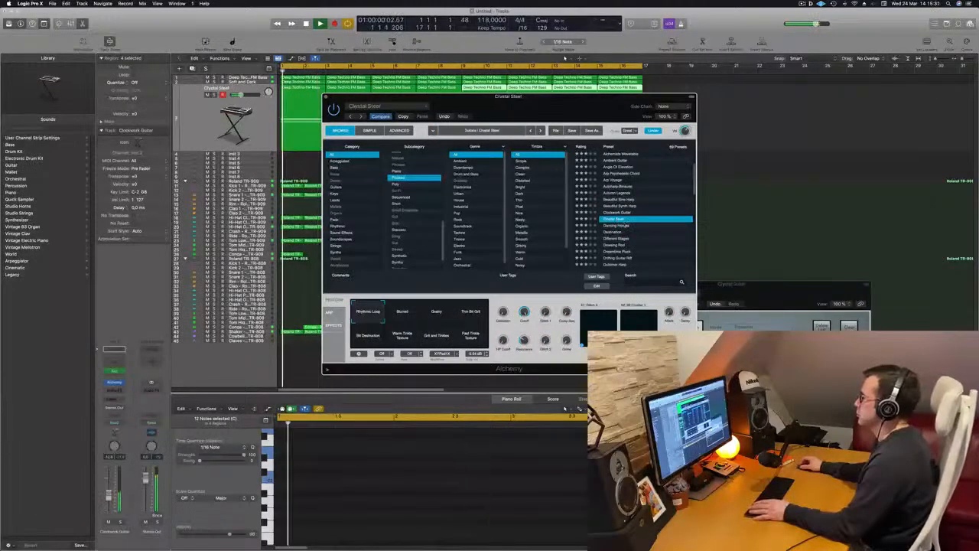
{"action": "left_click", "coordinate": [618, 226]}
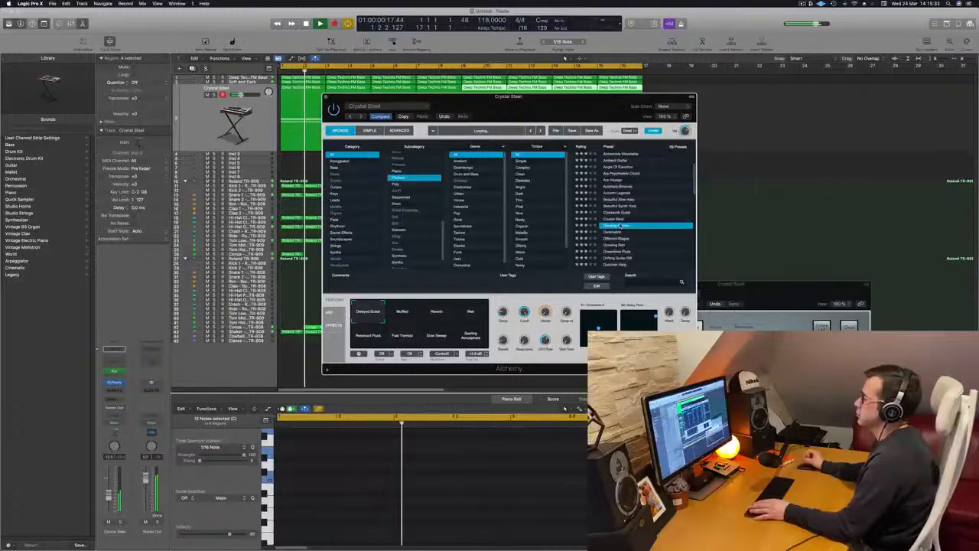
{"action": "scroll", "coordinate": [650, 228], "scroll_direction": "down", "scroll_amount": 3}
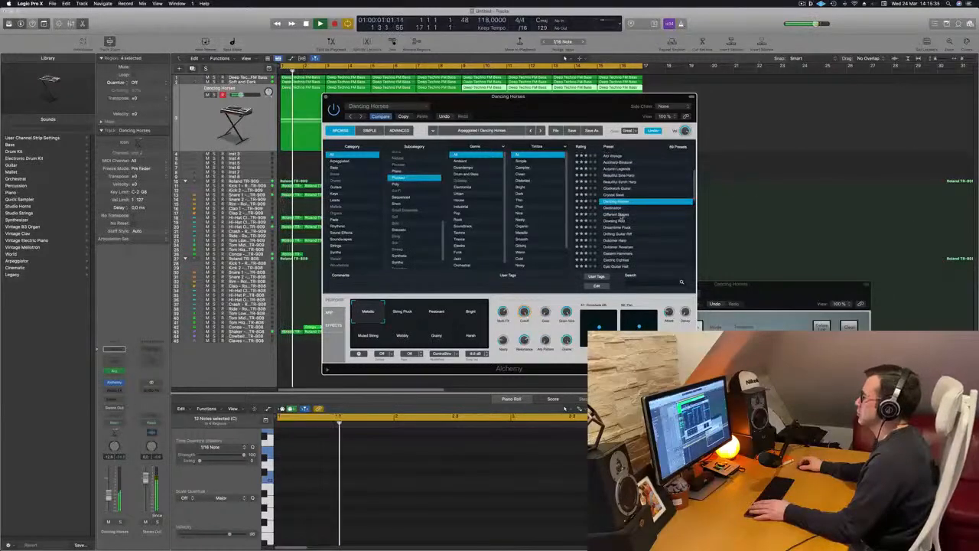
{"action": "left_click", "coordinate": [621, 215]}
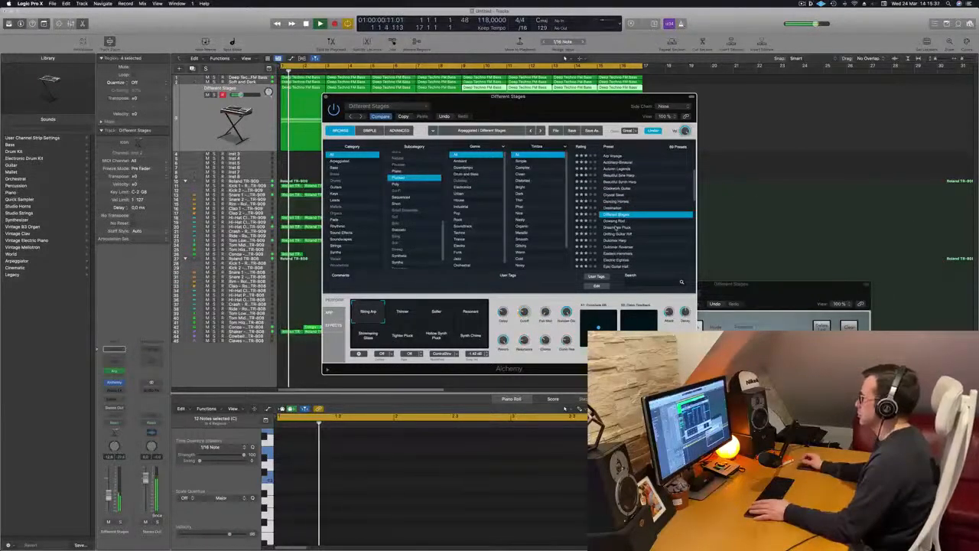
{"action": "left_click", "coordinate": [624, 227]}
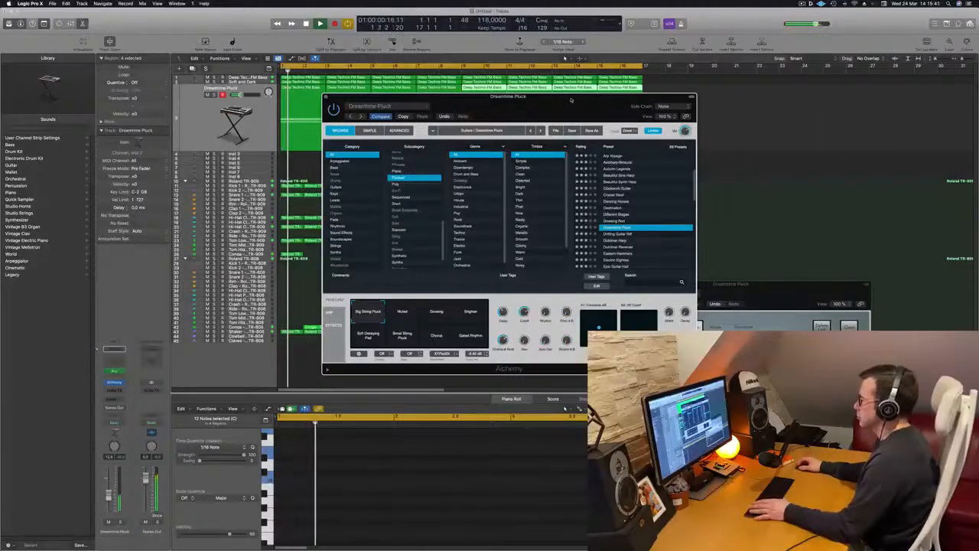
Shift Alchemy slightly and audition the Muted, Growing and Chorus performance snapshots of the Dreamtime Pluck preset
{"action": "mouse_move", "coordinate": [574, 106]}
{"action": "left_mouse_down"}
{"action": "mouse_move", "coordinate": [599, 112]}
{"action": "mouse_move", "coordinate": [578, 120]}
{"action": "left_mouse_up"}
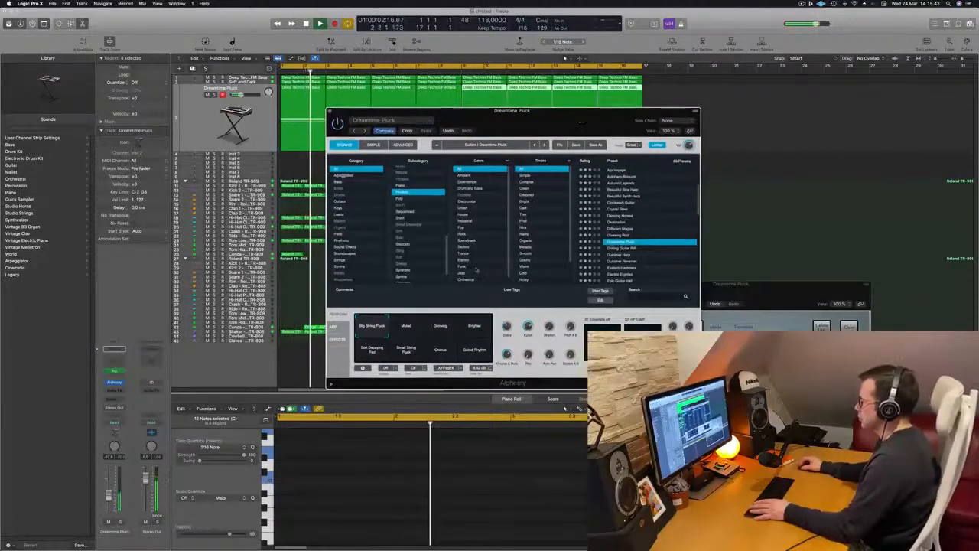
{"action": "left_click", "coordinate": [419, 332]}
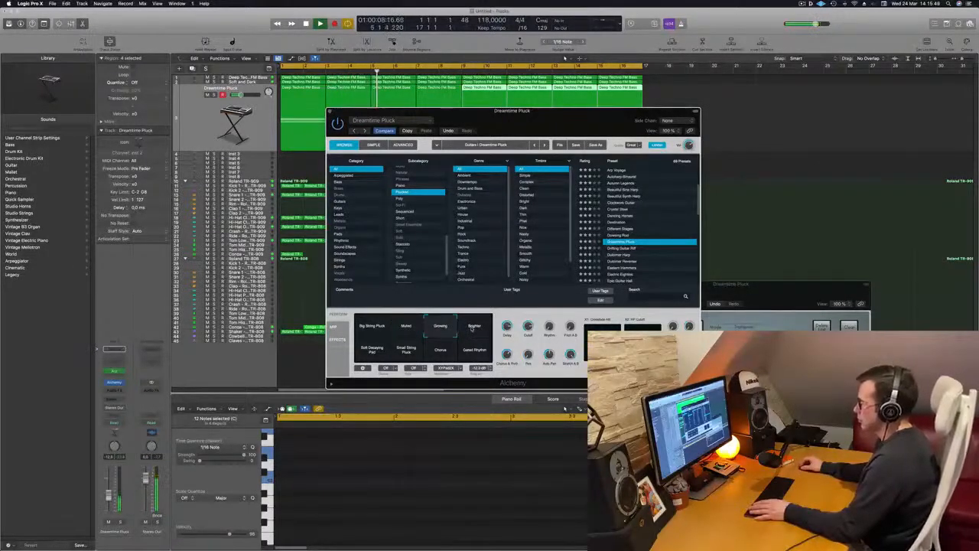
{"action": "left_click", "coordinate": [458, 349]}
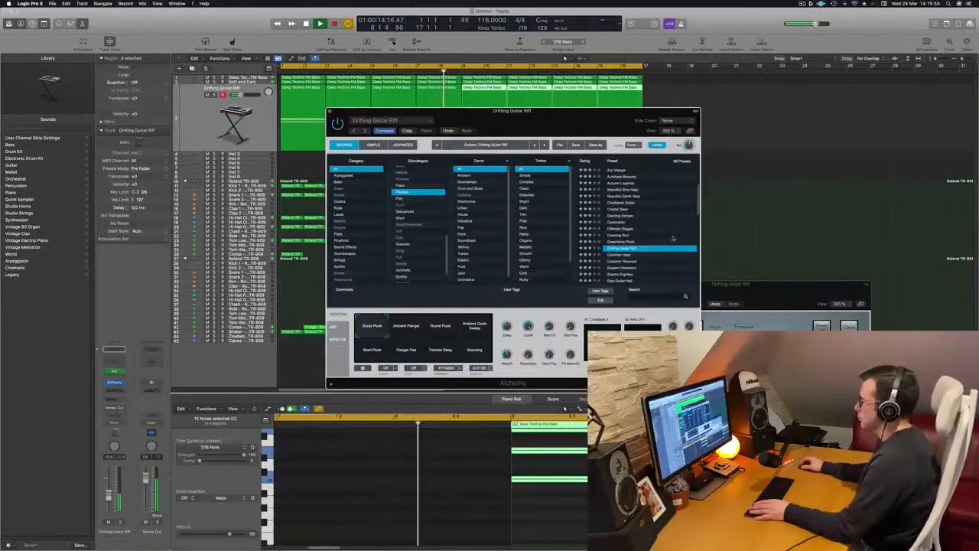
Audition the Dulcimer Harp preset in Alchemy and switch to Eastern Hammers
{"action": "scroll", "coordinate": [620, 240], "scroll_direction": "down", "scroll_amount": 1}
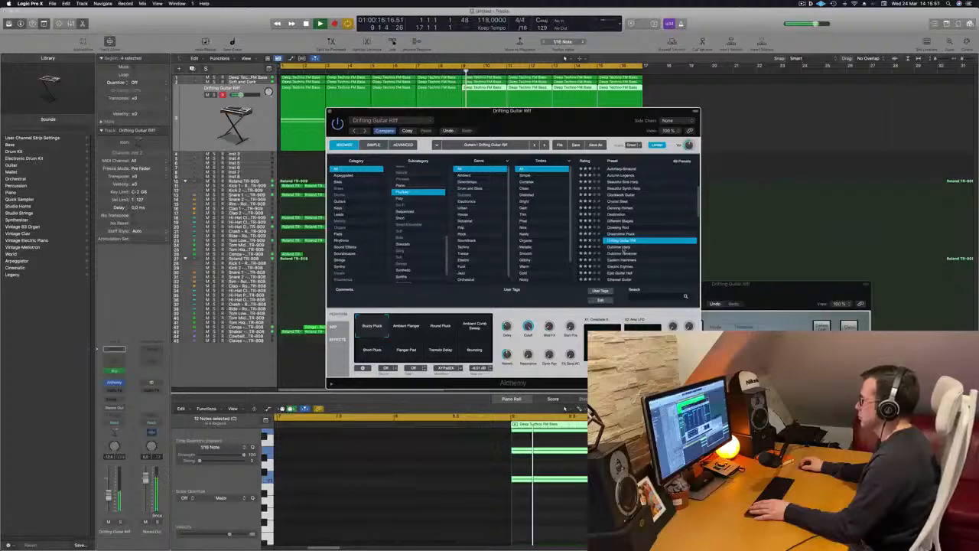
{"action": "left_click", "coordinate": [623, 247]}
{"action": "scroll", "coordinate": [623, 249], "scroll_direction": "down", "scroll_amount": 2}
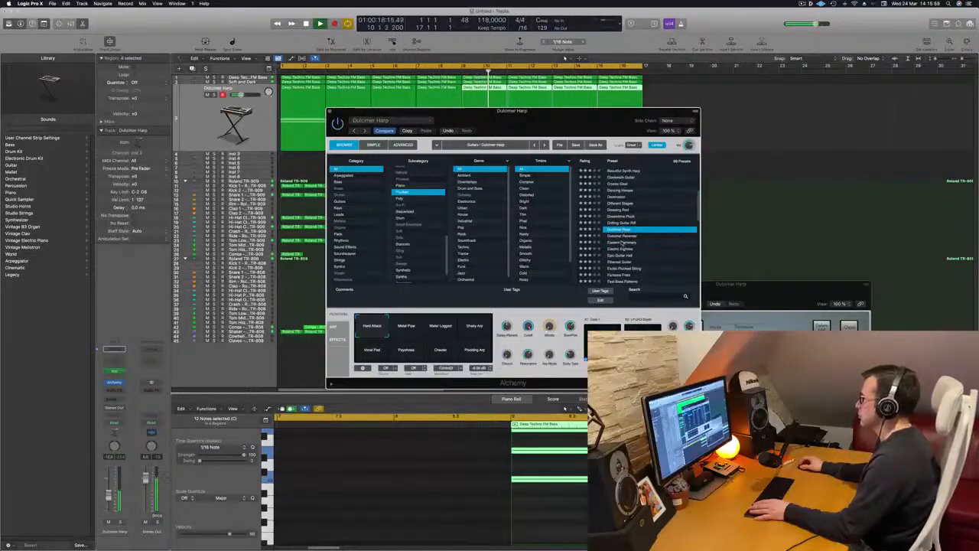
{"action": "scroll", "coordinate": [640, 238], "scroll_direction": "down", "scroll_amount": 3}
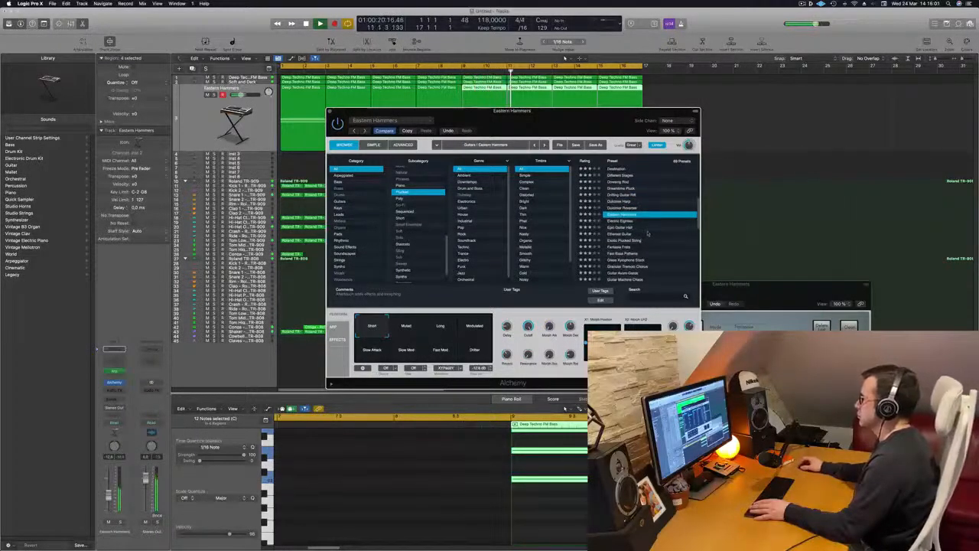
Restart playback, audition the Long and Modulated snapshots of Eastern Hammers and lower the track's volume slightly
{"action": "key", "text": "space"}
{"action": "left_click", "coordinate": [474, 327]}
{"action": "left_click", "coordinate": [442, 327]}
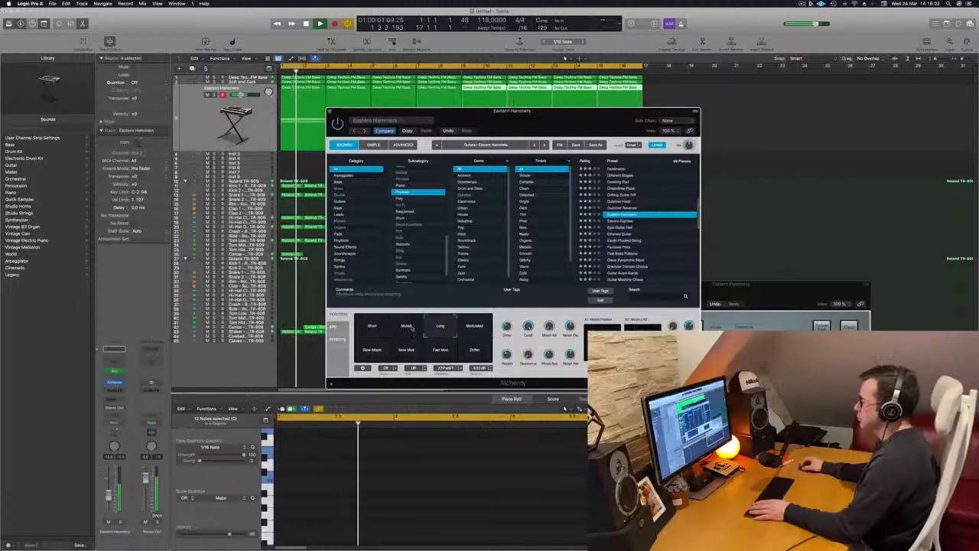
{"action": "left_click", "coordinate": [474, 328]}
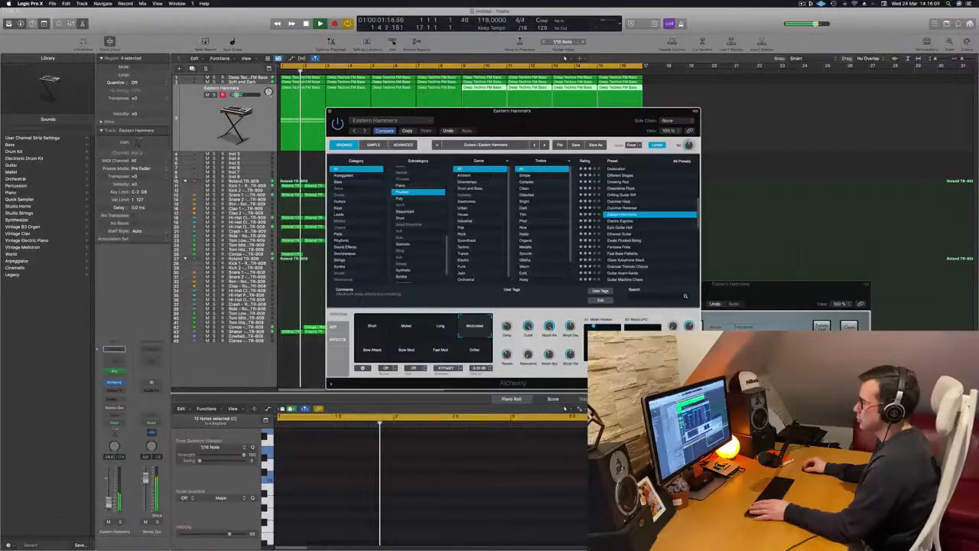
{"action": "left_click_drag", "start_coordinate": [108, 496], "coordinate": [108, 503]}
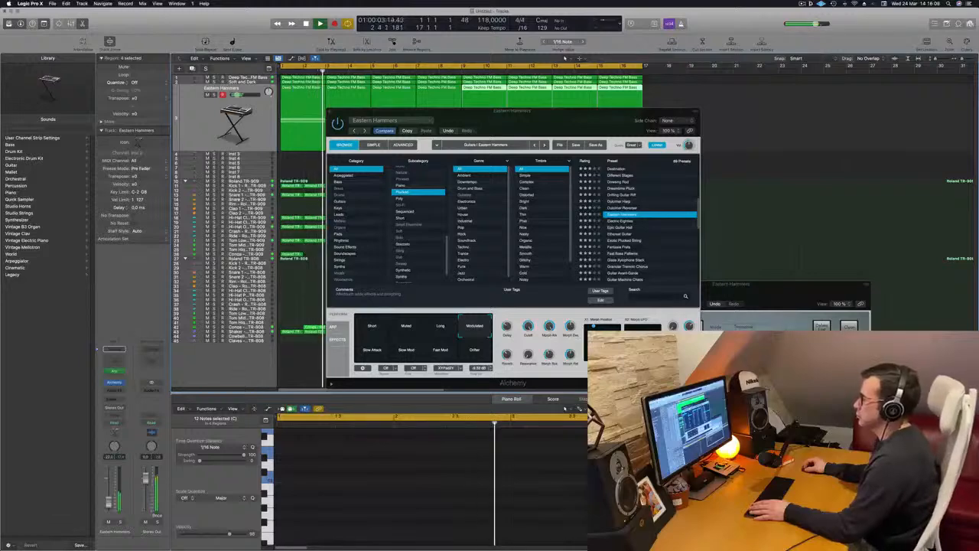
Audition the Slow Attack snapshot of Eastern Hammers, switch to Slow Mod and raise the track's volume
{"action": "left_click", "coordinate": [371, 351]}
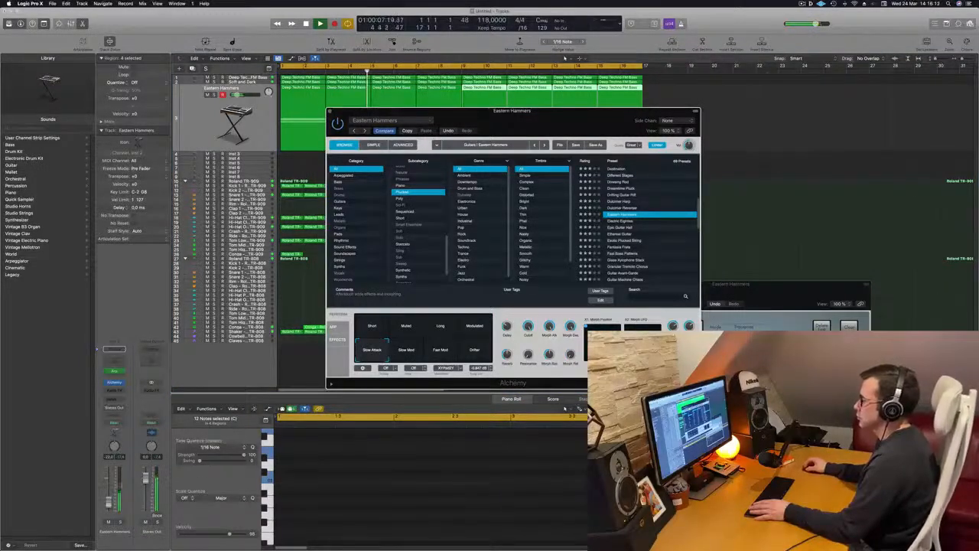
{"action": "left_click", "coordinate": [564, 408]}
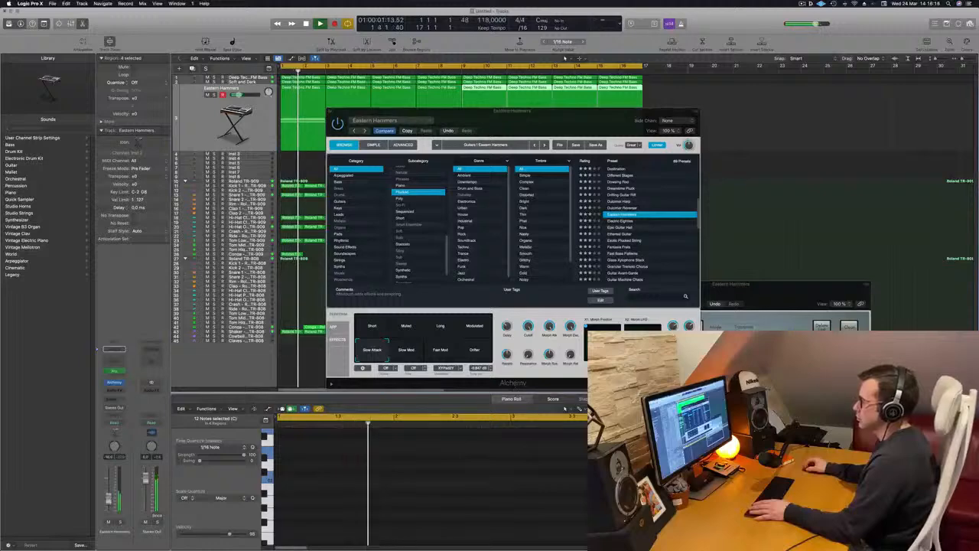
{"action": "left_click", "coordinate": [410, 353]}
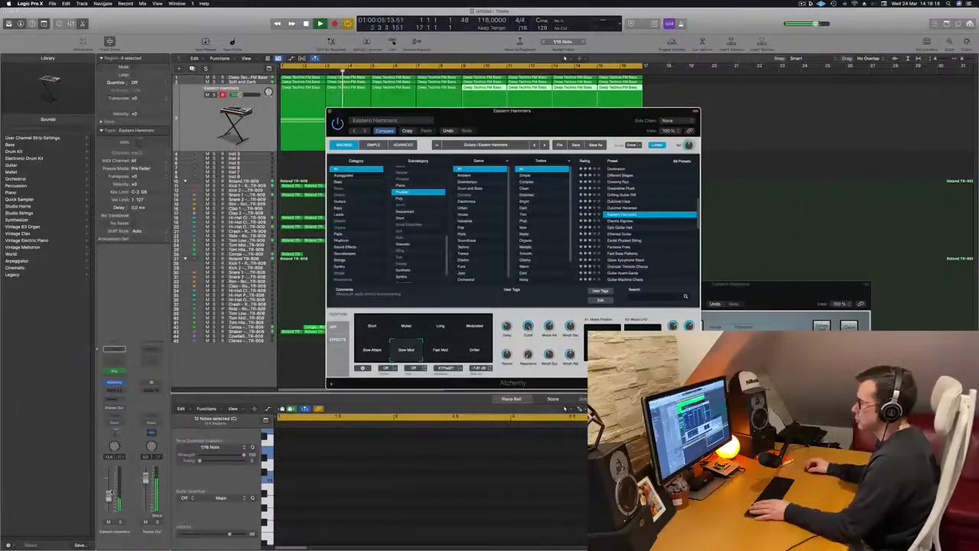
{"action": "left_click", "coordinate": [565, 408]}
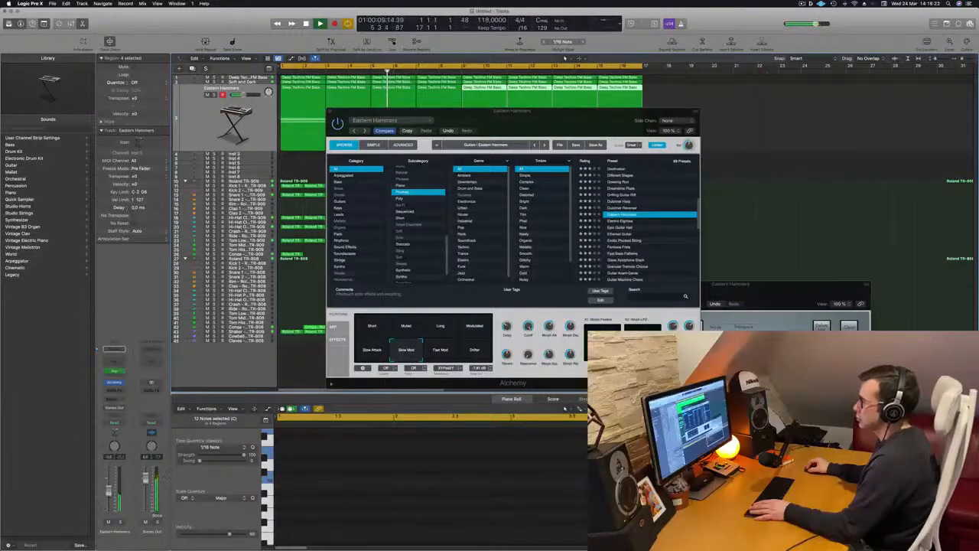
Compare the Fast Mod snapshot with Slow Mod, keep Slow Mod and turn down its Cutoff
{"action": "left_click_drag", "start_coordinate": [562, 127], "coordinate": [502, 128]}
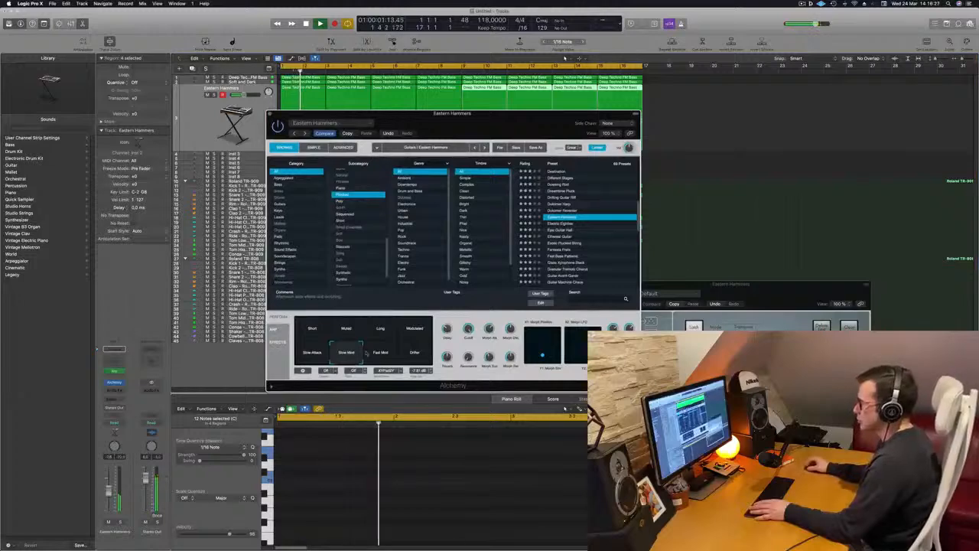
{"action": "left_click", "coordinate": [411, 354]}
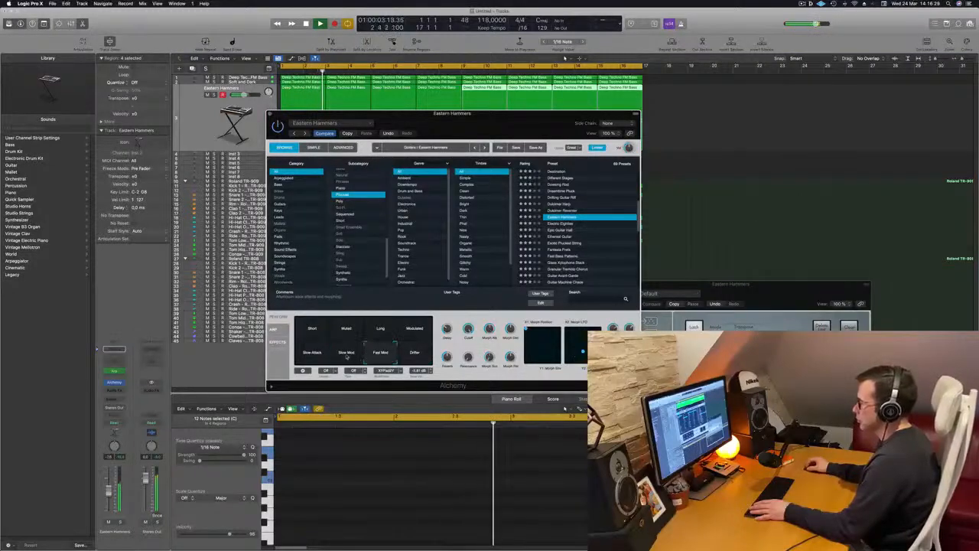
{"action": "left_click", "coordinate": [346, 354]}
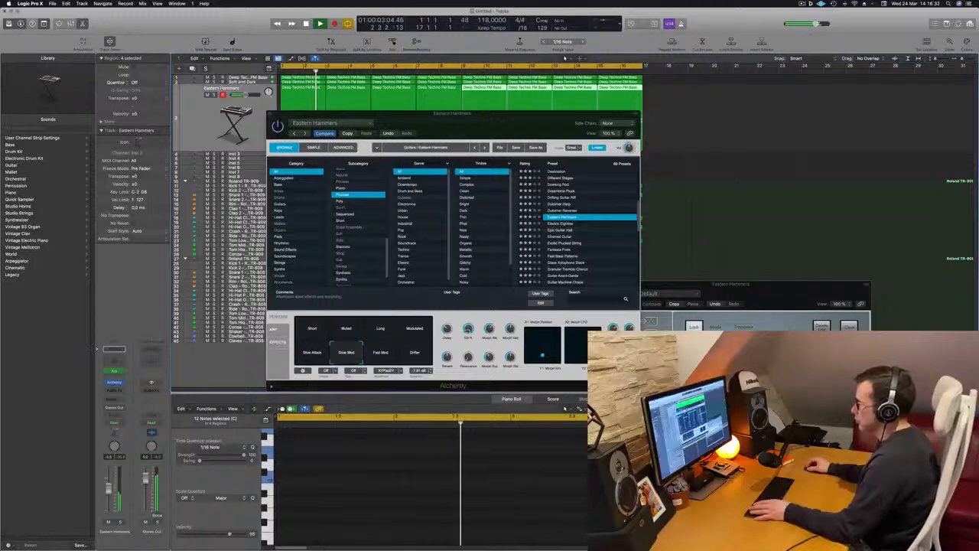
{"action": "left_click_drag", "start_coordinate": [468, 329], "coordinate": [468, 339]}
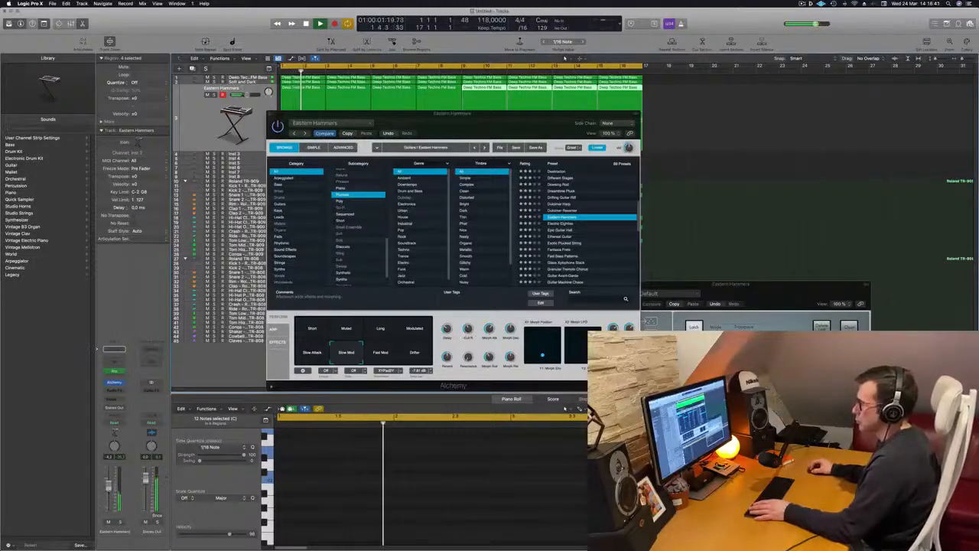
Move Alchemy off the arrangement, restart playback and add a bus send to Aux 1 on the Eastern Hammers track
{"action": "left_click_drag", "start_coordinate": [497, 115], "coordinate": [717, 126]}
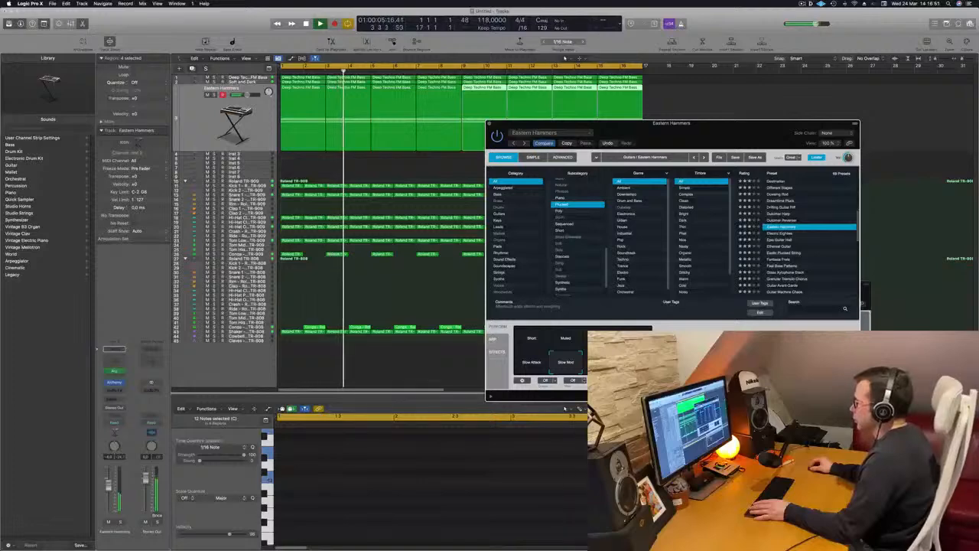
{"action": "key", "text": "Return"}
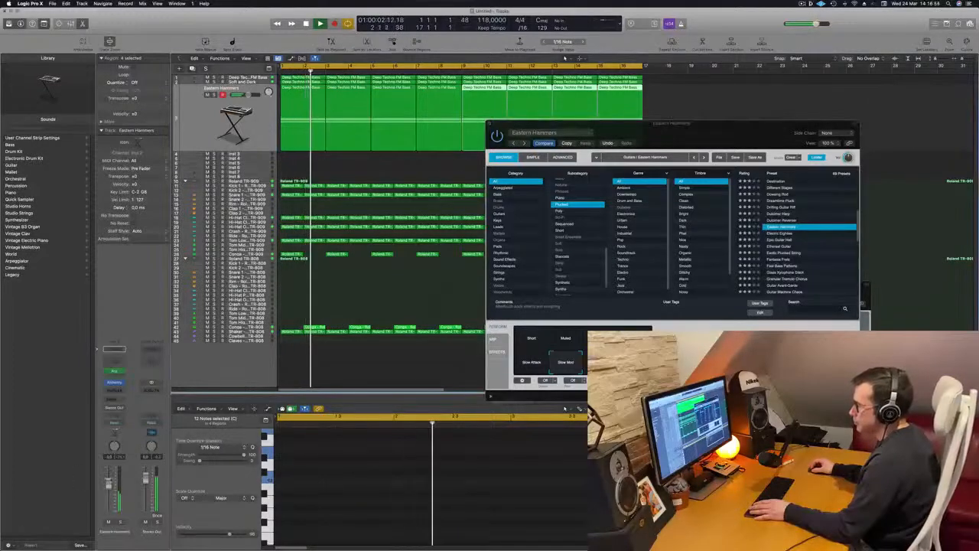
{"action": "left_click", "coordinate": [114, 371]}
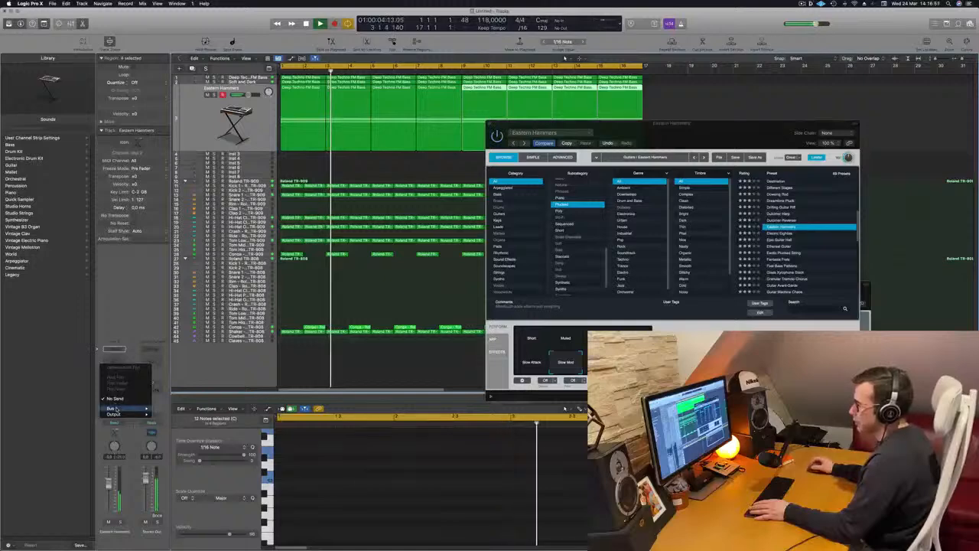
{"action": "mouse_move", "coordinate": [115, 408]}
{"action": "left_click", "coordinate": [175, 359]}
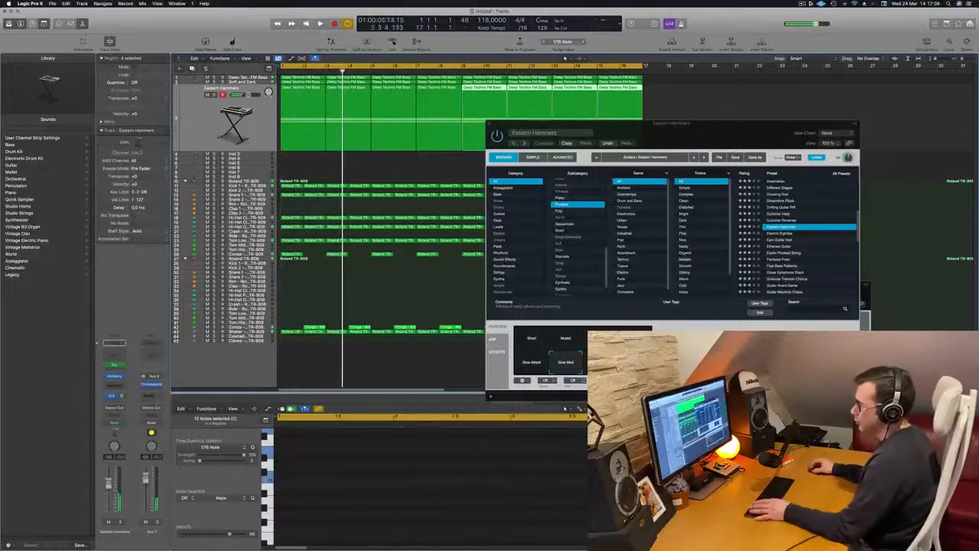
Insert a stereo Compressor on the Eastern Hammers track and side-chain it to Kick 1 - Roland TR-909
{"action": "left_click", "coordinate": [117, 378]}
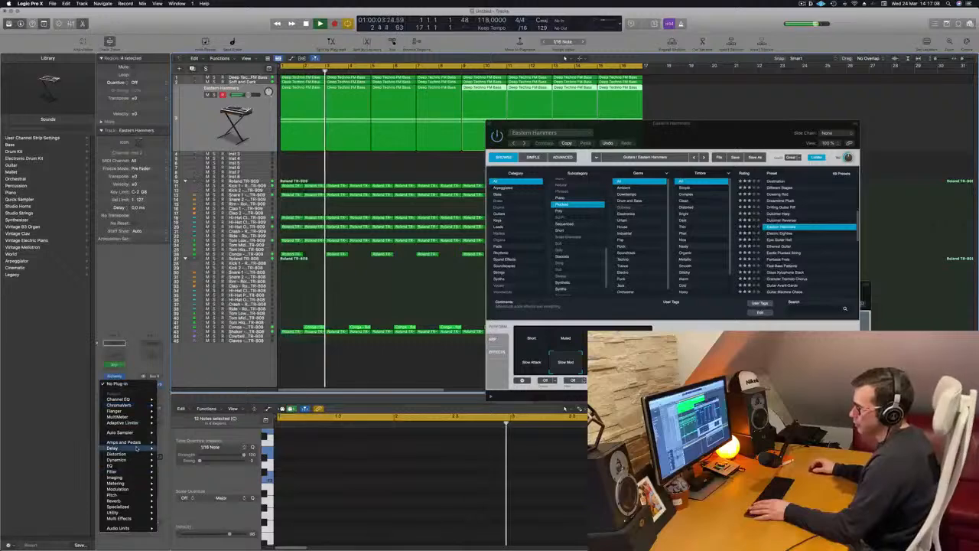
{"action": "mouse_move", "coordinate": [136, 460]}
{"action": "mouse_move", "coordinate": [182, 465]}
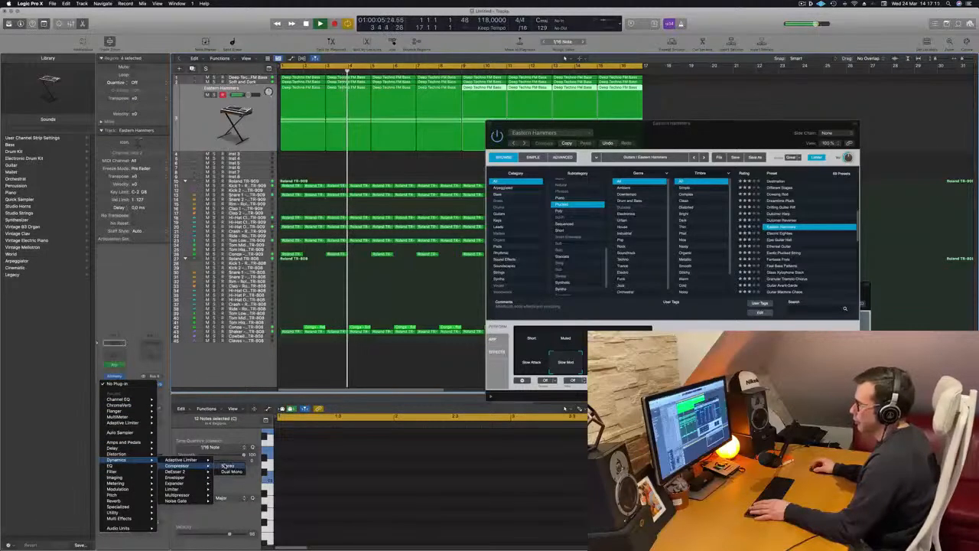
{"action": "left_click", "coordinate": [225, 465]}
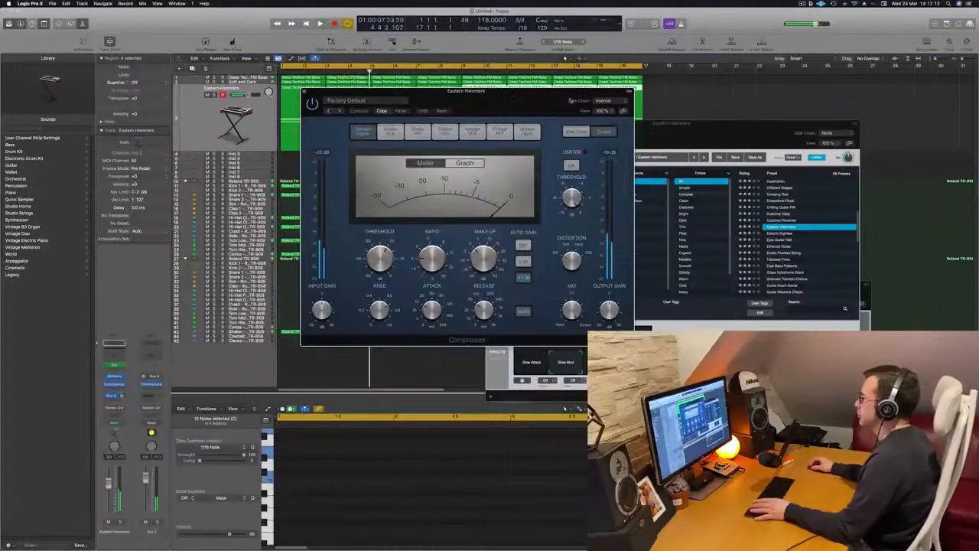
{"action": "left_click", "coordinate": [602, 100]}
{"action": "mouse_move", "coordinate": [619, 117]}
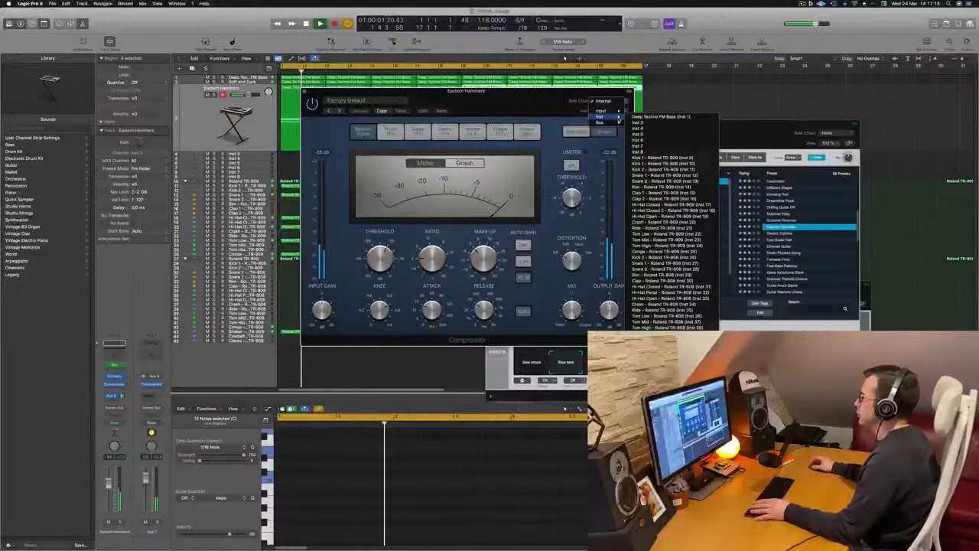
{"action": "left_click", "coordinate": [663, 158]}
{"action": "left_click_drag", "start_coordinate": [457, 291], "coordinate": [504, 338]}
{"action": "key", "text": "space"}
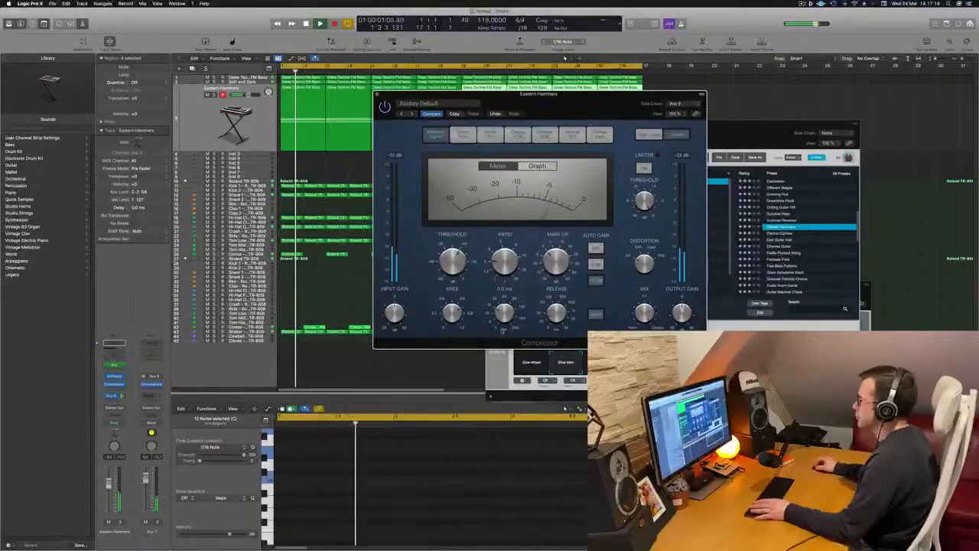
Adjust the Compressor's threshold during repeated playback and close the plug-in
{"action": "mouse_move", "coordinate": [462, 259]}
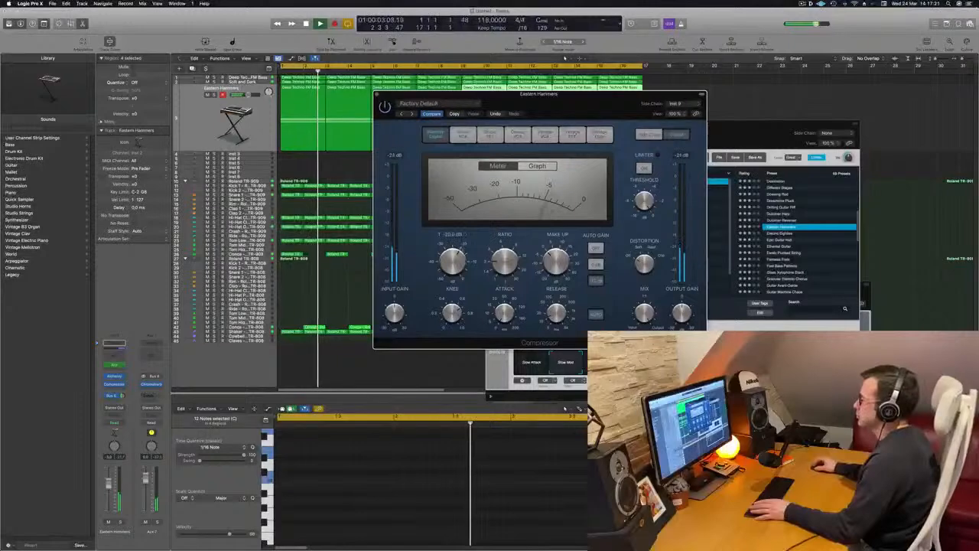
{"action": "key", "text": "space"}
{"action": "key", "text": "space"}
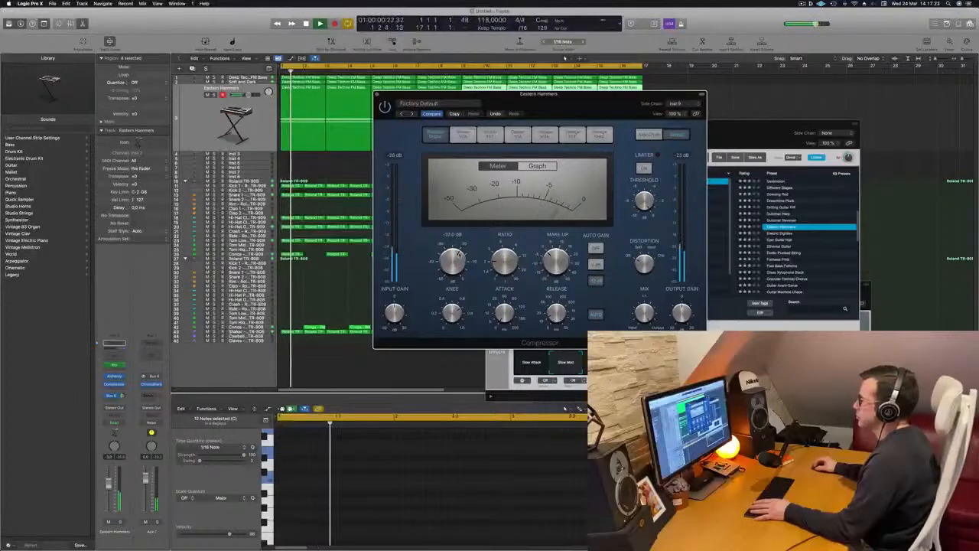
{"action": "left_click_drag", "start_coordinate": [462, 259], "coordinate": [456, 262]}
{"action": "key", "text": "space"}
{"action": "key", "text": "space"}
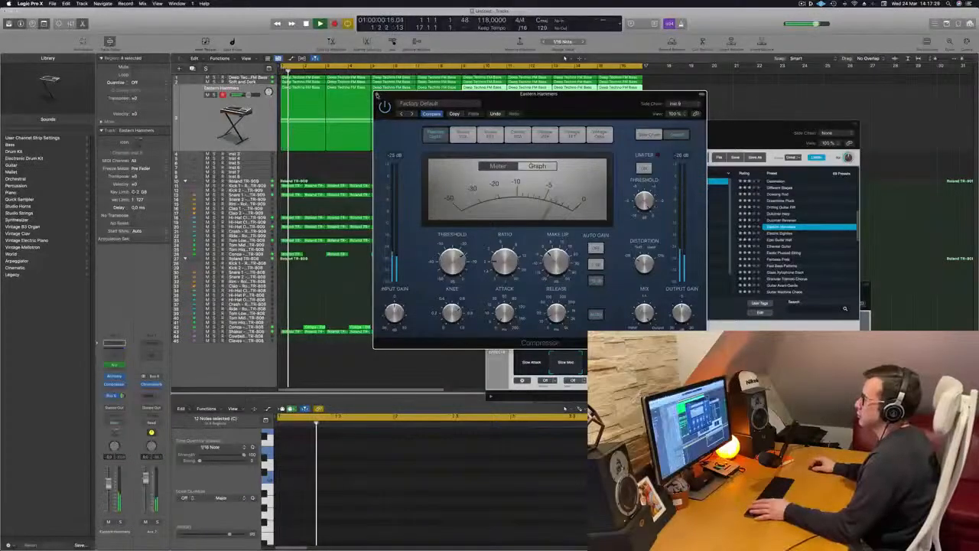
{"action": "left_click", "coordinate": [377, 94]}
{"action": "key", "text": "space"}
{"action": "key", "text": "space"}
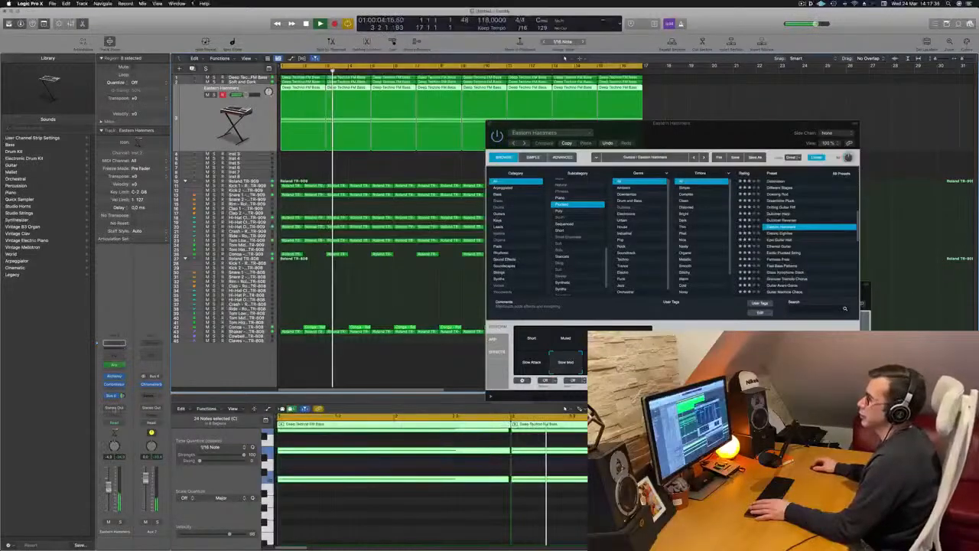
Add a second bus send to the Eastern Hammers track, restart playback and audition the track soloed
{"action": "left_click", "coordinate": [115, 397]}
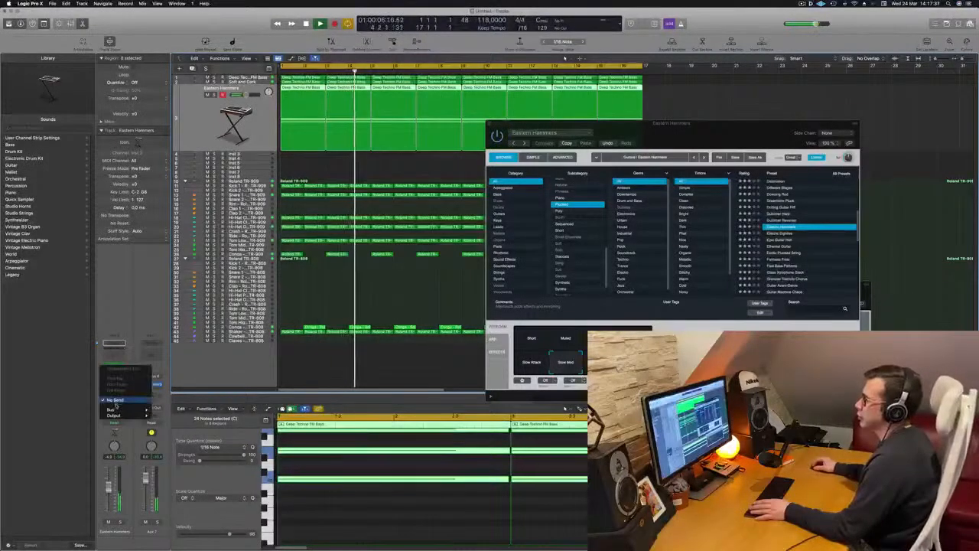
{"action": "mouse_move", "coordinate": [119, 409]}
{"action": "left_click", "coordinate": [185, 360]}
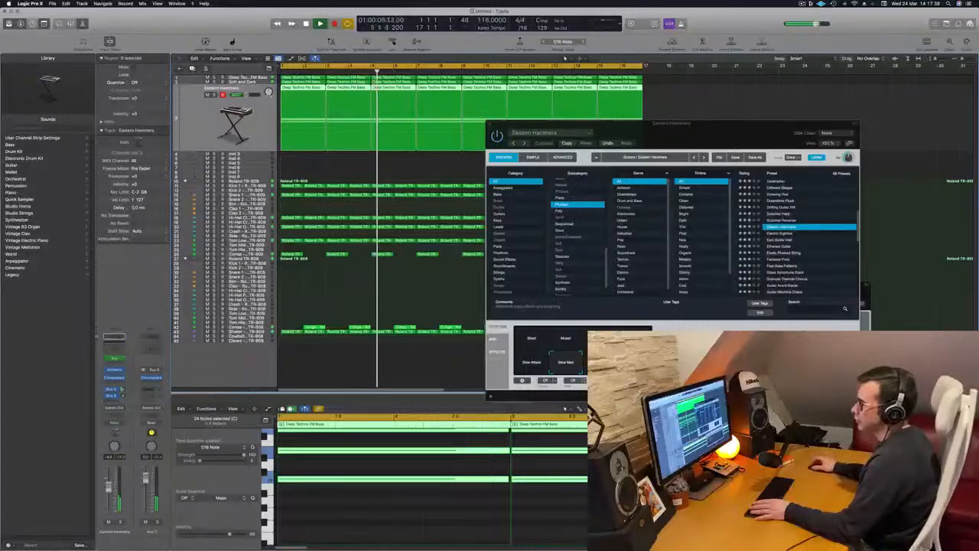
{"action": "key", "text": "Return"}
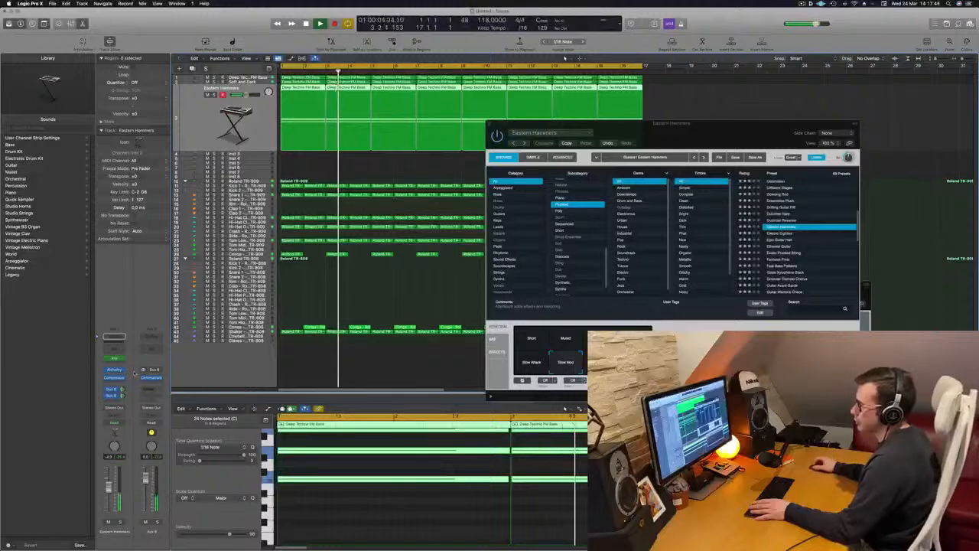
{"action": "left_click", "coordinate": [119, 521]}
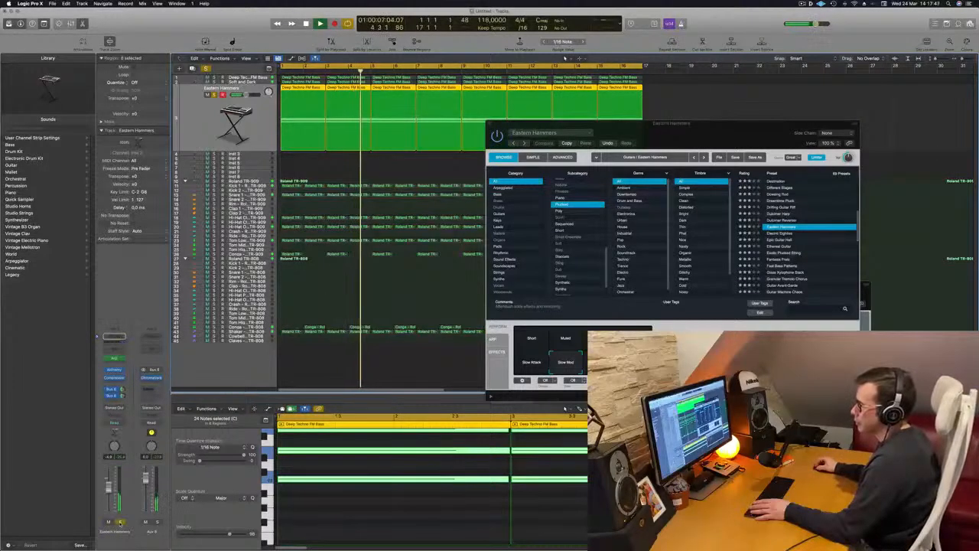
{"action": "left_click", "coordinate": [120, 522]}
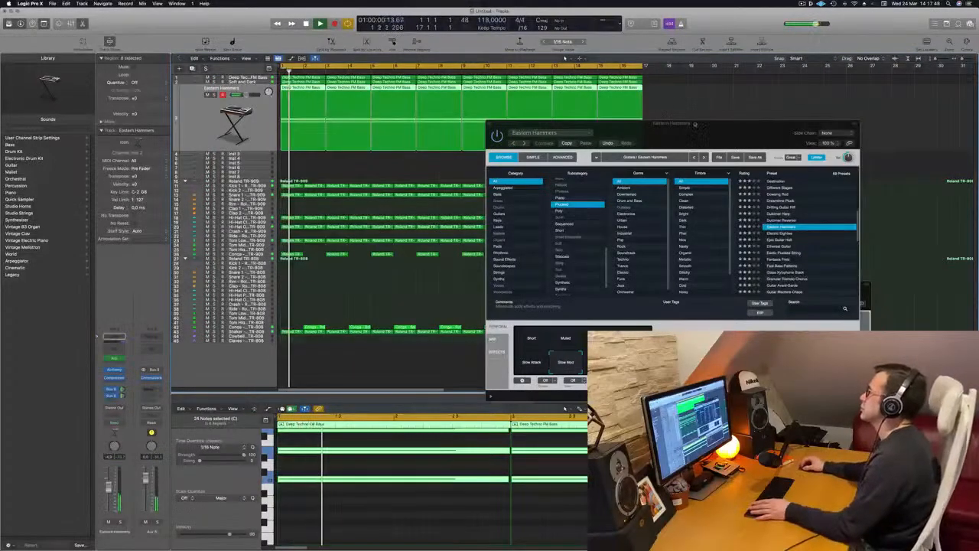
Close the Eastern Hammers Alchemy window, lower the track's volume slightly and restart playback from the beginning
{"action": "left_click_drag", "start_coordinate": [580, 124], "coordinate": [474, 140]}
{"action": "left_click", "coordinate": [383, 139]}
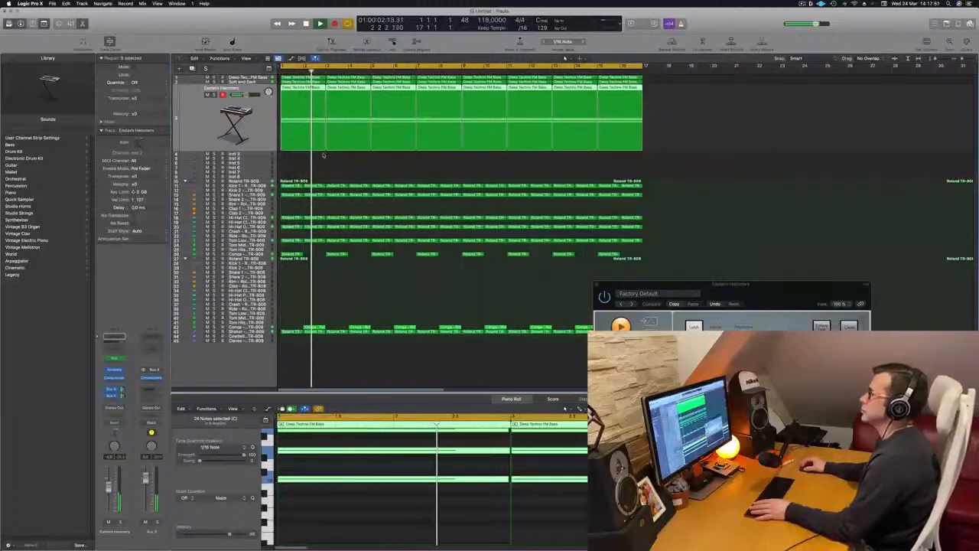
{"action": "key", "text": "Return"}
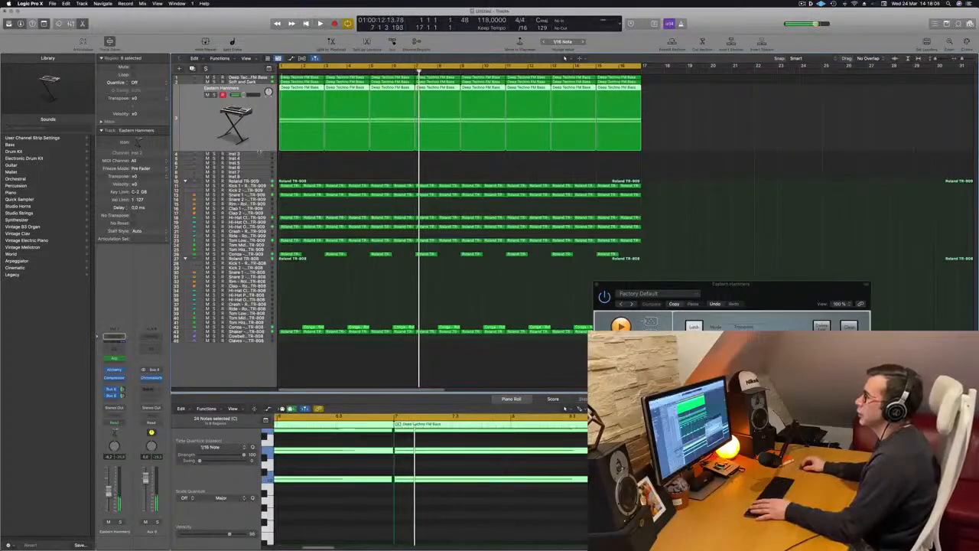
{"action": "key", "text": "Return"}
Select the empty Inst 3 track, add a bus send to it and restart playback
{"action": "left_click", "coordinate": [254, 154]}
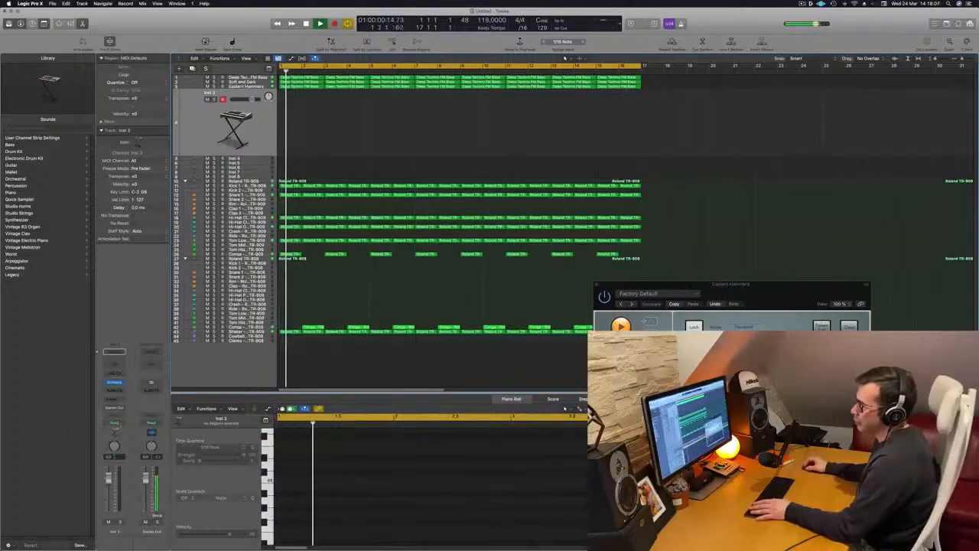
{"action": "left_click", "coordinate": [112, 401]}
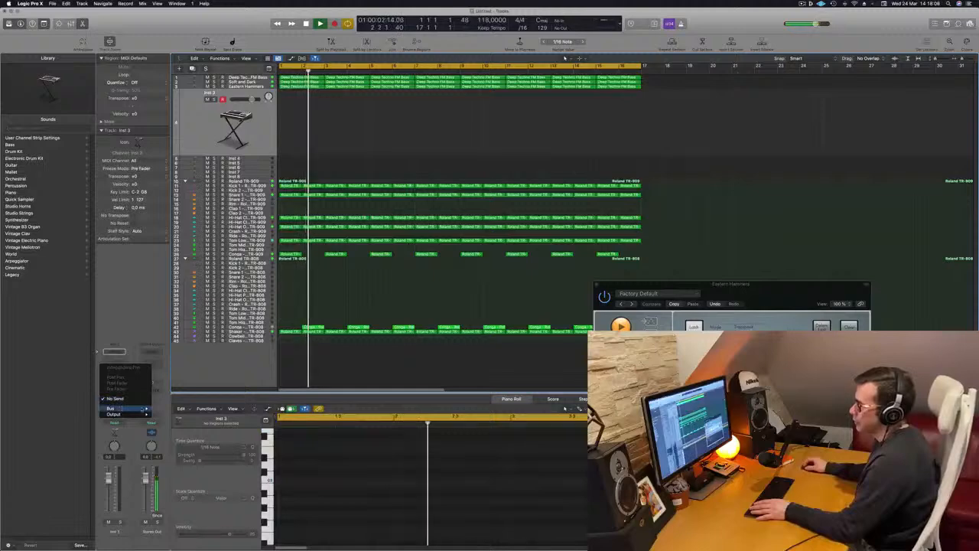
{"action": "mouse_move", "coordinate": [112, 407]}
{"action": "left_click", "coordinate": [174, 364]}
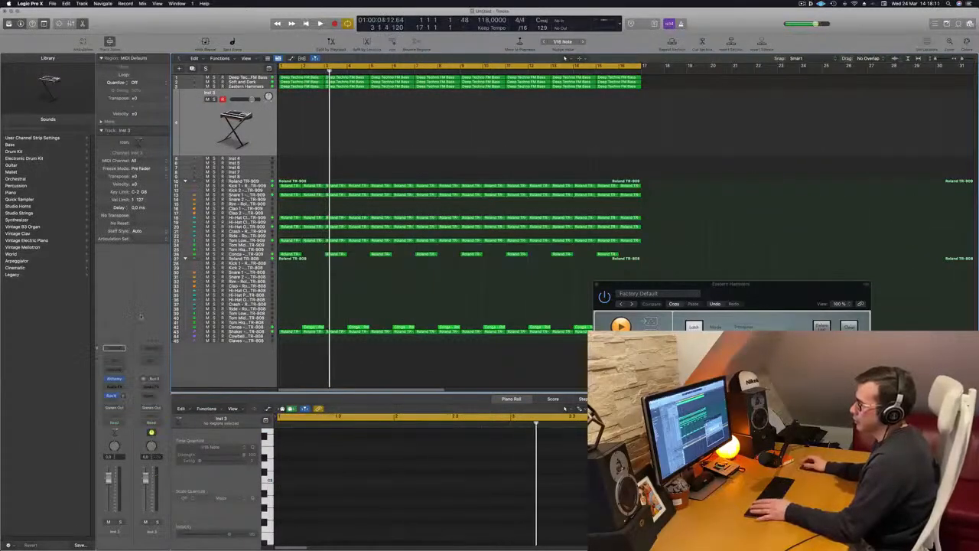
{"action": "key", "text": "Return"}
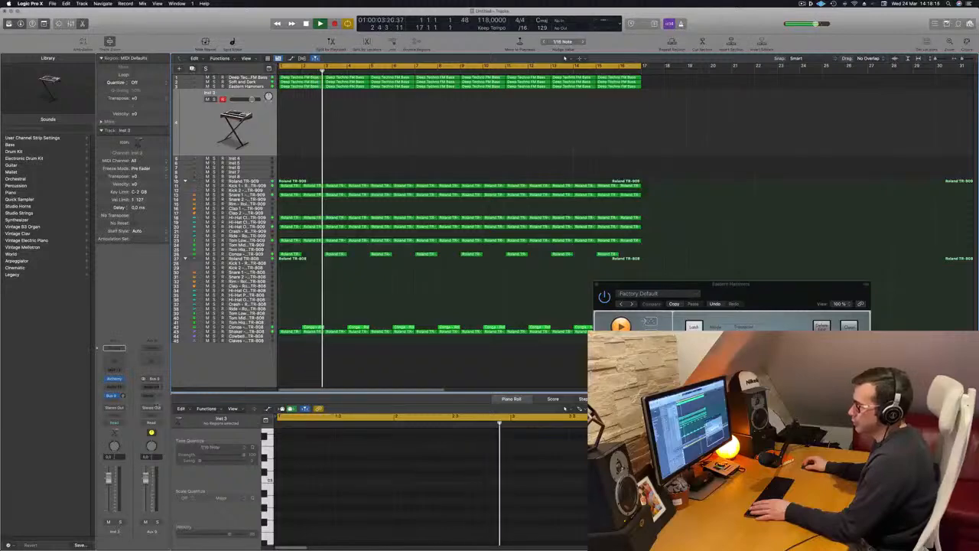
Insert a stereo SilverVerb on the send's aux channel, load the Grandiose preset and raise its wet output
{"action": "left_click", "coordinate": [153, 387]}
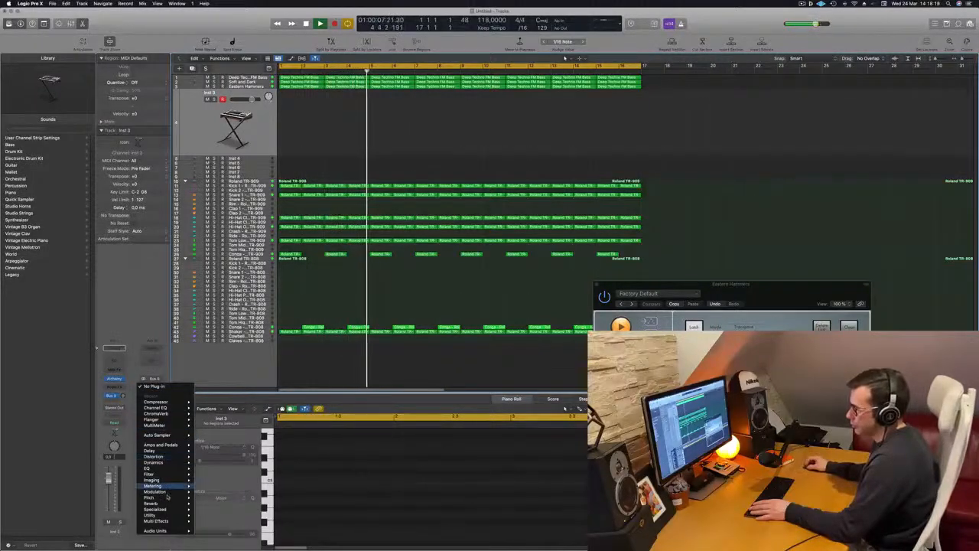
{"action": "mouse_move", "coordinate": [165, 503]}
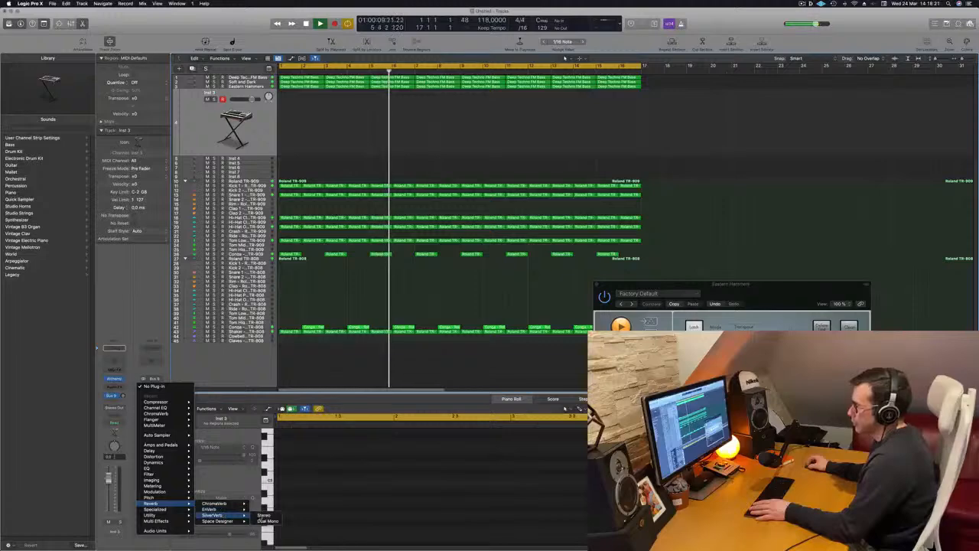
{"action": "left_click", "coordinate": [264, 514]}
{"action": "left_click_drag", "start_coordinate": [510, 102], "coordinate": [468, 122]}
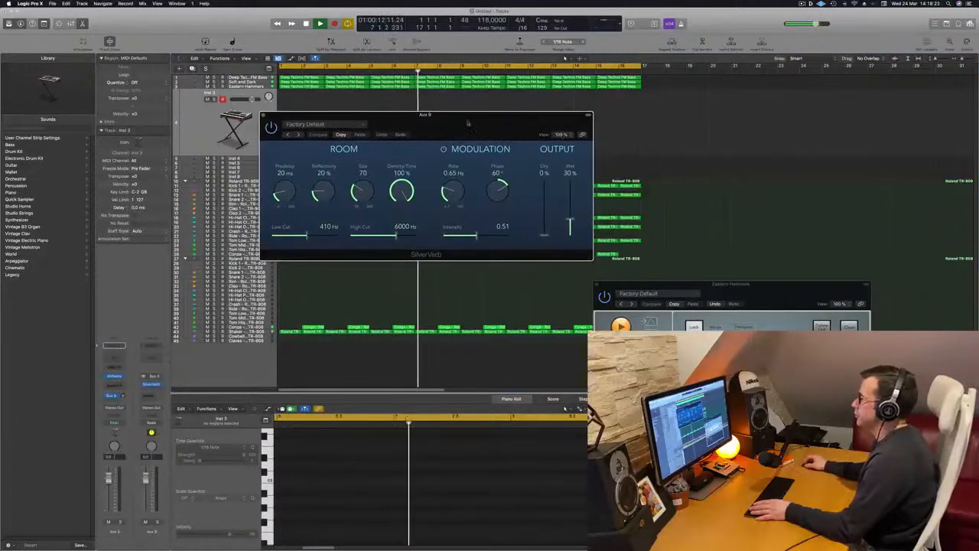
{"action": "left_click", "coordinate": [322, 128]}
{"action": "left_click", "coordinate": [336, 234]}
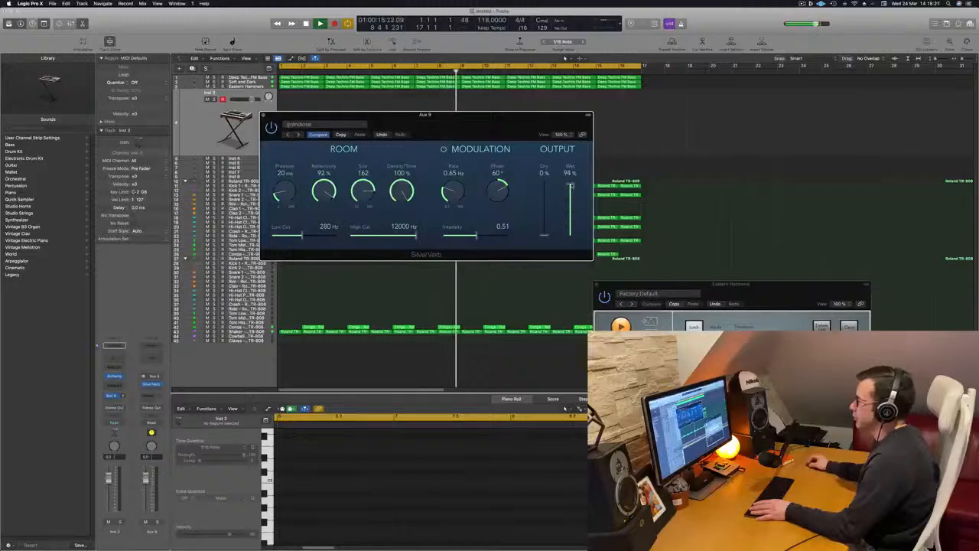
{"action": "left_click", "coordinate": [265, 116]}
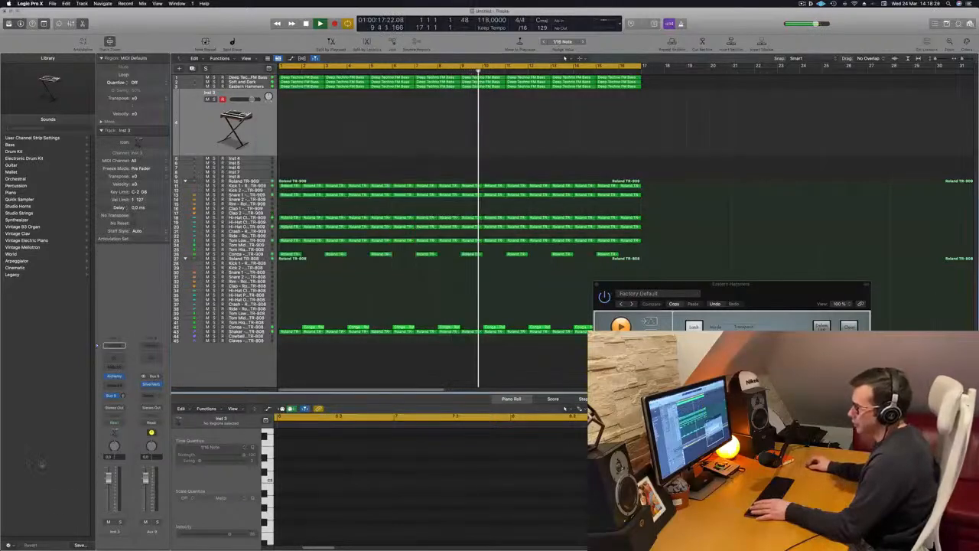
Restart playback, lower the Inst 3 volume, and show the Musical Typing keyboard with the browser closed
{"action": "key", "text": "Return"}
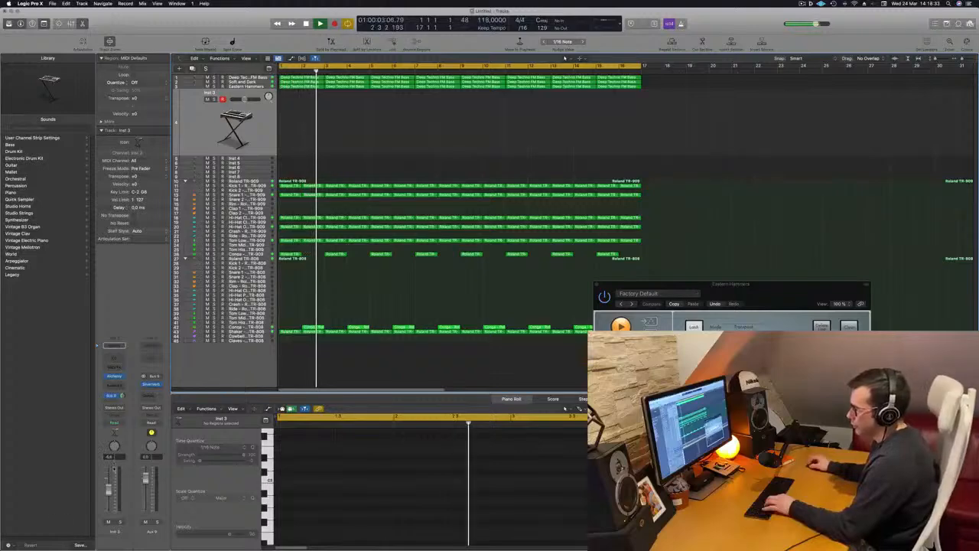
{"action": "key", "text": "f"}
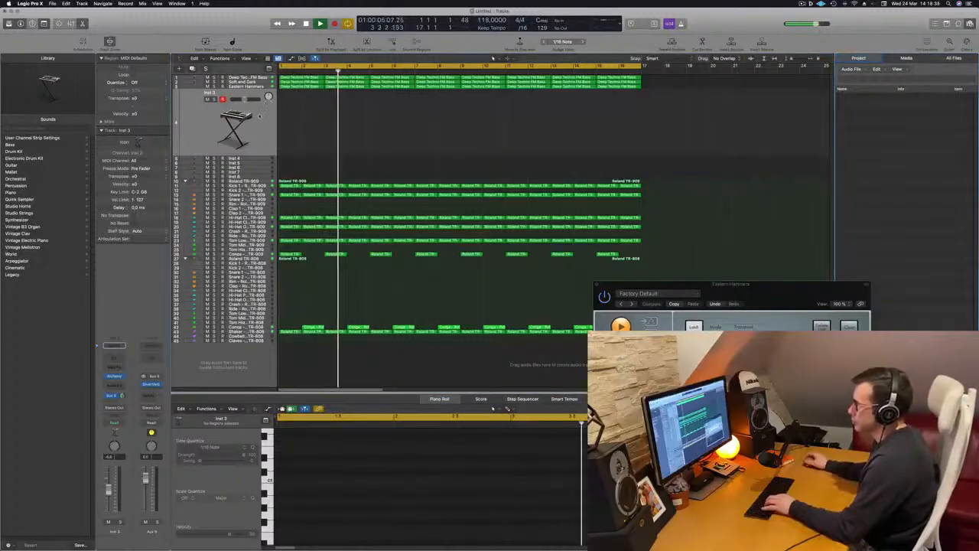
{"action": "key", "text": "h"}
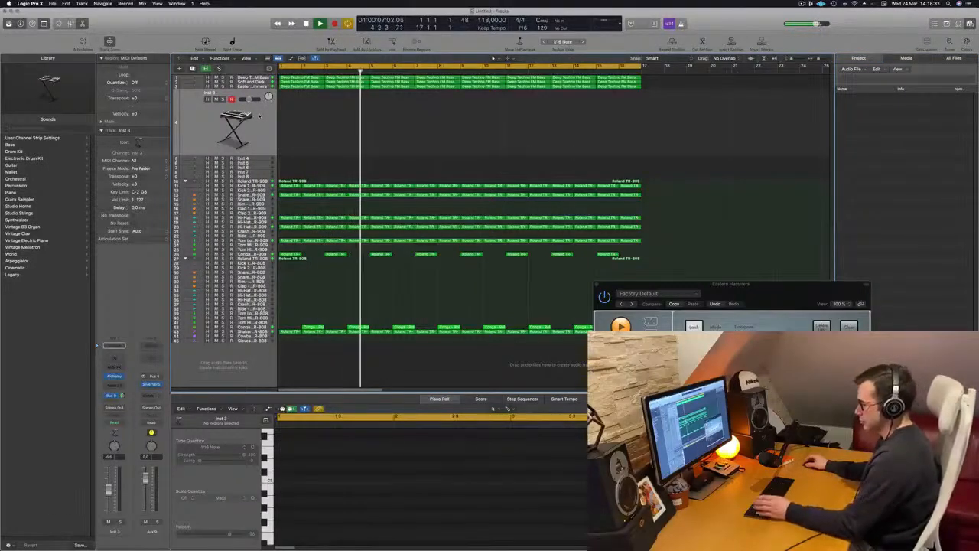
{"action": "key", "text": "super+k"}
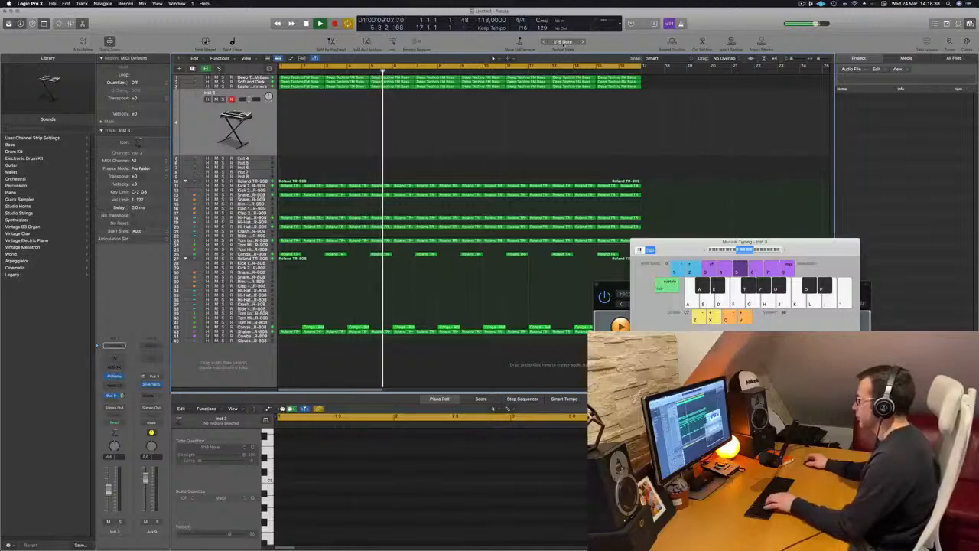
{"action": "key", "text": "f"}
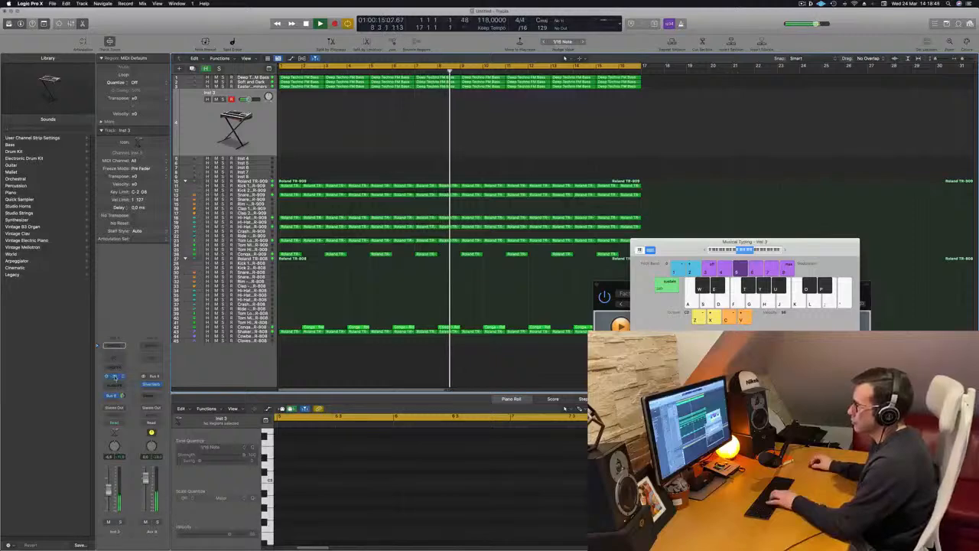
Open Alchemy on Inst 3, choose the Synth Pluck snapshot and turn down the track's volume
{"action": "left_click", "coordinate": [114, 376]}
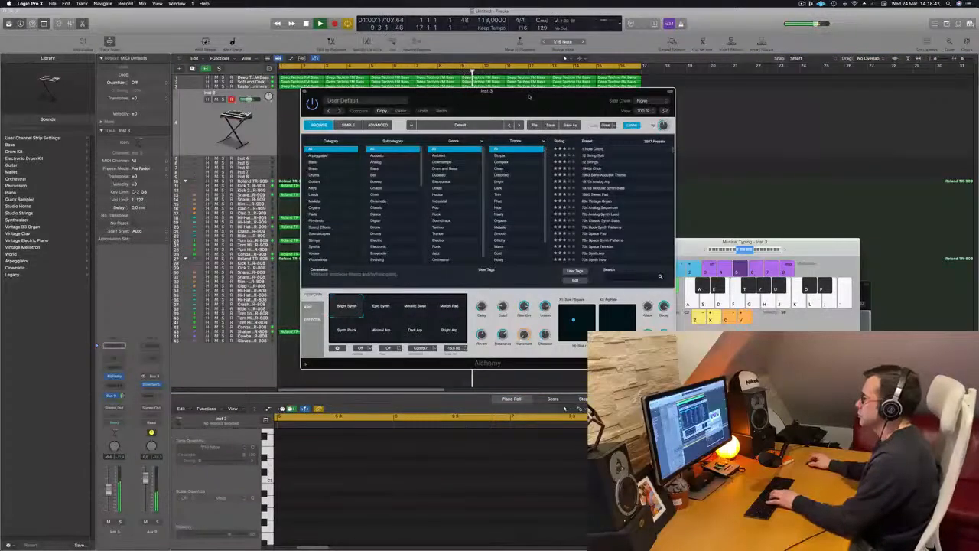
{"action": "left_click_drag", "start_coordinate": [527, 96], "coordinate": [542, 103]}
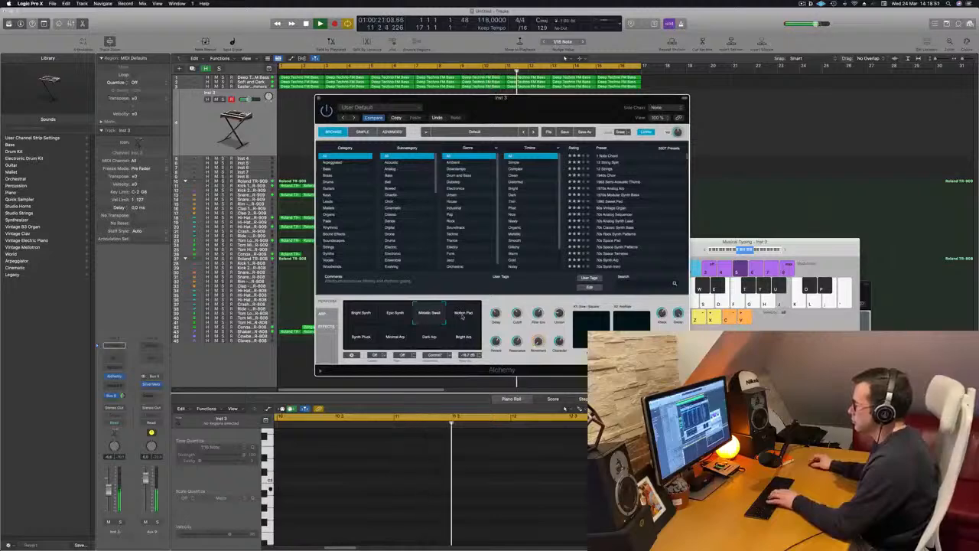
{"action": "left_click", "coordinate": [357, 338]}
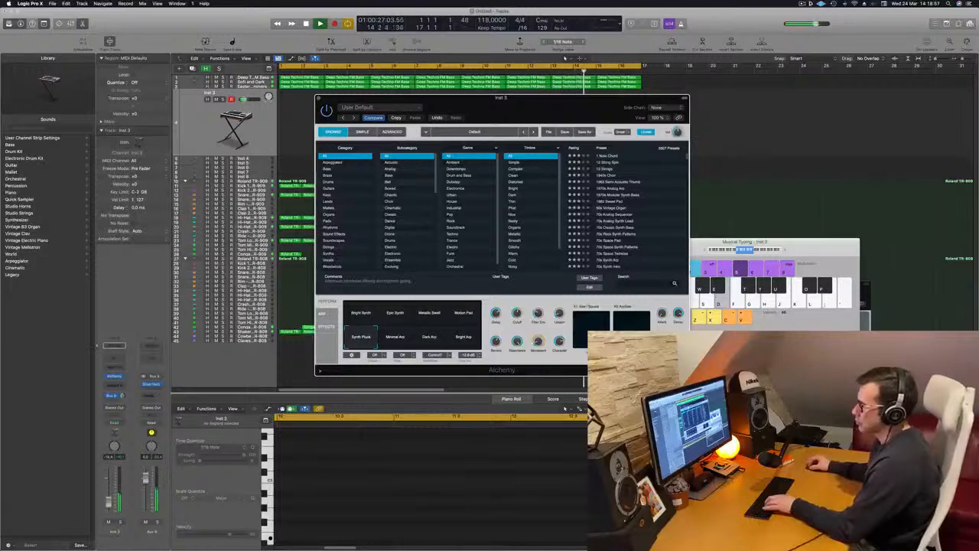
{"action": "left_click_drag", "start_coordinate": [108, 502], "coordinate": [110, 505]}
Audition the Minimal Arp and Dark Arp snapshots against Synth Pluck while playing notes
{"action": "key", "text": "f"}
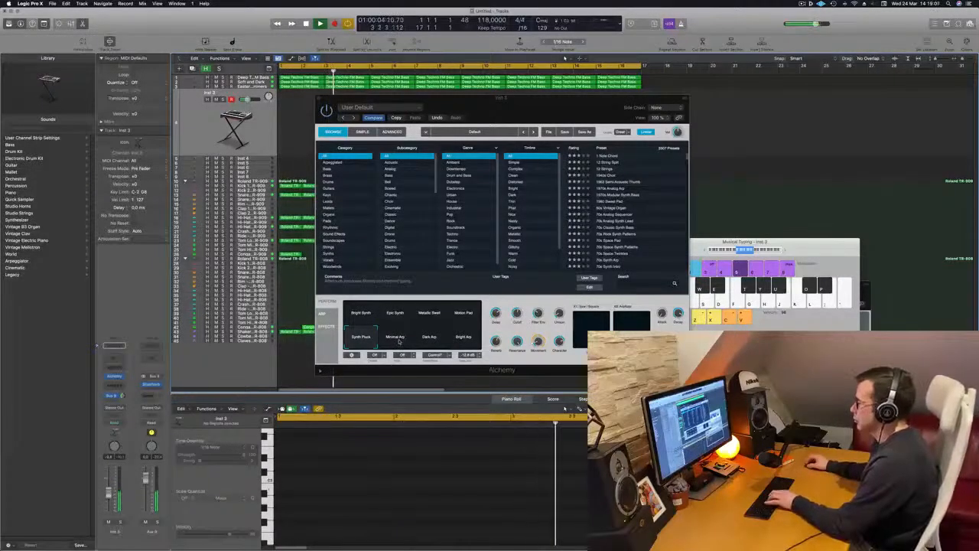
{"action": "left_click", "coordinate": [398, 341]}
{"action": "left_click", "coordinate": [431, 338]}
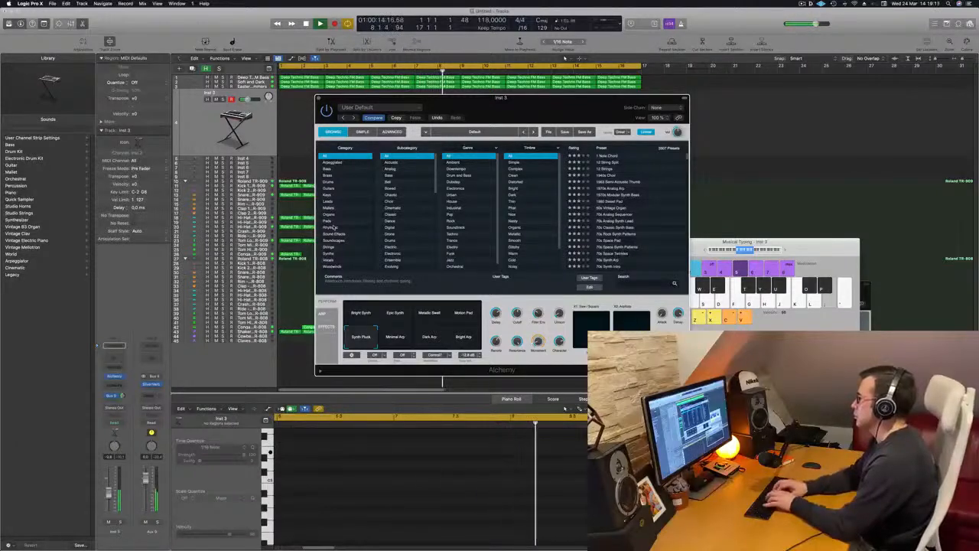
Filter the Alchemy presets to the Mallets category, try Aqua Mallet with a few notes and raise the track's volume slightly
{"action": "key", "text": "h"}
{"action": "key", "text": "j"}
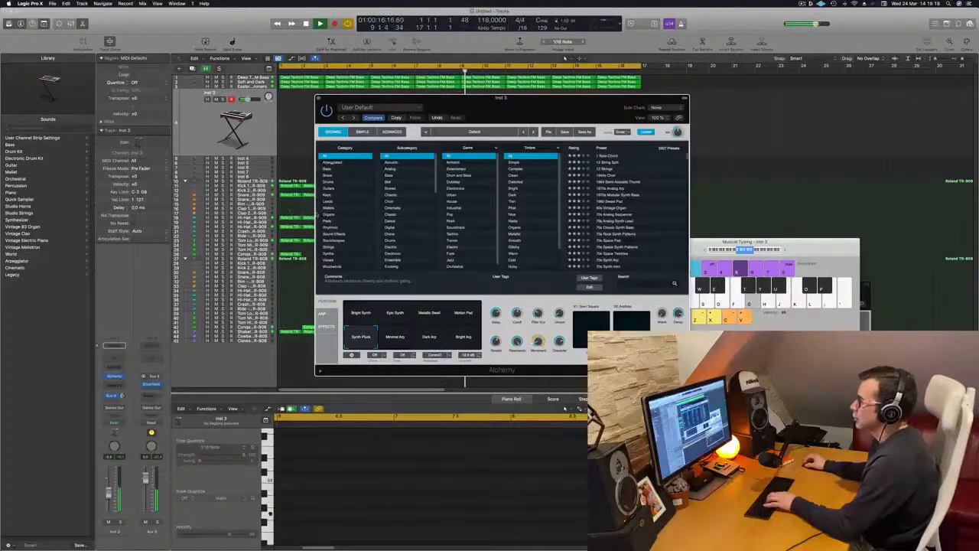
{"action": "left_click", "coordinate": [335, 202]}
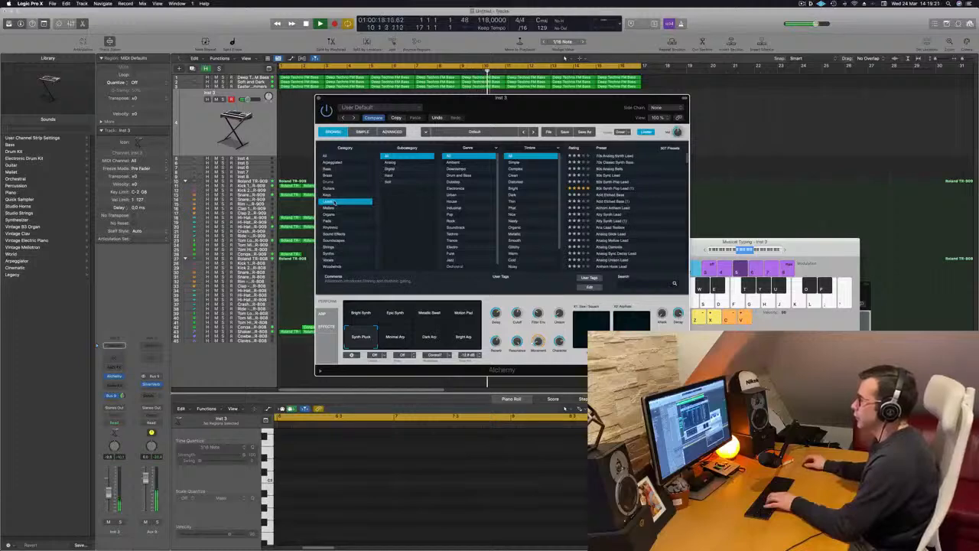
{"action": "left_click", "coordinate": [328, 208]}
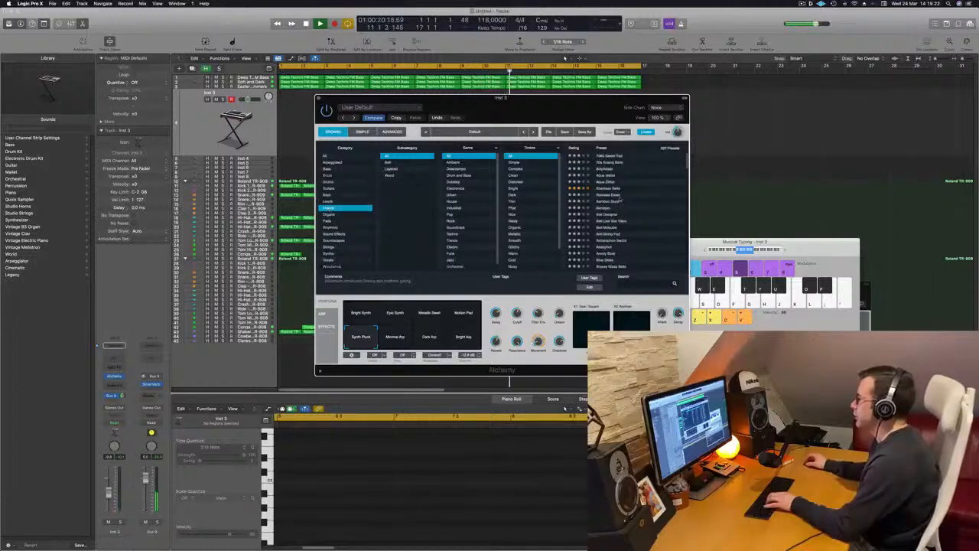
{"action": "left_click", "coordinate": [607, 176]}
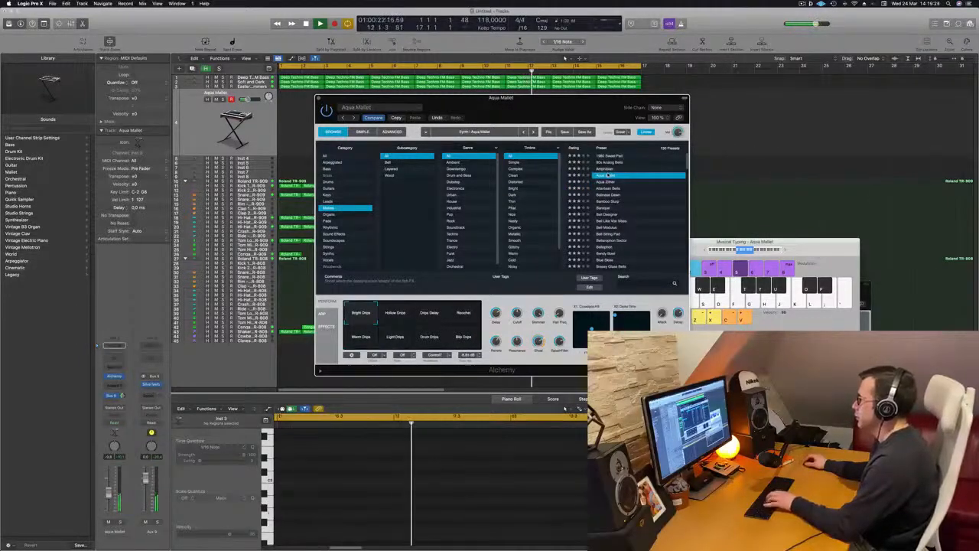
{"action": "key", "text": "j"}
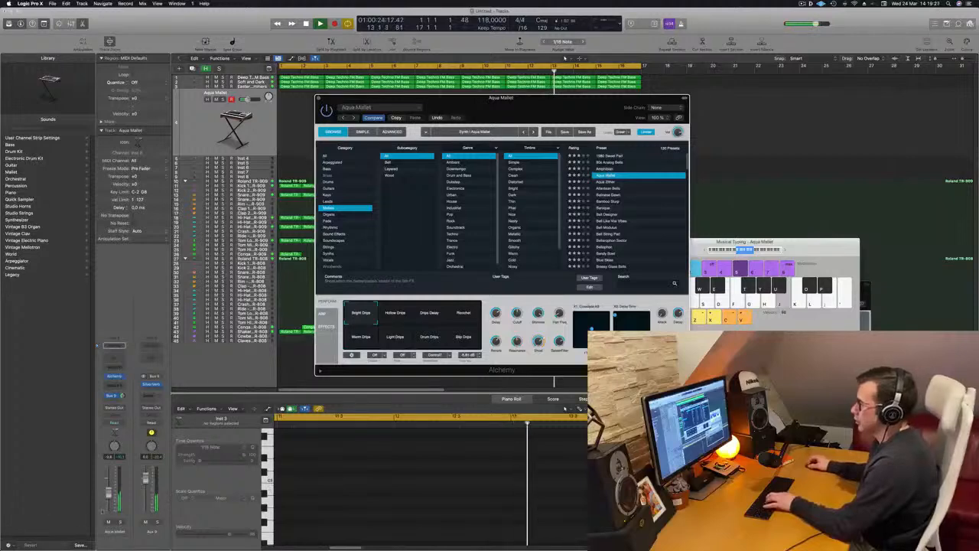
{"action": "left_click_drag", "start_coordinate": [109, 494], "coordinate": [109, 484]}
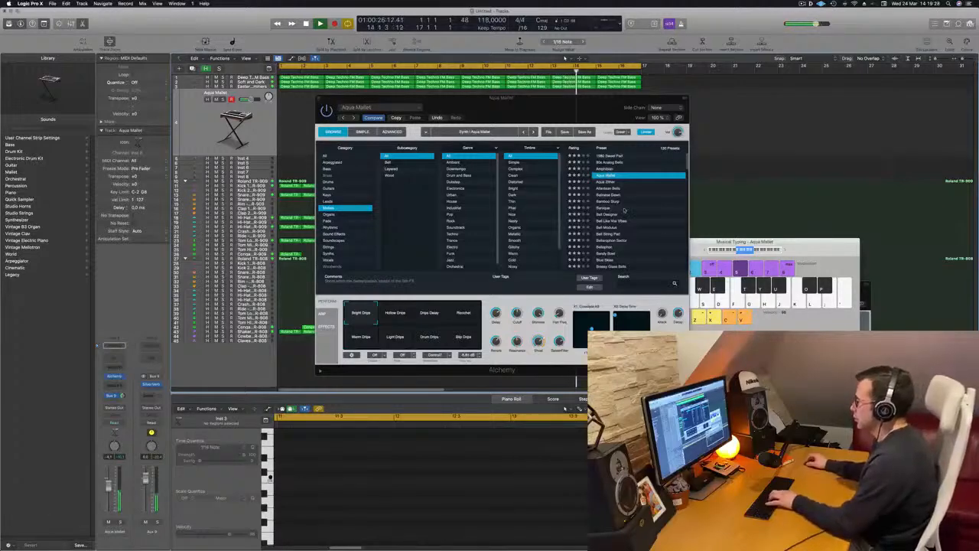
Load the Baroque mallet preset and audition it by playing notes over the looped groove
{"action": "left_click", "coordinate": [605, 208]}
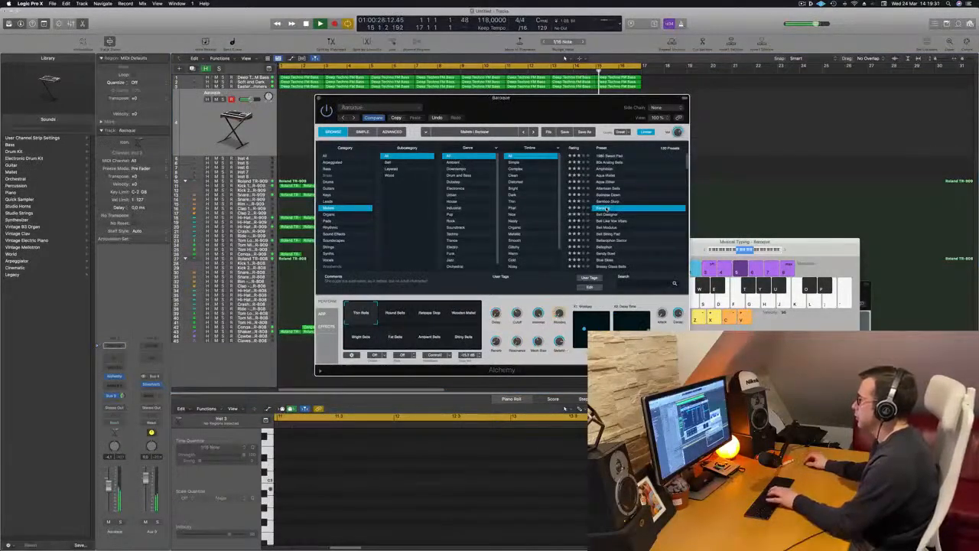
{"action": "key", "text": "l"}
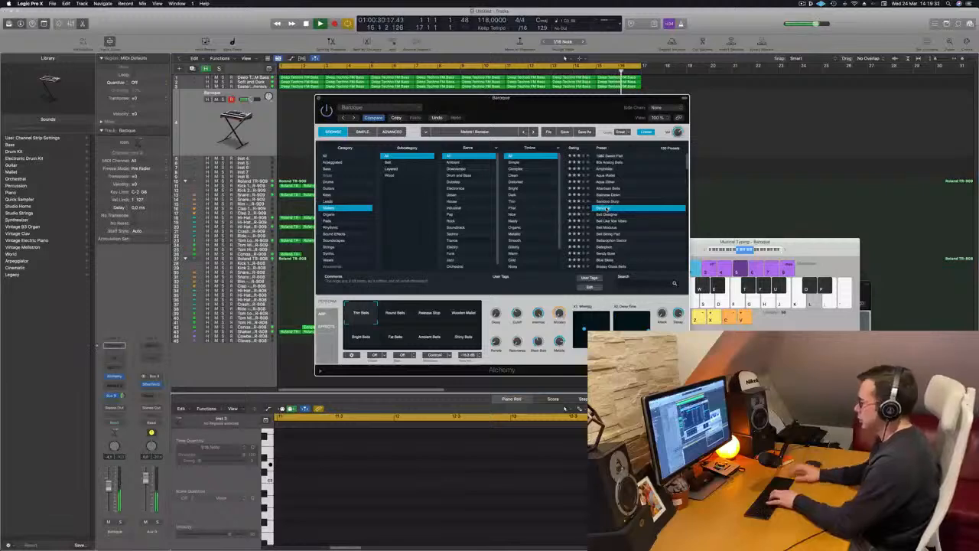
{"action": "key", "text": "d"}
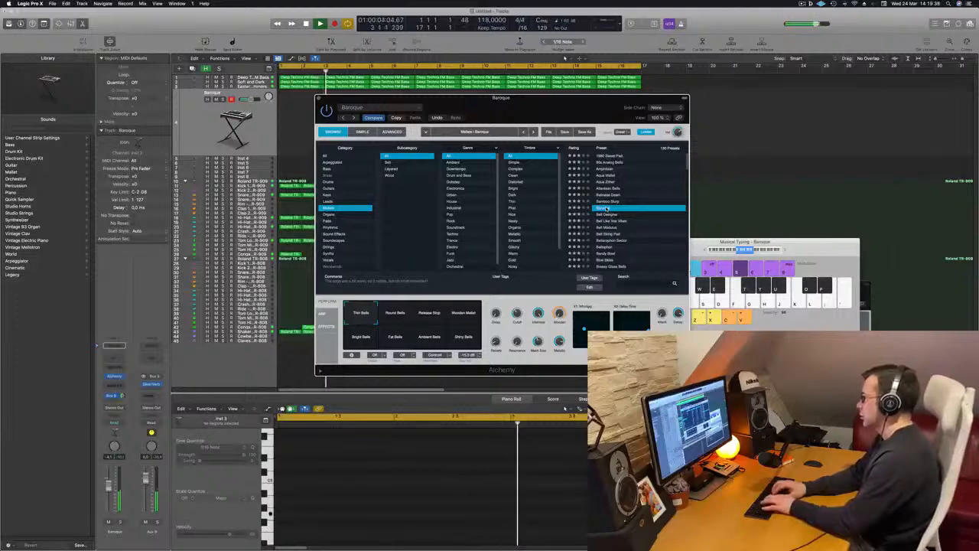
{"action": "key", "text": "h"}
{"action": "key", "text": "semicolon"}
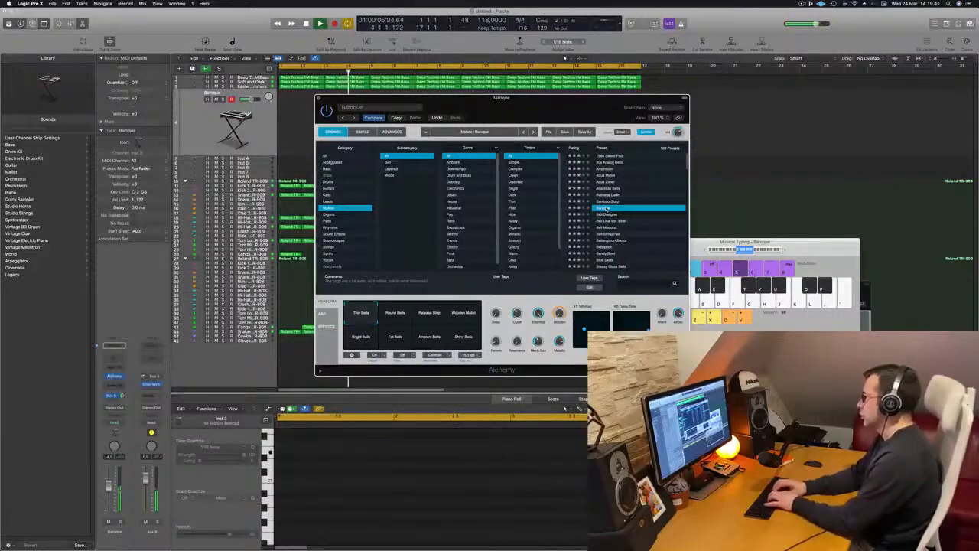
{"action": "key", "text": "k"}
{"action": "key", "text": "j"}
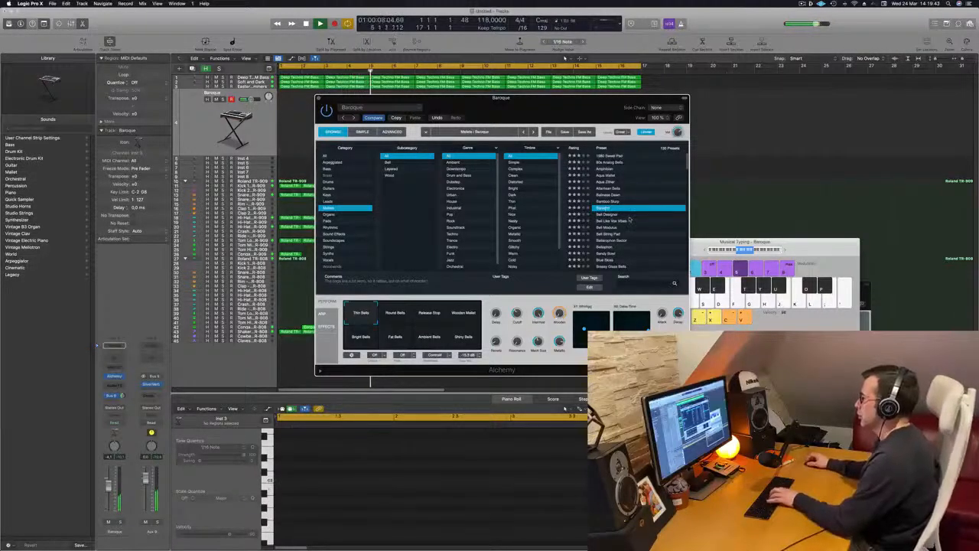
{"action": "key", "text": "k"}
Audition the Bendy Bowl, Bellophon and Brassy Glass Bells presets by playing notes with each
{"action": "scroll", "coordinate": [630, 221], "scroll_direction": "down", "scroll_amount": 2}
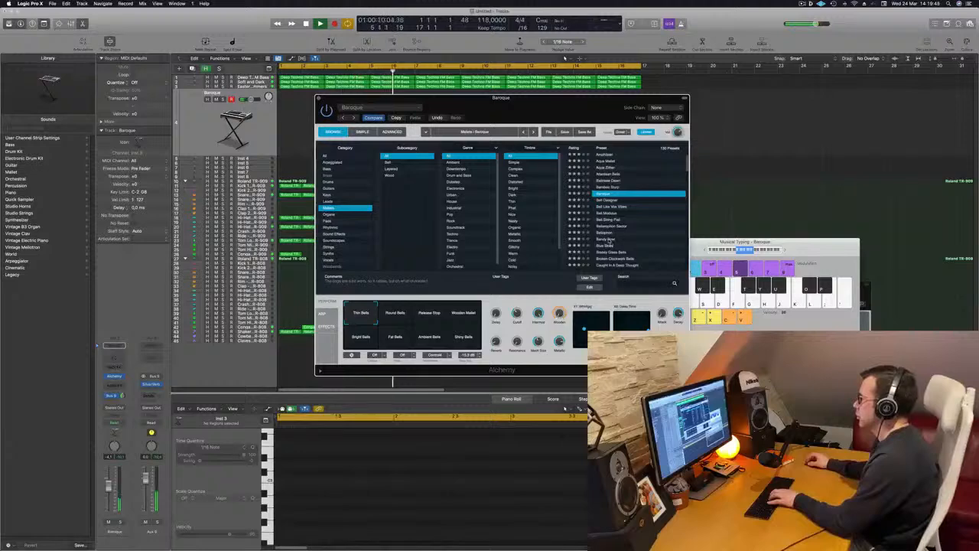
{"action": "left_click", "coordinate": [609, 240]}
{"action": "key", "text": "h"}
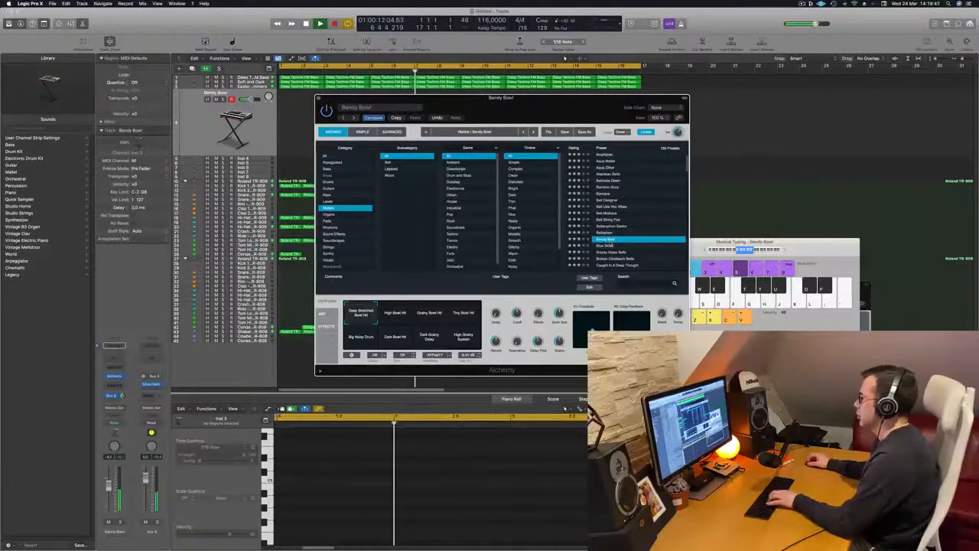
{"action": "left_click", "coordinate": [608, 232]}
{"action": "key", "text": "j"}
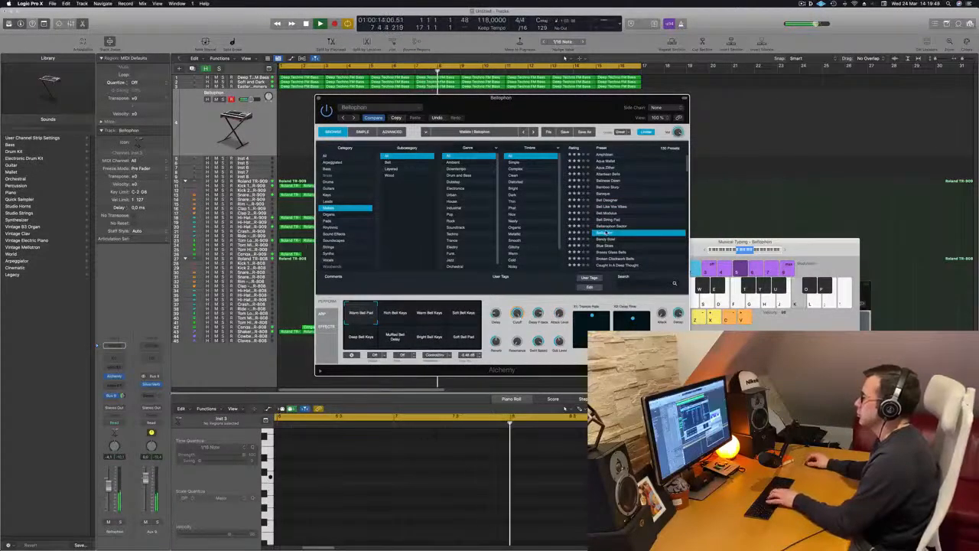
{"action": "left_click", "coordinate": [616, 252]}
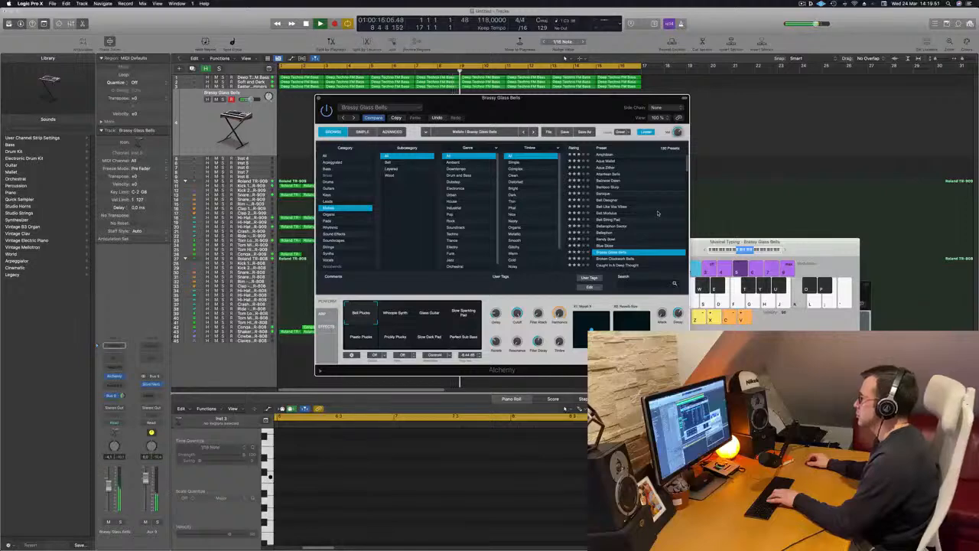
{"action": "scroll", "coordinate": [658, 213], "scroll_direction": "down", "scroll_amount": 3}
{"action": "key", "text": "semicolon"}
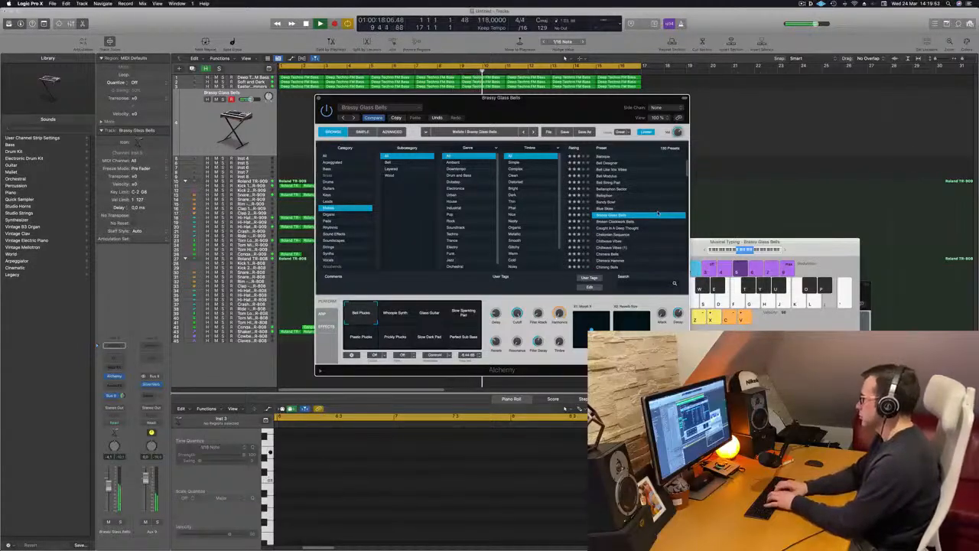
{"action": "key", "text": "apostrophe"}
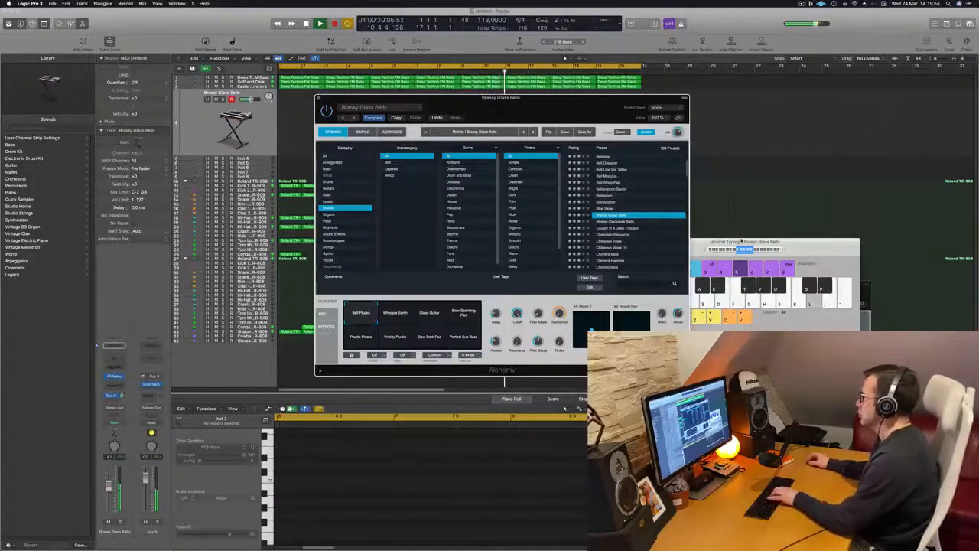
Shift the Musical Typing keyboard to a higher octave range and move its window clear of Alchemy while playing test notes
{"action": "left_click", "coordinate": [782, 251]}
{"action": "key", "text": "k"}
{"action": "left_click", "coordinate": [757, 251]}
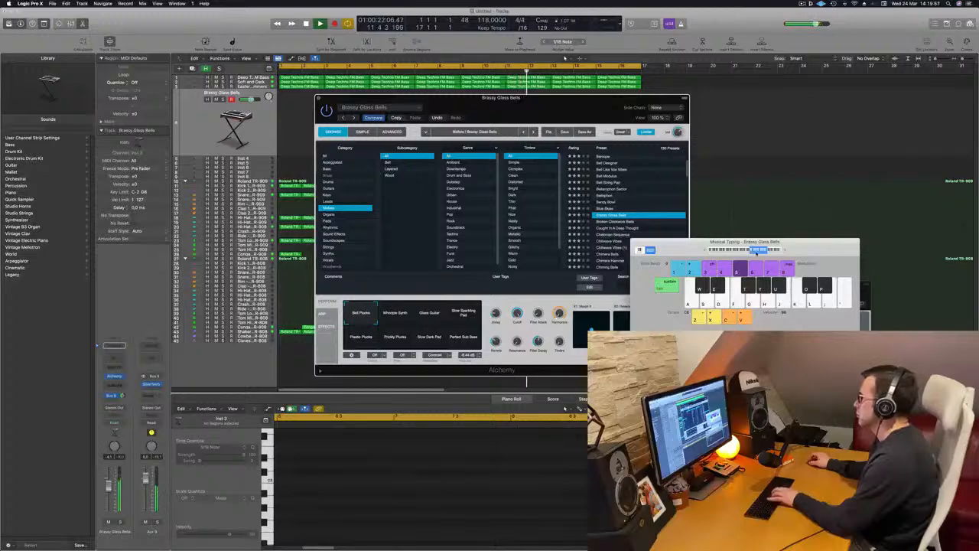
{"action": "key", "text": "k"}
{"action": "key", "text": "k"}
{"action": "left_click_drag", "start_coordinate": [747, 251], "coordinate": [792, 233]}
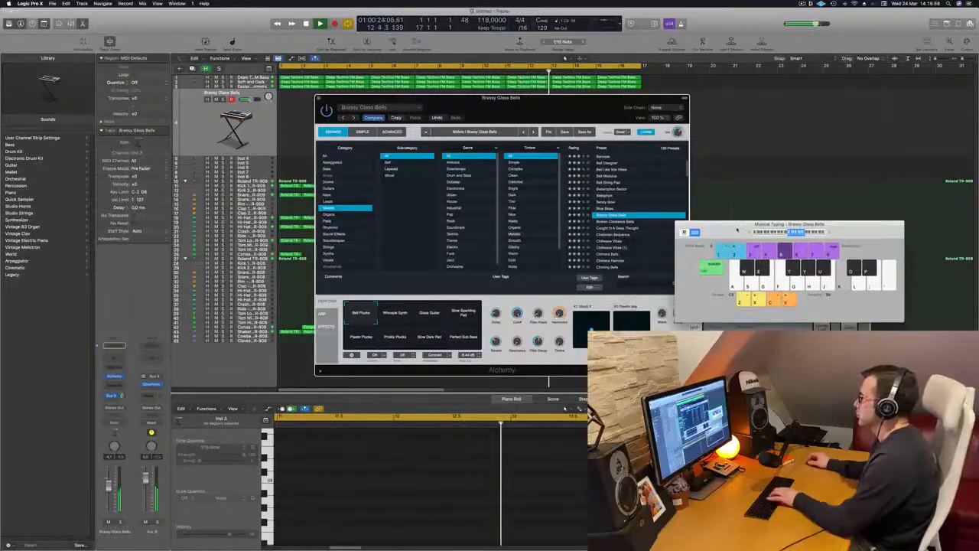
{"action": "key", "text": "j"}
Audition the Whoopie Synth and Glass Guitar snapshots of Brassy Glass Bells, as well as the Broken Clockwork Bells preset
{"action": "left_click", "coordinate": [403, 317]}
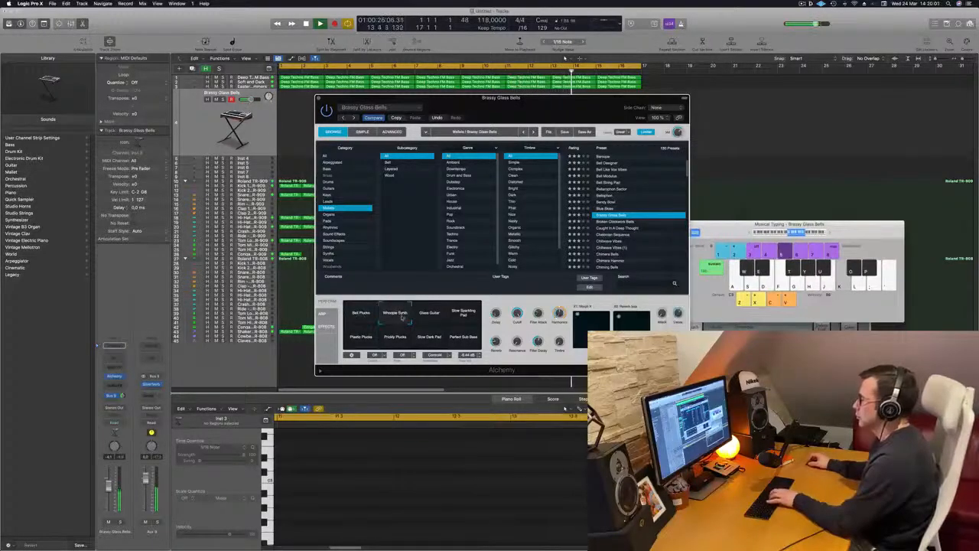
{"action": "left_click", "coordinate": [429, 316]}
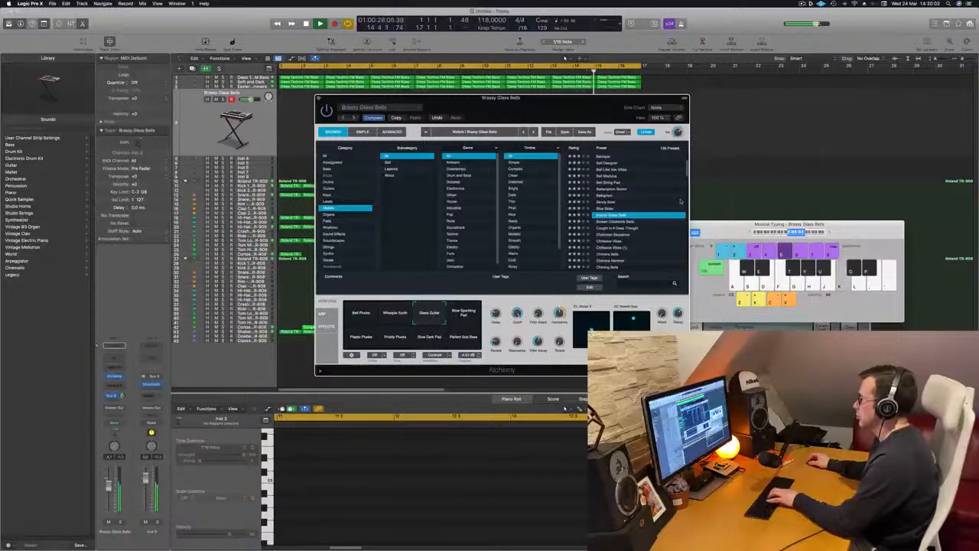
{"action": "left_click", "coordinate": [626, 221]}
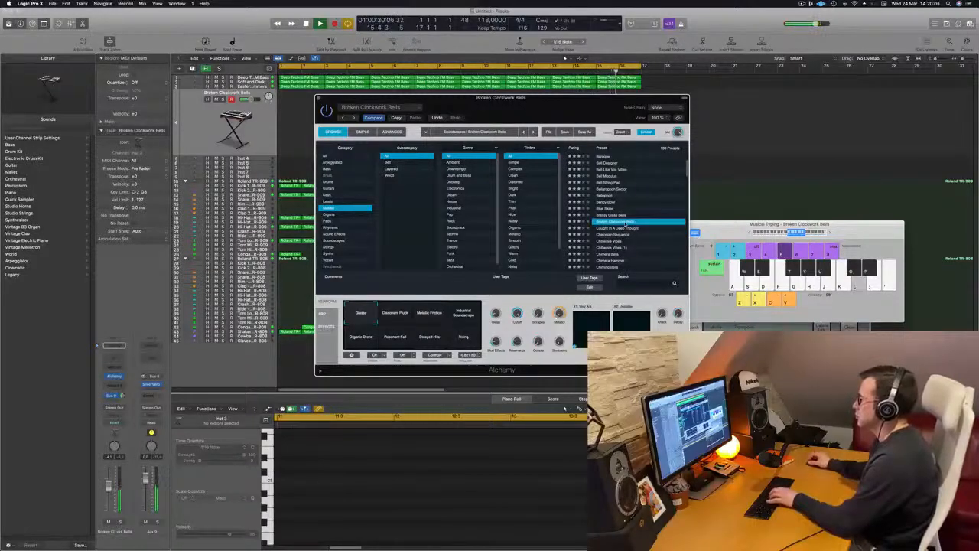
{"action": "key", "text": "k"}
Load the Caught In A Deep Thought preset and rehearse a bell melody over the looped groove
{"action": "left_click", "coordinate": [616, 229]}
{"action": "key", "text": "u"}
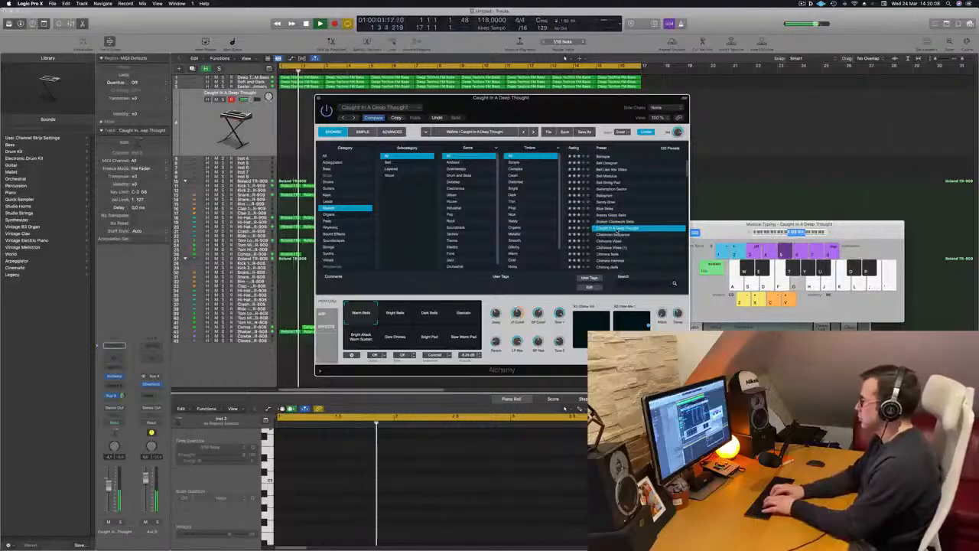
{"action": "key", "text": "d"}
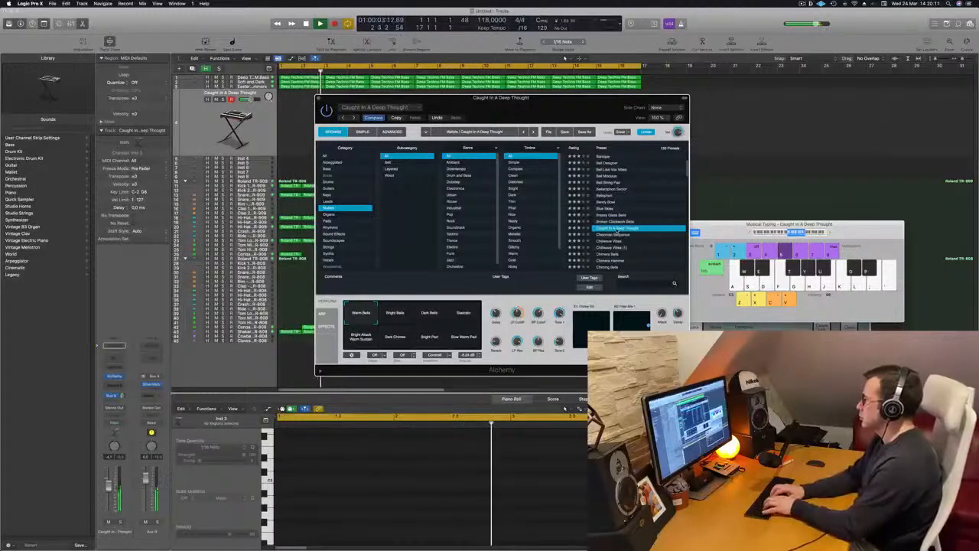
{"action": "key", "text": "l"}
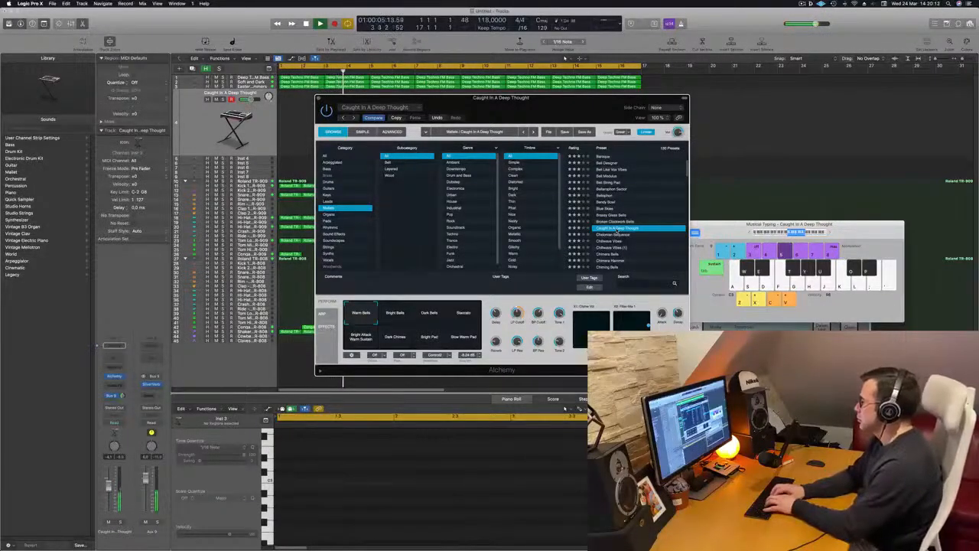
{"action": "key", "text": "k"}
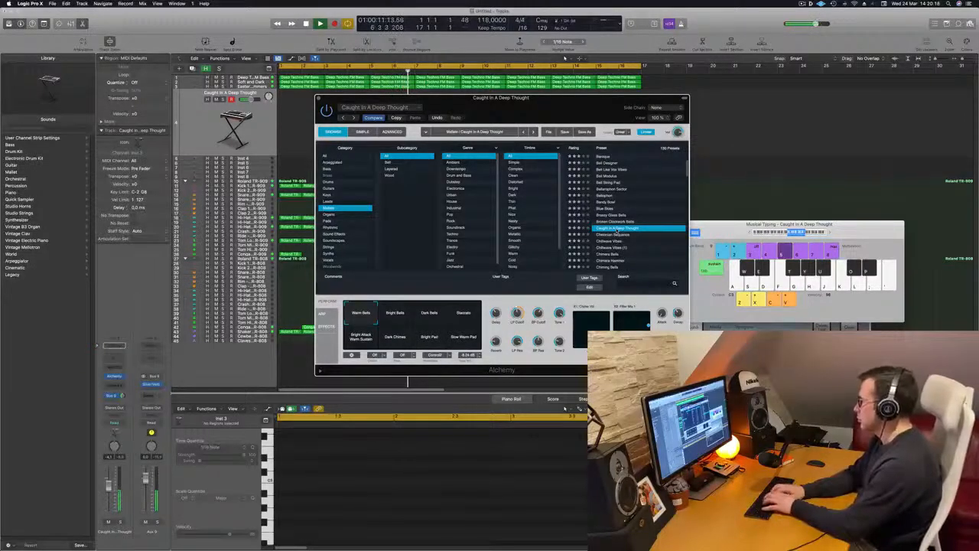
{"action": "key", "text": "h"}
{"action": "key", "text": "j"}
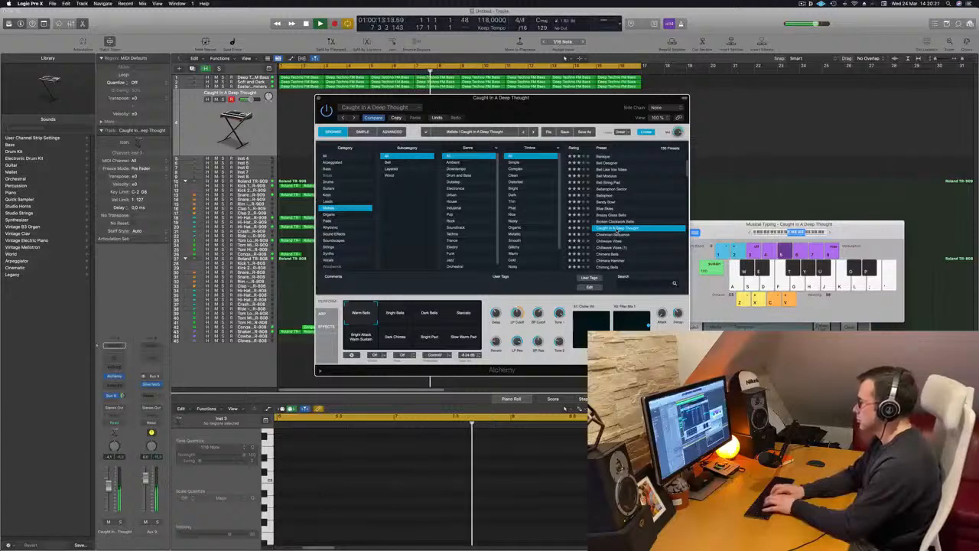
Record the bell melody as MIDI on the Caught In A Deep Thought track through the cycle's restart, and stop recording
{"action": "key", "text": "r"}
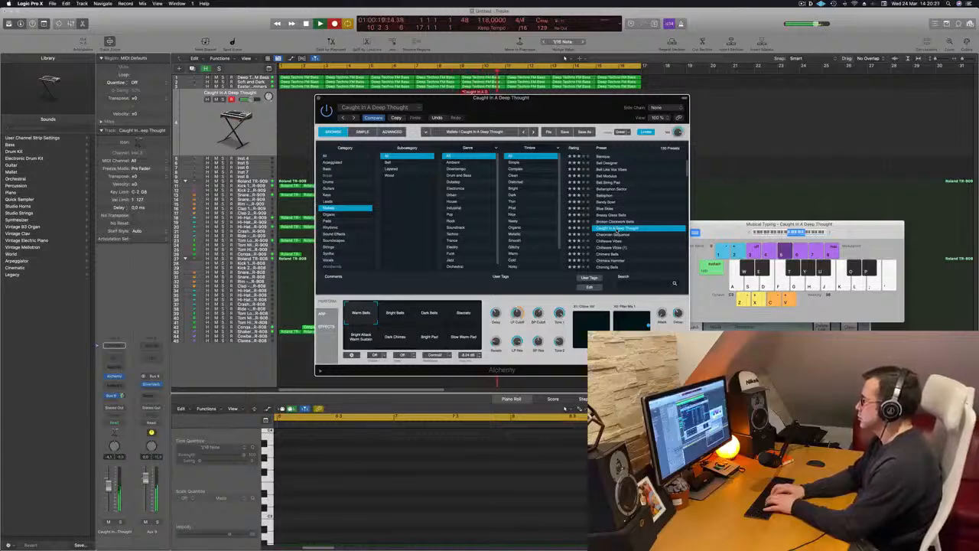
{"action": "key", "text": "l"}
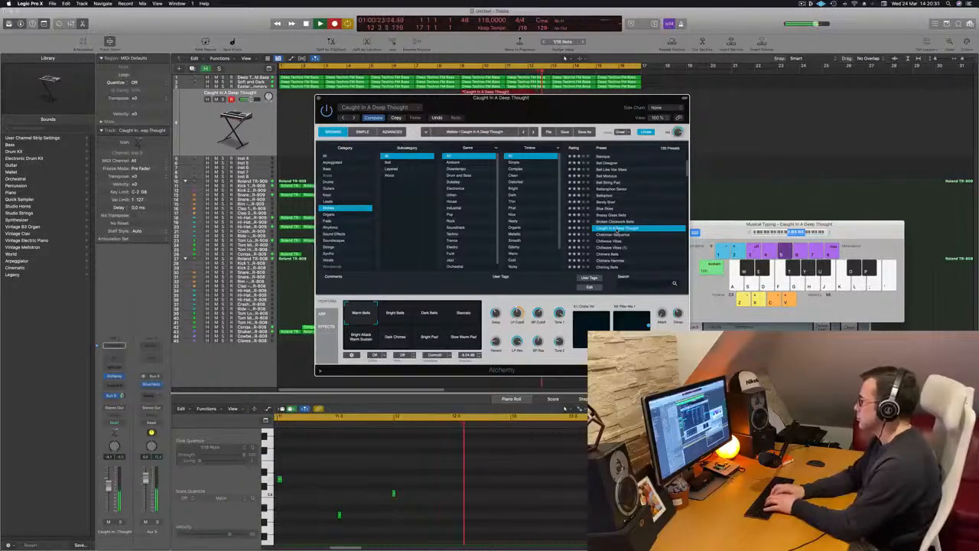
{"action": "key", "text": "l"}
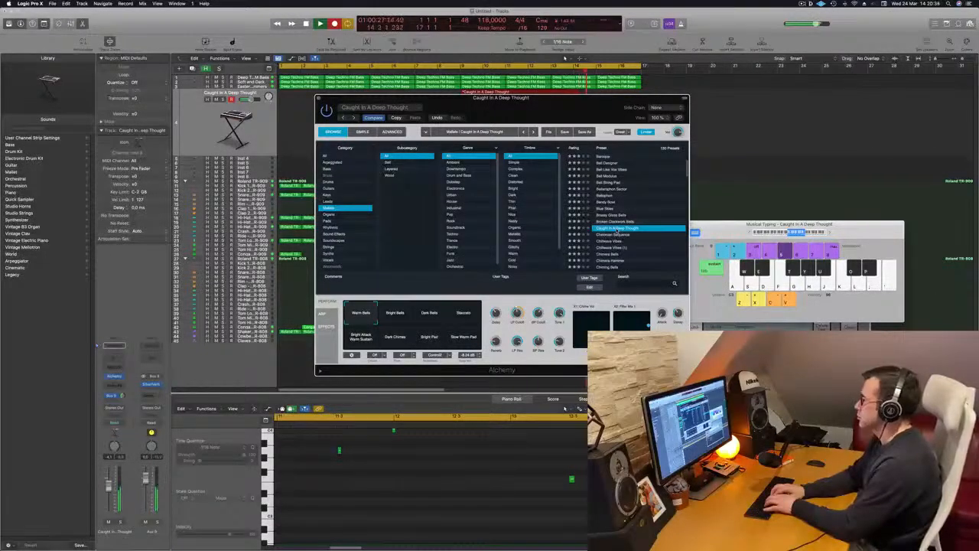
{"action": "key", "text": "l"}
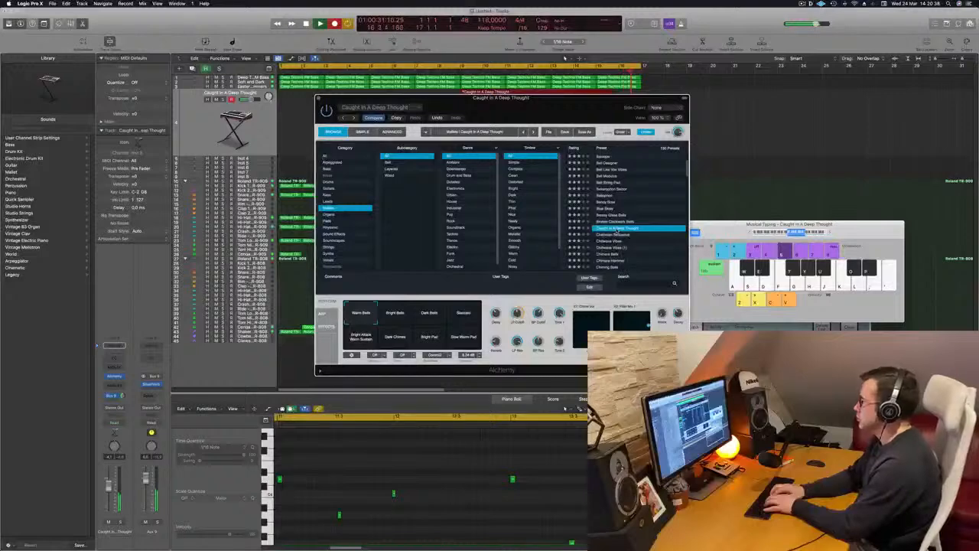
{"action": "key", "text": "k"}
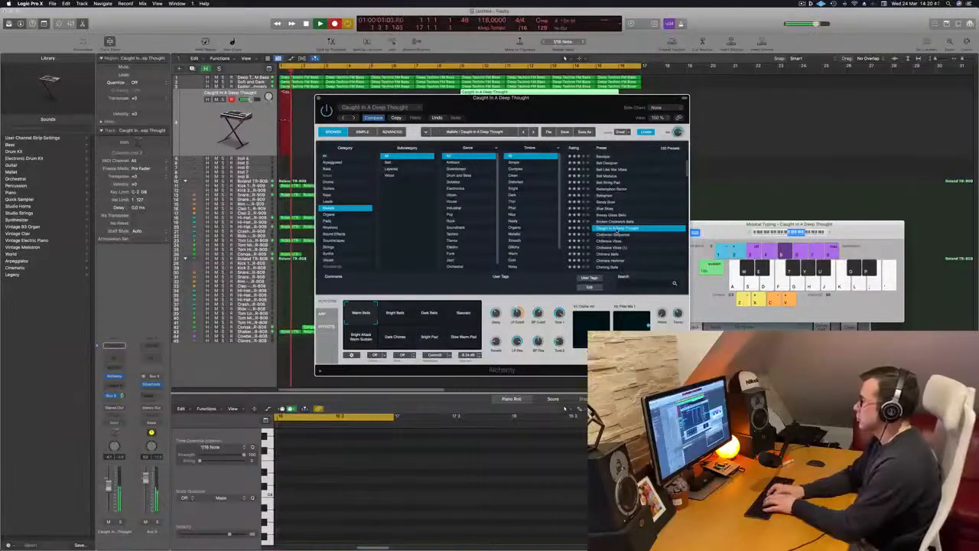
{"action": "key", "text": "j"}
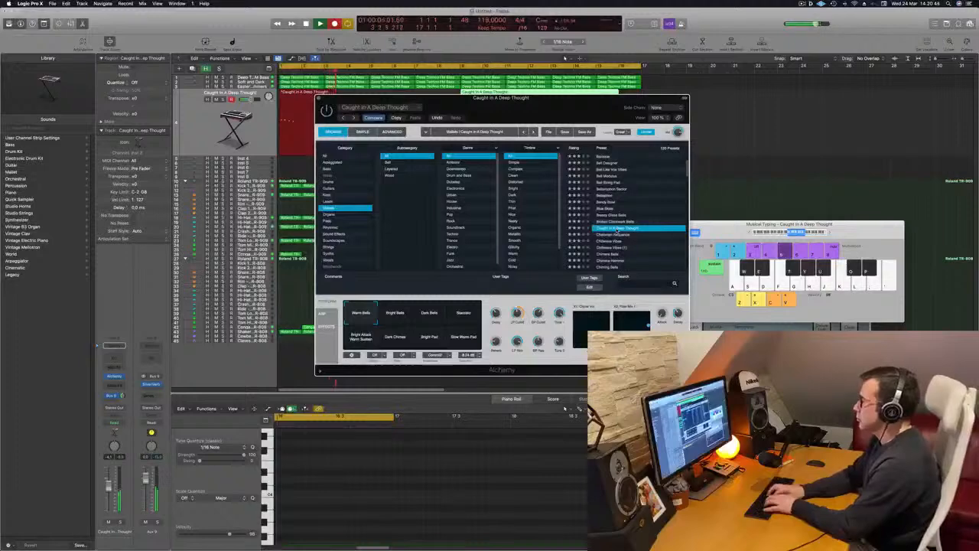
{"action": "key", "text": "space"}
Play the recording briefly, move the Alchemy window aside to uncover the recorded regions, and stop playback
{"action": "key", "text": "space"}
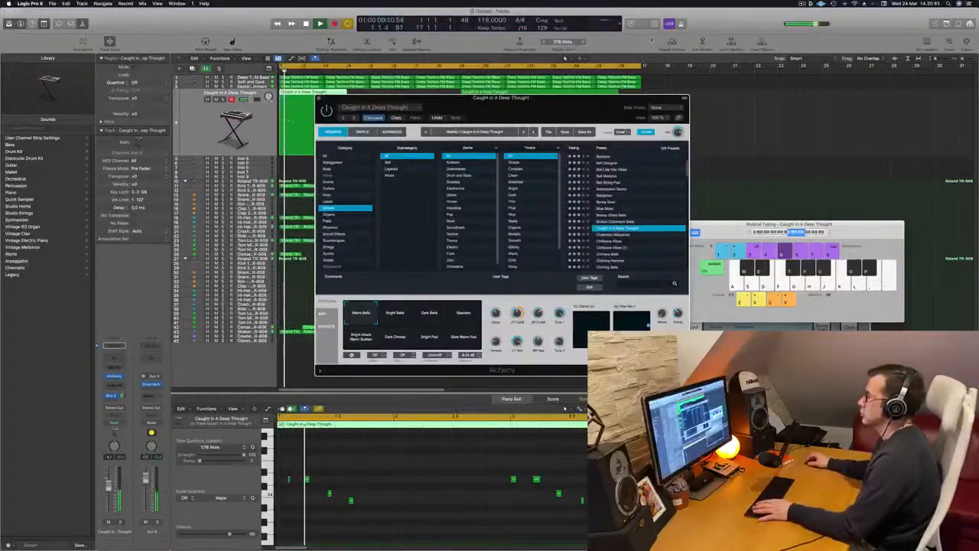
{"action": "left_click_drag", "start_coordinate": [495, 101], "coordinate": [739, 96]}
{"action": "key", "text": "space"}
{"action": "key", "text": "space"}
{"action": "key", "text": "space"}
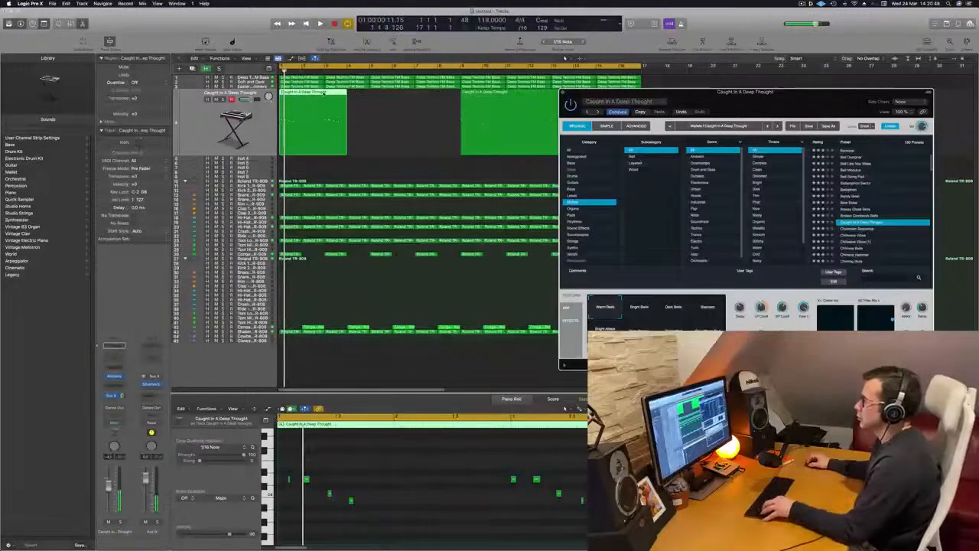
Reduce the first recorded bell region to its one-bar phrase at bar 3, move that phrase to bar 1 and play it
{"action": "left_click_drag", "start_coordinate": [349, 103], "coordinate": [325, 149]}
{"action": "left_click", "coordinate": [332, 113]}
{"action": "left_click", "coordinate": [311, 112]}
{"action": "key", "text": "Delete"}
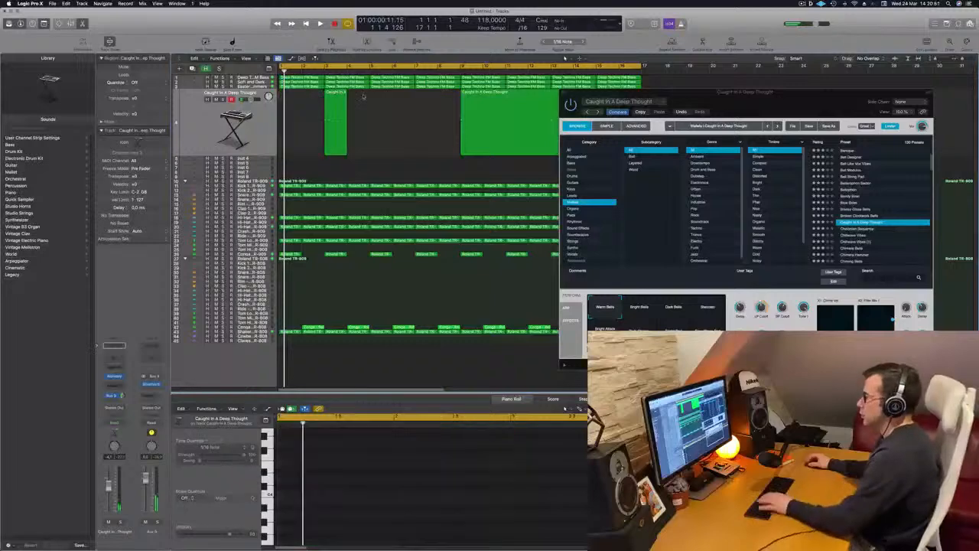
{"action": "left_click_drag", "start_coordinate": [338, 93], "coordinate": [293, 97]}
{"action": "key", "text": "space"}
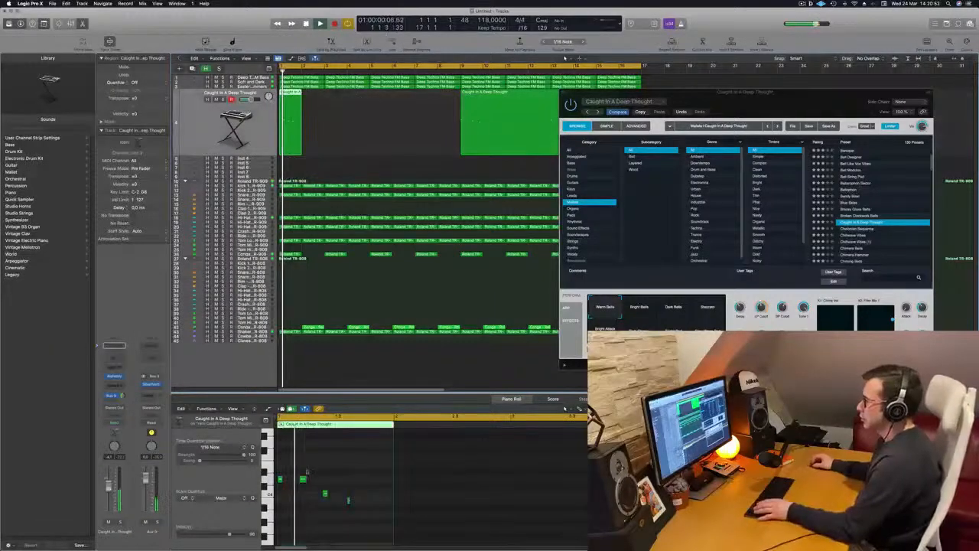
Select all four notes of the one-bar bell region in the Piano Roll and audition the phrase
{"action": "key", "text": "super+a"}
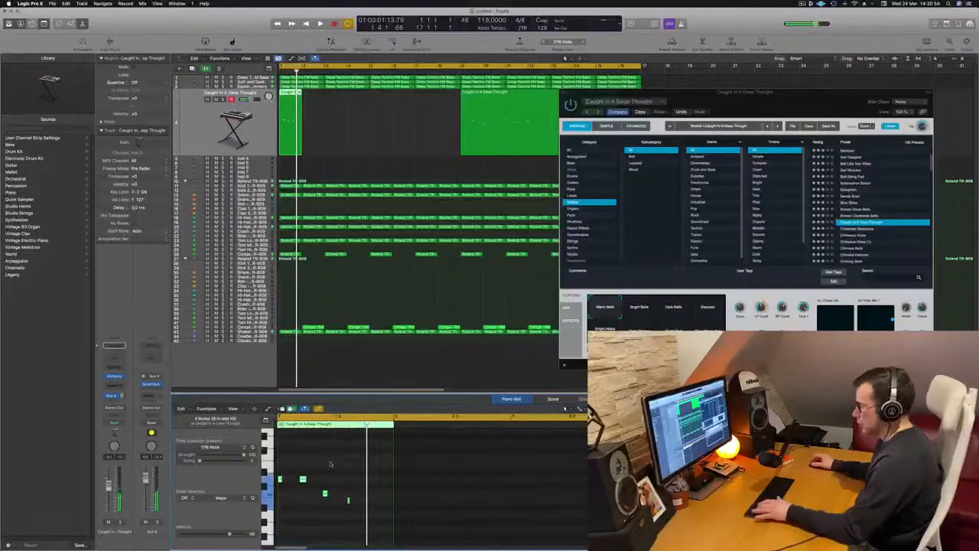
{"action": "key", "text": "space"}
{"action": "scroll", "coordinate": [364, 472], "scroll_direction": "up", "scroll_amount": 2}
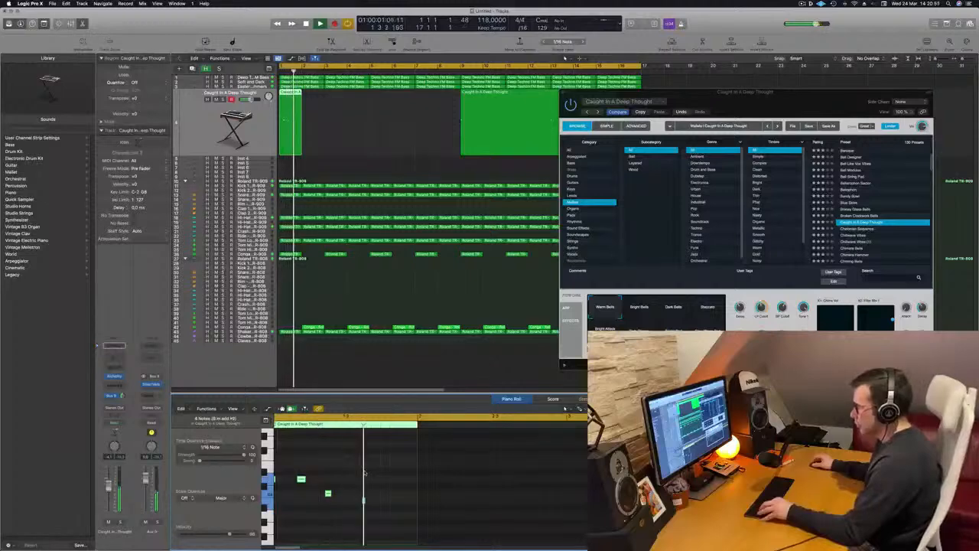
{"action": "scroll", "coordinate": [365, 473], "scroll_direction": "down", "scroll_amount": 2}
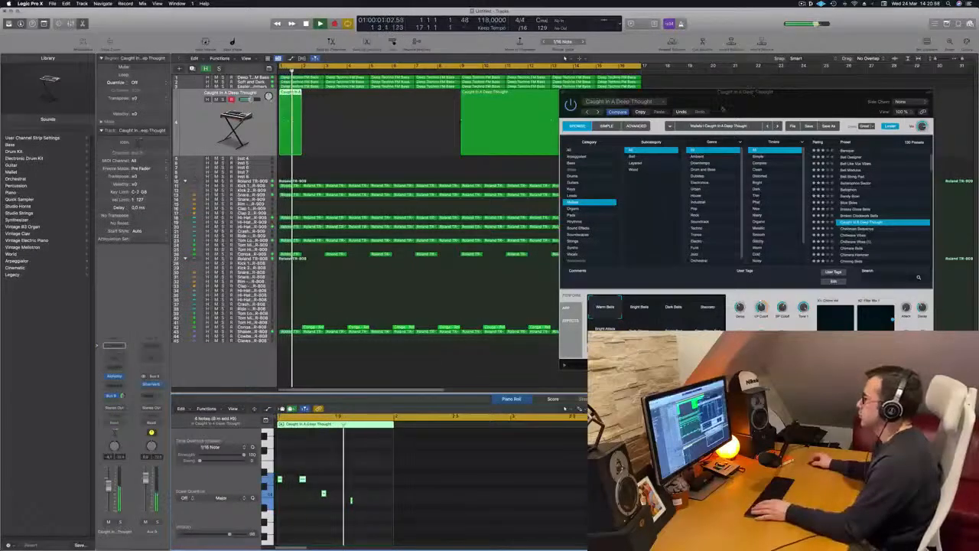
Delete the long recorded bell region starting at bar 9, with the Musical Typing keyboard shown and the Alchemy window moved off the tracks
{"action": "key", "text": "super+k"}
{"action": "left_click_drag", "start_coordinate": [722, 109], "coordinate": [393, 210]}
{"action": "left_click", "coordinate": [559, 138]}
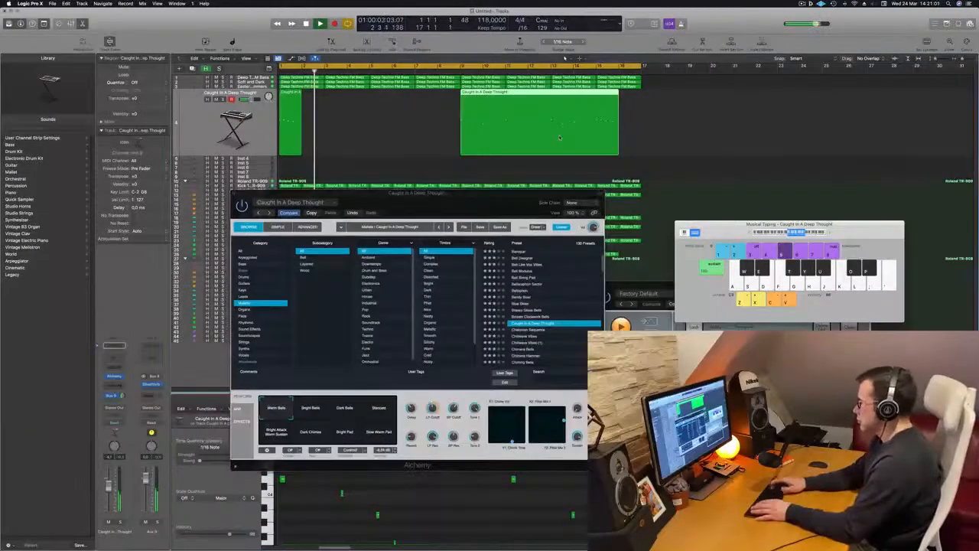
{"action": "key", "text": "Delete"}
{"action": "key", "text": "space"}
{"action": "left_click_drag", "start_coordinate": [420, 208], "coordinate": [608, 116]}
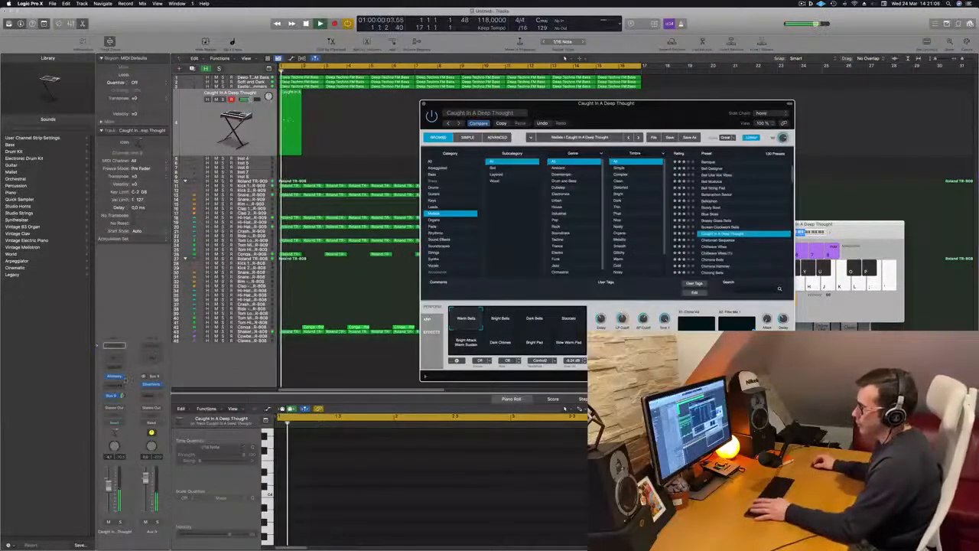
Add a Channel EQ to the bell's reverb aux and cut its lows with the low-cut band raised to between 500 and 800 Hz
{"action": "left_click_drag", "start_coordinate": [121, 395], "coordinate": [146, 348]}
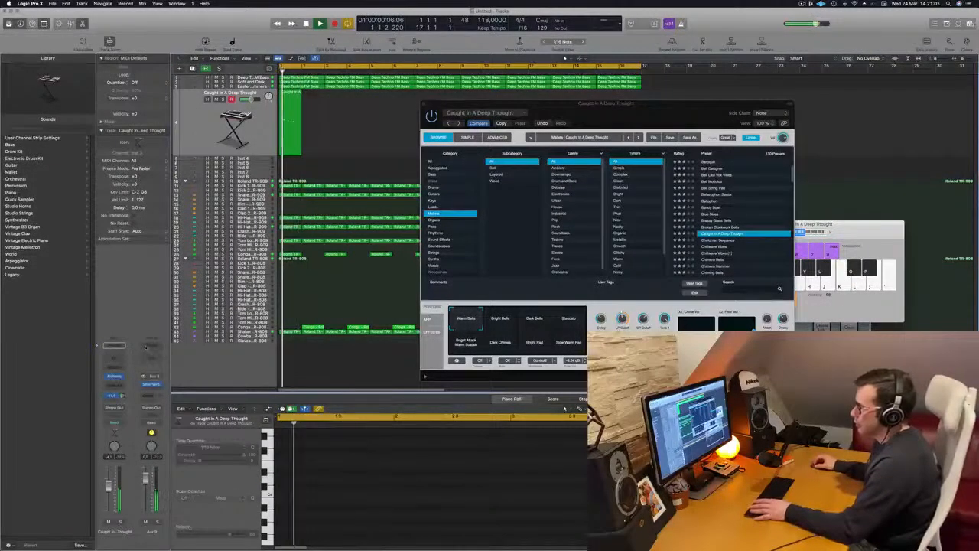
{"action": "left_click", "coordinate": [147, 347]}
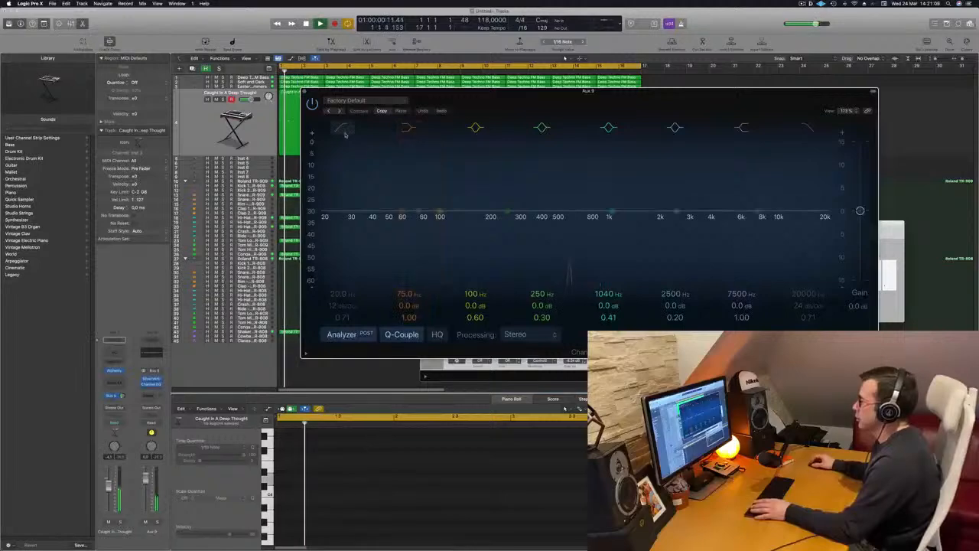
{"action": "left_click", "coordinate": [344, 132]}
{"action": "left_click_drag", "start_coordinate": [382, 184], "coordinate": [610, 155]}
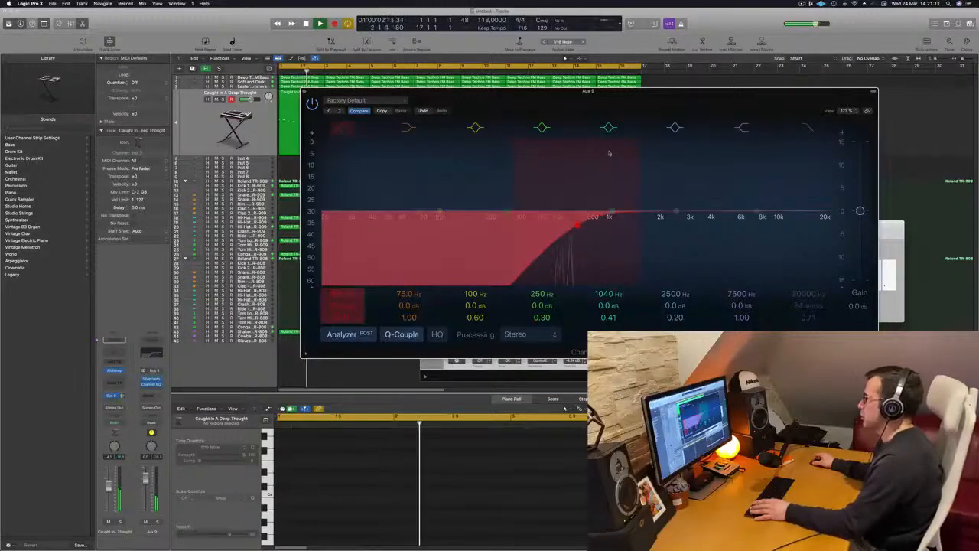
{"action": "key", "text": "super+w"}
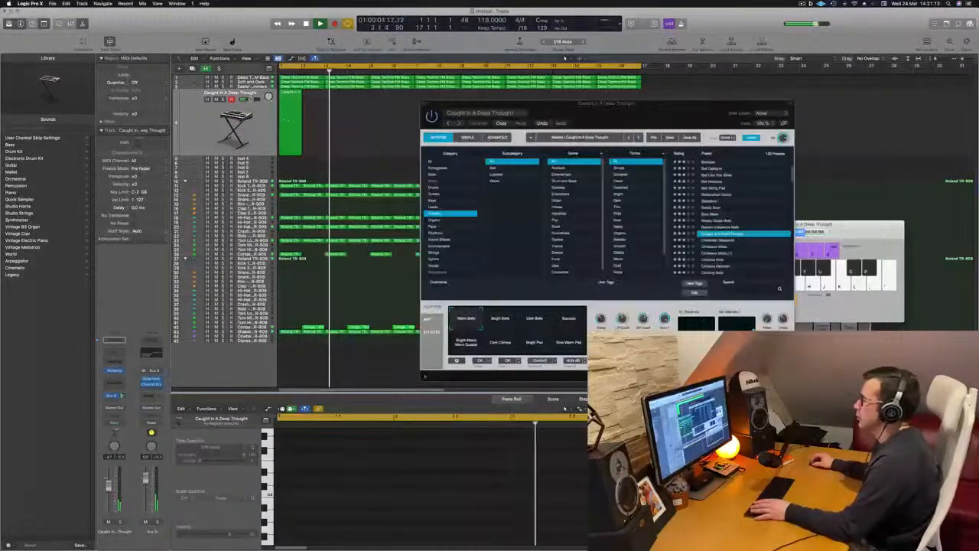
Audition the Bright Bells, Staccato, Bright Attack Warm Sustain, Dark Chimes, Bright Pad and Slow Warm Pad snapshots, returning to Warm Bells
{"action": "mouse_move", "coordinate": [538, 152]}
{"action": "left_mouse_down"}
{"action": "mouse_move", "coordinate": [597, 155]}
{"action": "mouse_move", "coordinate": [534, 161]}
{"action": "mouse_move", "coordinate": [541, 156]}
{"action": "left_mouse_up"}
{"action": "left_click", "coordinate": [439, 362]}
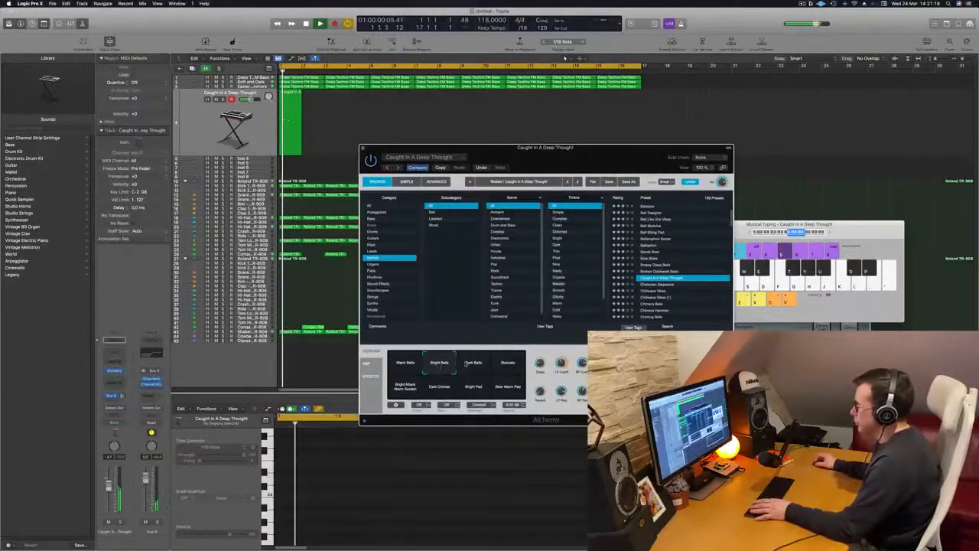
{"action": "left_click", "coordinate": [508, 364]}
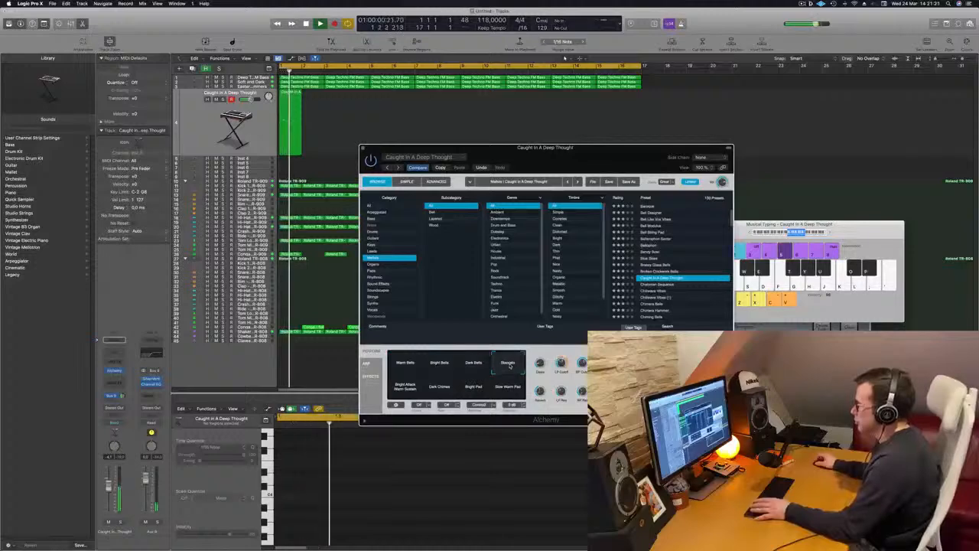
{"action": "left_click", "coordinate": [404, 388]}
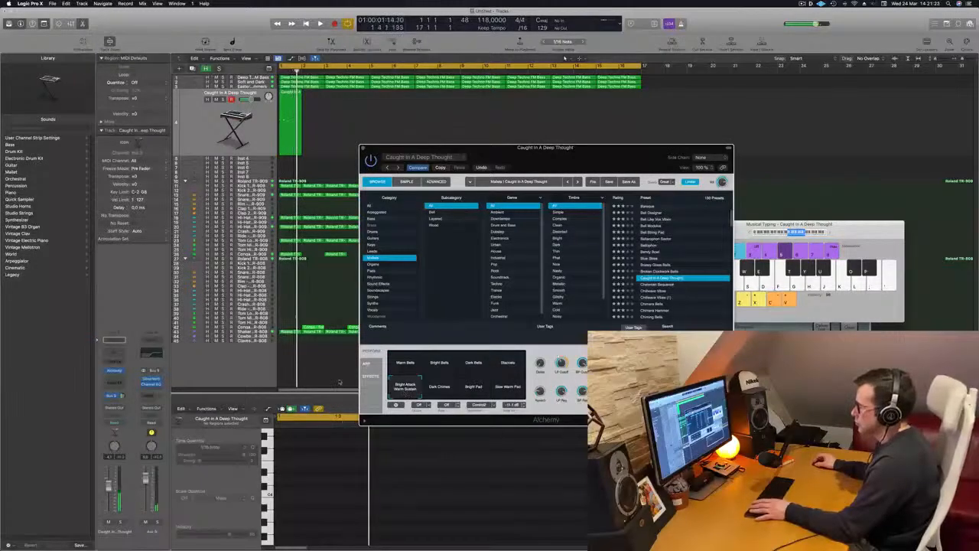
{"action": "left_click", "coordinate": [439, 387]}
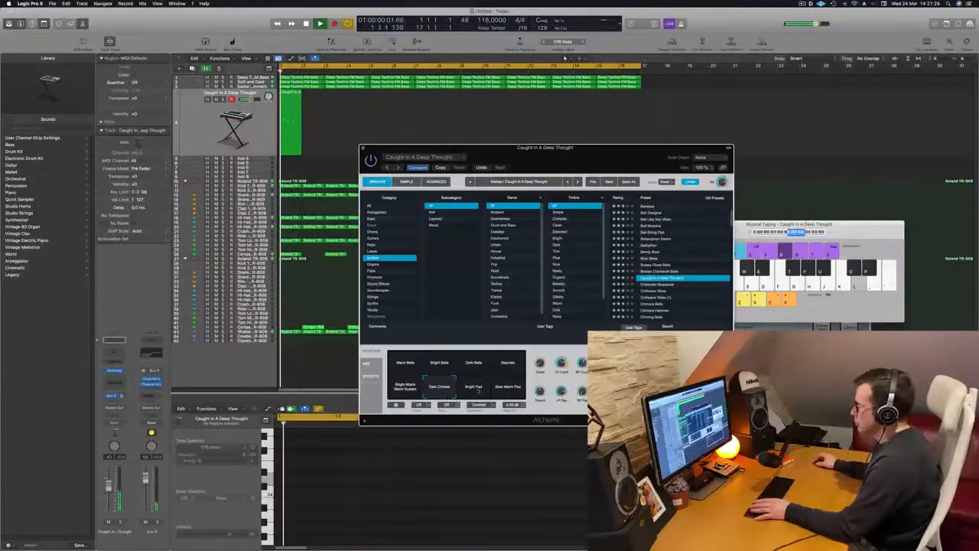
{"action": "left_click", "coordinate": [475, 388]}
{"action": "left_click", "coordinate": [502, 388]}
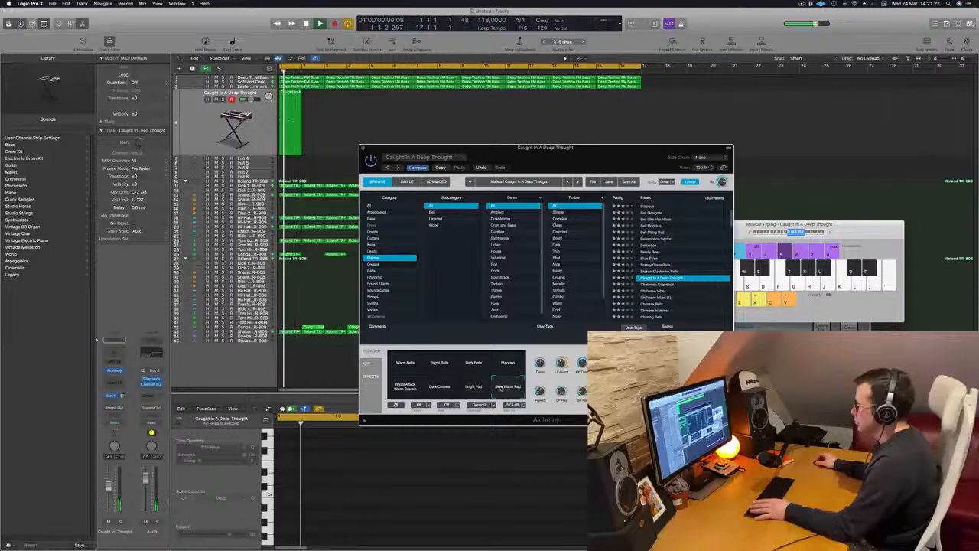
{"action": "left_click", "coordinate": [406, 364]}
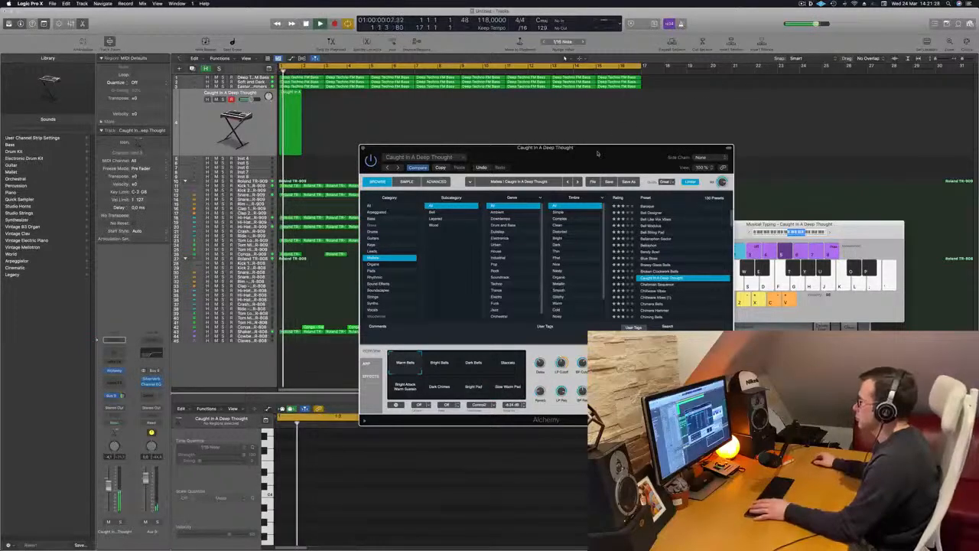
Copy the Caught In A Deep Thought plug-in settings and load the Chelonian Sequence preset while the groove plays
{"action": "left_click_drag", "start_coordinate": [597, 153], "coordinate": [671, 67]}
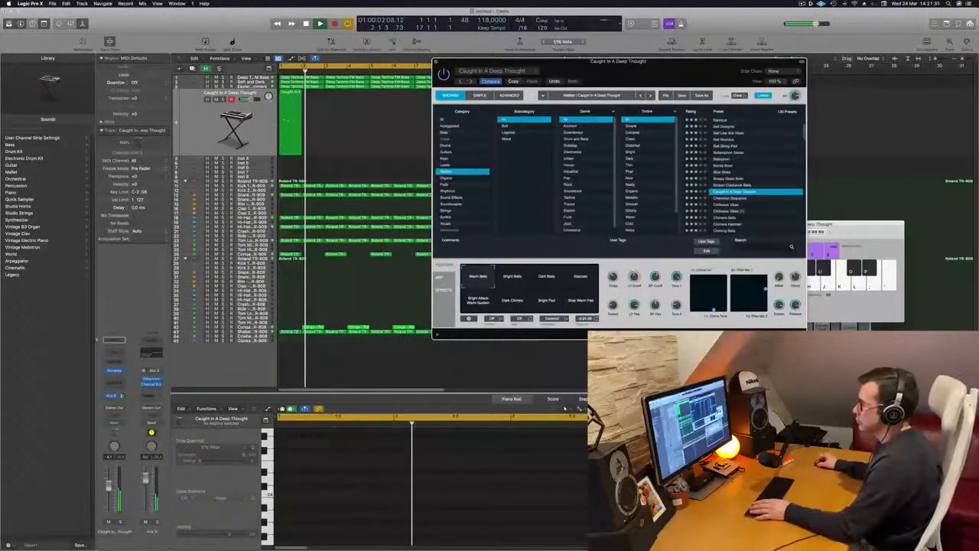
{"action": "left_click", "coordinate": [564, 57]}
{"action": "key", "text": "Return"}
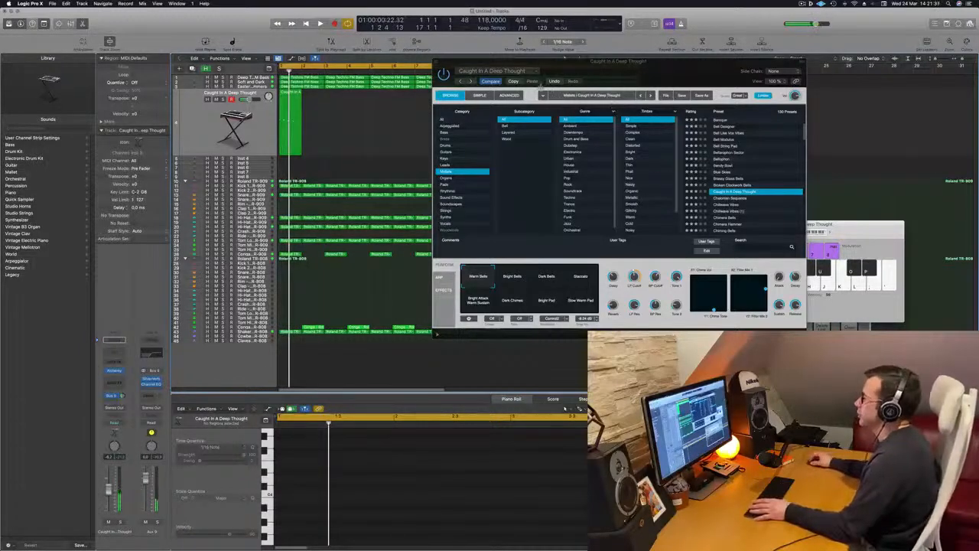
{"action": "left_click", "coordinate": [513, 81]}
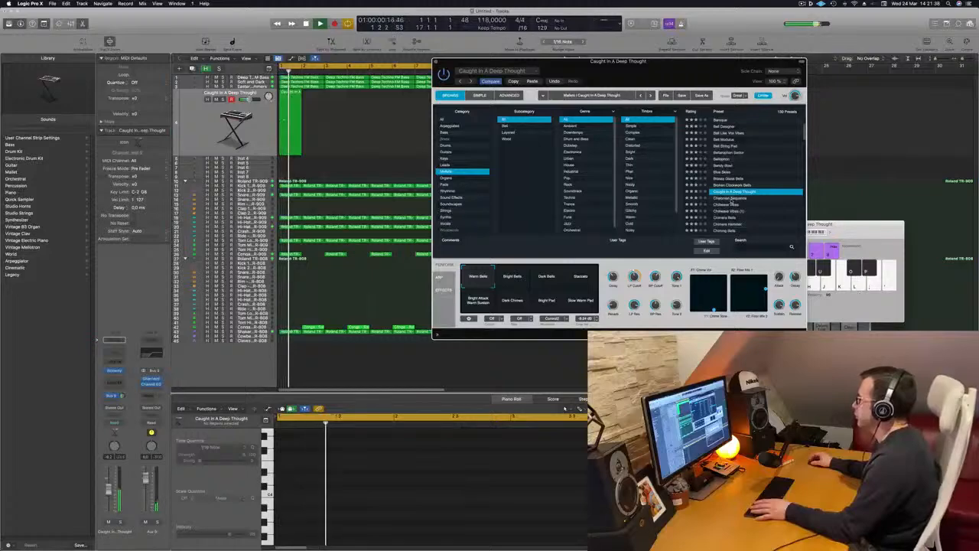
{"action": "left_click", "coordinate": [734, 198]}
Duplicate the one-bar bell region to every second bar, filling bars 3, 5 and 7 and copying all four to bars 9 to 15
{"action": "left_click_drag", "start_coordinate": [650, 61], "coordinate": [511, 191]}
{"action": "key", "text": "space"}
{"action": "left_click_drag", "start_coordinate": [287, 93], "coordinate": [386, 100]}
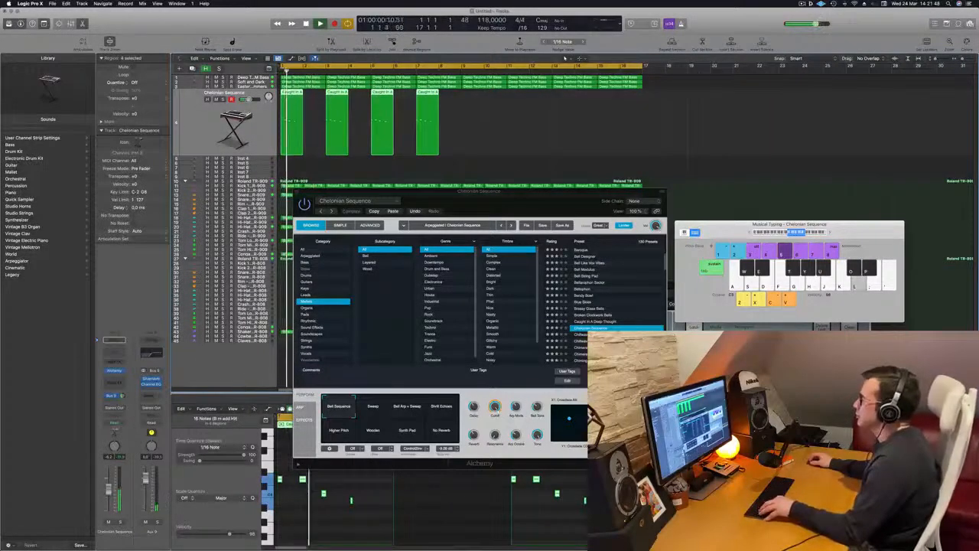
{"action": "left_click_drag", "start_coordinate": [295, 98], "coordinate": [476, 101]}
{"action": "left_click_drag", "start_coordinate": [514, 191], "coordinate": [720, 142]}
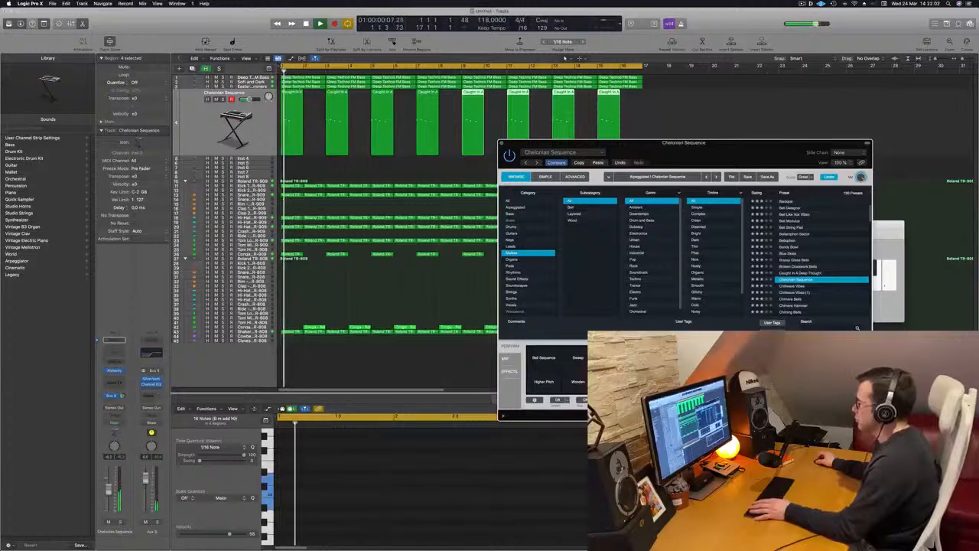
Audition the Chillwave Vibes, Chimera Bells, Chrysalis and Clean Cool Vibes presets on the repeated bell phrase
{"action": "left_click", "coordinate": [792, 286]}
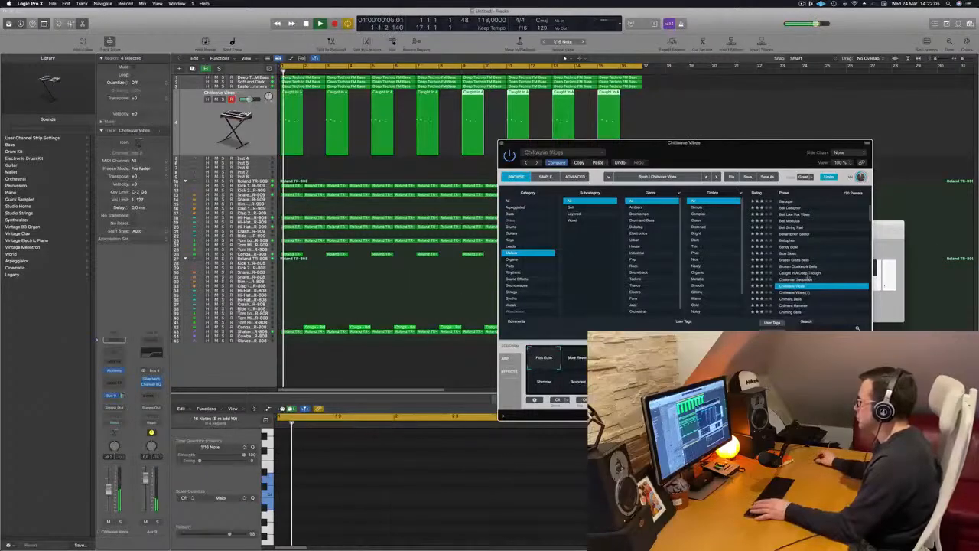
{"action": "scroll", "coordinate": [809, 277], "scroll_direction": "down", "scroll_amount": 2}
{"action": "scroll", "coordinate": [808, 276], "scroll_direction": "down", "scroll_amount": 1}
{"action": "left_click", "coordinate": [793, 271]}
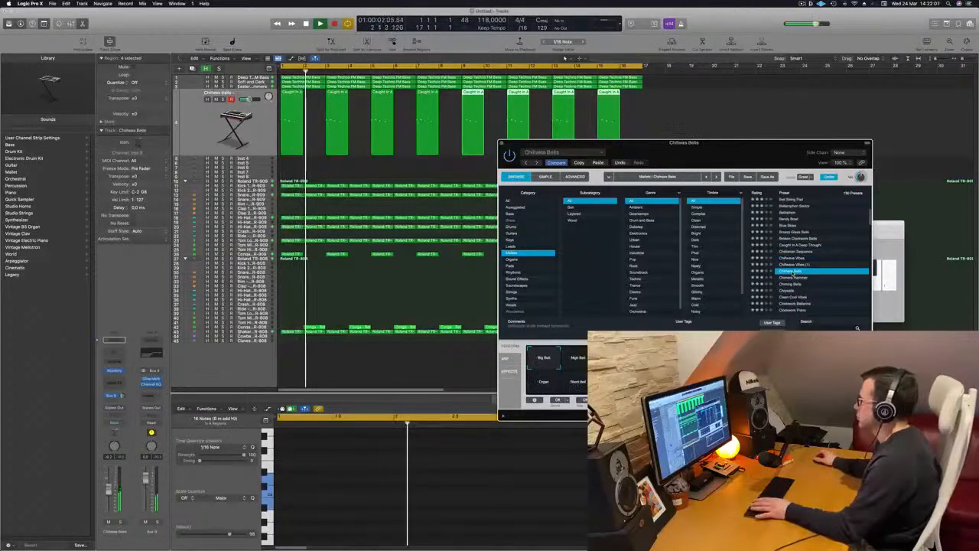
{"action": "scroll", "coordinate": [793, 271], "scroll_direction": "down", "scroll_amount": 3}
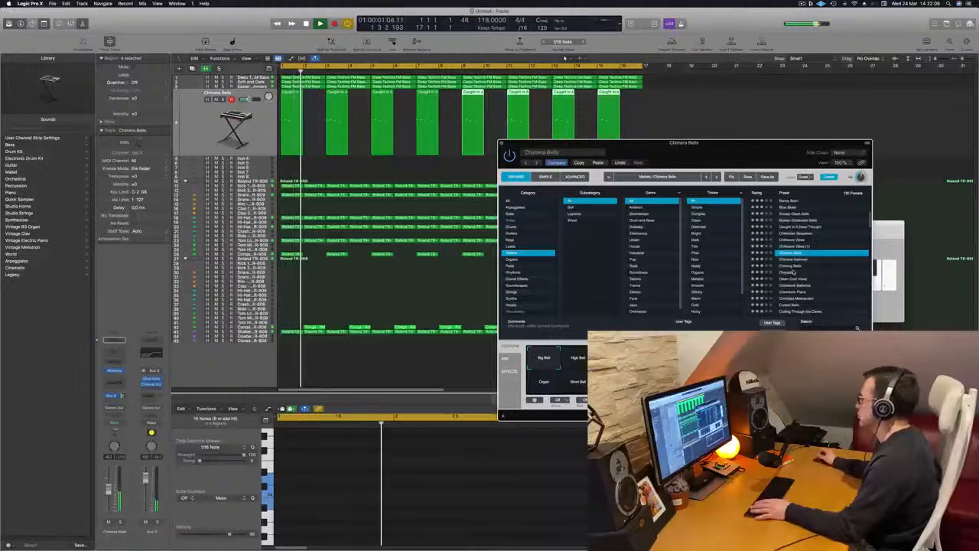
{"action": "left_click", "coordinate": [792, 272]}
{"action": "scroll", "coordinate": [792, 268], "scroll_direction": "down", "scroll_amount": 2}
{"action": "left_click", "coordinate": [792, 263]}
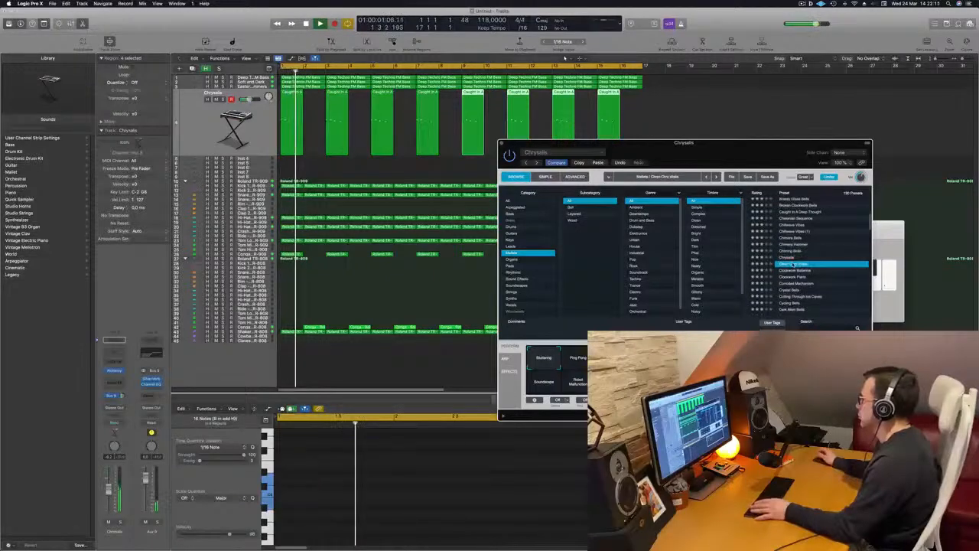
{"action": "scroll", "coordinate": [822, 266], "scroll_direction": "down", "scroll_amount": 5}
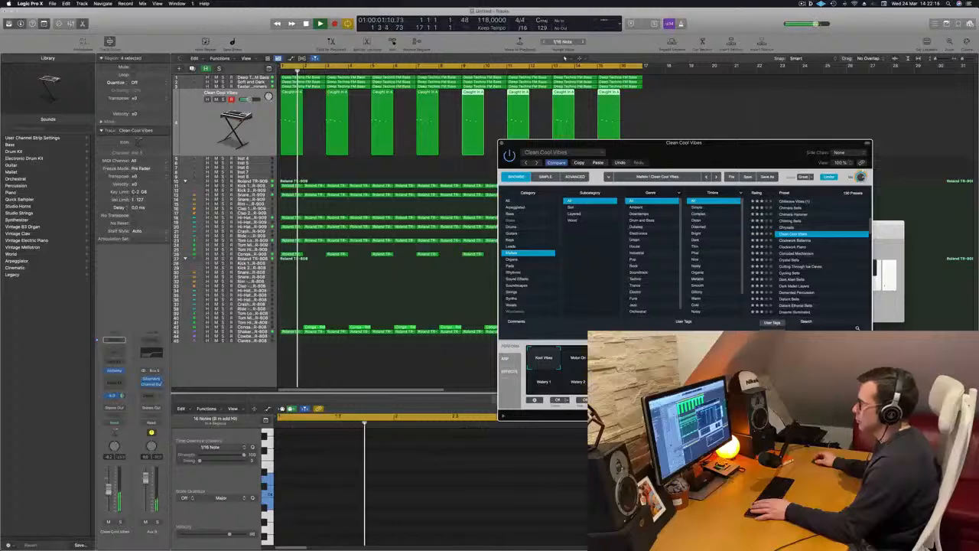
{"action": "key", "text": "Return"}
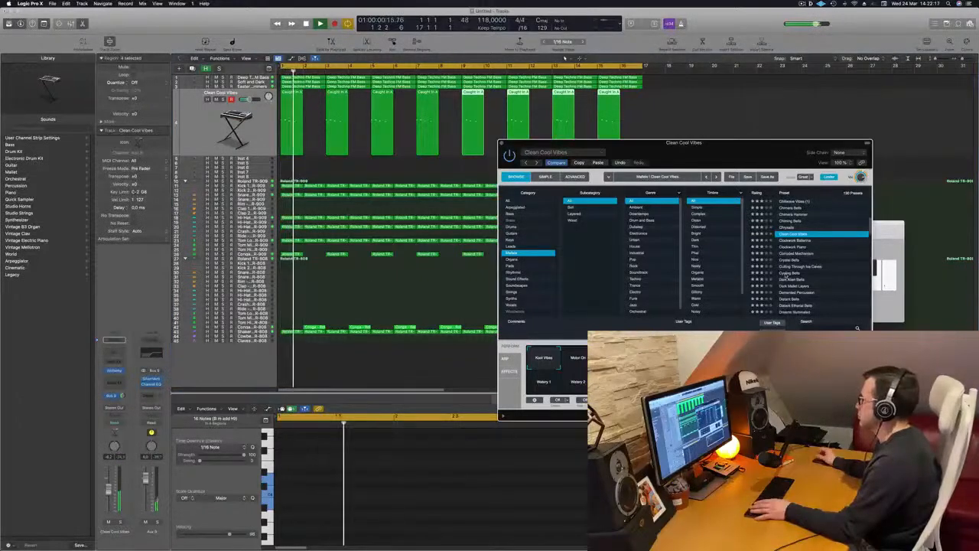
Audition the Cycling Bells, Dark Alien Bells, Dark Mallet Layers and Distant Bells presets over the looped groove
{"action": "left_click", "coordinate": [792, 272]}
{"action": "scroll", "coordinate": [817, 253], "scroll_direction": "down", "scroll_amount": 1}
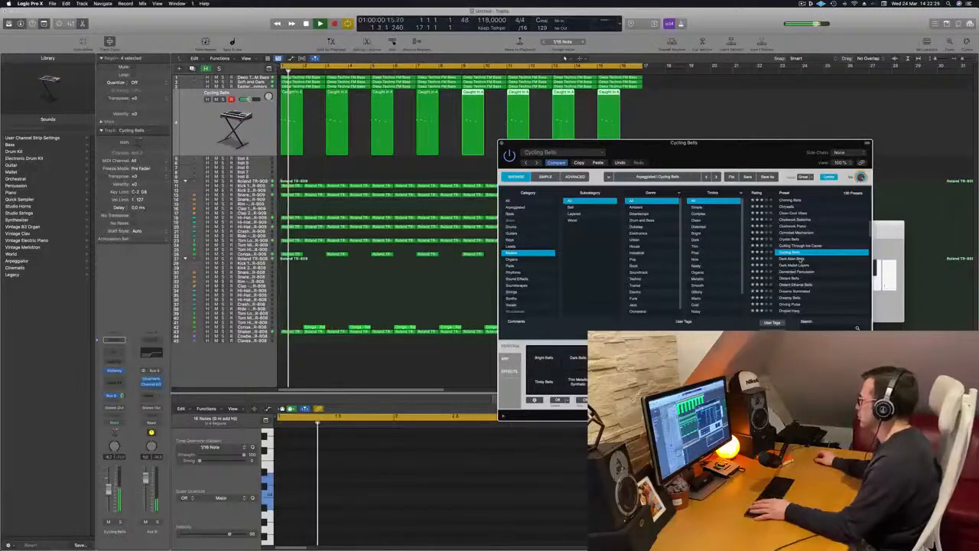
{"action": "left_click", "coordinate": [800, 259]}
{"action": "left_click", "coordinate": [808, 264]}
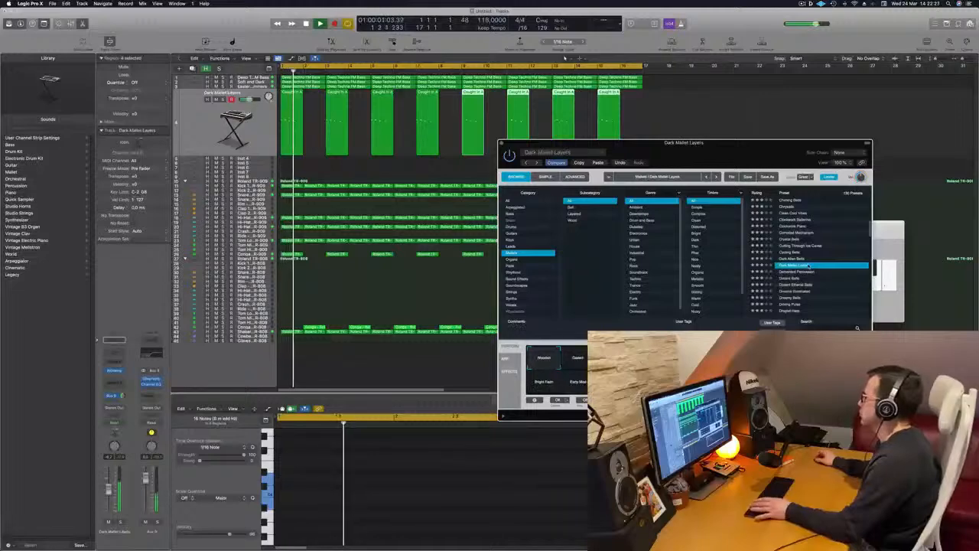
{"action": "key", "text": "Down"}
{"action": "key", "text": "Down"}
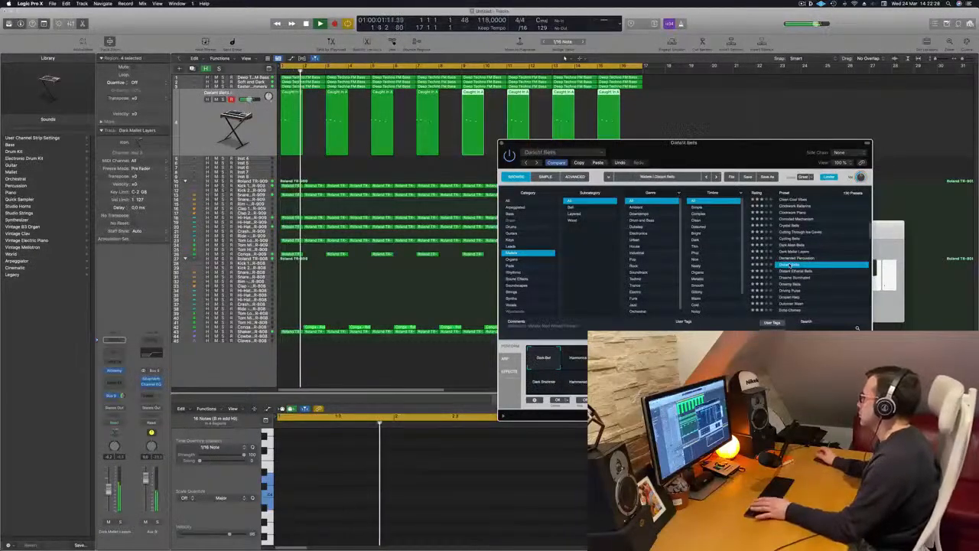
Audition the Dreams Illuminated, Droplet Harp and Dulcimer Wash presets on the looped bell phrase
{"action": "scroll", "coordinate": [789, 264], "scroll_direction": "down", "scroll_amount": 2}
{"action": "left_click", "coordinate": [795, 257]}
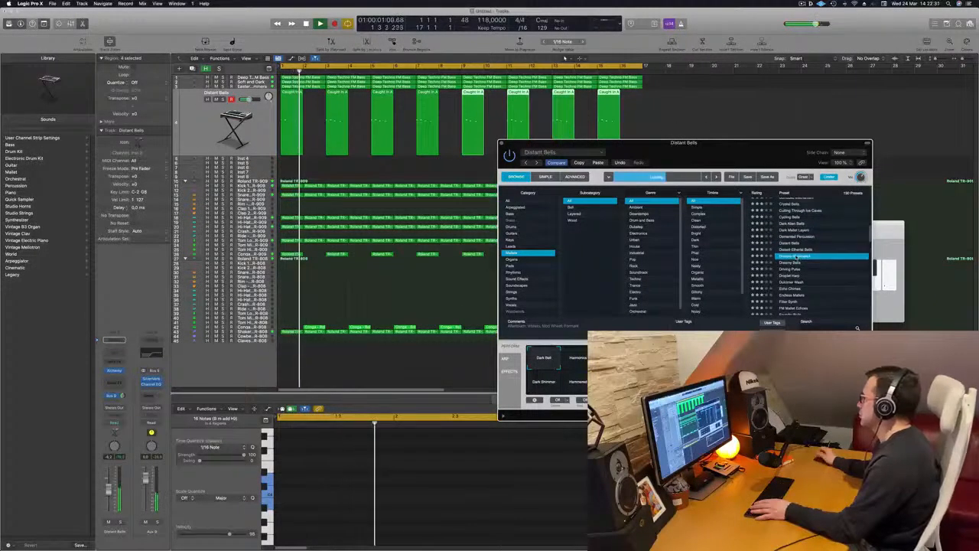
{"action": "scroll", "coordinate": [815, 261], "scroll_direction": "down", "scroll_amount": 1}
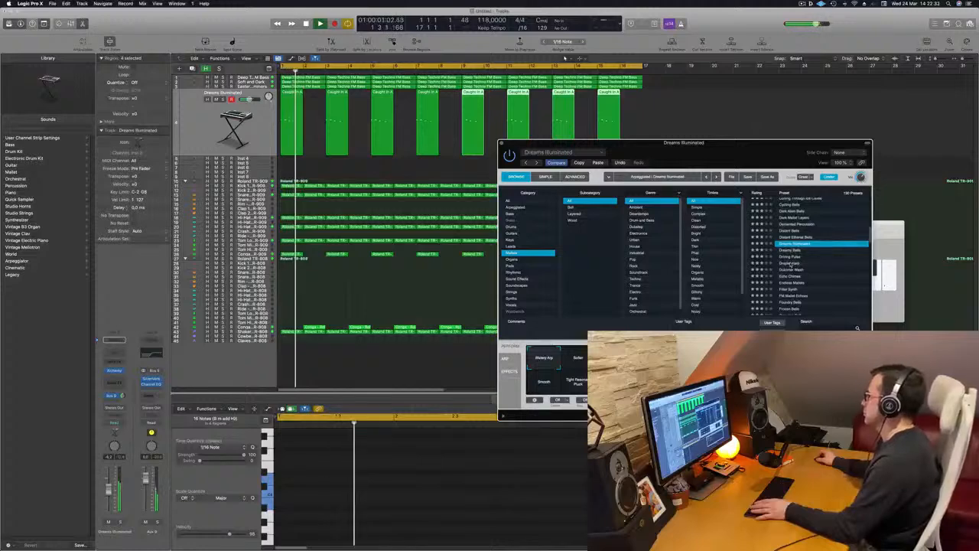
{"action": "left_click", "coordinate": [789, 263]}
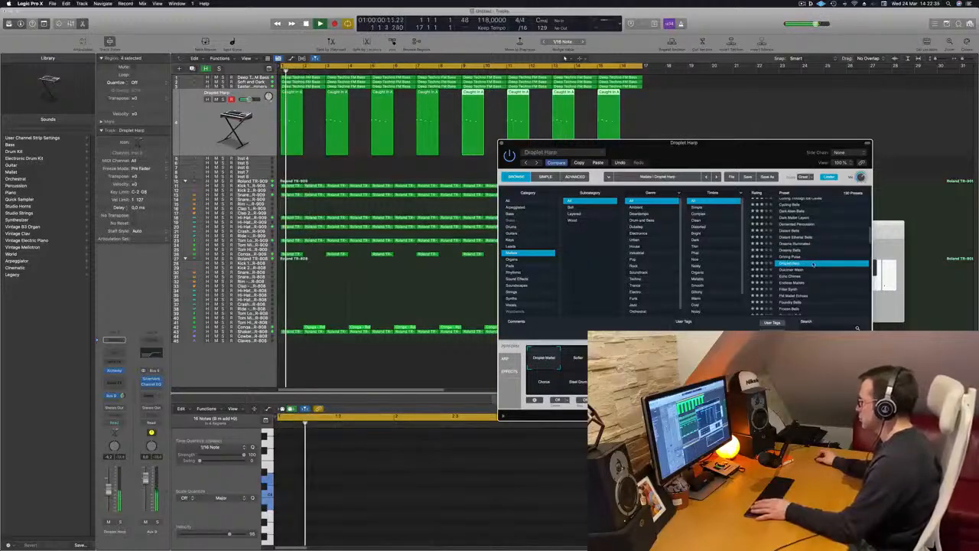
{"action": "scroll", "coordinate": [813, 263], "scroll_direction": "down", "scroll_amount": 2}
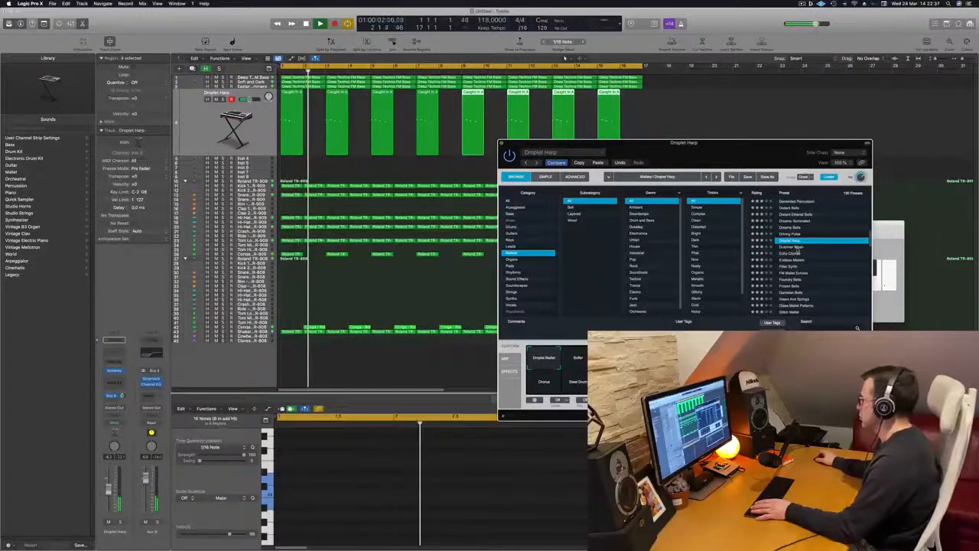
{"action": "left_click", "coordinate": [797, 248]}
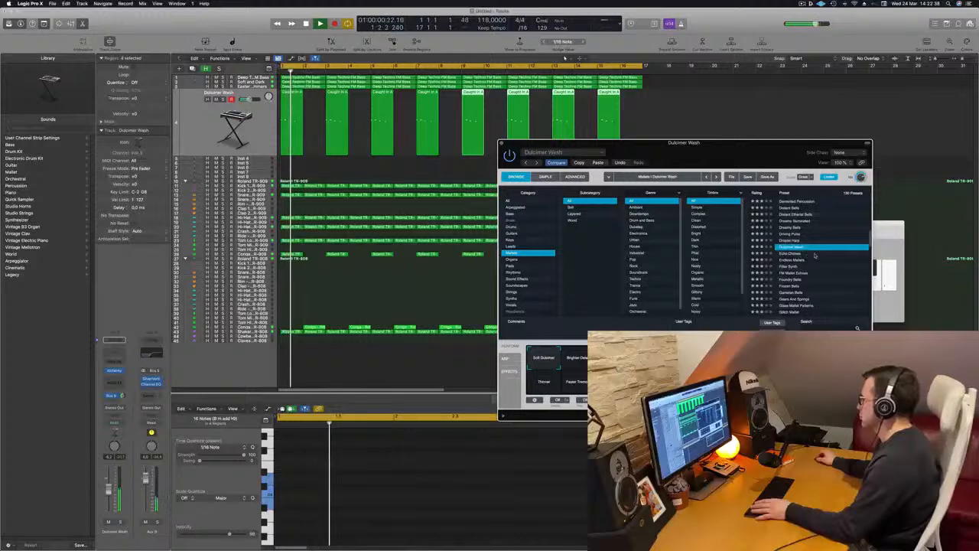
Audition the FM Mallet Echoes, Frozen Bells and Groundwater presets over the looped groove
{"action": "scroll", "coordinate": [811, 260], "scroll_direction": "down", "scroll_amount": 1}
{"action": "left_click", "coordinate": [796, 266]}
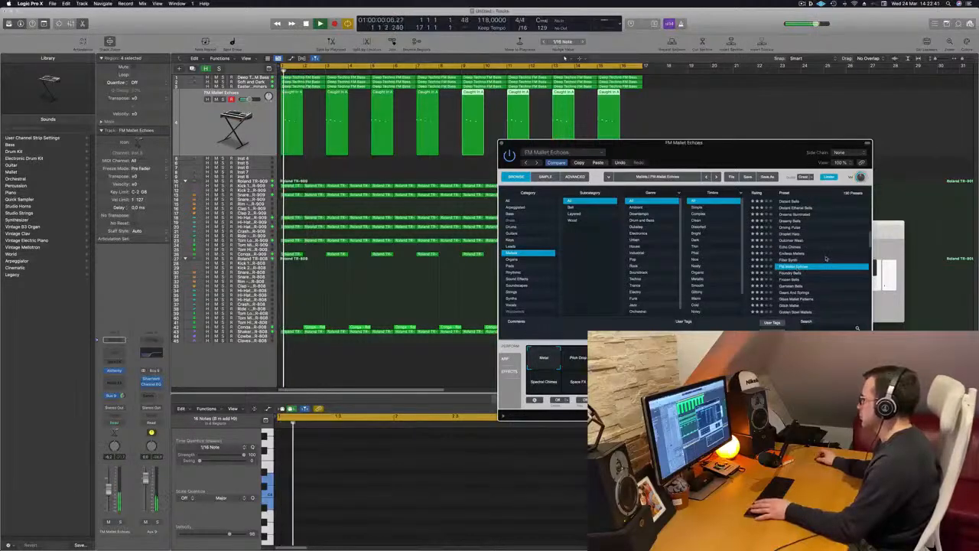
{"action": "scroll", "coordinate": [826, 258], "scroll_direction": "down", "scroll_amount": 3}
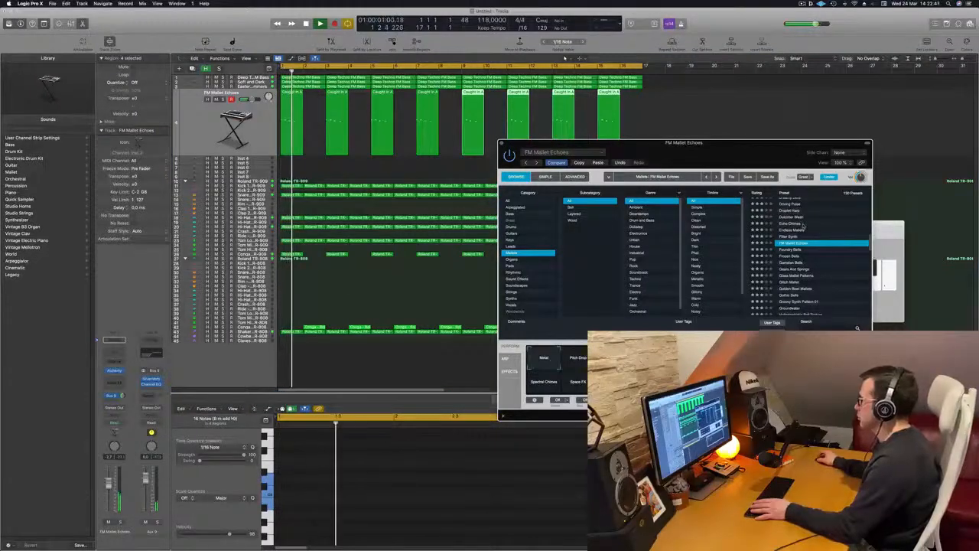
{"action": "left_click", "coordinate": [790, 257]}
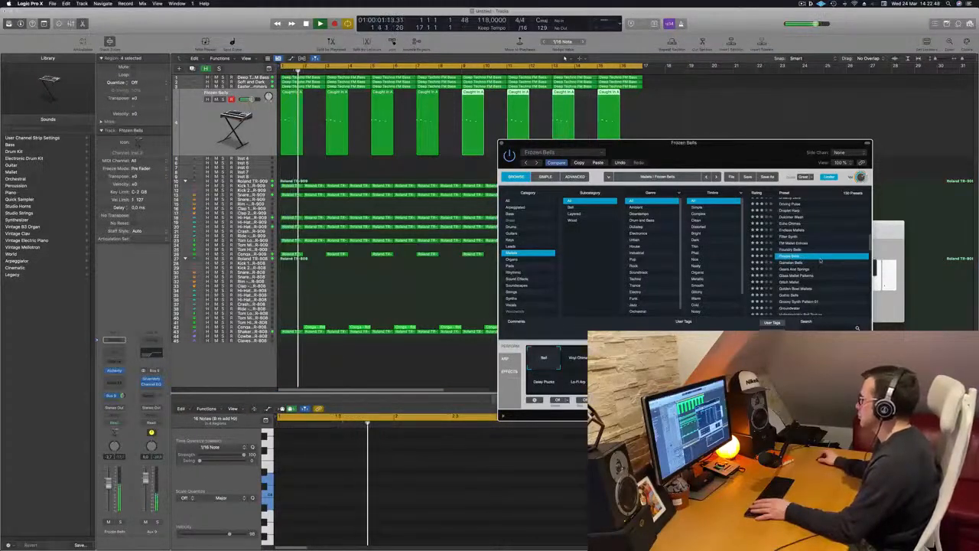
{"action": "scroll", "coordinate": [819, 260], "scroll_direction": "down", "scroll_amount": 2}
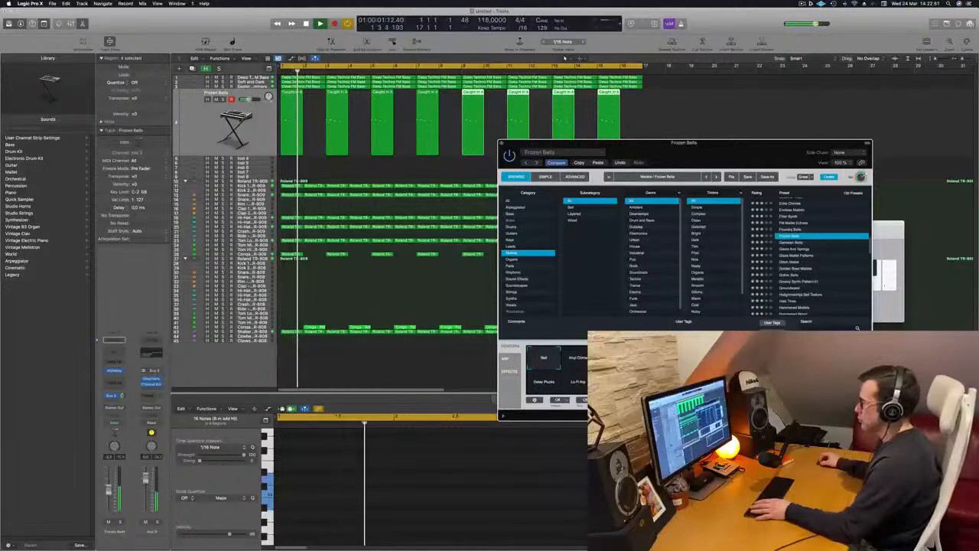
{"action": "key", "text": "Return"}
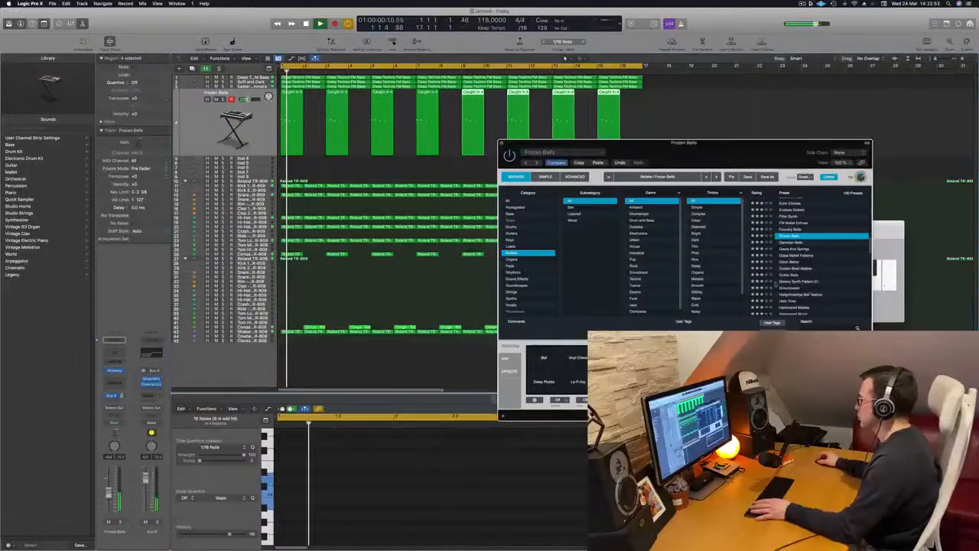
{"action": "left_click", "coordinate": [795, 287]}
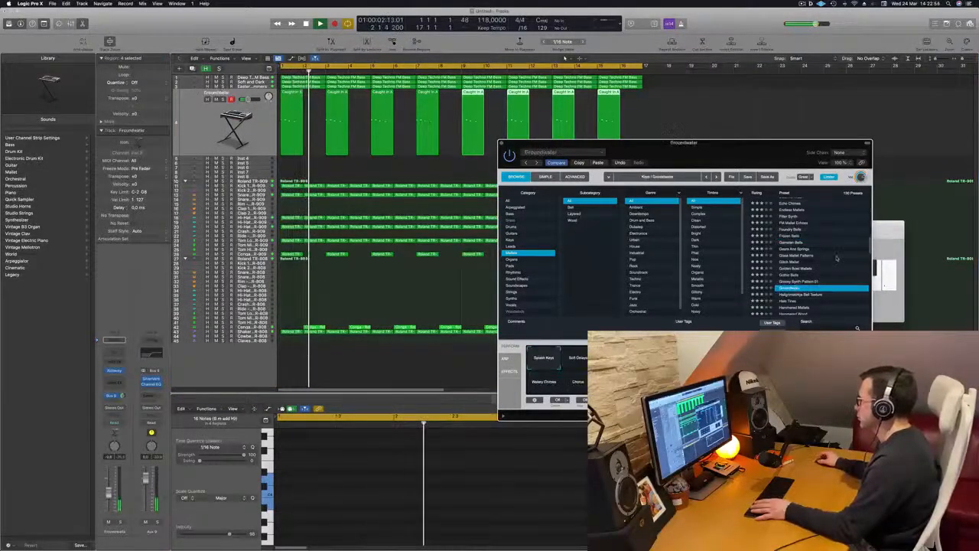
Audition Groovy Synth Pattern 01 and Hammered Mallets, and load the Hybrid Mallet preset for the bell phrase
{"action": "scroll", "coordinate": [840, 257], "scroll_direction": "down", "scroll_amount": 2}
{"action": "left_click", "coordinate": [798, 246]}
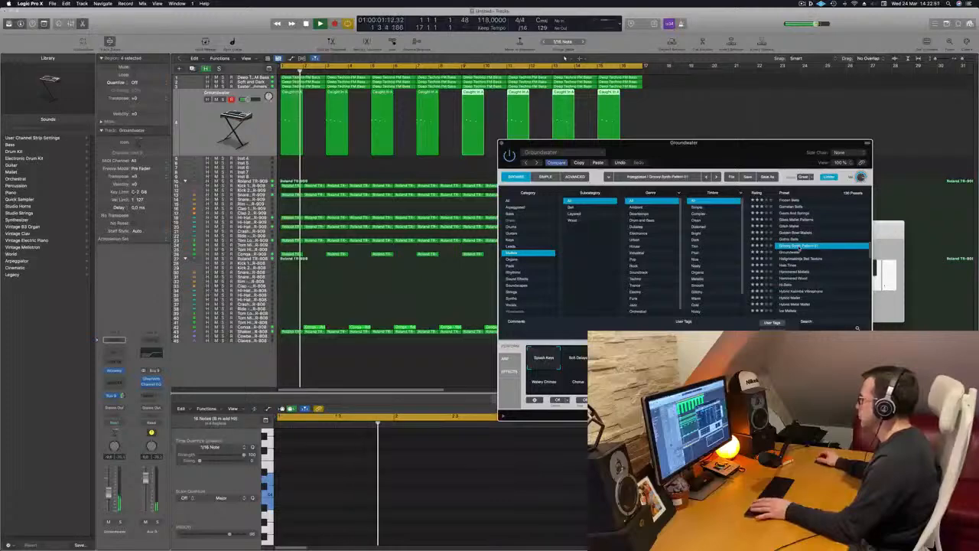
{"action": "scroll", "coordinate": [834, 248], "scroll_direction": "down", "scroll_amount": 2}
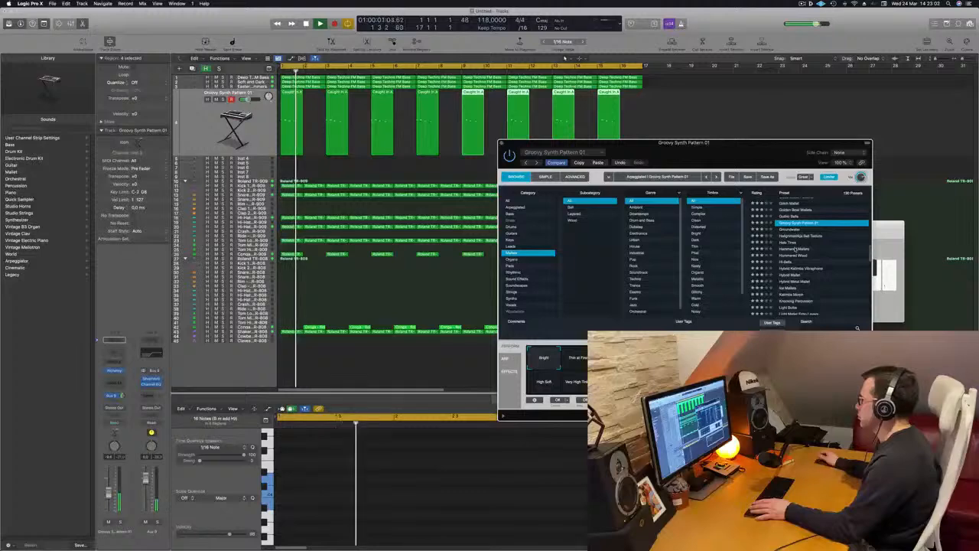
{"action": "left_click", "coordinate": [796, 249]}
{"action": "scroll", "coordinate": [824, 255], "scroll_direction": "down", "scroll_amount": 1}
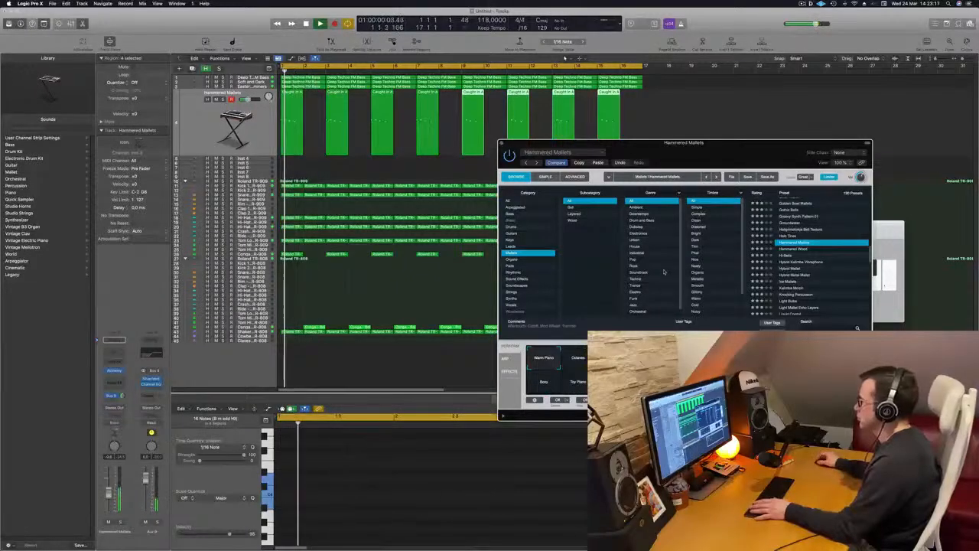
{"action": "left_click_drag", "start_coordinate": [767, 156], "coordinate": [746, 156]}
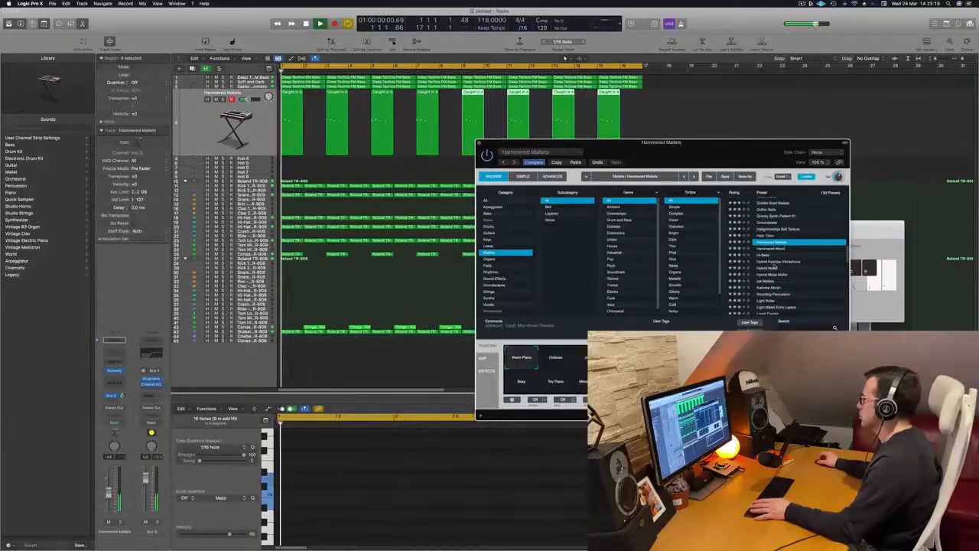
{"action": "left_click", "coordinate": [779, 268]}
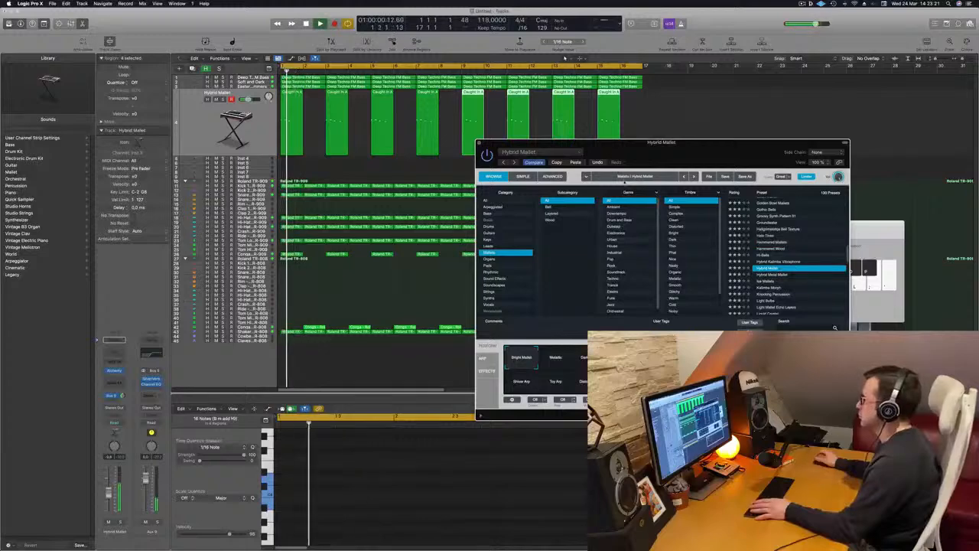
Listen to the Hybrid Mallet sound in the looped groove with its plug-in window moved aside, stopping and restarting playback
{"action": "left_click_drag", "start_coordinate": [718, 155], "coordinate": [674, 118]}
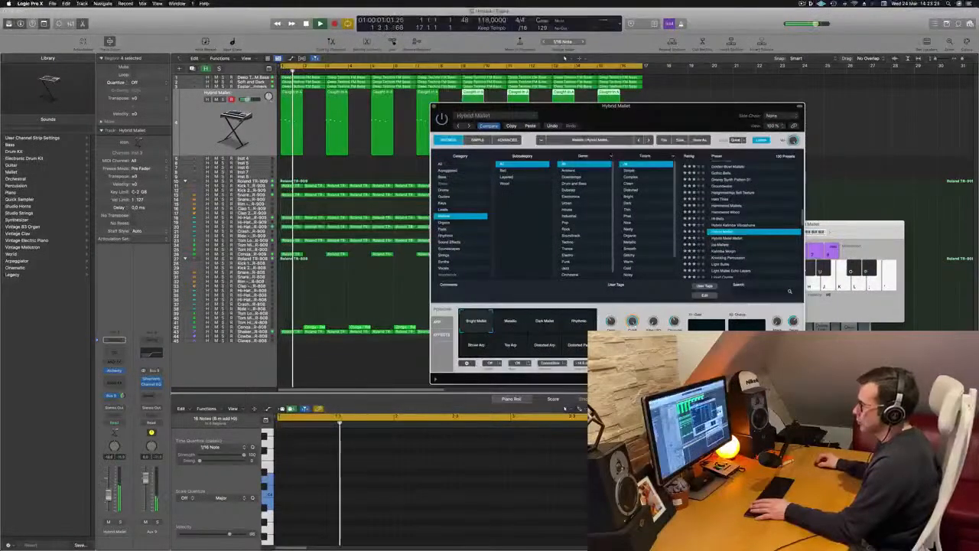
{"action": "left_click", "coordinate": [117, 451]}
{"action": "key", "text": "space"}
{"action": "key", "text": "space"}
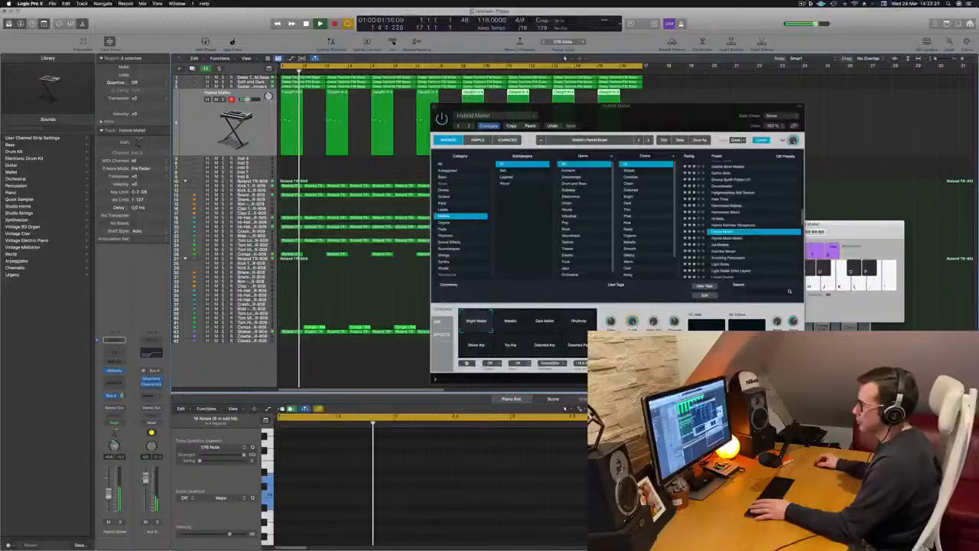
{"action": "key", "text": "space"}
{"action": "key", "text": "space"}
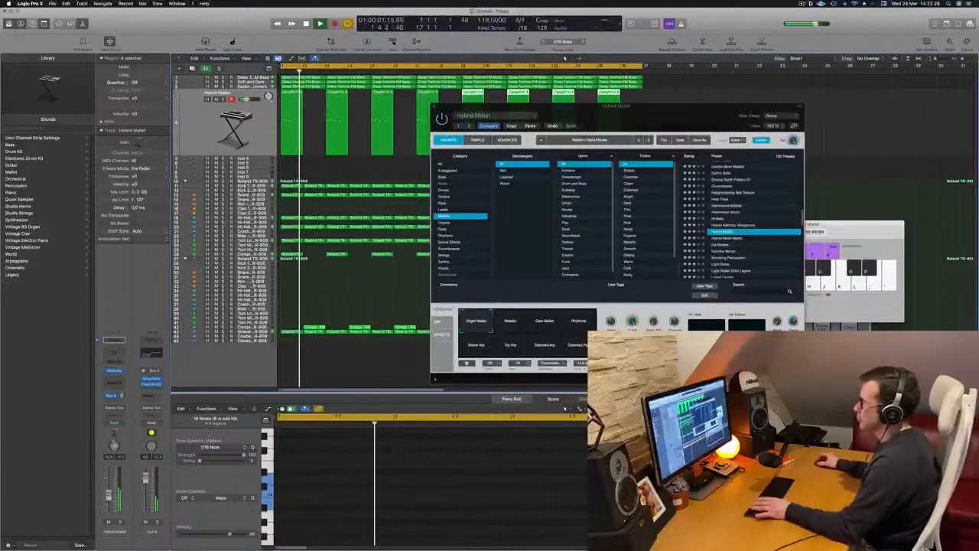
{"action": "key", "text": "space"}
{"action": "key", "text": "space"}
{"action": "left_click_drag", "start_coordinate": [682, 109], "coordinate": [737, 118]}
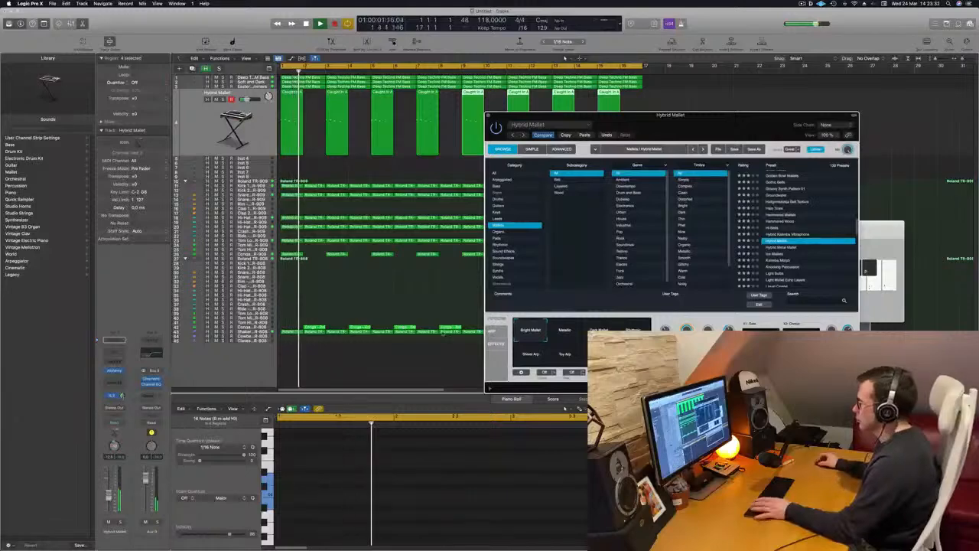
{"action": "key", "text": "space"}
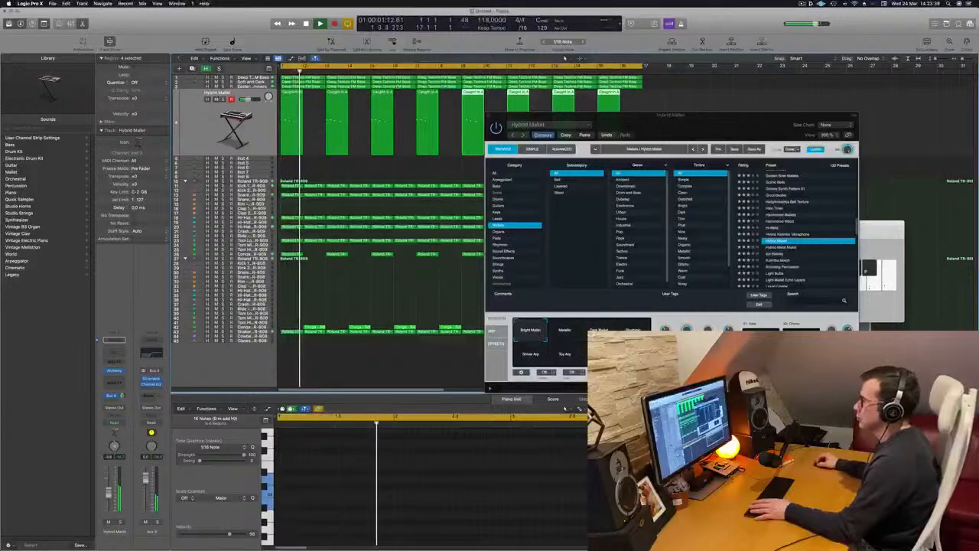
Duplicate the Hybrid Mallet track with its instrument settings, moving the plug-in window clear of the arrangement
{"action": "left_click", "coordinate": [208, 94]}
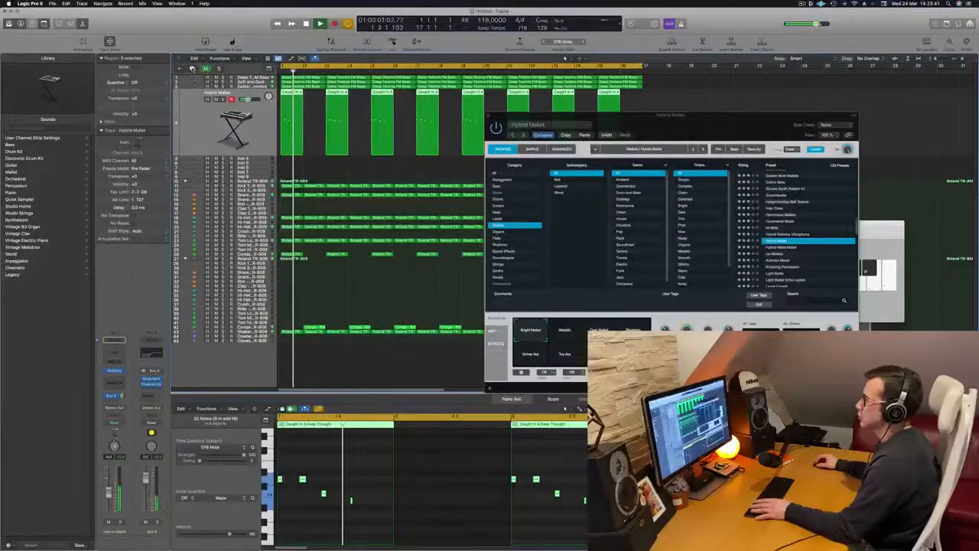
{"action": "left_click_drag", "start_coordinate": [632, 115], "coordinate": [598, 233]}
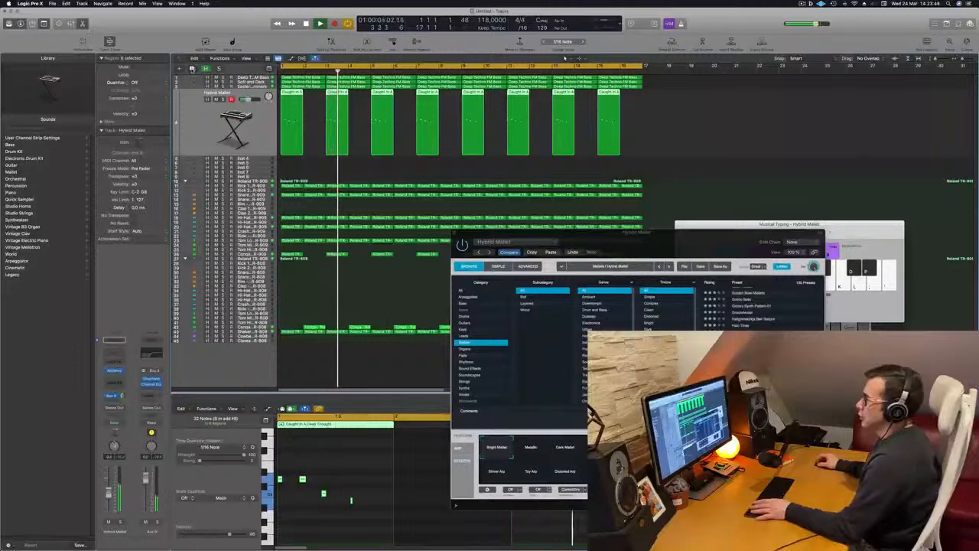
{"action": "left_click", "coordinate": [192, 69]}
{"action": "key", "text": "Return"}
Copy the bar 1 bell region onto the duplicate track at bar 2 and clear the plug-in window from the piano roll
{"action": "left_click", "coordinate": [293, 92]}
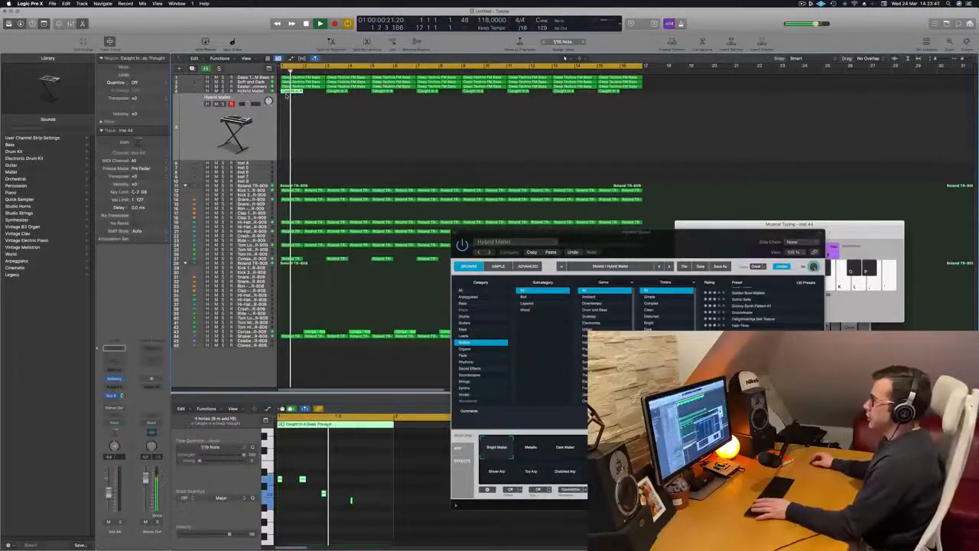
{"action": "key", "text": "Return"}
{"action": "left_click_drag", "start_coordinate": [293, 91], "coordinate": [317, 116]}
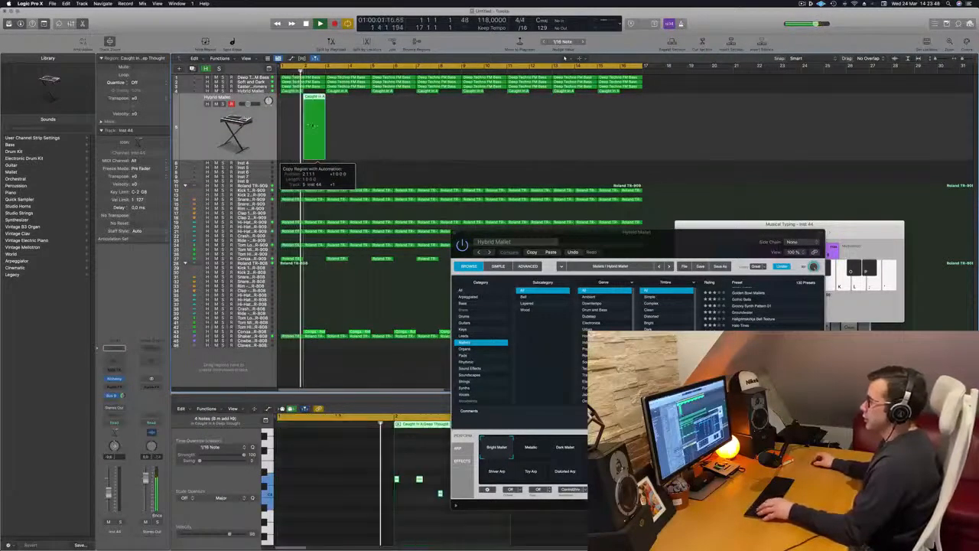
{"action": "left_click_drag", "start_coordinate": [540, 237], "coordinate": [876, 218]}
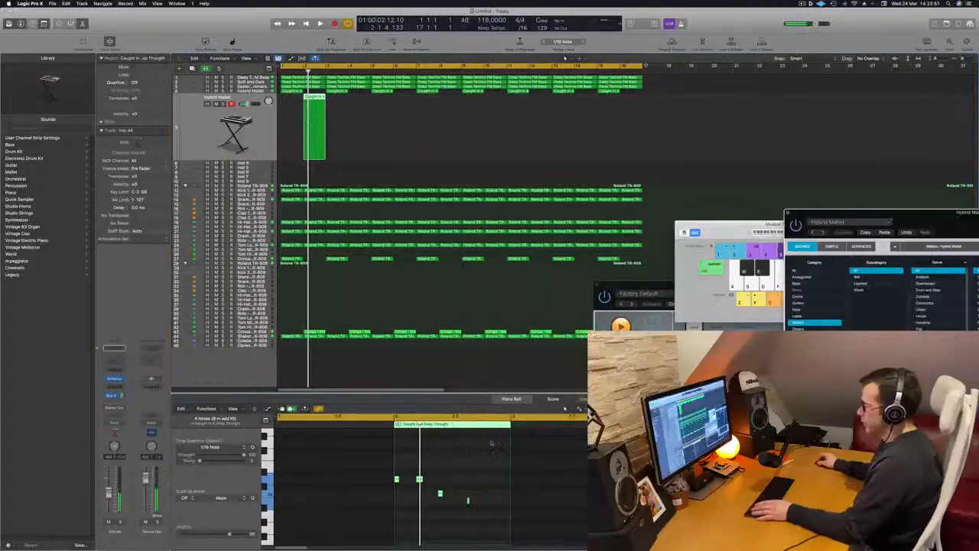
Thin the bar 2 phrase by moving its third note to the bar's start and deleting the original first and last notes
{"action": "left_click", "coordinate": [444, 495]}
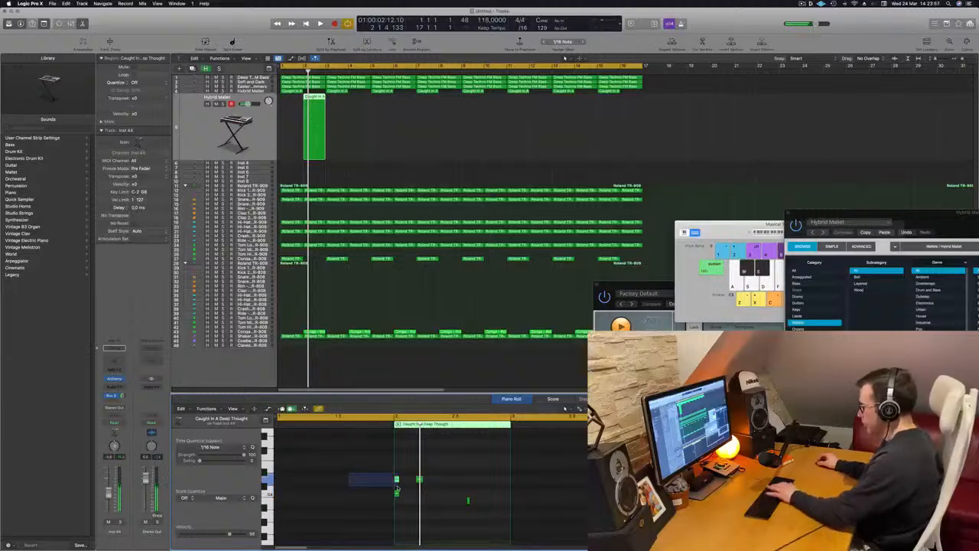
{"action": "key", "text": "space"}
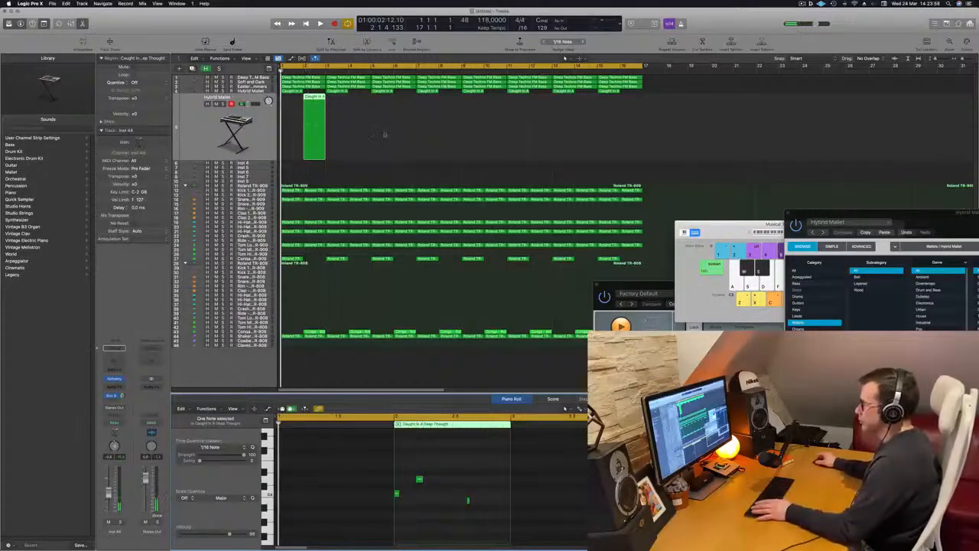
{"action": "left_click_drag", "start_coordinate": [490, 478], "coordinate": [460, 524]}
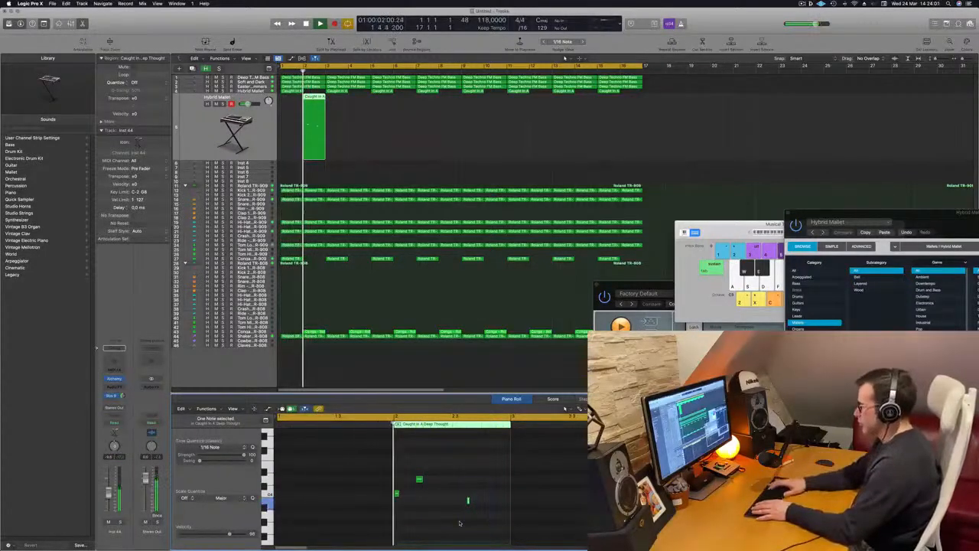
{"action": "key", "text": "Delete"}
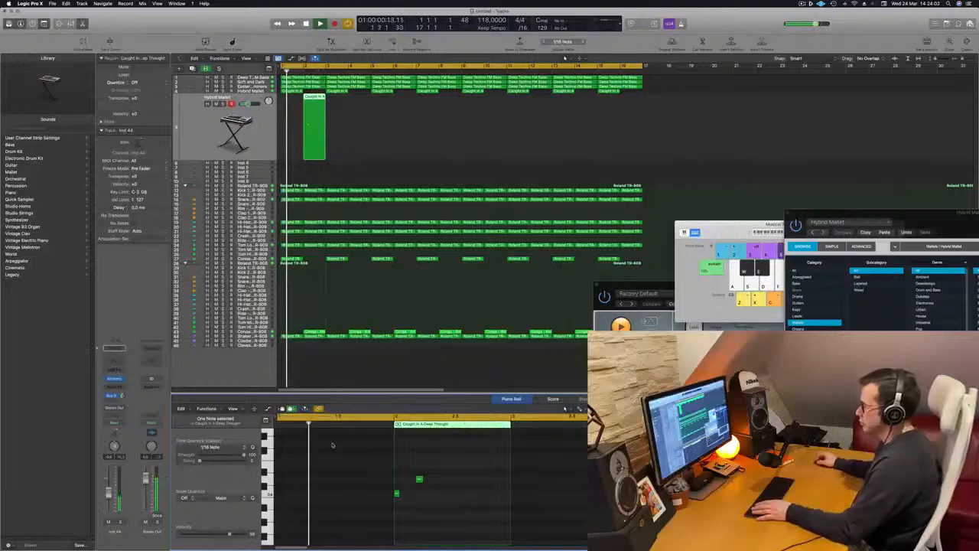
Shift the two remaining notes one beat later and copy the bar 2 region to bar 4
{"action": "left_click_drag", "start_coordinate": [334, 446], "coordinate": [451, 508]}
{"action": "key", "text": "alt+Right"}
{"action": "key", "text": "alt+Right"}
{"action": "key", "text": "alt+Right"}
{"action": "key", "text": "alt+Right"}
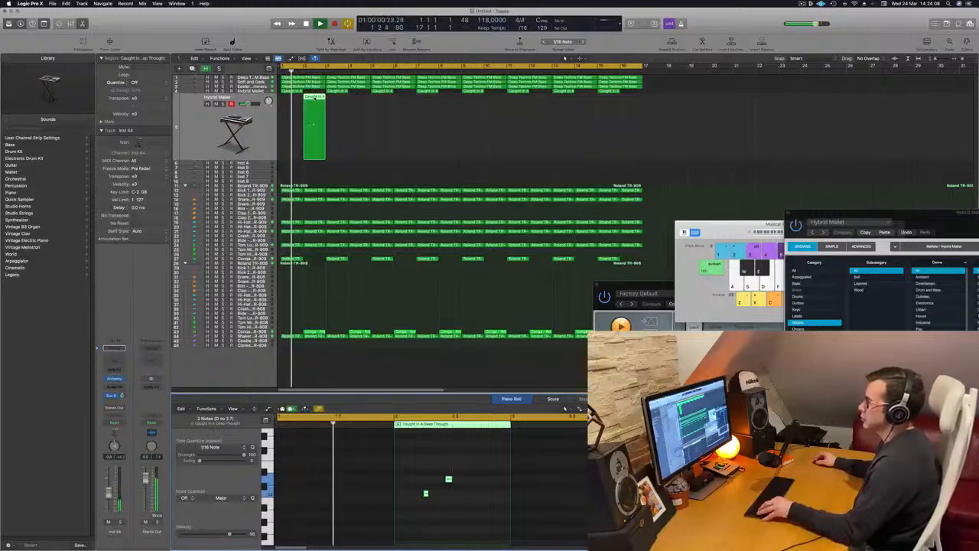
{"action": "left_click_drag", "start_coordinate": [312, 97], "coordinate": [358, 98]}
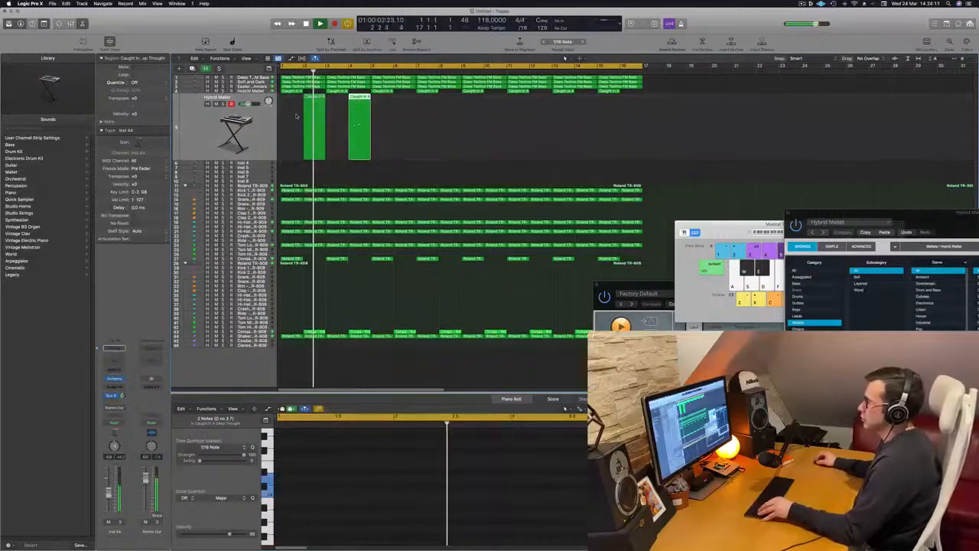
Duplicate the two-note figure about one and a half beats later within the bar 2 region and delete the bar 4 region
{"action": "mouse_move", "coordinate": [411, 462]}
{"action": "left_mouse_down"}
{"action": "mouse_move", "coordinate": [466, 500]}
{"action": "mouse_move", "coordinate": [435, 493]}
{"action": "mouse_move", "coordinate": [454, 493]}
{"action": "left_mouse_up"}
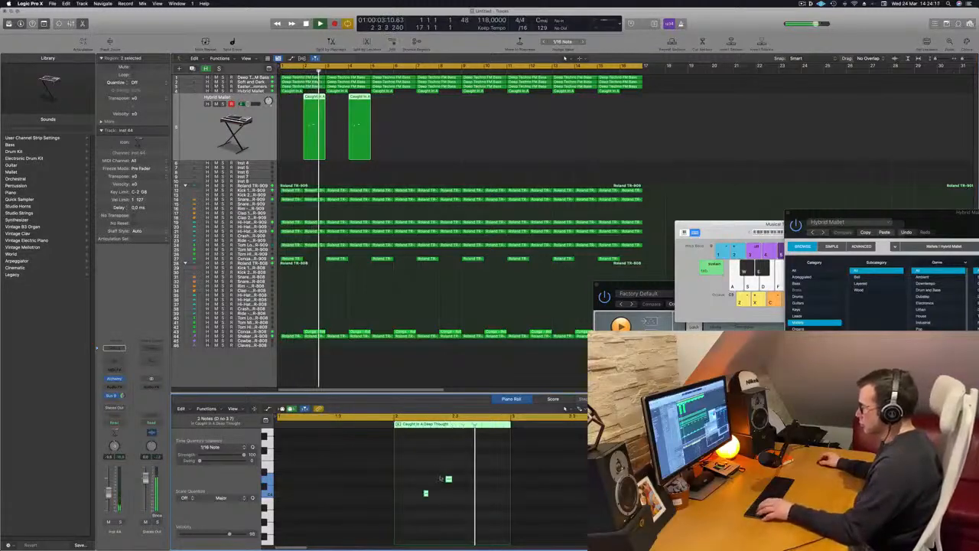
{"action": "left_click_drag", "start_coordinate": [426, 494], "coordinate": [469, 494]}
{"action": "scroll", "coordinate": [430, 495], "scroll_direction": "left", "scroll_amount": 2}
{"action": "scroll", "coordinate": [430, 495], "scroll_direction": "right", "scroll_amount": 2}
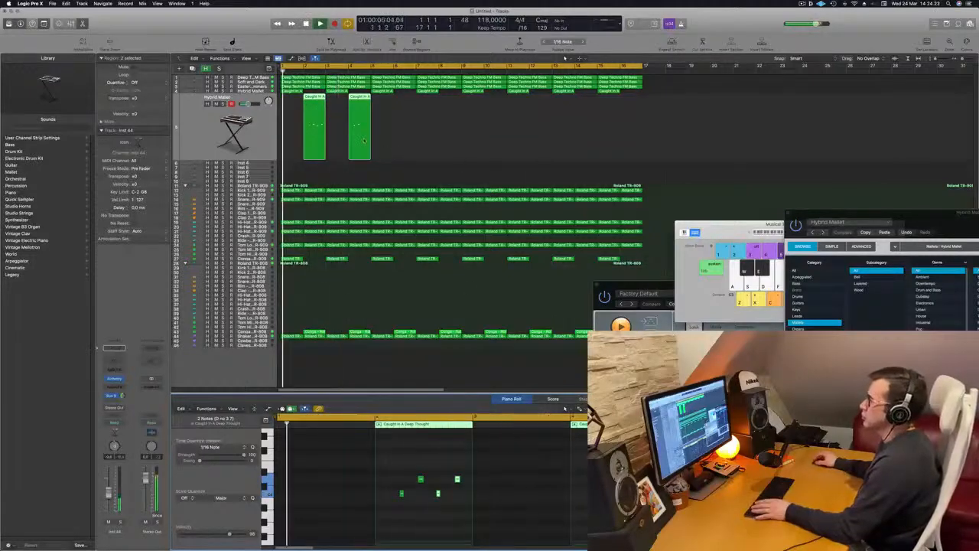
{"action": "left_click_drag", "start_coordinate": [423, 120], "coordinate": [367, 144]}
{"action": "key", "text": "Delete"}
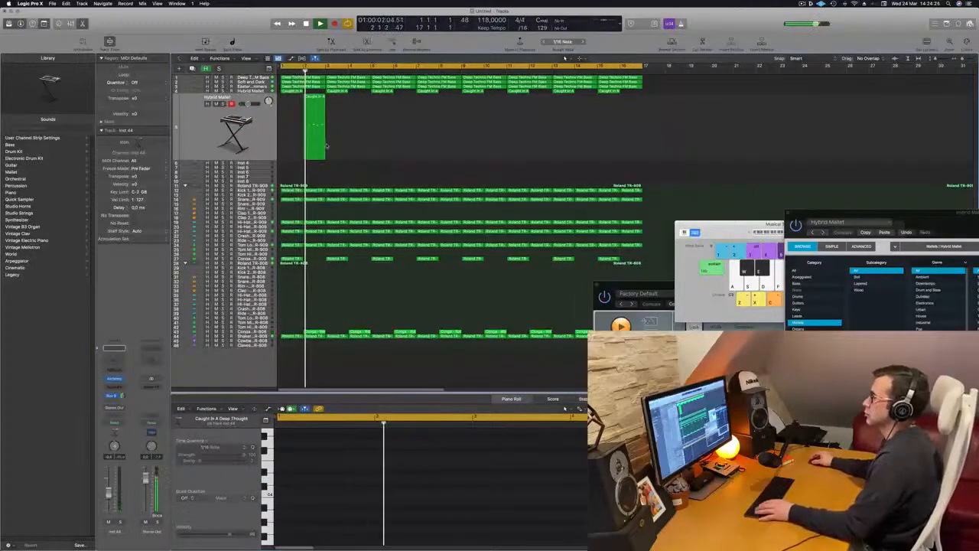
Copy the bar 2 answering region to every even bar up to bar 16 on the duplicate Hybrid Mallet track
{"action": "left_click", "coordinate": [321, 143]}
{"action": "scroll", "coordinate": [361, 152], "scroll_direction": "left", "scroll_amount": 2}
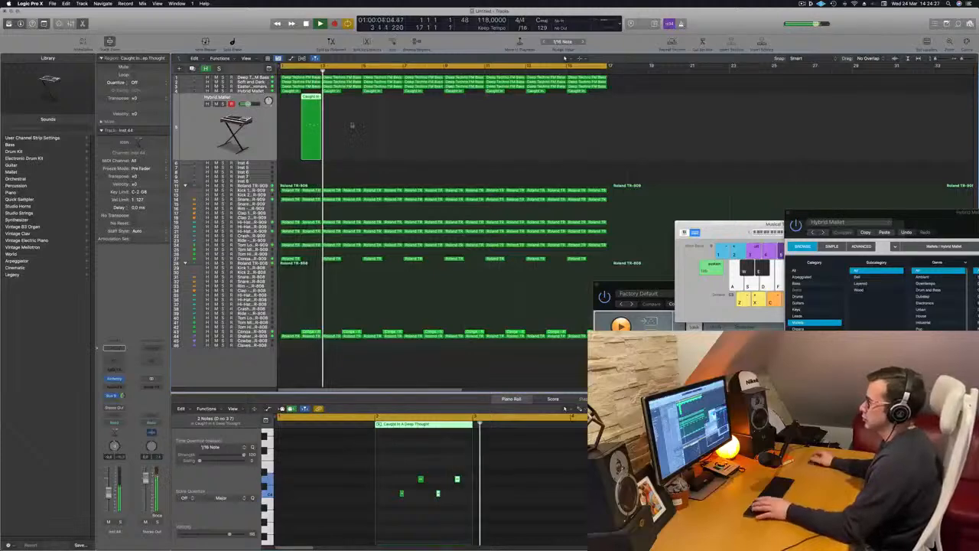
{"action": "left_click_drag", "start_coordinate": [313, 103], "coordinate": [355, 106]}
{"action": "left_click_drag", "start_coordinate": [295, 128], "coordinate": [418, 131]}
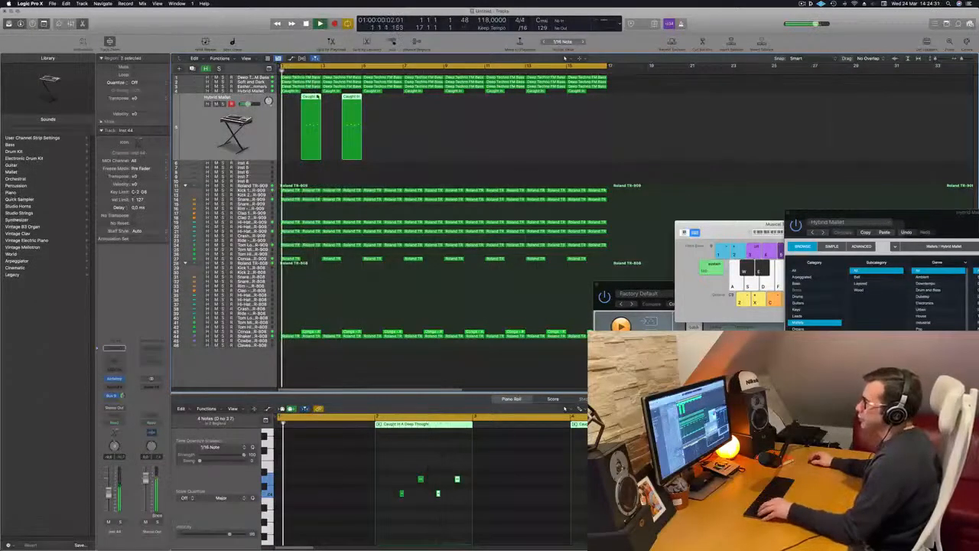
{"action": "left_click_drag", "start_coordinate": [311, 98], "coordinate": [395, 107]}
{"action": "left_click_drag", "start_coordinate": [294, 120], "coordinate": [489, 115]}
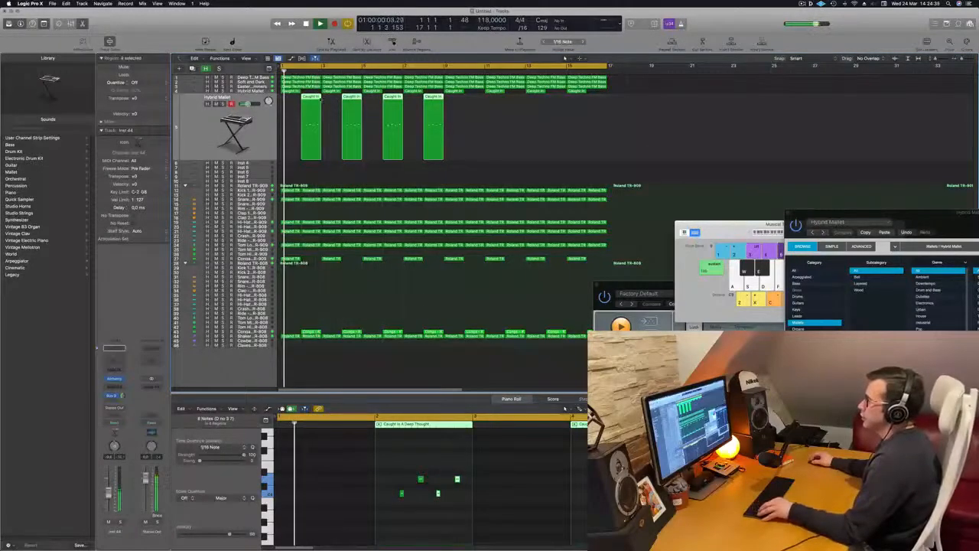
{"action": "left_click_drag", "start_coordinate": [312, 114], "coordinate": [475, 112]}
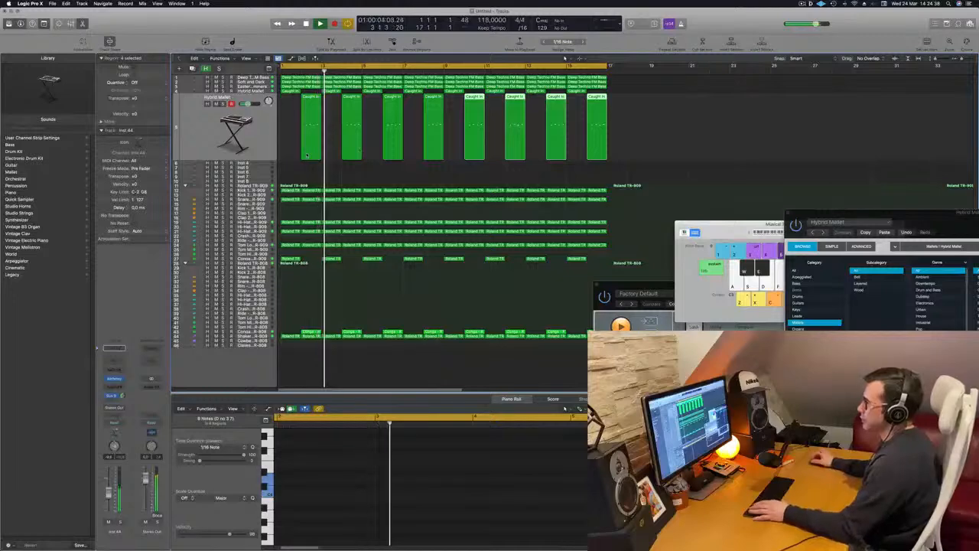
Mute the duplicate Hybrid Mallet track and restart playback from the beginning
{"action": "left_click", "coordinate": [206, 140]}
{"action": "key", "text": "m"}
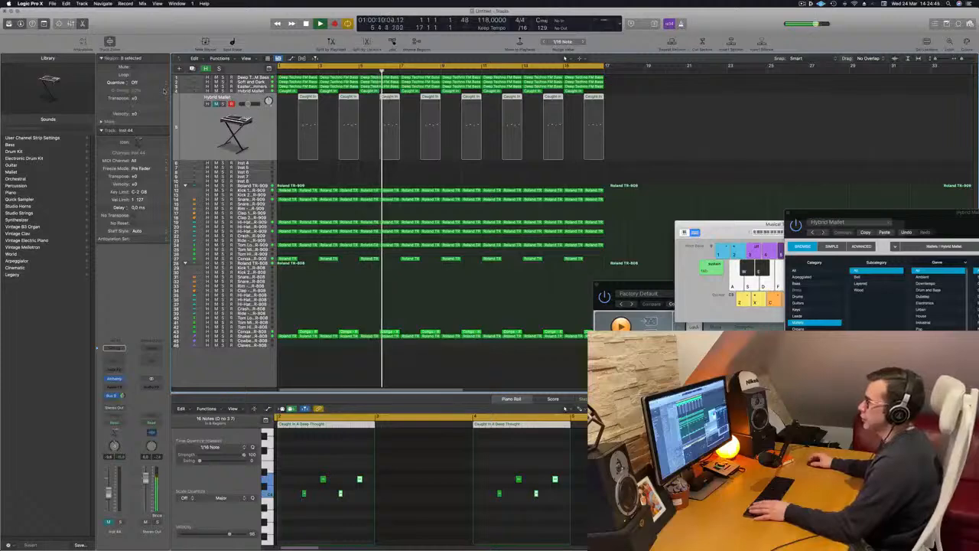
{"action": "key", "text": "Return"}
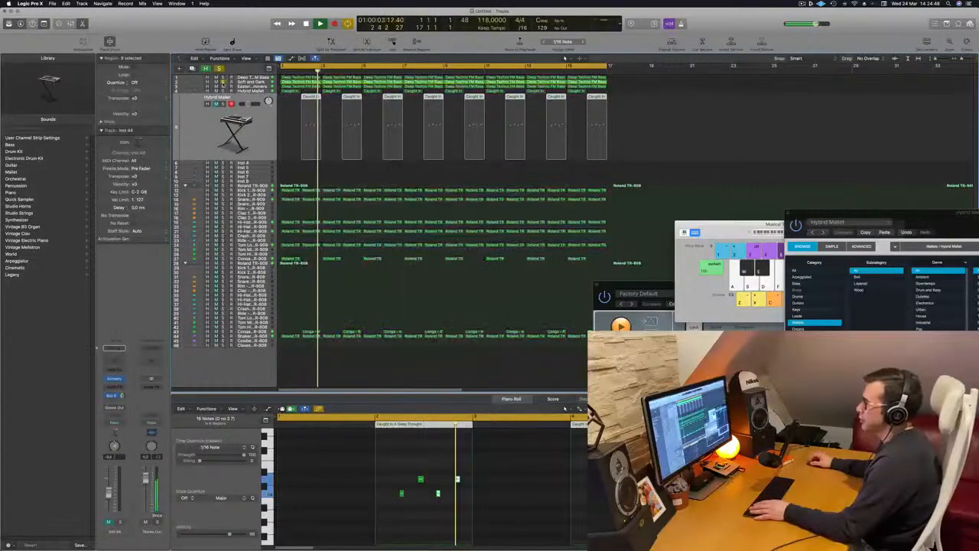
{"action": "key", "text": "Return"}
Duplicate the Soft and Dark track and copy its first chord region onto the new track at bar 1
{"action": "left_click", "coordinate": [259, 81]}
{"action": "key", "text": "Return"}
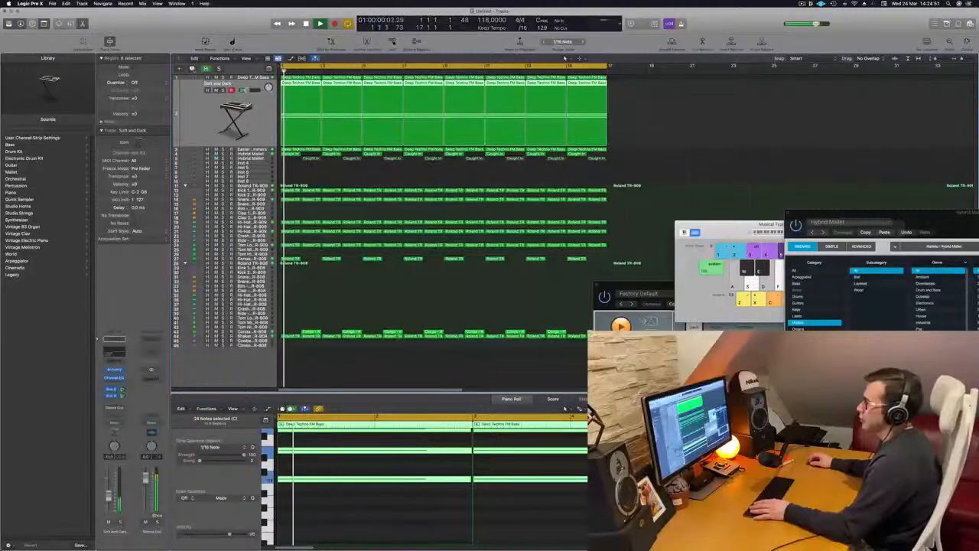
{"action": "key", "text": "super+d"}
{"action": "key", "text": "Return"}
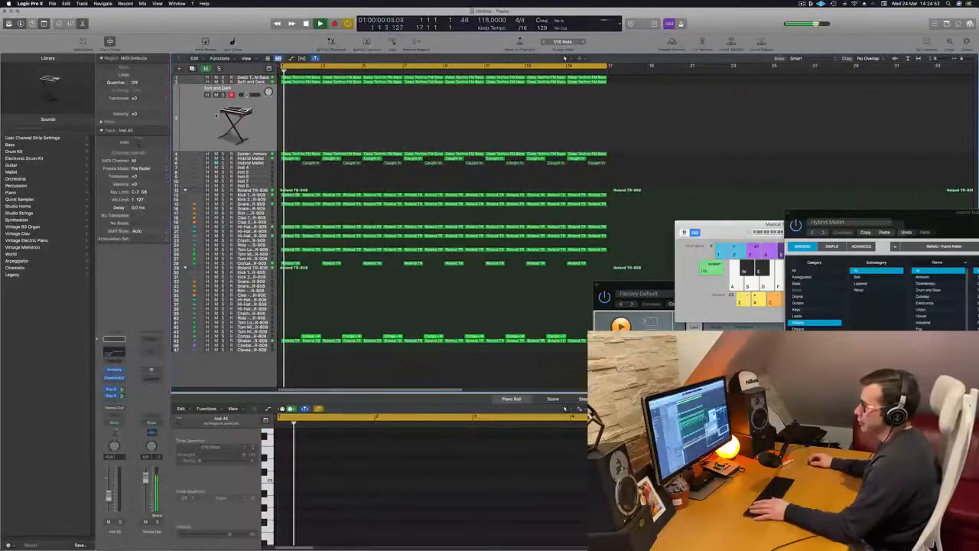
{"action": "key", "text": "Return"}
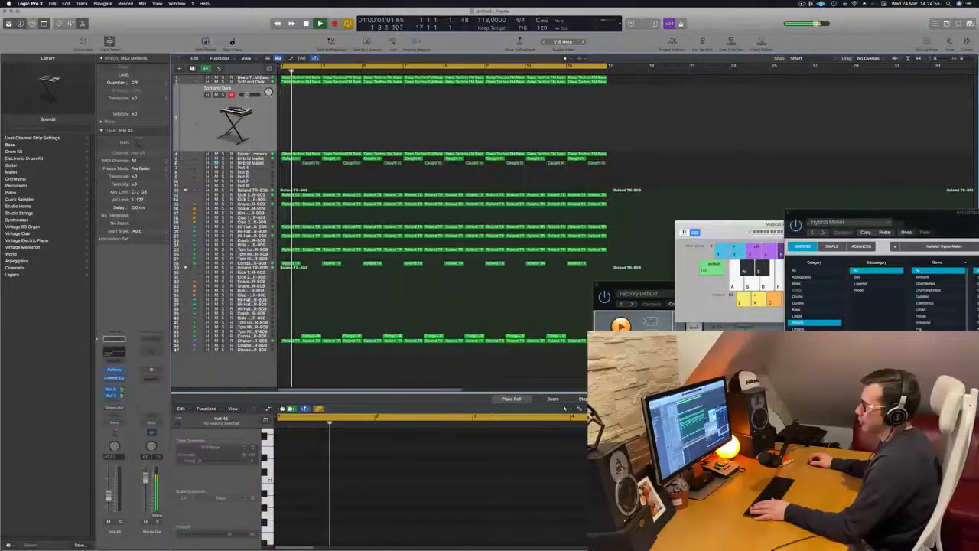
{"action": "left_click", "coordinate": [289, 97]}
{"action": "left_click_drag", "start_coordinate": [289, 98], "coordinate": [291, 107]}
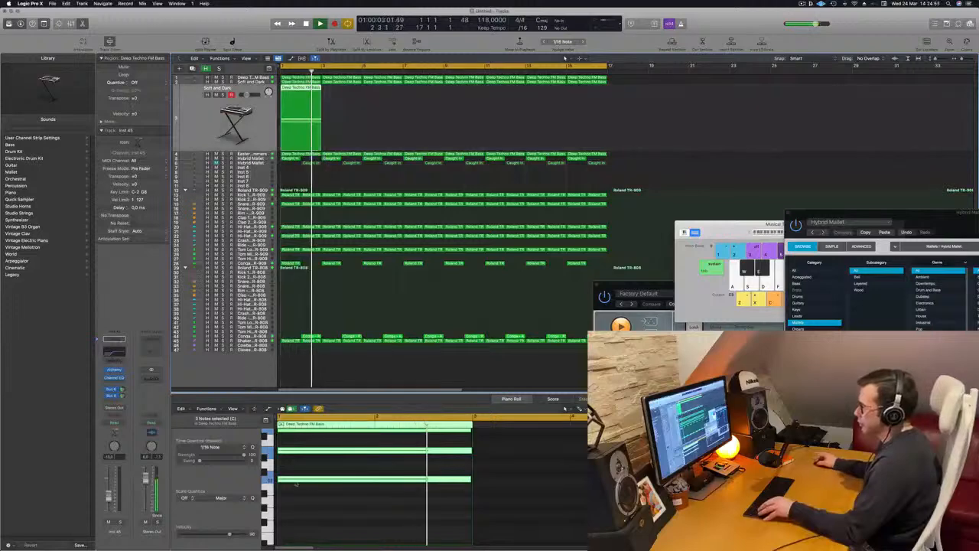
Thin the chord in the copied Soft and Dark region to a single note and repeat the region back to back through bar 16
{"action": "scroll", "coordinate": [306, 502], "scroll_direction": "up", "scroll_amount": 3}
{"action": "left_click", "coordinate": [325, 488]}
{"action": "left_click_drag", "start_coordinate": [337, 470], "coordinate": [315, 539]}
{"action": "key", "text": "Delete"}
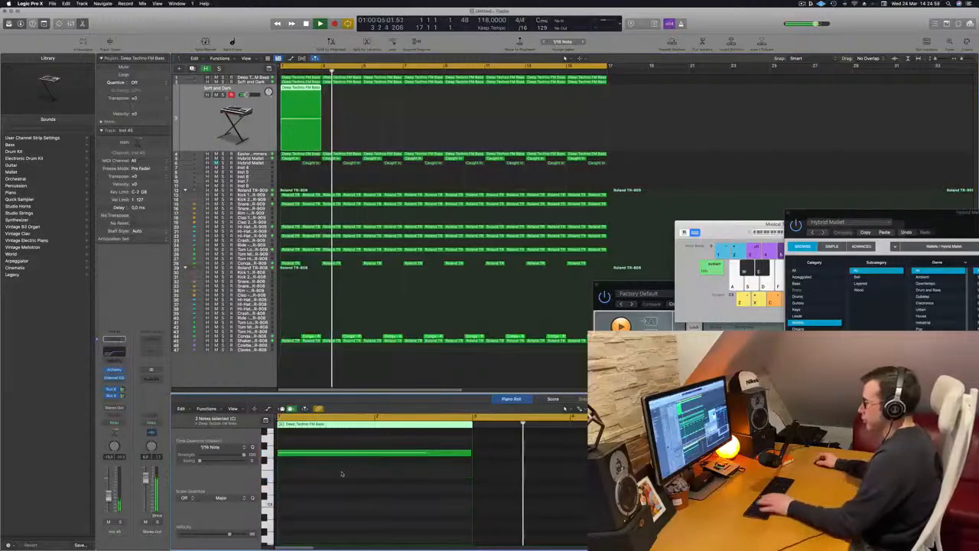
{"action": "left_click_drag", "start_coordinate": [343, 472], "coordinate": [363, 450]}
{"action": "key", "text": "Delete"}
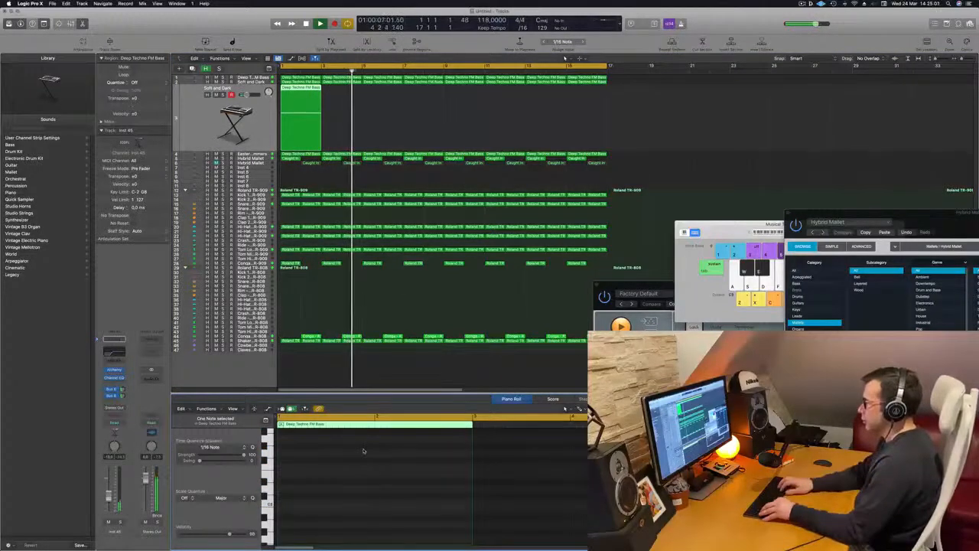
{"action": "key", "text": "Return"}
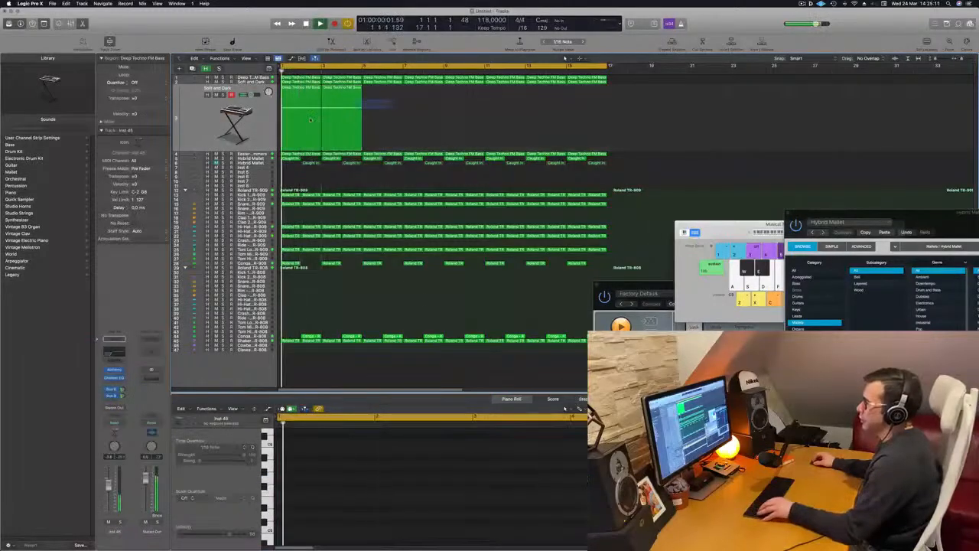
{"action": "left_click_drag", "start_coordinate": [311, 120], "coordinate": [469, 100]}
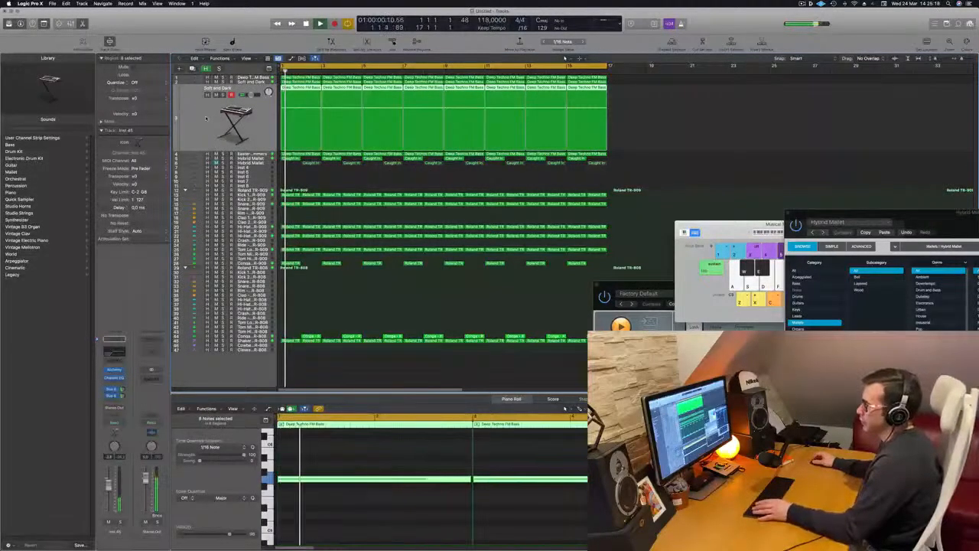
Color and name all regions in the project by their tracks, and clear the selection
{"action": "key", "text": "super+a"}
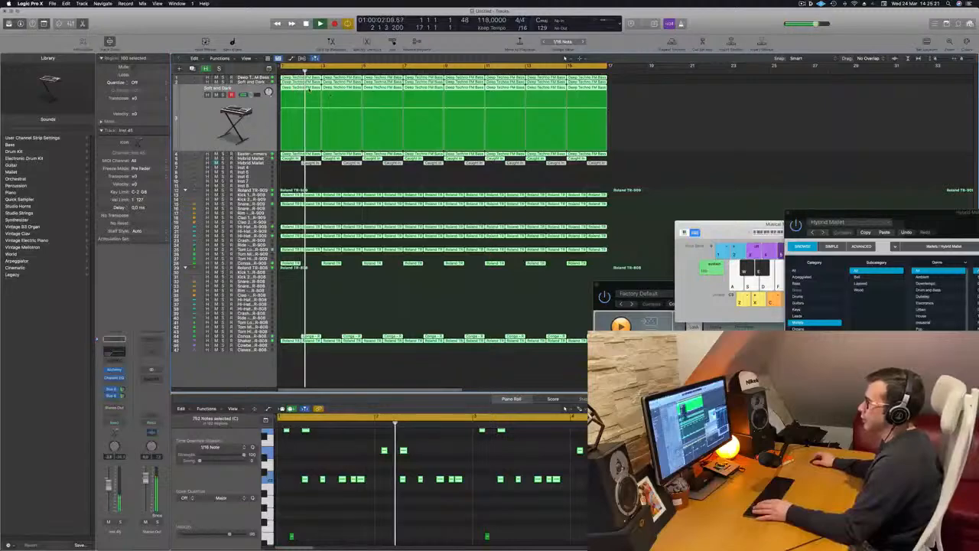
{"action": "right_click", "coordinate": [300, 86]}
{"action": "left_click", "coordinate": [298, 88]}
{"action": "right_click", "coordinate": [298, 88]}
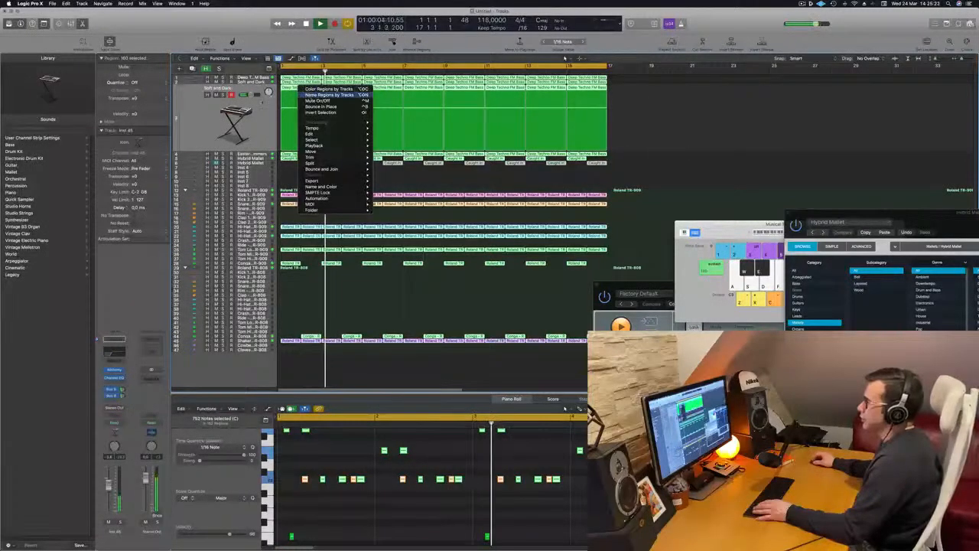
{"action": "left_click", "coordinate": [312, 95]}
{"action": "left_click", "coordinate": [380, 177]}
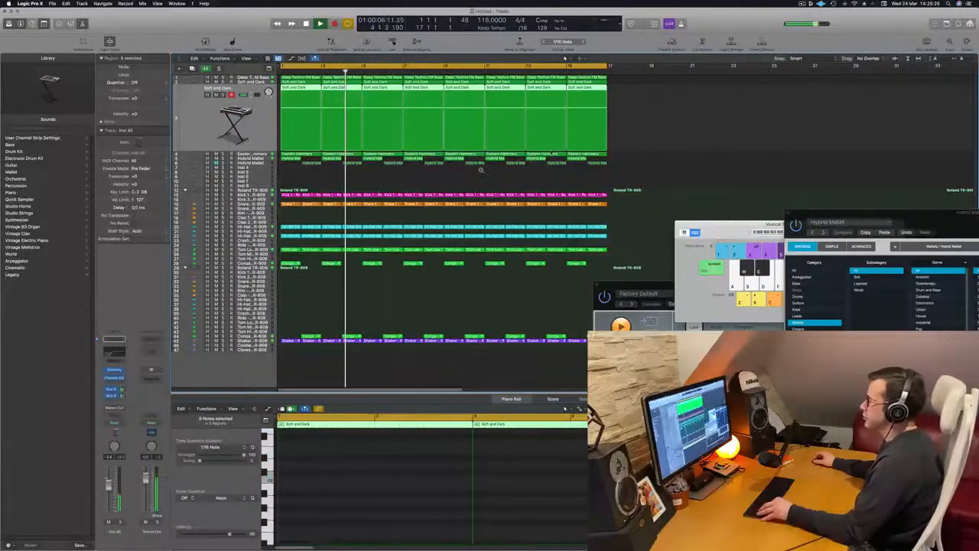
{"action": "left_click", "coordinate": [725, 171]}
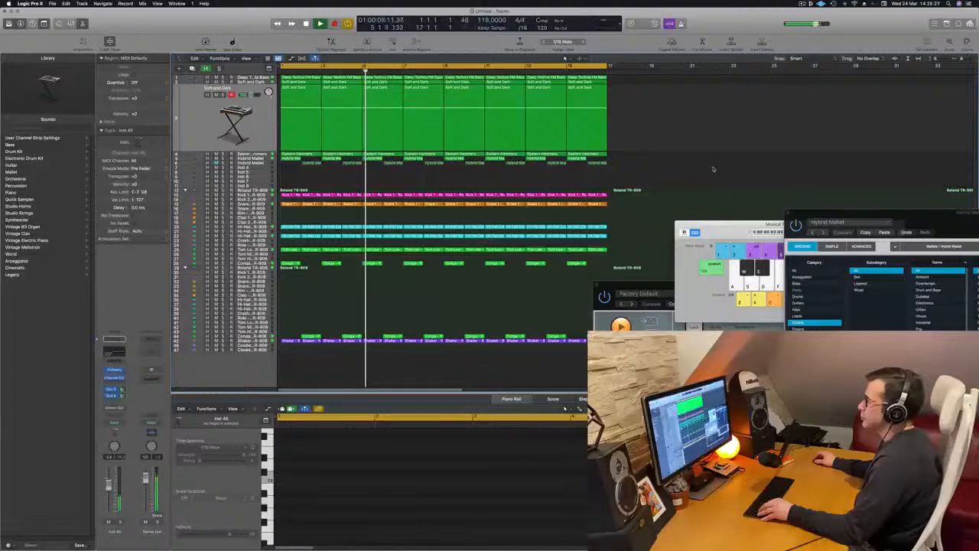